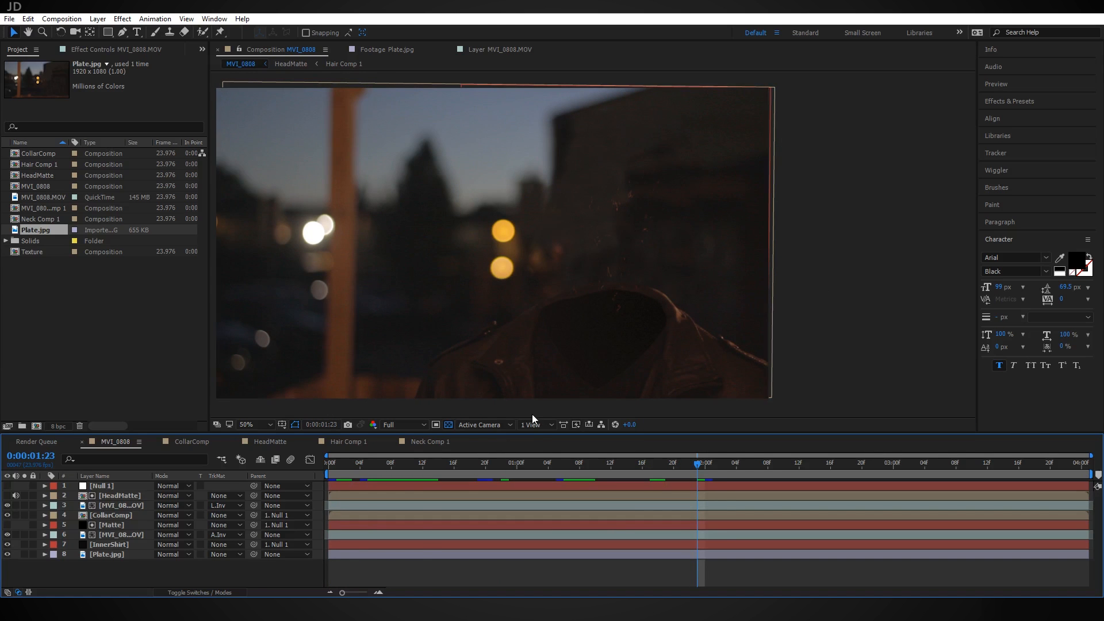
Scrub through the main composition, then open the HeadMatte composition and review how its matte changes over time
{"action": "left_click", "coordinate": [430, 466]}
{"action": "left_click_drag", "start_coordinate": [430, 468], "coordinate": [374, 459]}
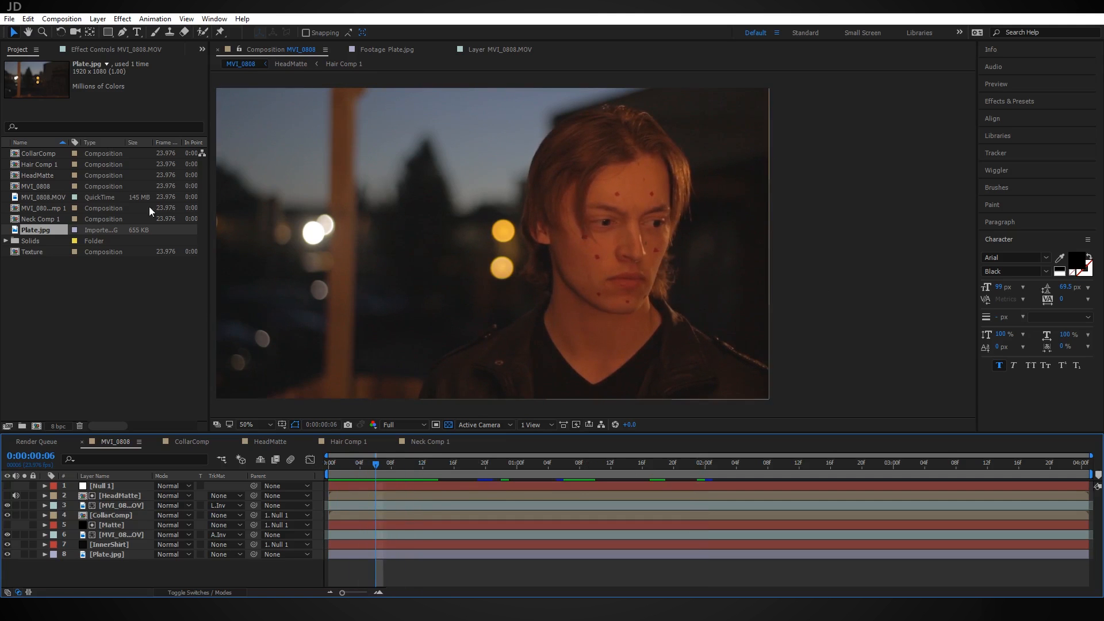
{"action": "double_click", "coordinate": [51, 175]}
{"action": "left_click_drag", "start_coordinate": [358, 468], "coordinate": [637, 440]}
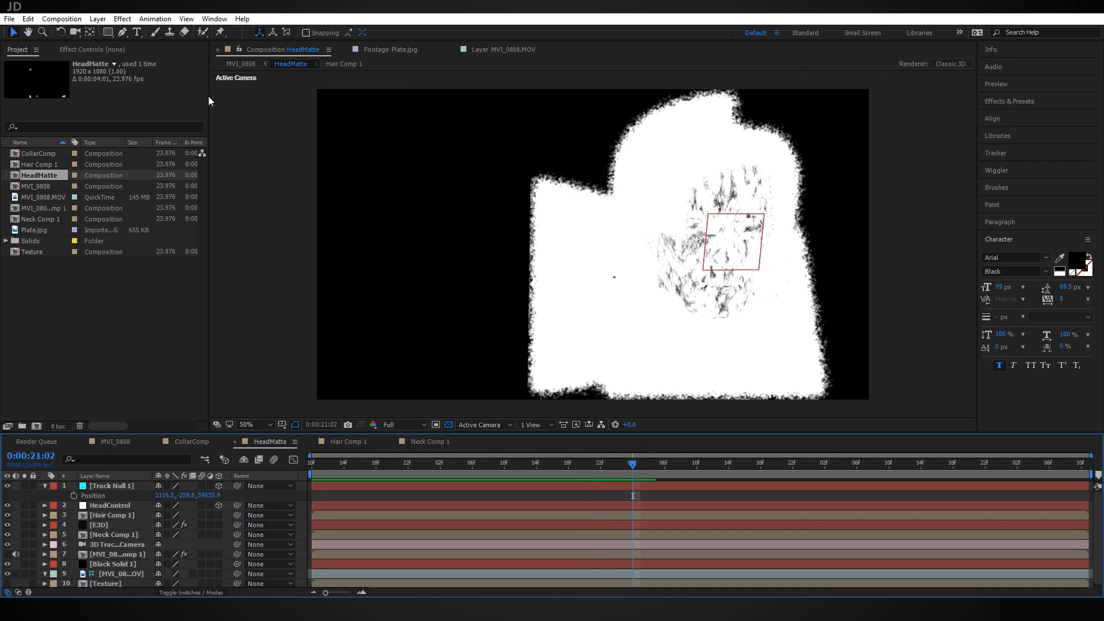
Duplicate the HeadMatte composition in the project and open the HeadMatte 2 copy
{"action": "left_click", "coordinate": [49, 172]}
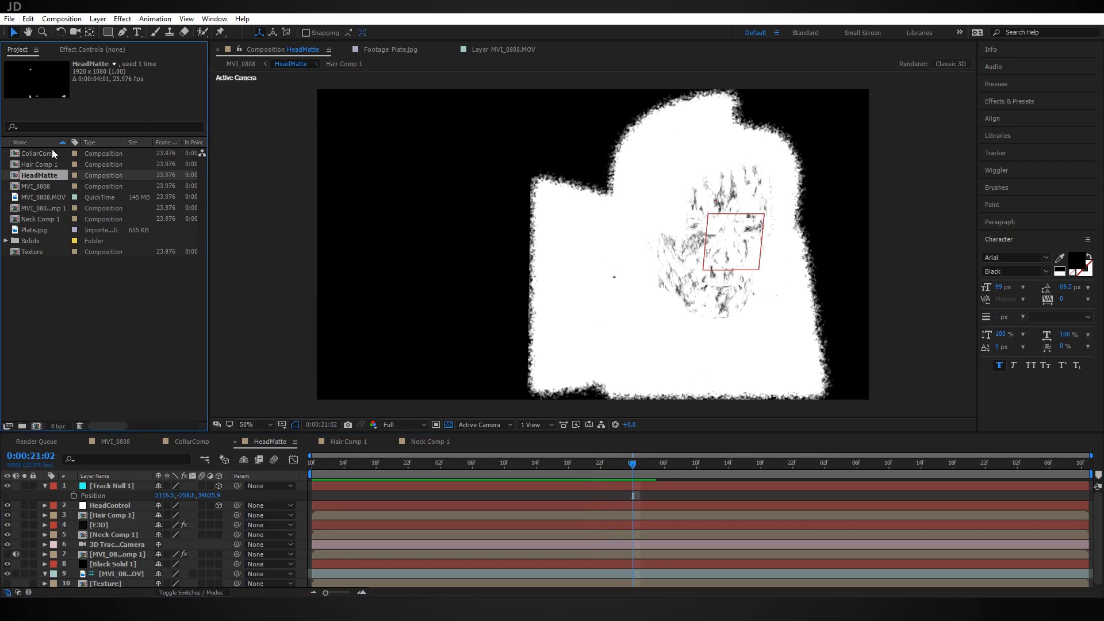
{"action": "key", "text": "ctrl+d"}
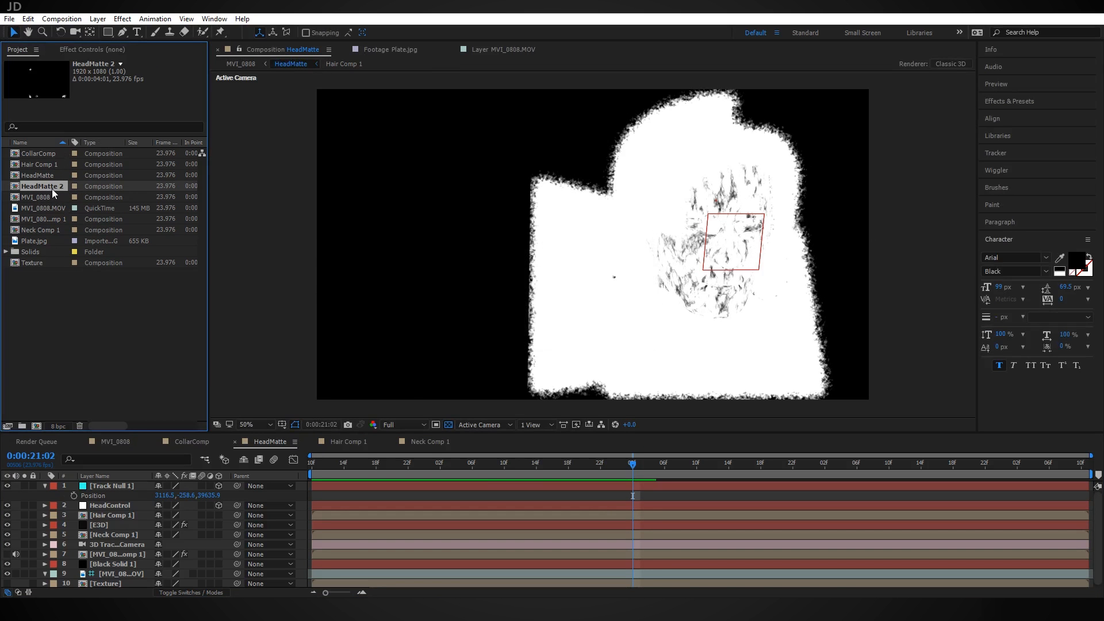
{"action": "double_click", "coordinate": [52, 189]}
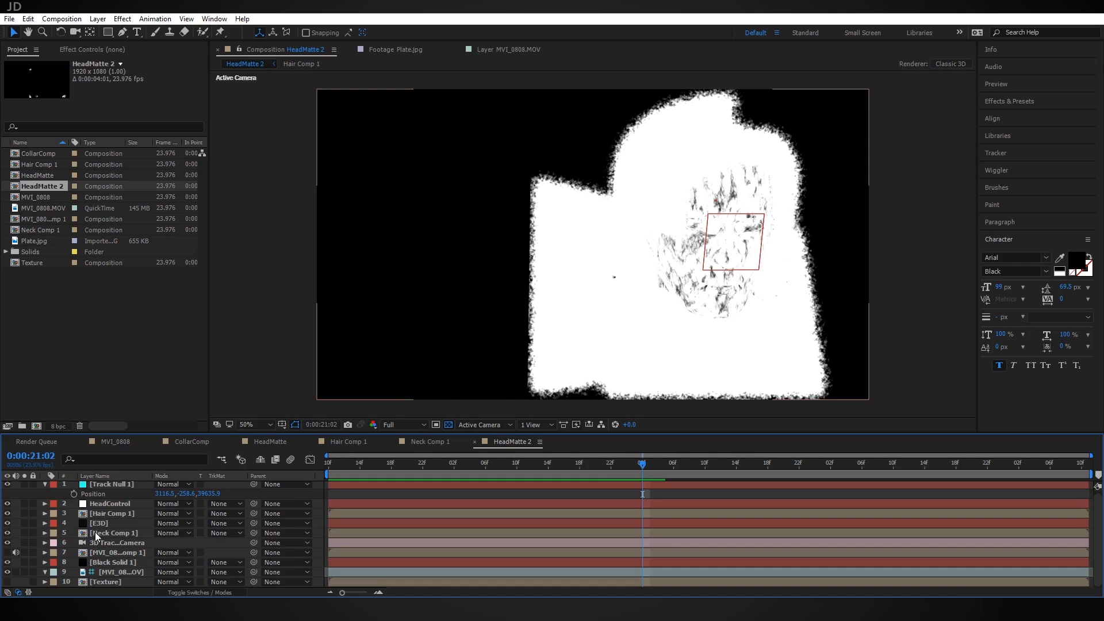
Solo the E3D and HeadControl layers in HeadMatte 2 and delete the Neck Comp 1, Hair Comp 1 and Track Null 1 layers
{"action": "left_click", "coordinate": [24, 524]}
{"action": "left_click", "coordinate": [24, 504]}
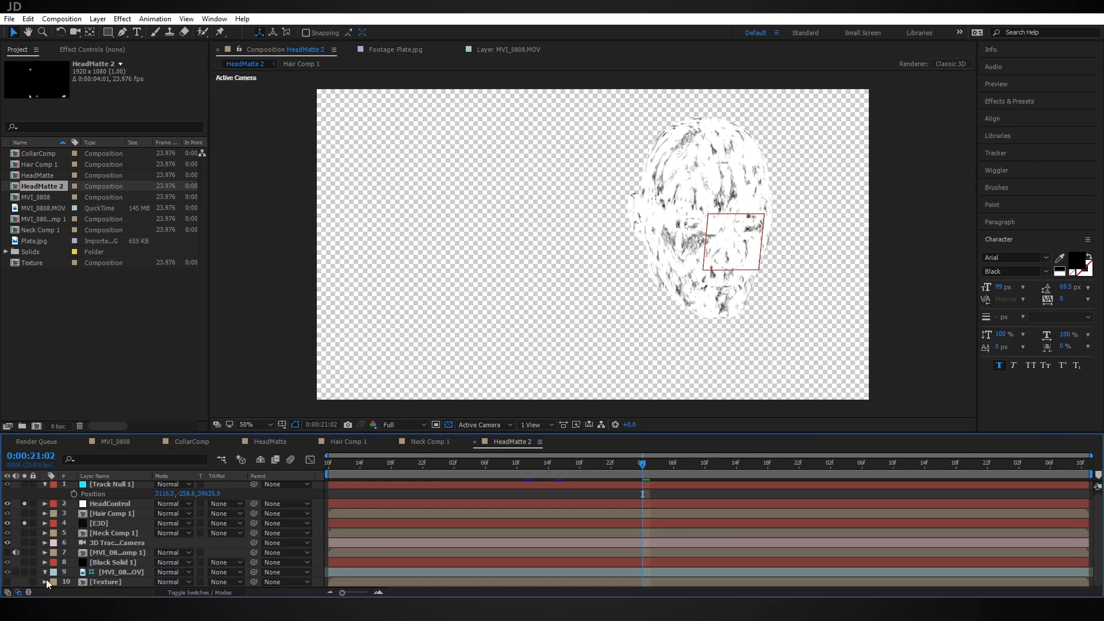
{"action": "left_click", "coordinate": [111, 535]}
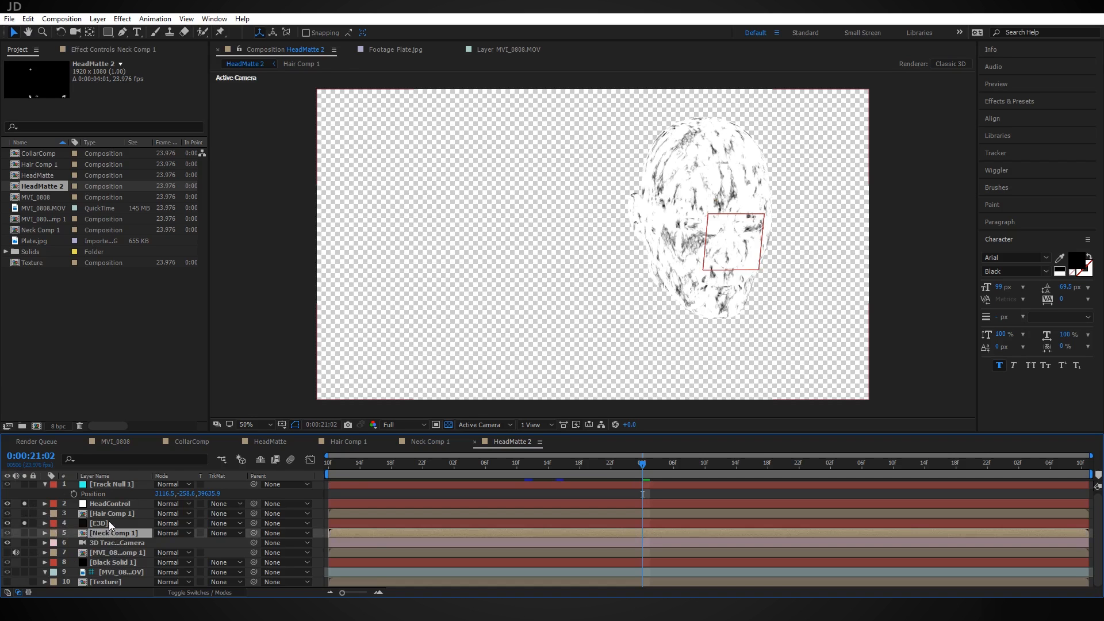
{"action": "key", "text": "Delete"}
{"action": "left_click", "coordinate": [109, 515]}
{"action": "key", "text": "Delete"}
{"action": "left_click", "coordinate": [114, 487]}
{"action": "key", "text": "Delete"}
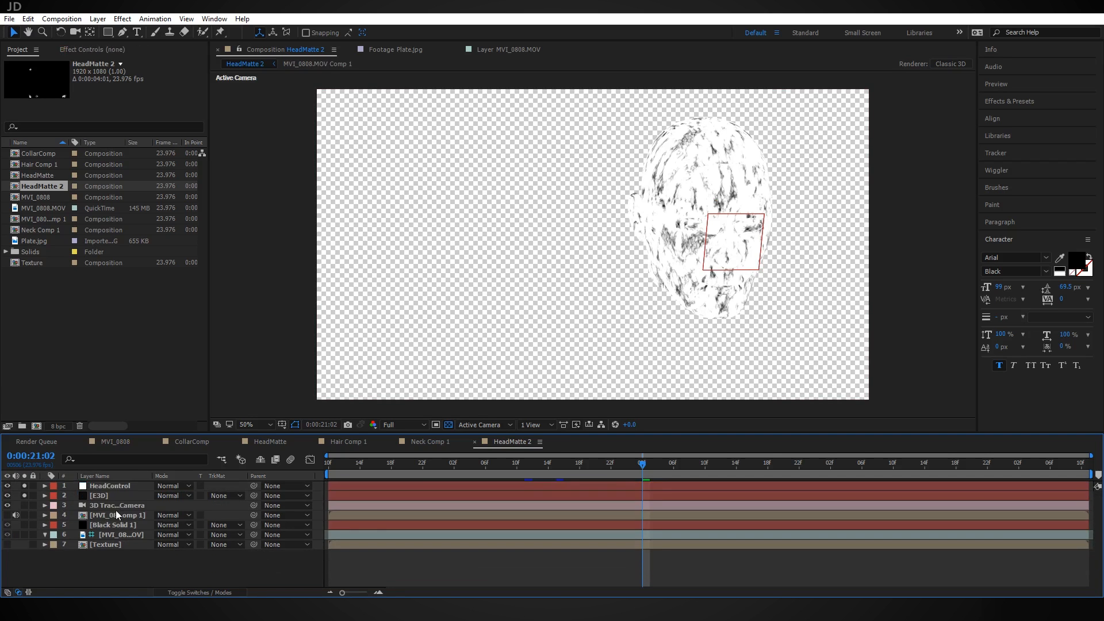
Delete the MVI_0808 precomp, Black Solid 1 and MVI_0808.MOV layers, and turn off the transparency grid to check the head over black
{"action": "left_click", "coordinate": [113, 518]}
{"action": "key", "text": "Delete"}
{"action": "left_click", "coordinate": [113, 519]}
{"action": "key", "text": "Delete"}
{"action": "left_click", "coordinate": [112, 520]}
{"action": "key", "text": "Delete"}
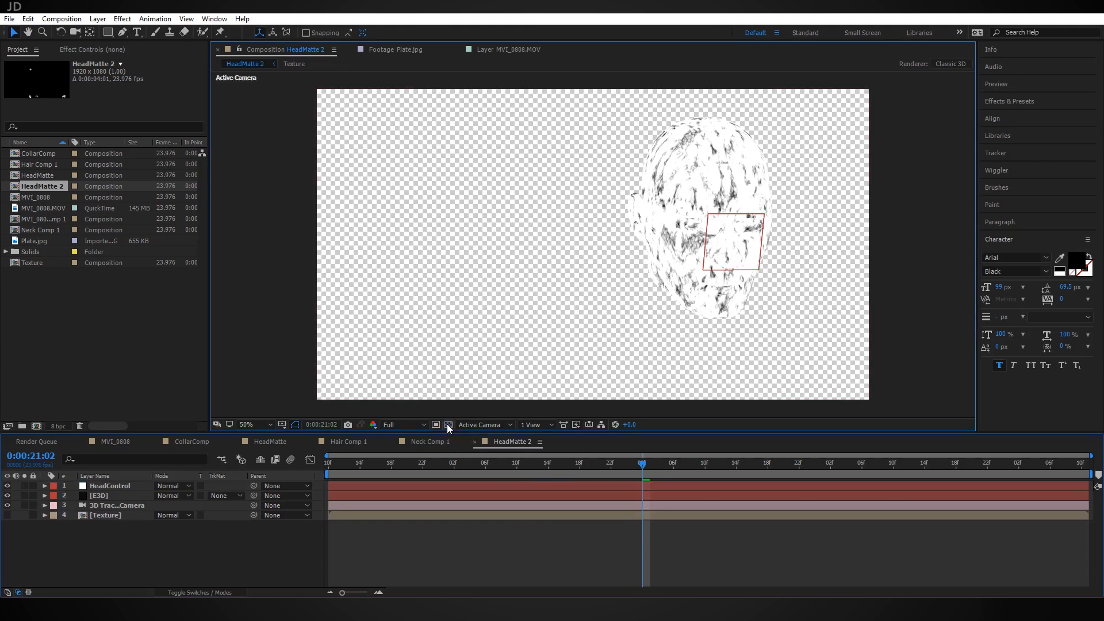
{"action": "left_click", "coordinate": [449, 425]}
{"action": "left_click_drag", "start_coordinate": [571, 464], "coordinate": [510, 474]}
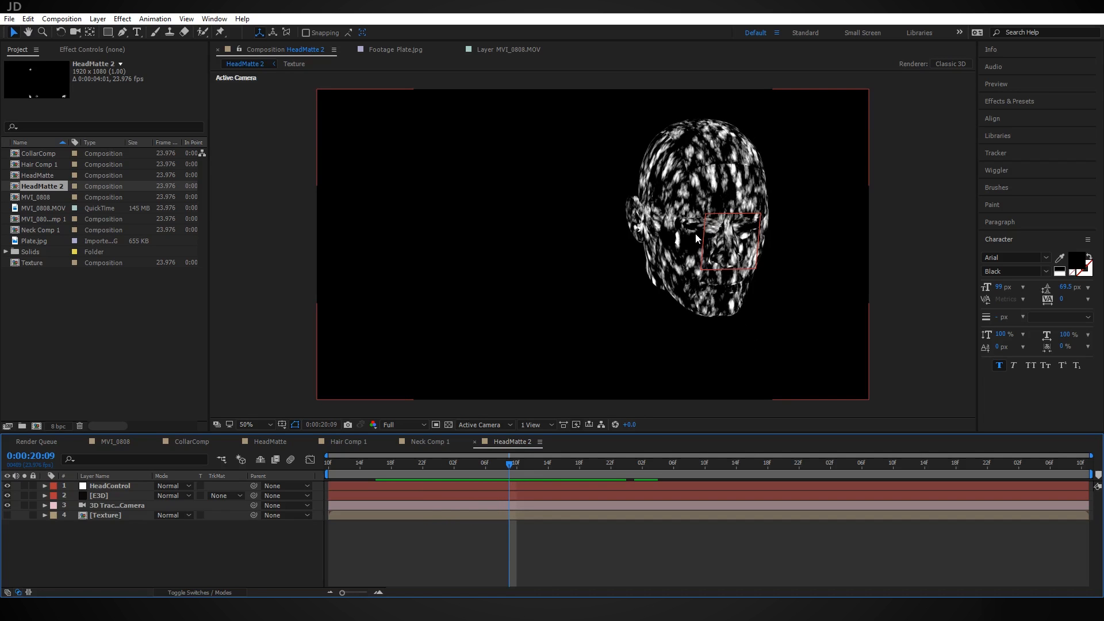
Open the Texture composition and review its animated Fractal Noise brightness across both keyframes
{"action": "double_click", "coordinate": [106, 516]}
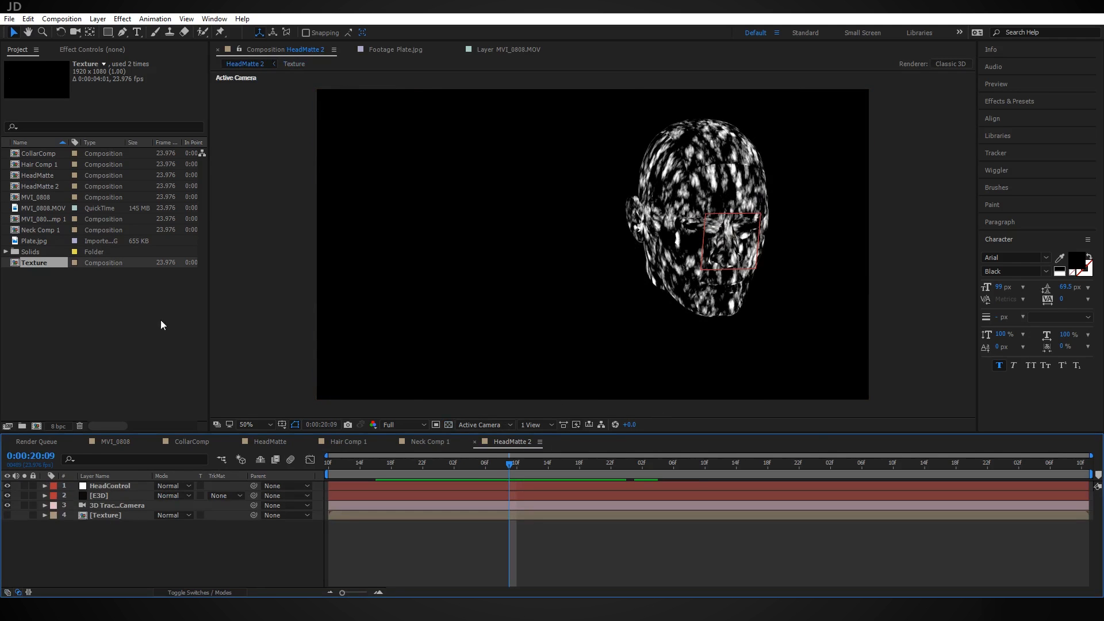
{"action": "double_click", "coordinate": [29, 264]}
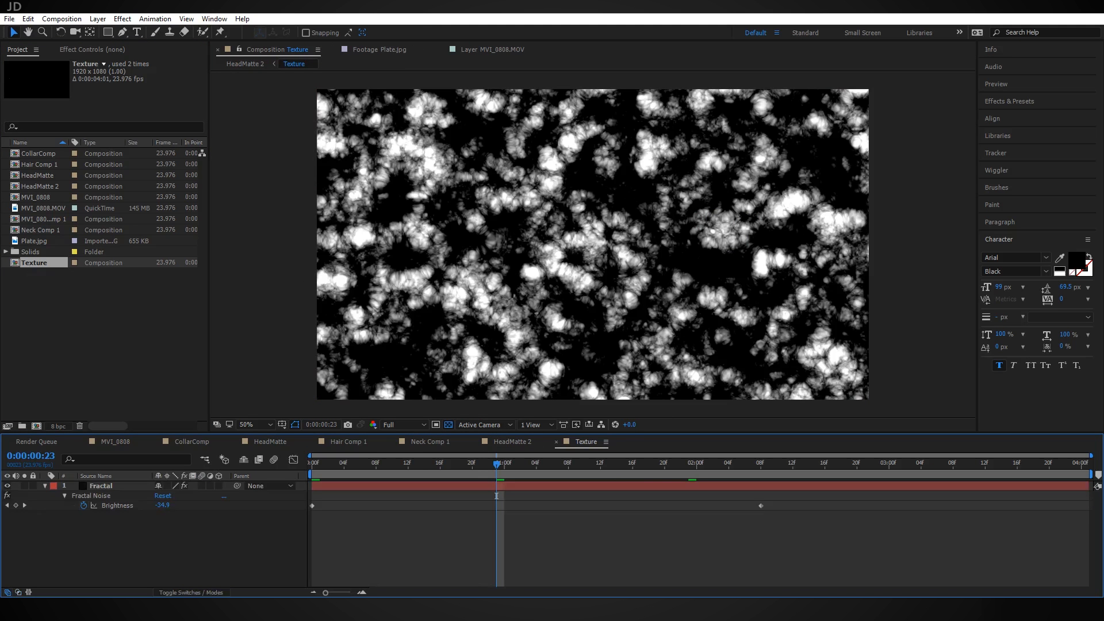
{"action": "left_click_drag", "start_coordinate": [325, 470], "coordinate": [765, 473]}
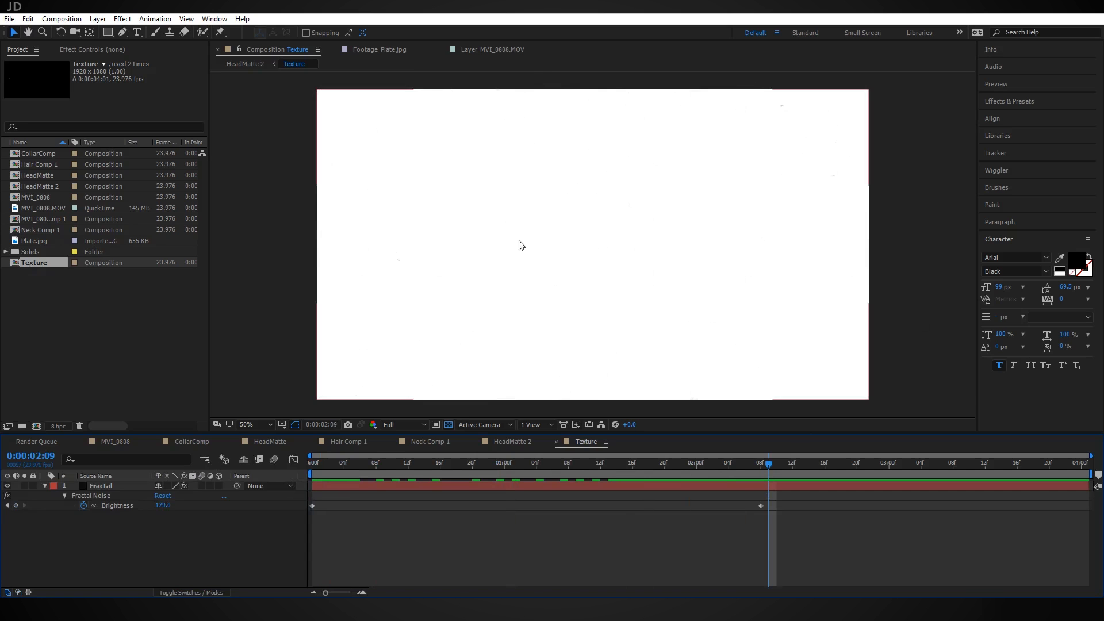
Duplicate the Texture composition in the project and open the Texture 2 copy
{"action": "left_click", "coordinate": [32, 254]}
{"action": "left_click", "coordinate": [34, 261]}
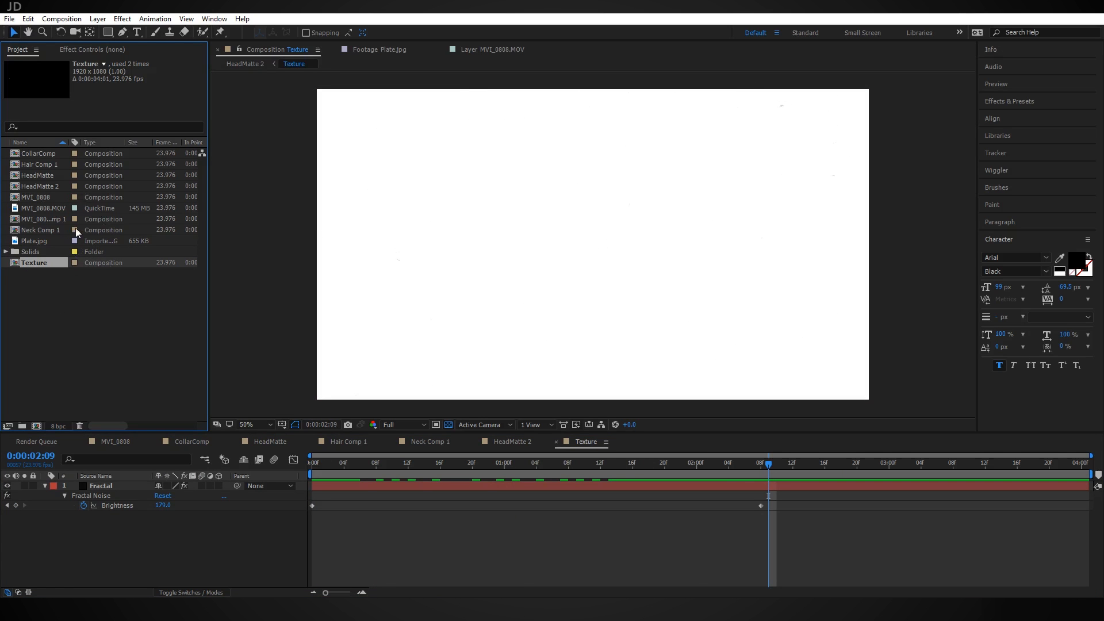
{"action": "key", "text": "ctrl+d"}
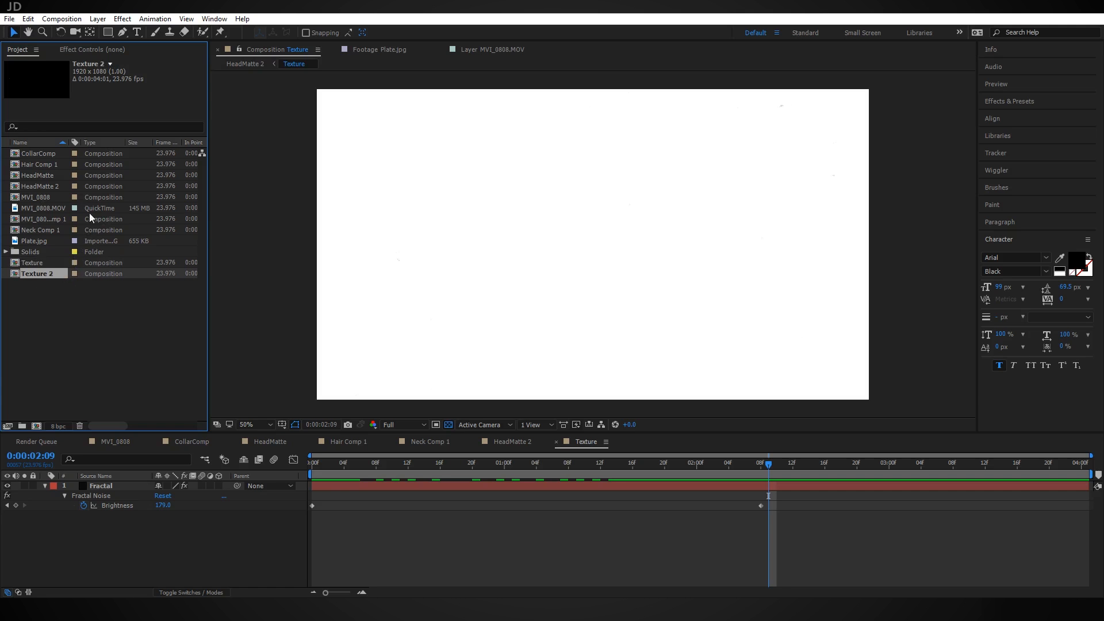
{"action": "double_click", "coordinate": [35, 274]}
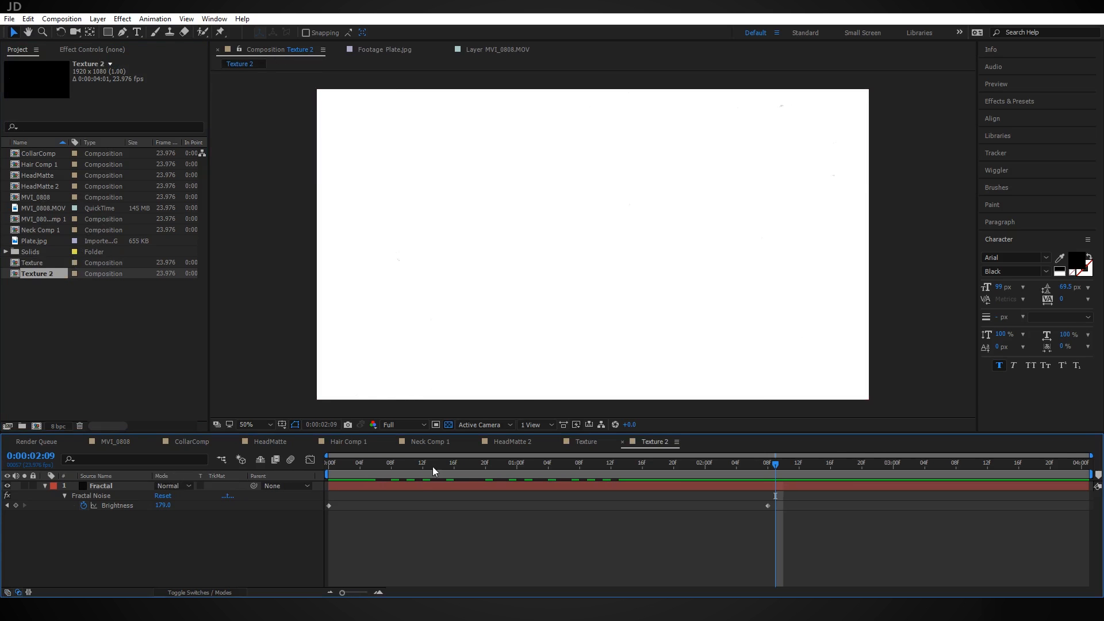
Move the Fractal layer's second Brightness keyframe in Texture 2 to 0:00:00:17
{"action": "left_click_drag", "start_coordinate": [432, 467], "coordinate": [367, 464]}
{"action": "key", "text": "Home"}
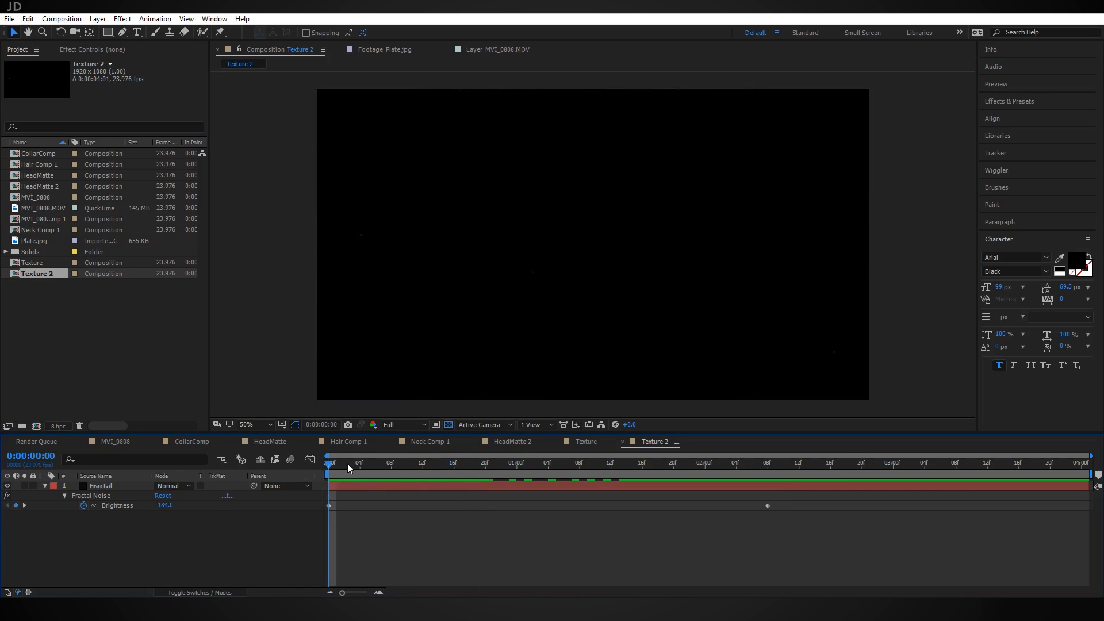
{"action": "left_click_drag", "start_coordinate": [336, 467], "coordinate": [464, 463]}
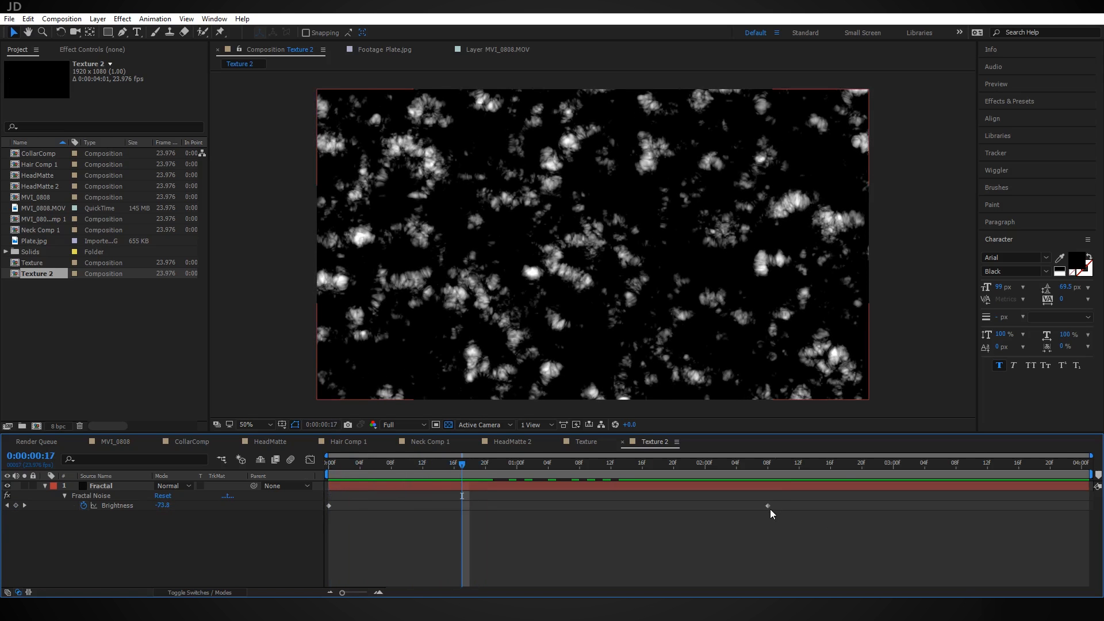
{"action": "left_click_drag", "start_coordinate": [768, 506], "coordinate": [461, 519]}
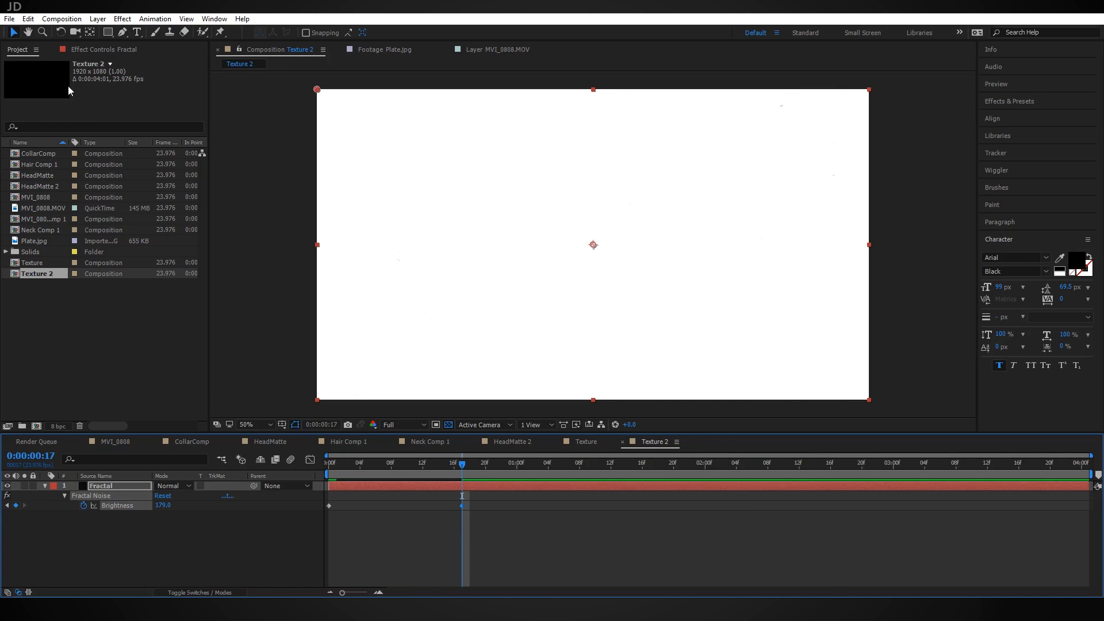
Set the Fractal Noise Brightness to -5 at the 0:00:00:17 keyframe
{"action": "left_click", "coordinate": [100, 49]}
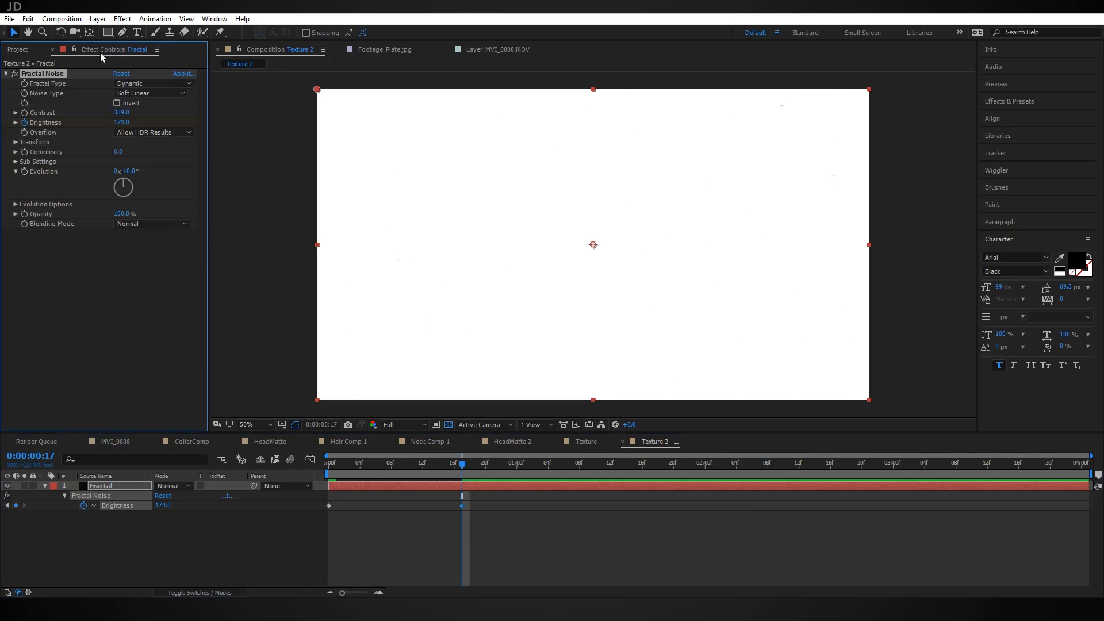
{"action": "left_click_drag", "start_coordinate": [115, 122], "coordinate": [5, 122]}
{"action": "left_click", "coordinate": [122, 121]}
{"action": "type", "text": "-5"}
{"action": "key", "text": "Return"}
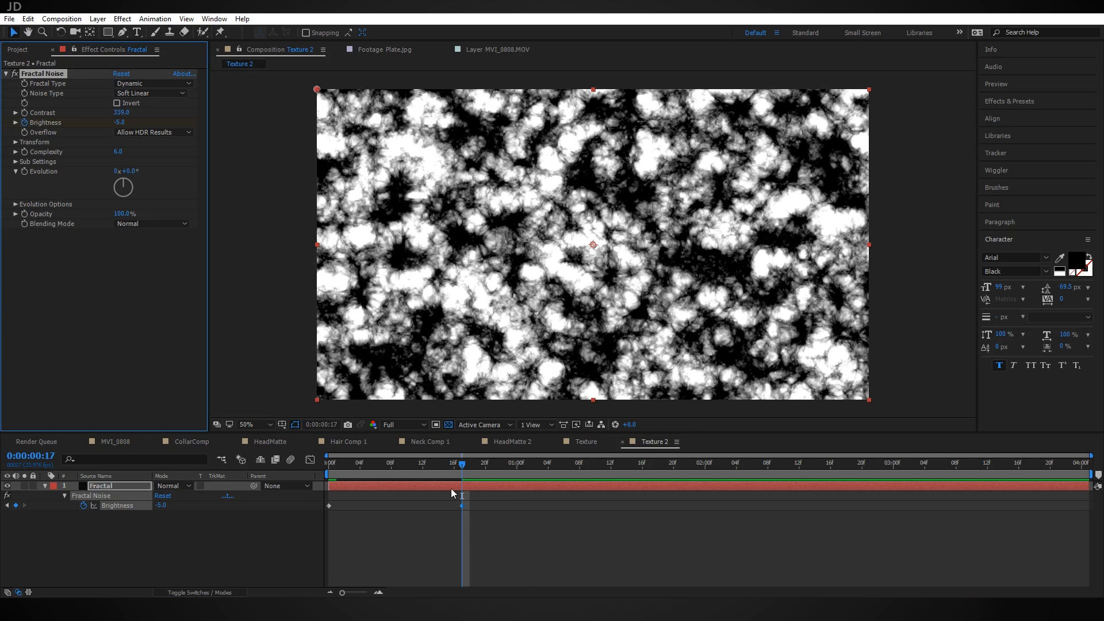
Add a third Brightness keyframe of -259 at 0:00:02:16 and review the noise animation from the start
{"action": "left_click_drag", "start_coordinate": [509, 460], "coordinate": [832, 469]}
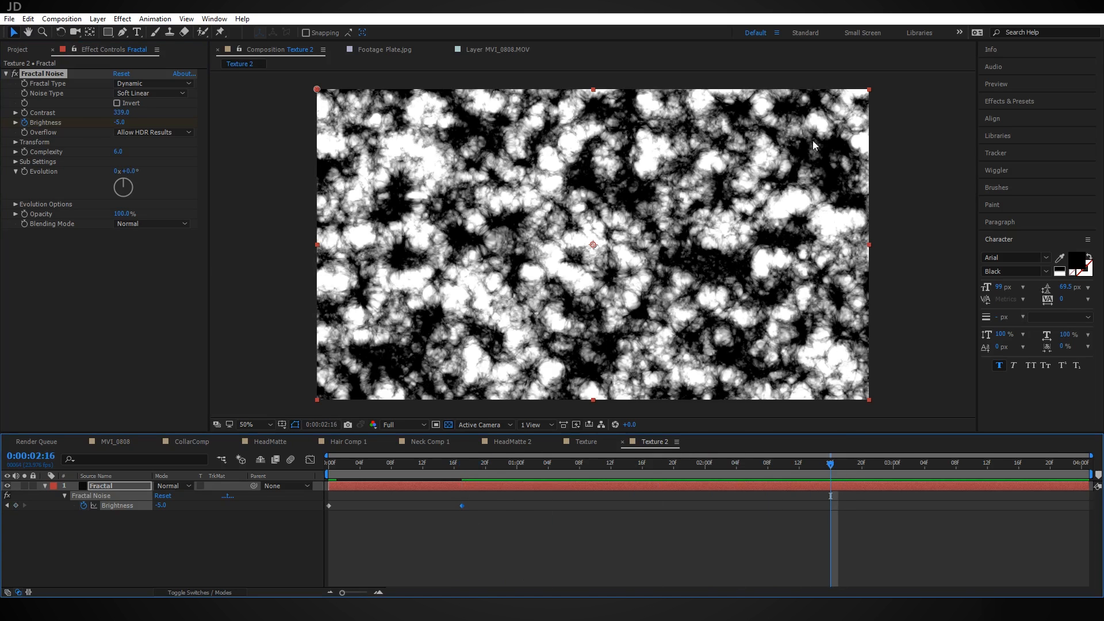
{"action": "left_click_drag", "start_coordinate": [166, 506], "coordinate": [27, 494]}
{"action": "key", "text": "space"}
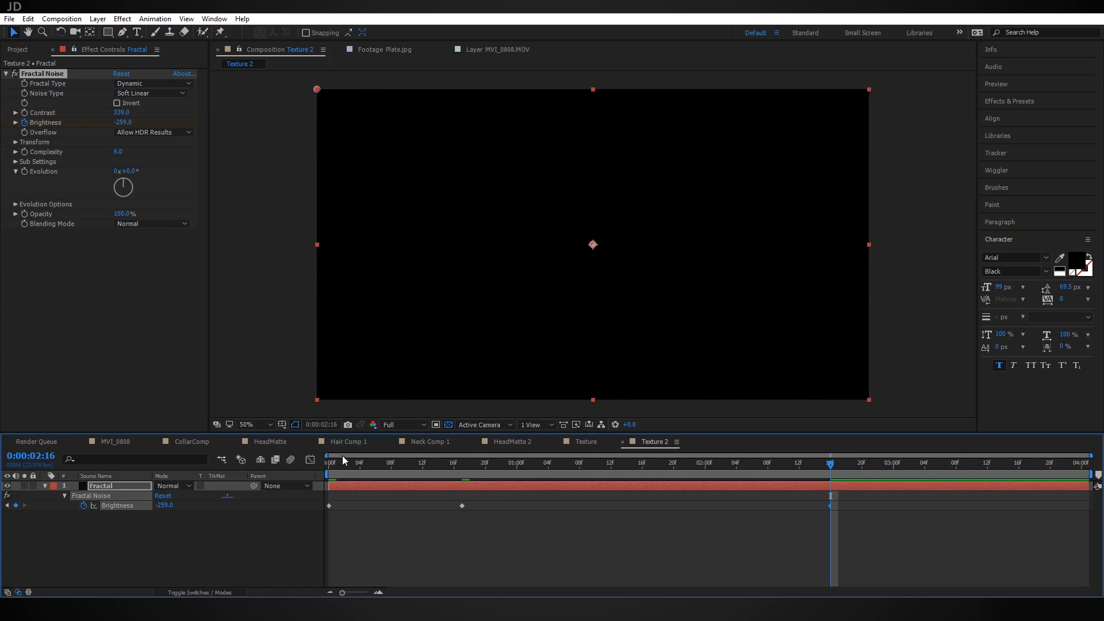
{"action": "left_click_drag", "start_coordinate": [330, 464], "coordinate": [464, 495]}
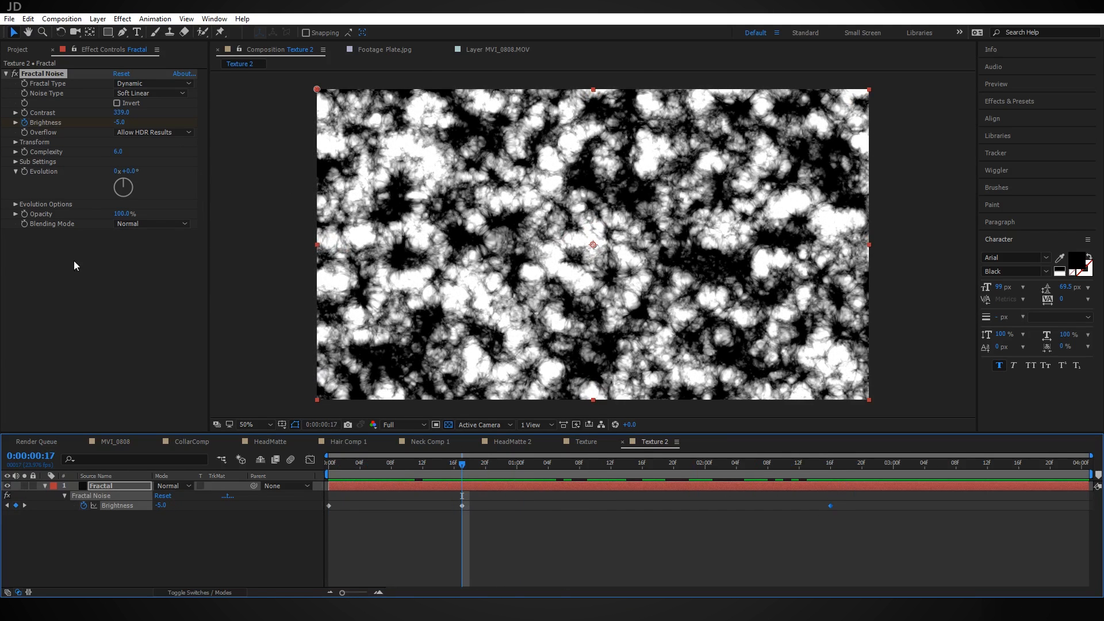
Rotate the Fractal Noise Evolution to 92° and adjust its Complexity to vary the pattern
{"action": "left_click_drag", "start_coordinate": [124, 183], "coordinate": [194, 190]}
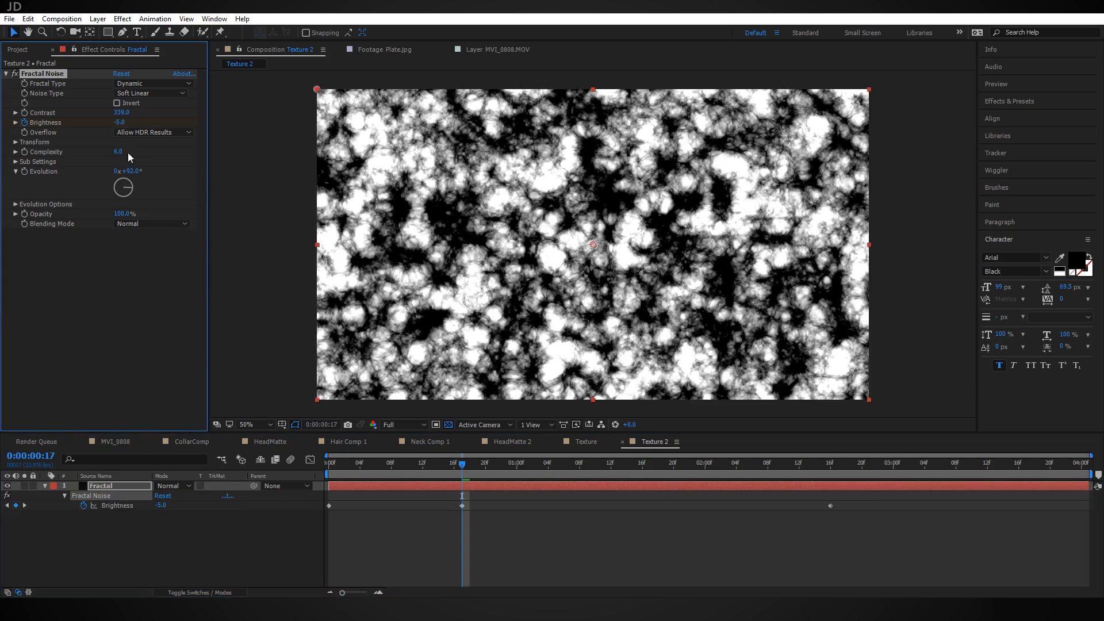
{"action": "left_click_drag", "start_coordinate": [121, 154], "coordinate": [268, 155]}
Add the Texture 2 composition to HeadMatte 2 as the bottom layer, with the time at 0:00:20:08
{"action": "left_click", "coordinate": [511, 441]}
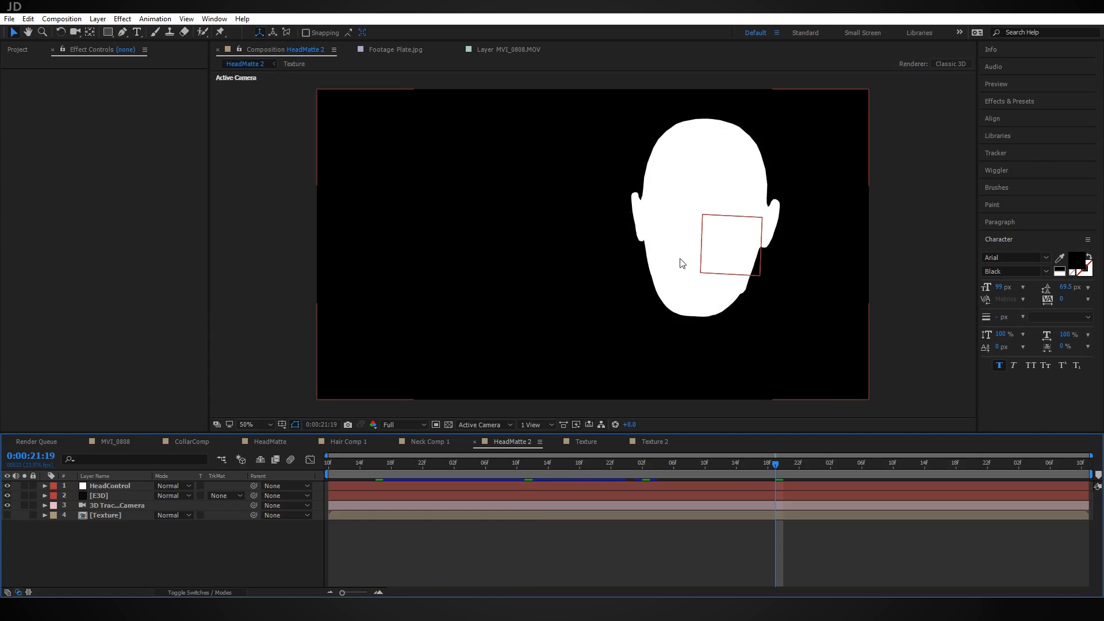
{"action": "left_click_drag", "start_coordinate": [530, 468], "coordinate": [501, 468]}
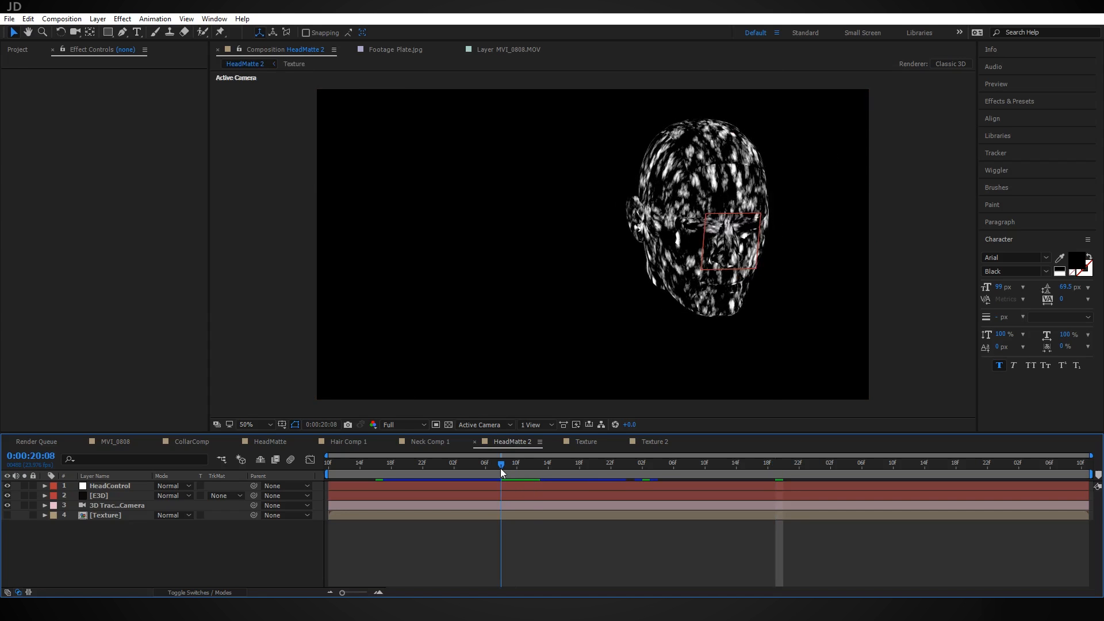
{"action": "left_click", "coordinate": [19, 49]}
{"action": "left_click_drag", "start_coordinate": [55, 268], "coordinate": [119, 535]}
{"action": "left_click", "coordinate": [149, 492]}
Set Layer 1 of the E3D layer's Element Custom Texture Maps to the Texture 2 layer
{"action": "left_click", "coordinate": [117, 493]}
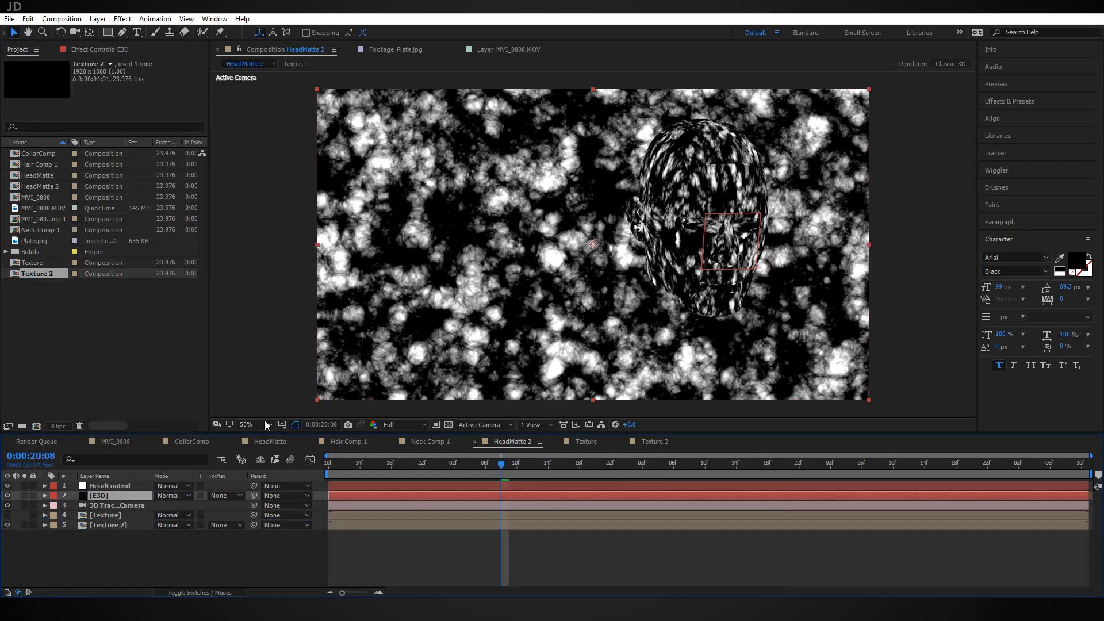
{"action": "left_click", "coordinate": [111, 49]}
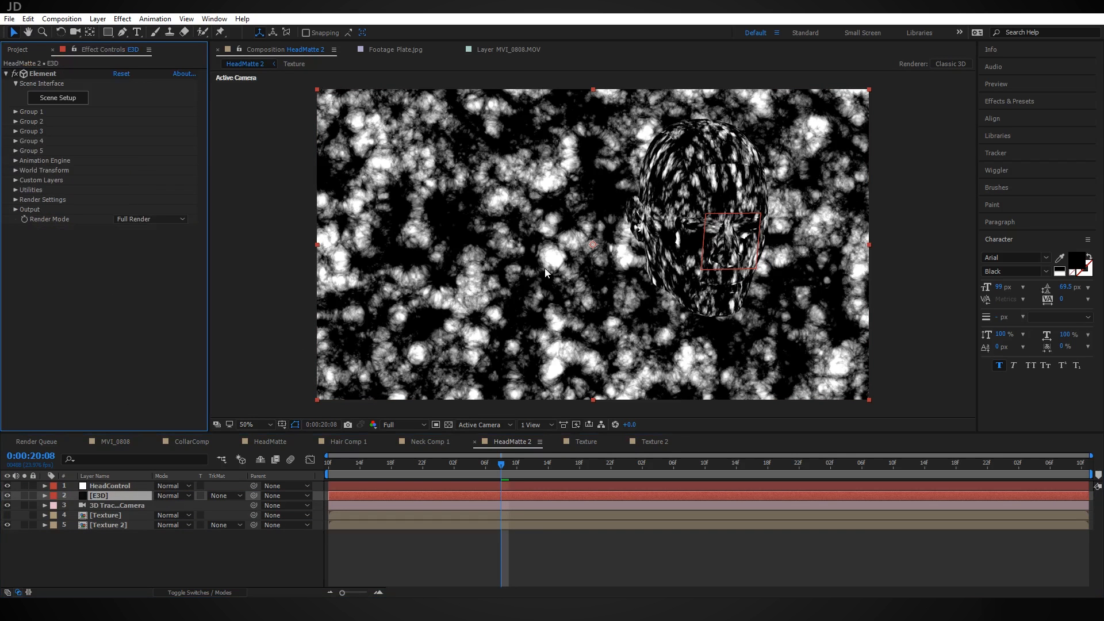
{"action": "left_click", "coordinate": [21, 182]}
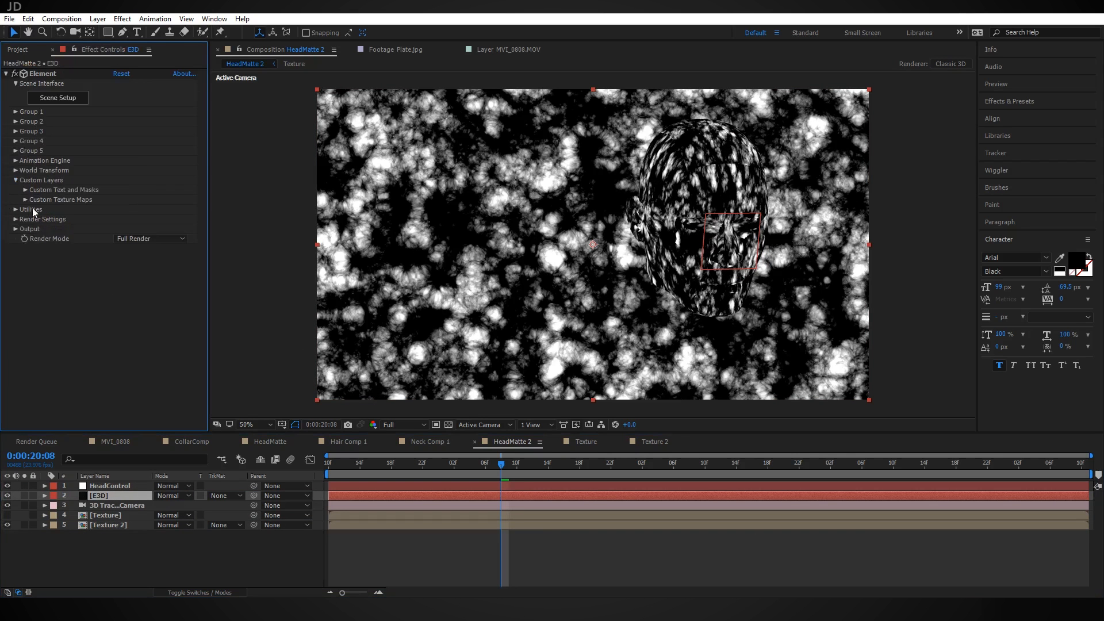
{"action": "left_click", "coordinate": [26, 200]}
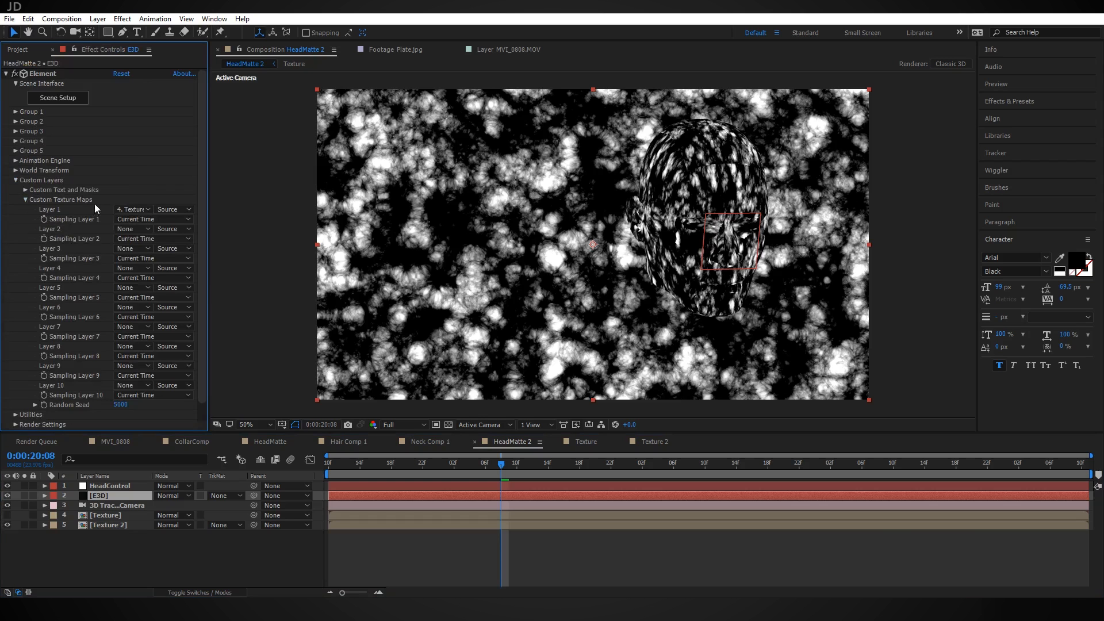
{"action": "left_click", "coordinate": [121, 206]}
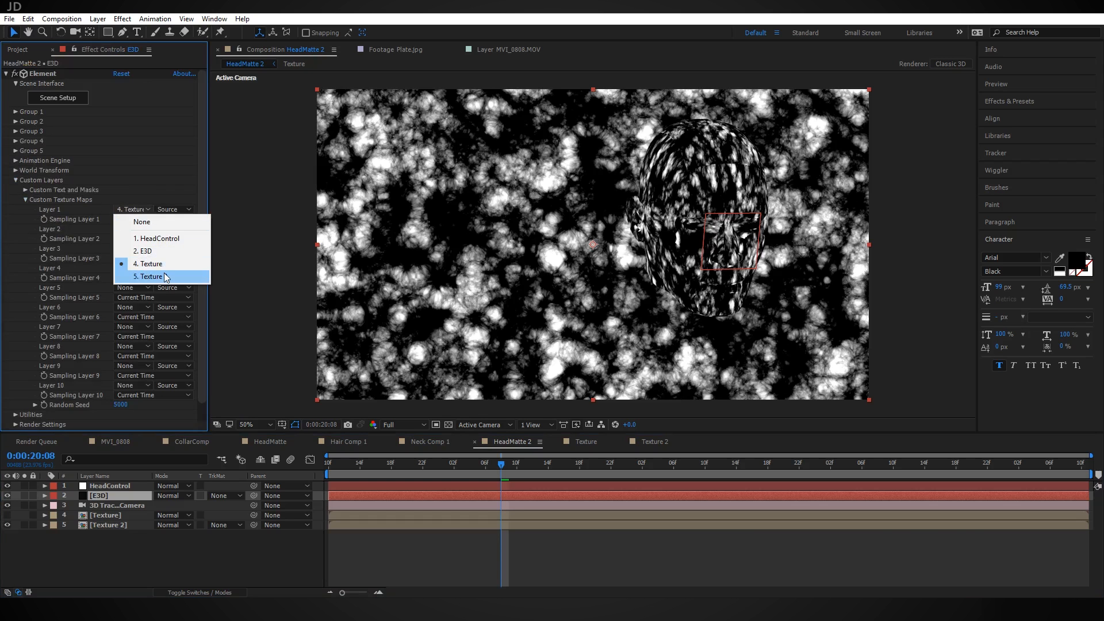
{"action": "left_click", "coordinate": [165, 277]}
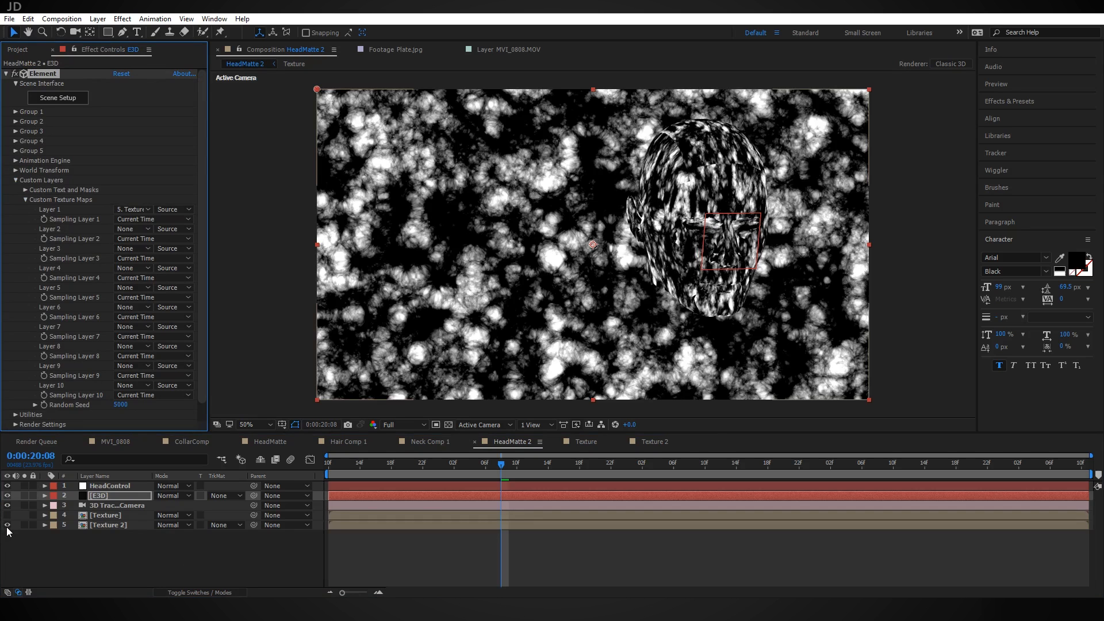
Hide the Texture 2 layer and review the newly textured head from the start of HeadMatte 2 to 0:00:20:10
{"action": "left_click", "coordinate": [7, 525]}
{"action": "left_click", "coordinate": [331, 463]}
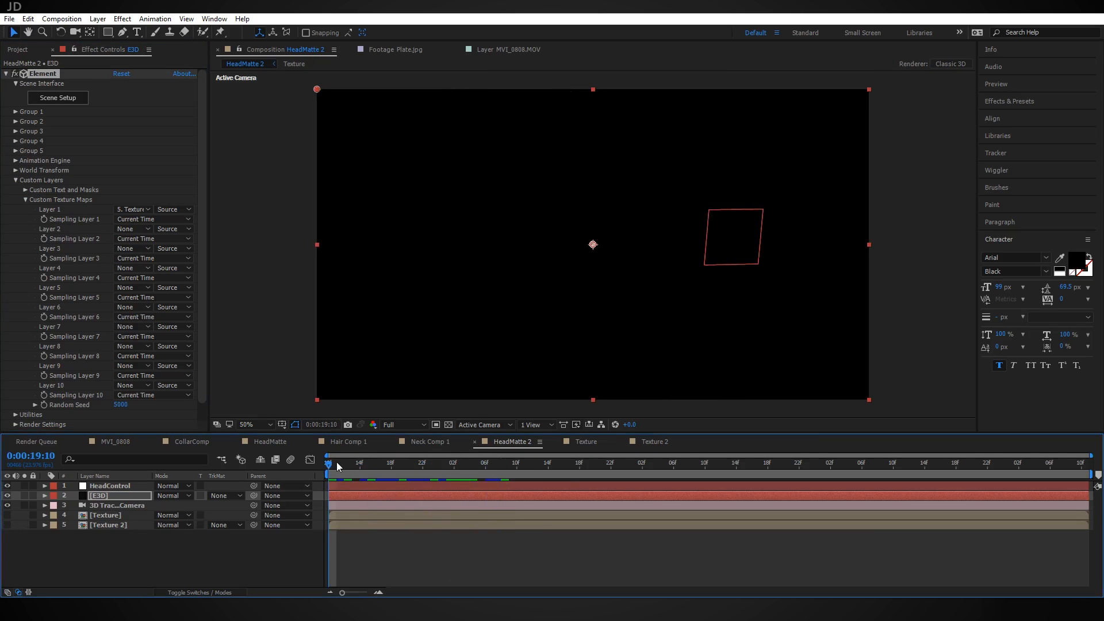
{"action": "left_click_drag", "start_coordinate": [340, 471], "coordinate": [516, 482]}
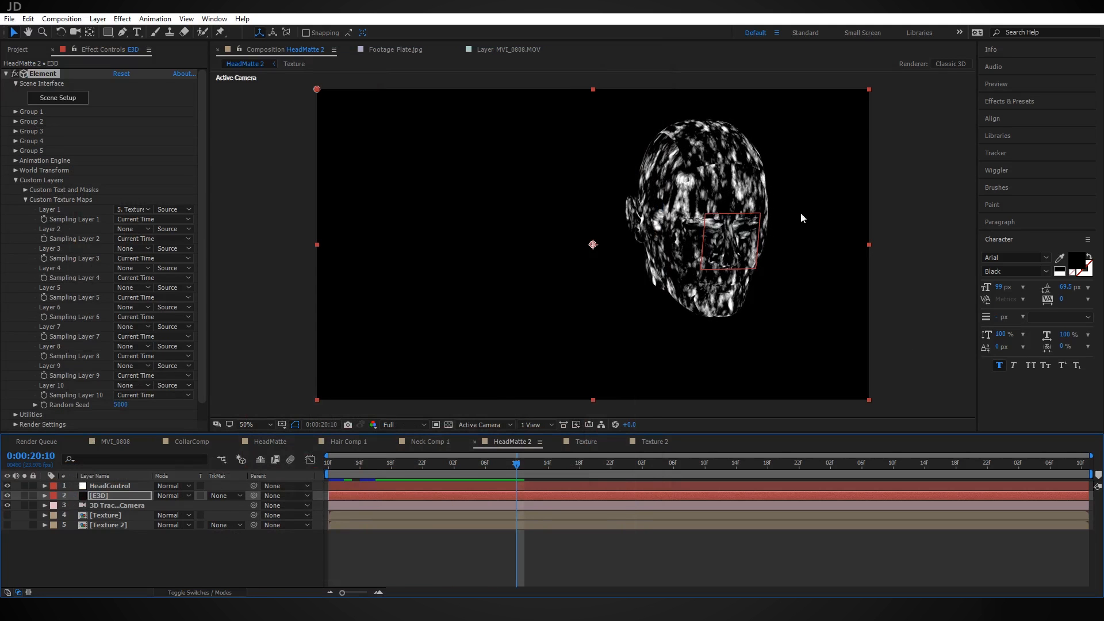
In the MVI_0808 composition at 0:00:00:16, duplicate the lower MVI_0808.MOV layer above Matte and set the copy to No Track Matte
{"action": "left_click", "coordinate": [108, 441]}
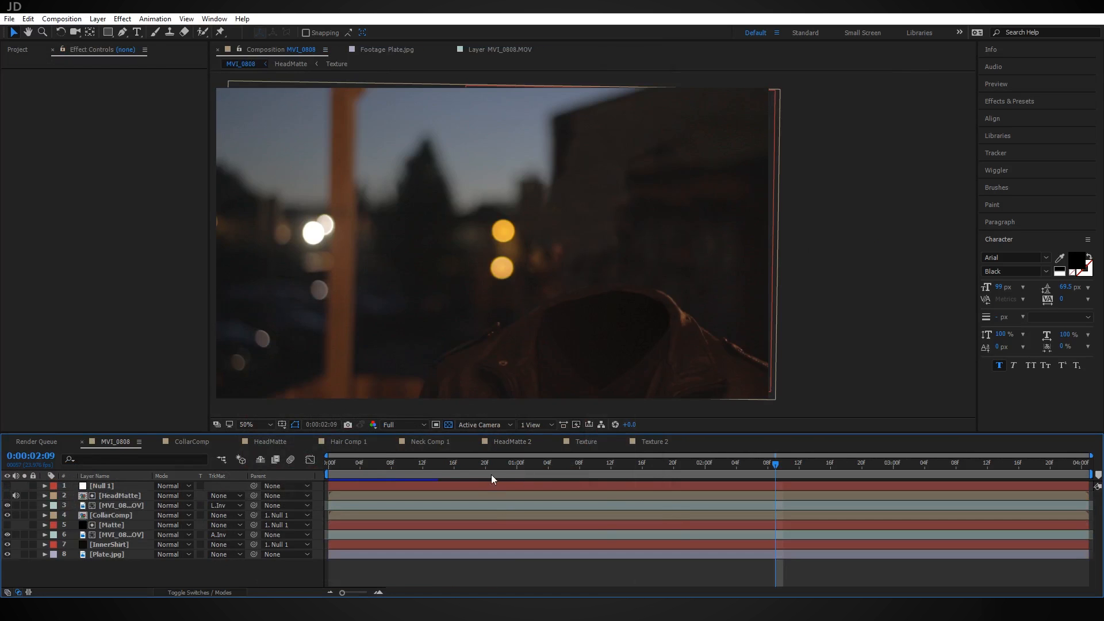
{"action": "left_click", "coordinate": [453, 467]}
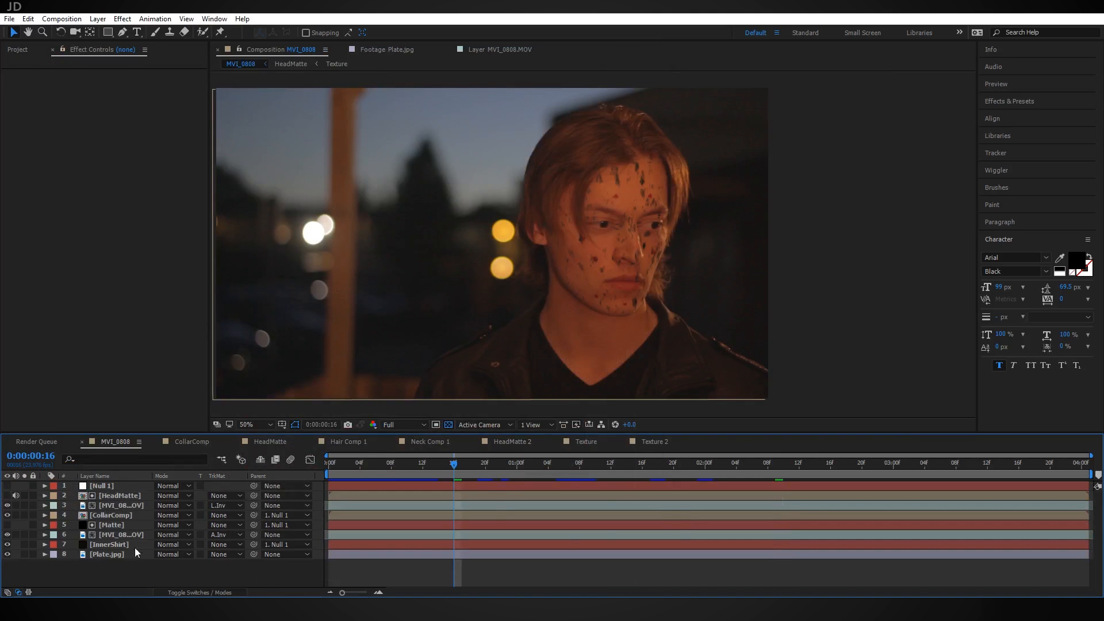
{"action": "left_click", "coordinate": [121, 538]}
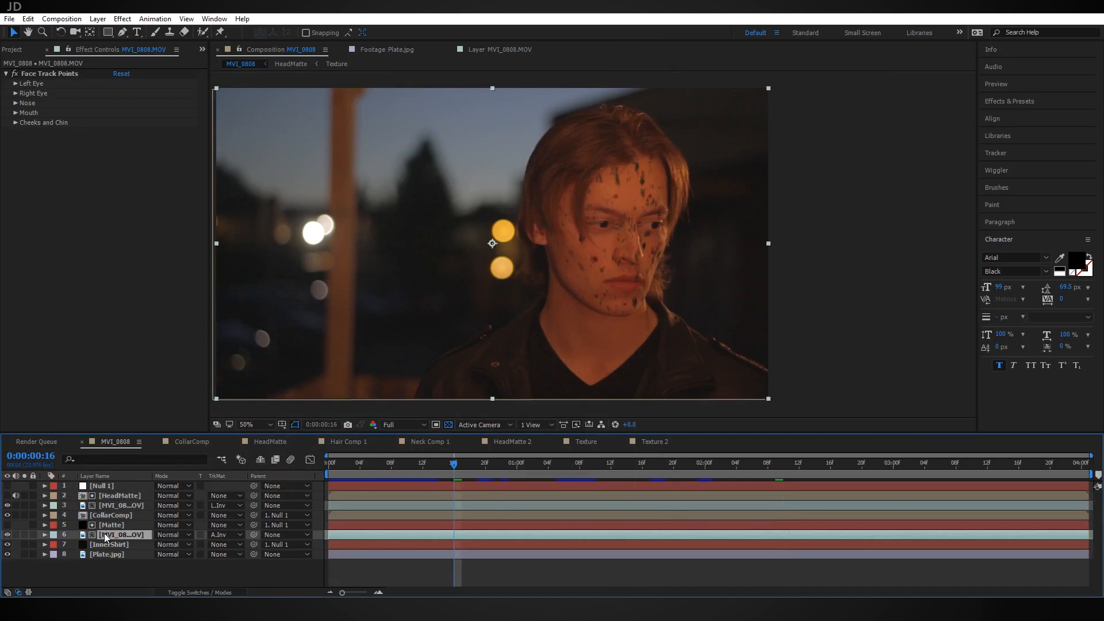
{"action": "key", "text": "ctrl+d"}
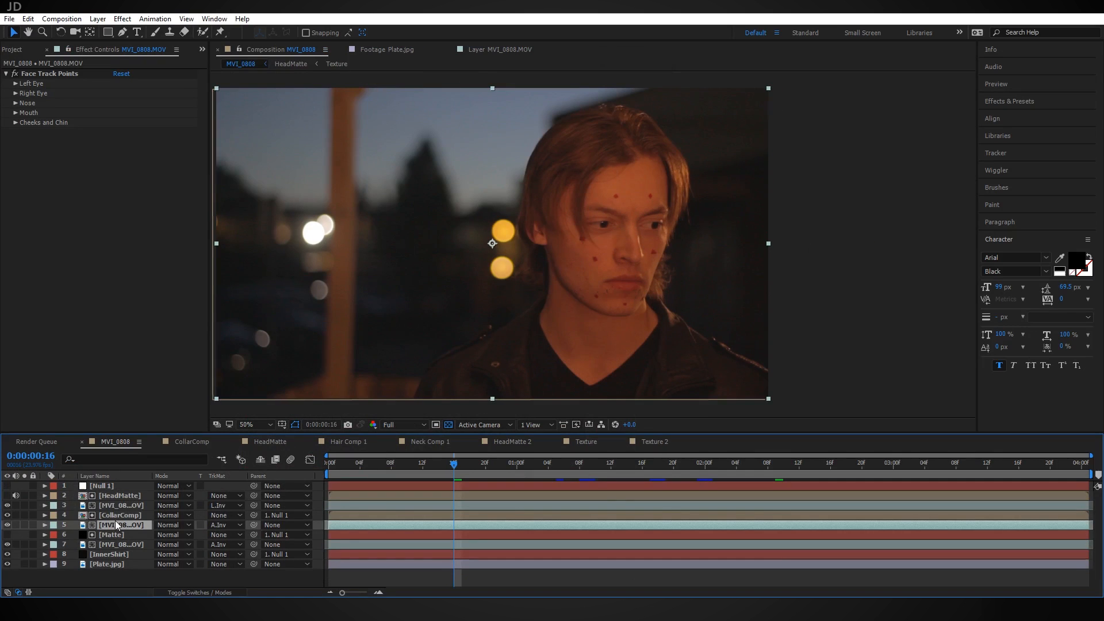
{"action": "left_click", "coordinate": [223, 525]}
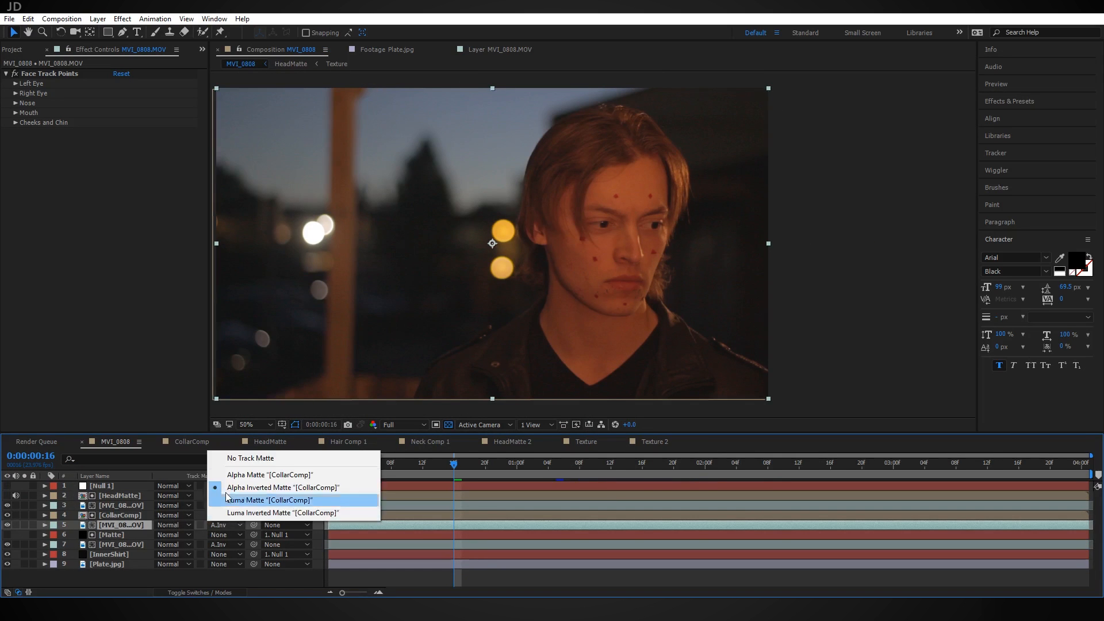
{"action": "left_click", "coordinate": [236, 456]}
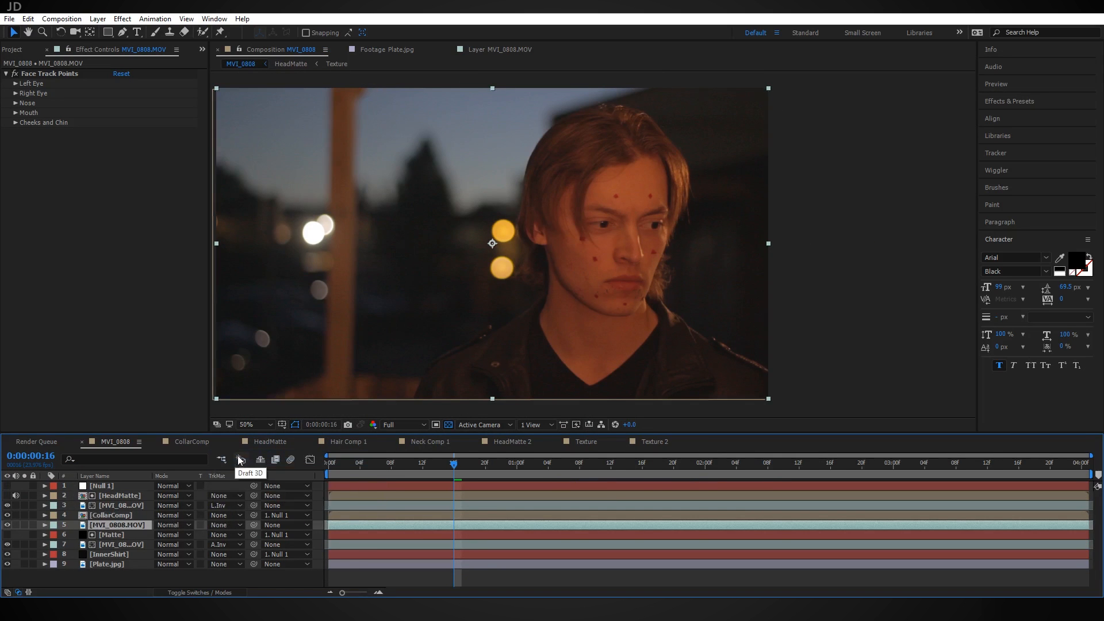
Pre-compose the duplicated MVI_0808.MOV layer as MVI_0808.MOV Comp 2 with all attributes moved, and open the new composition
{"action": "key", "text": "ctrl+shift+c"}
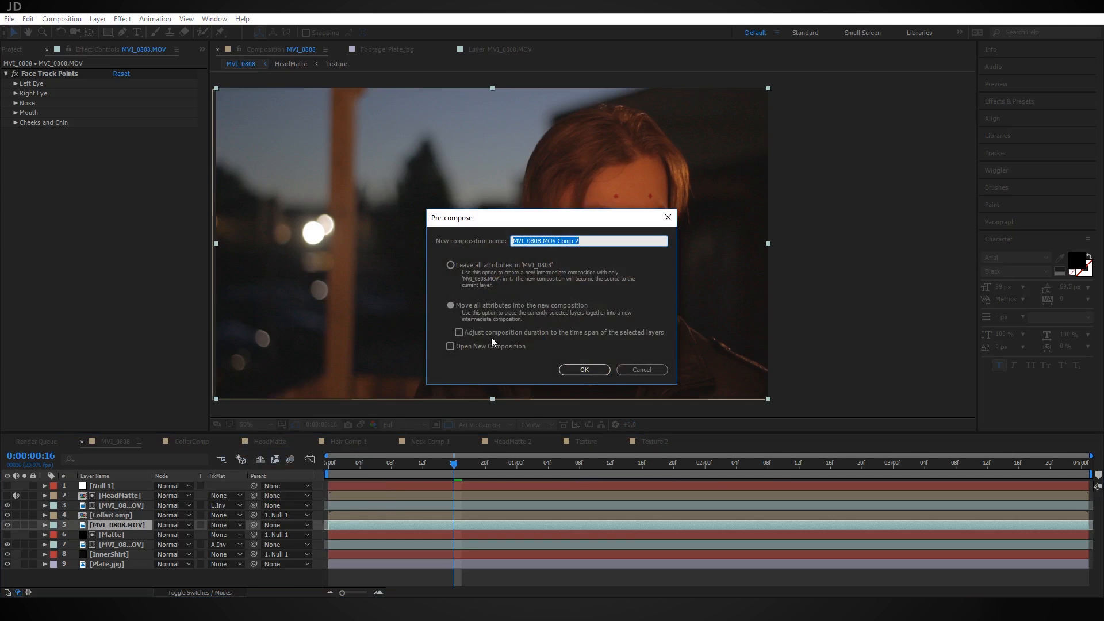
{"action": "left_click", "coordinate": [604, 375]}
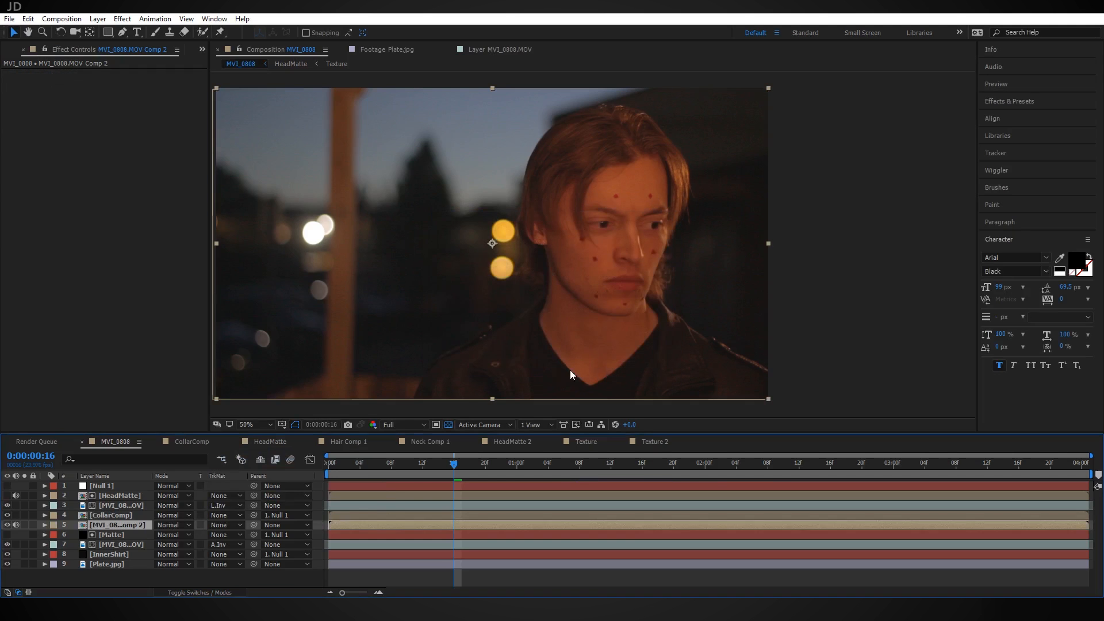
{"action": "double_click", "coordinate": [136, 523]}
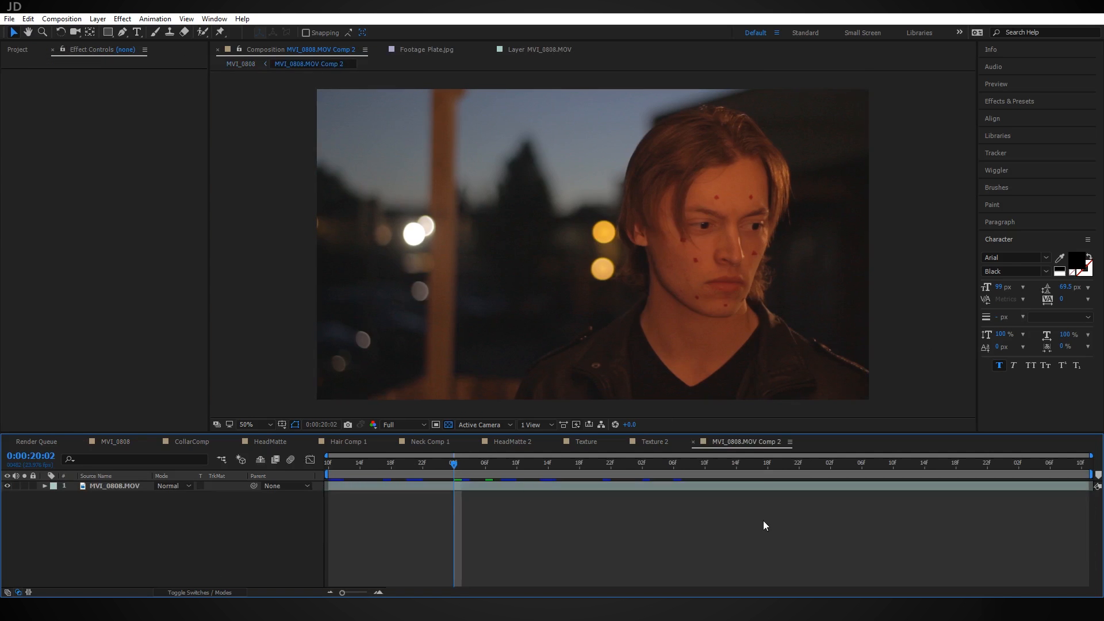
Rename the composition Skin Blisters and add the HeadMatte 2 composition above its footage layer
{"action": "right_click", "coordinate": [726, 441]}
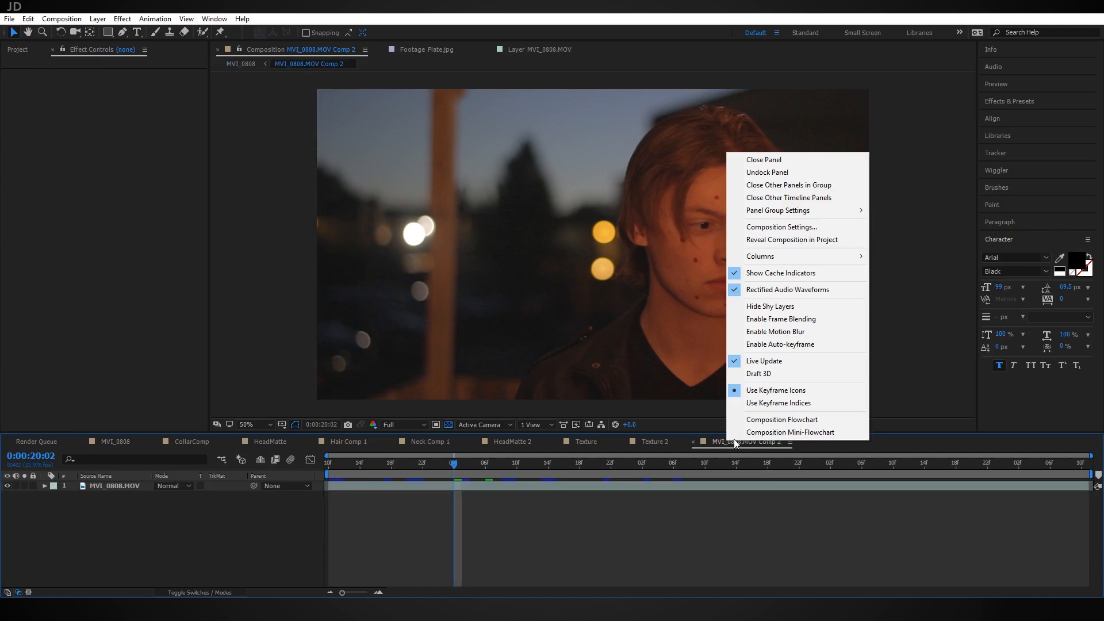
{"action": "left_click", "coordinate": [802, 224]}
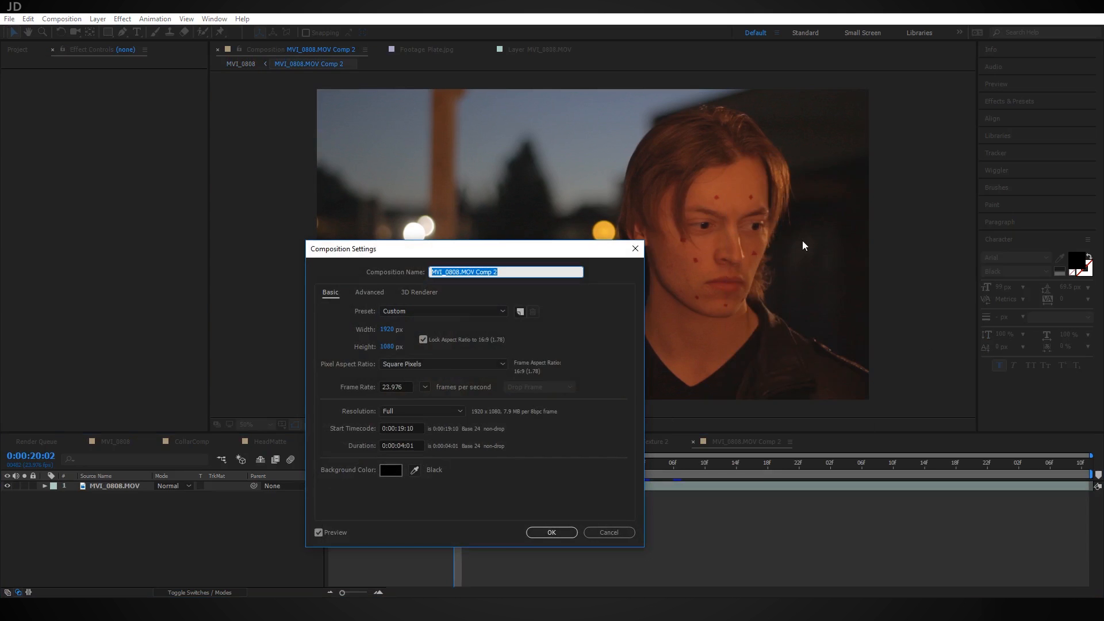
{"action": "type", "text": "Skin Blisters"}
{"action": "key", "text": "Return"}
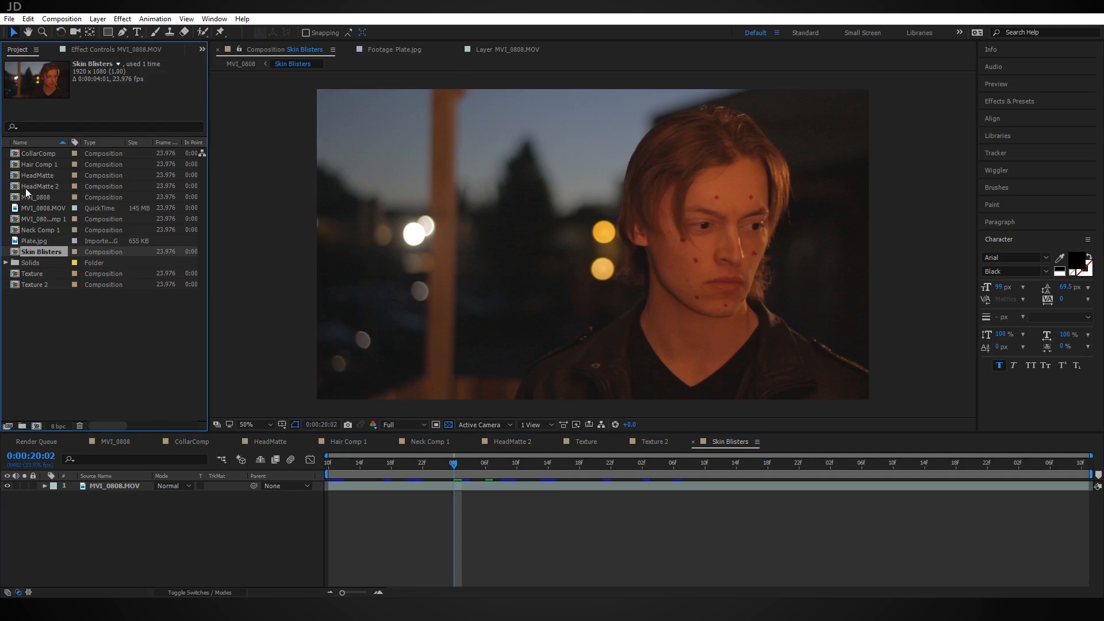
{"action": "left_click_drag", "start_coordinate": [35, 187], "coordinate": [102, 485]}
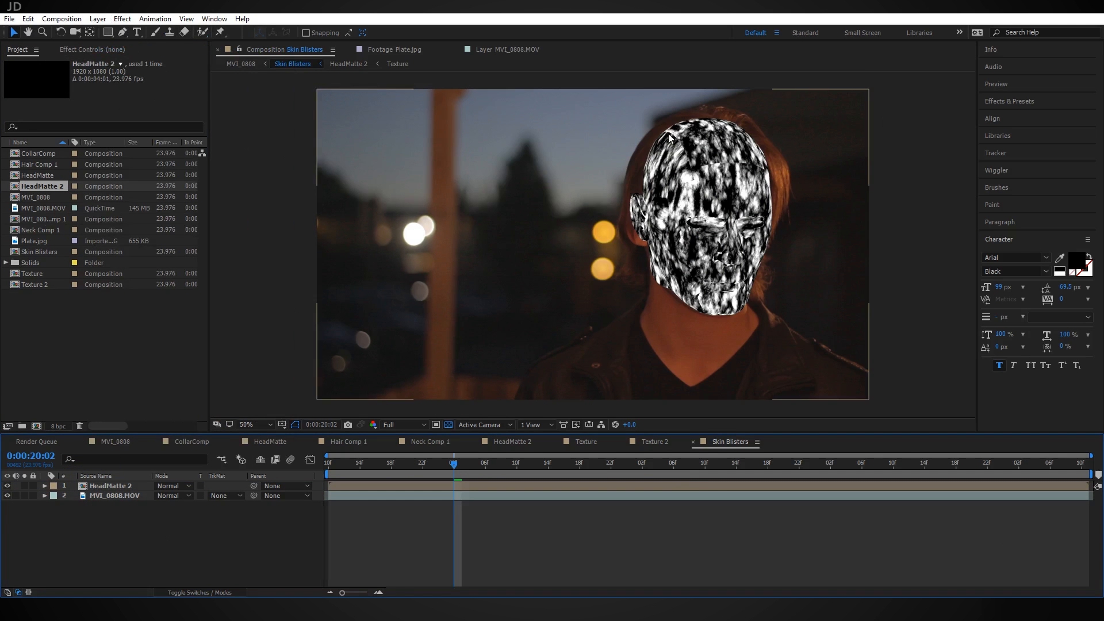
{"action": "left_click", "coordinate": [98, 18]}
{"action": "mouse_move", "coordinate": [105, 38]}
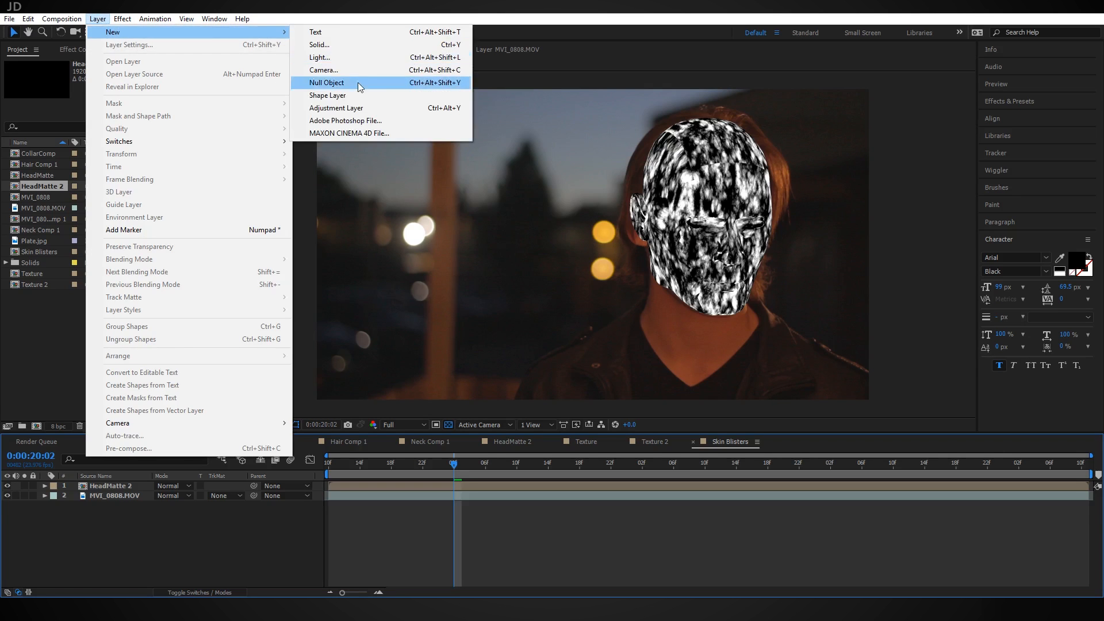
{"action": "left_click", "coordinate": [356, 108]}
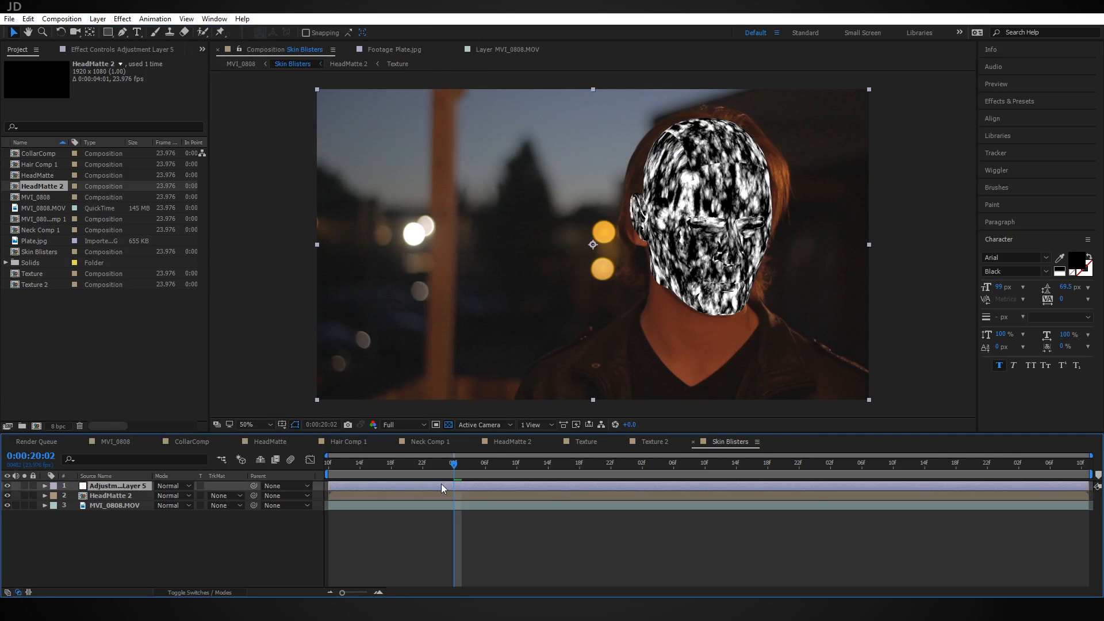
{"action": "key", "text": "Delete"}
Create an adjustment layer directly below HeadMatte 2 and set its track matte to Luma Matte "HeadMatte 2"
{"action": "key", "text": "ctrl+alt+y"}
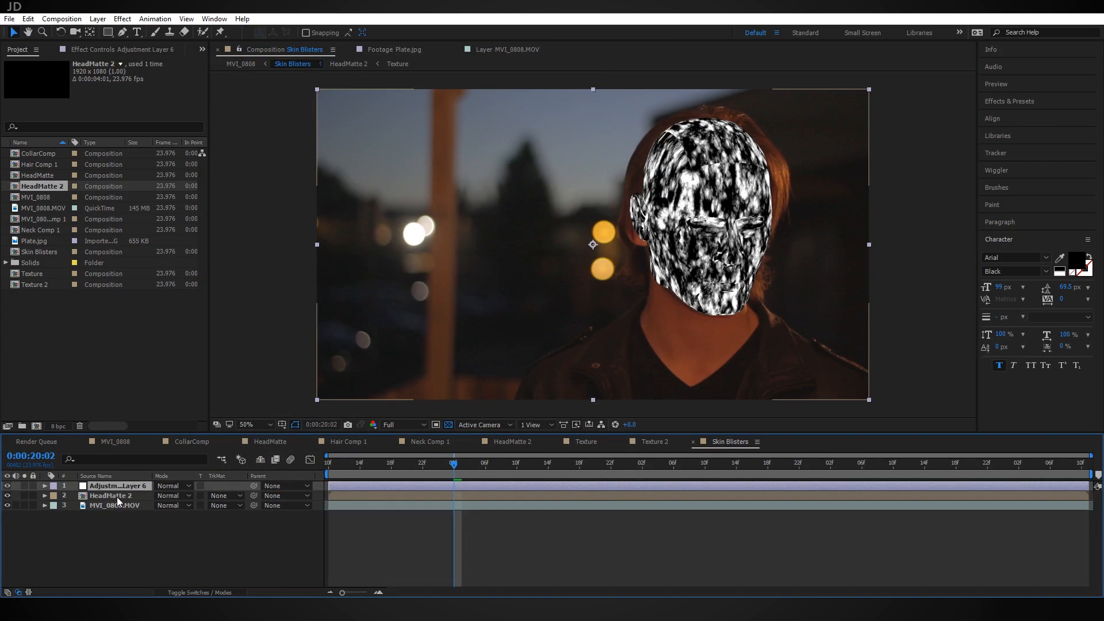
{"action": "left_click_drag", "start_coordinate": [120, 487], "coordinate": [136, 502]}
{"action": "left_click", "coordinate": [230, 496]}
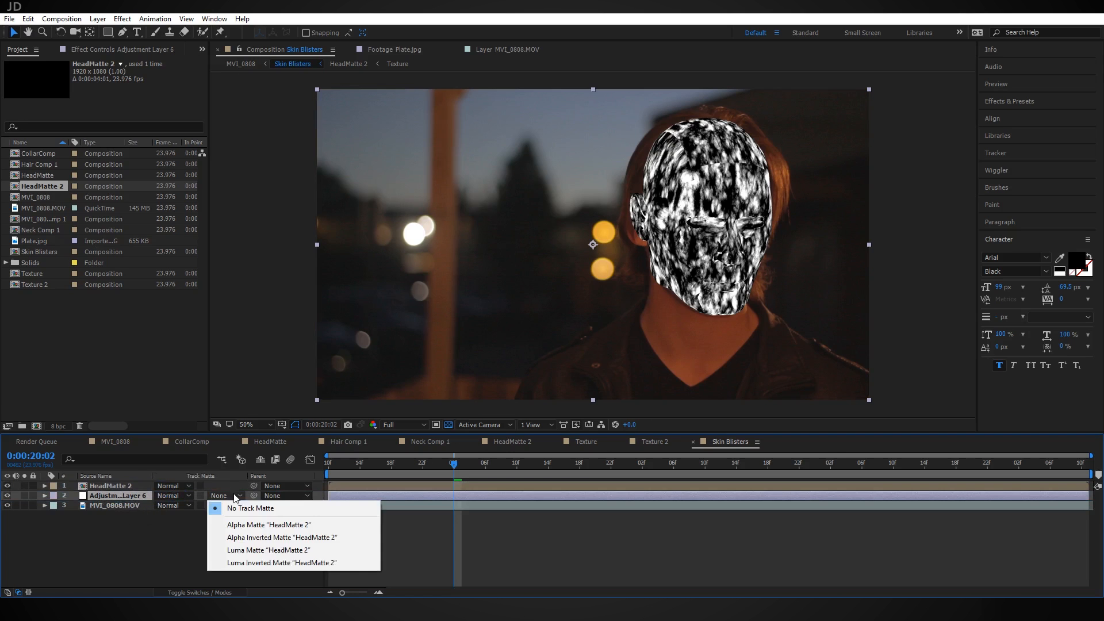
{"action": "left_click", "coordinate": [288, 552]}
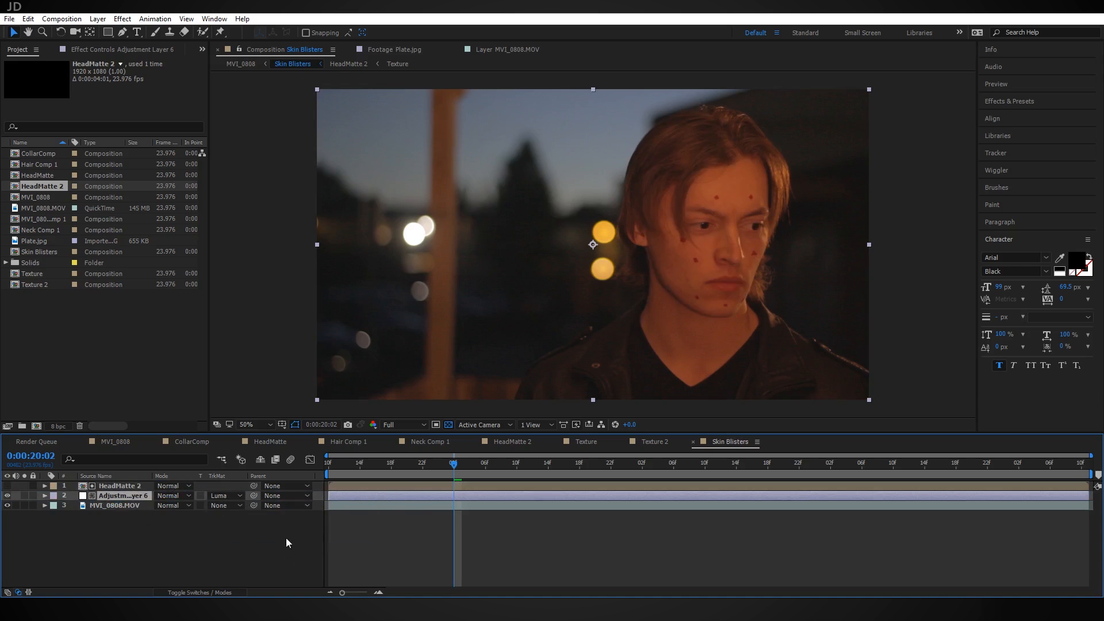
{"action": "left_click", "coordinate": [123, 505]}
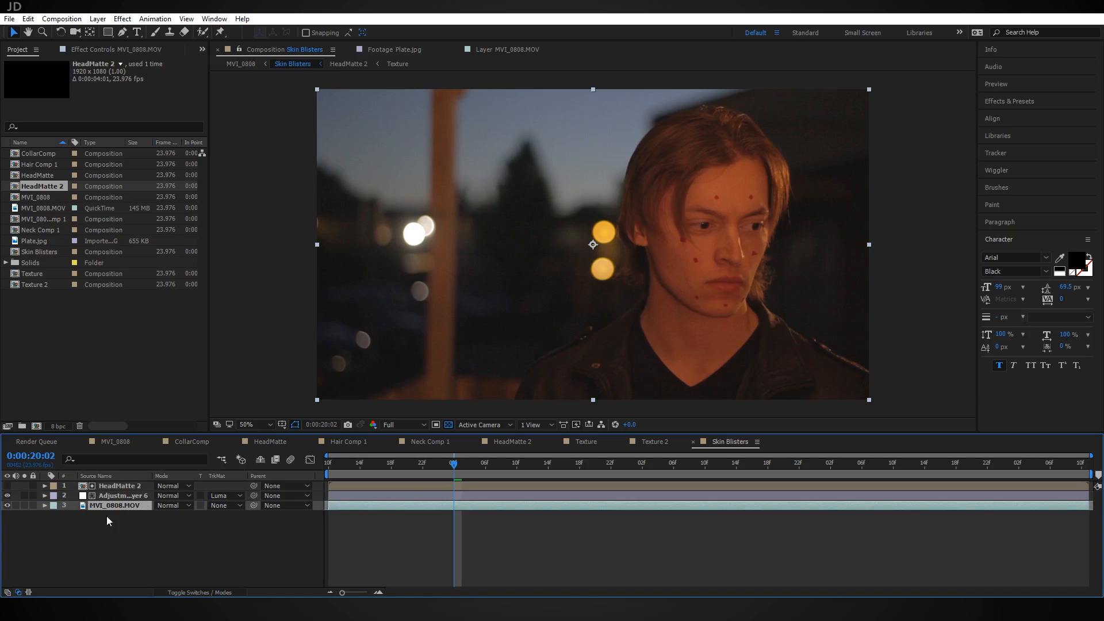
{"action": "left_click", "coordinate": [136, 490]}
{"action": "left_click", "coordinate": [7, 486]}
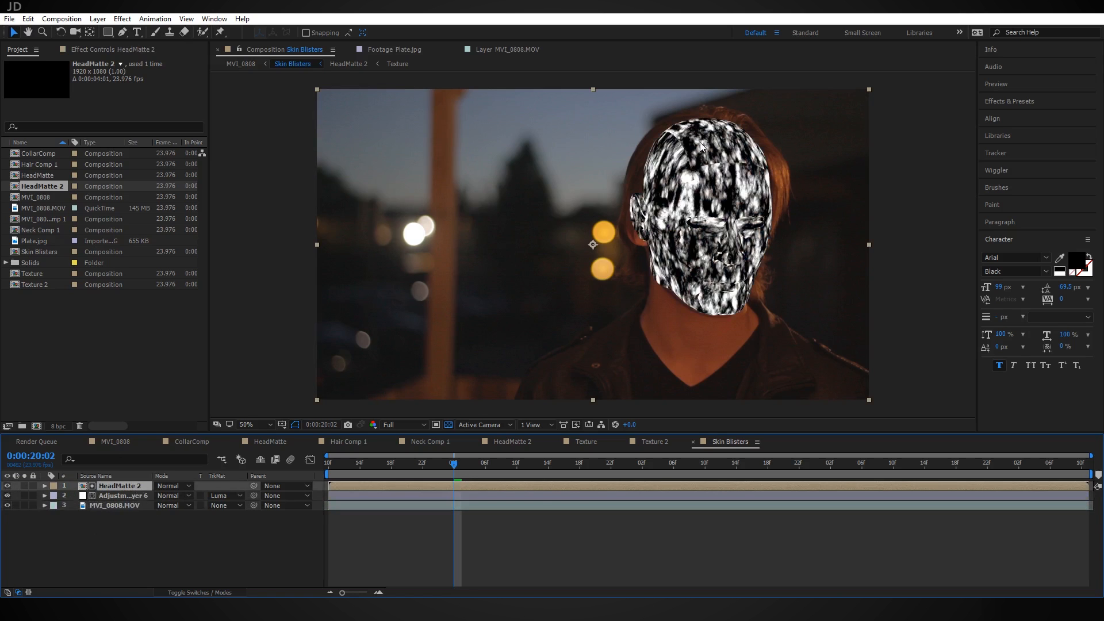
{"action": "left_click", "coordinate": [7, 486]}
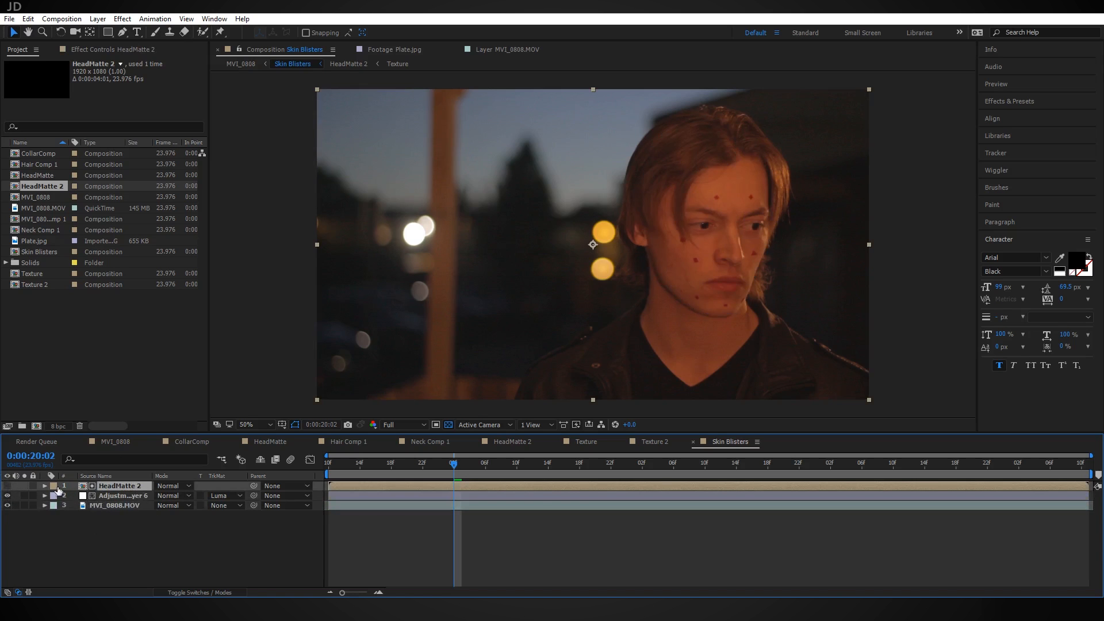
Apply the Curves effect to the adjustment layer and pull the midpoint of the RGB curve slightly down
{"action": "left_click", "coordinate": [136, 498]}
{"action": "key", "text": "ctrl+space"}
{"action": "type", "text": "curves"}
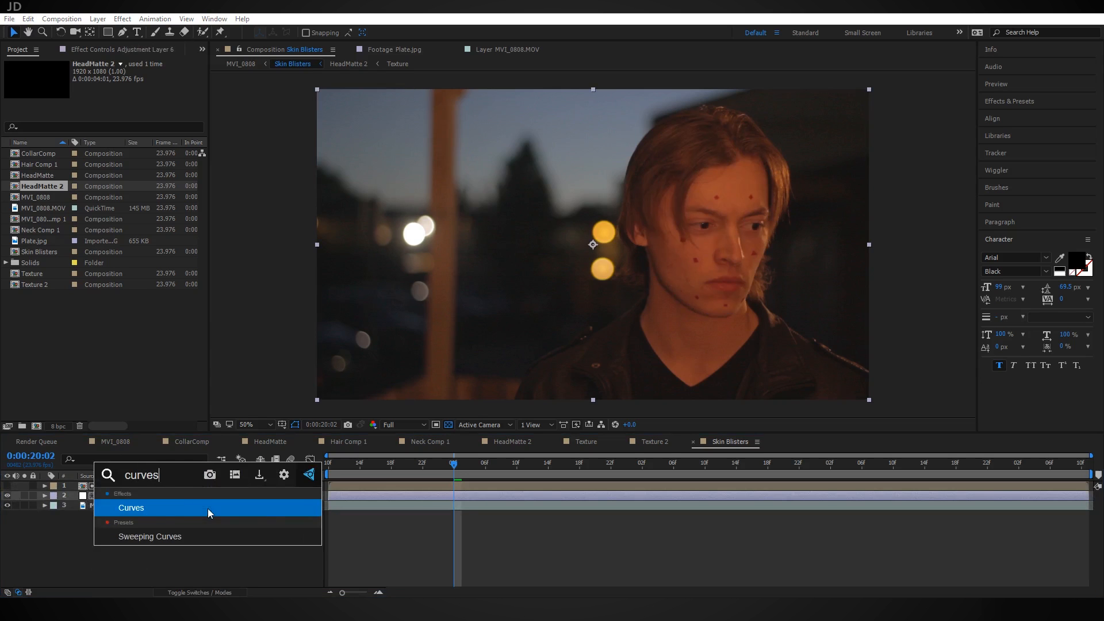
{"action": "left_click", "coordinate": [208, 509]}
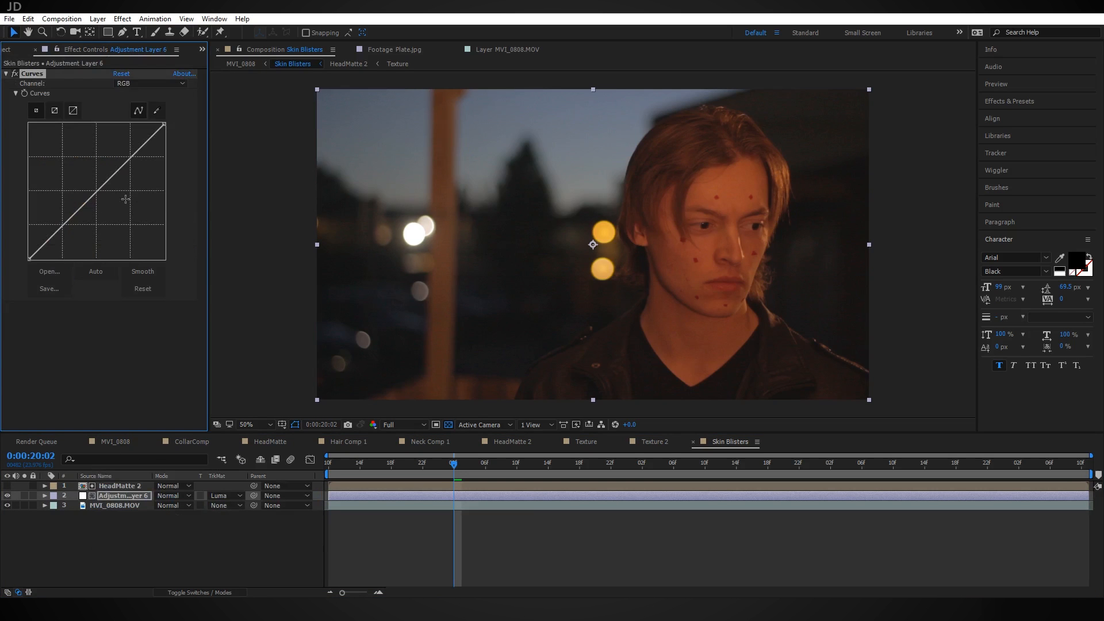
{"action": "left_click_drag", "start_coordinate": [98, 191], "coordinate": [100, 196]}
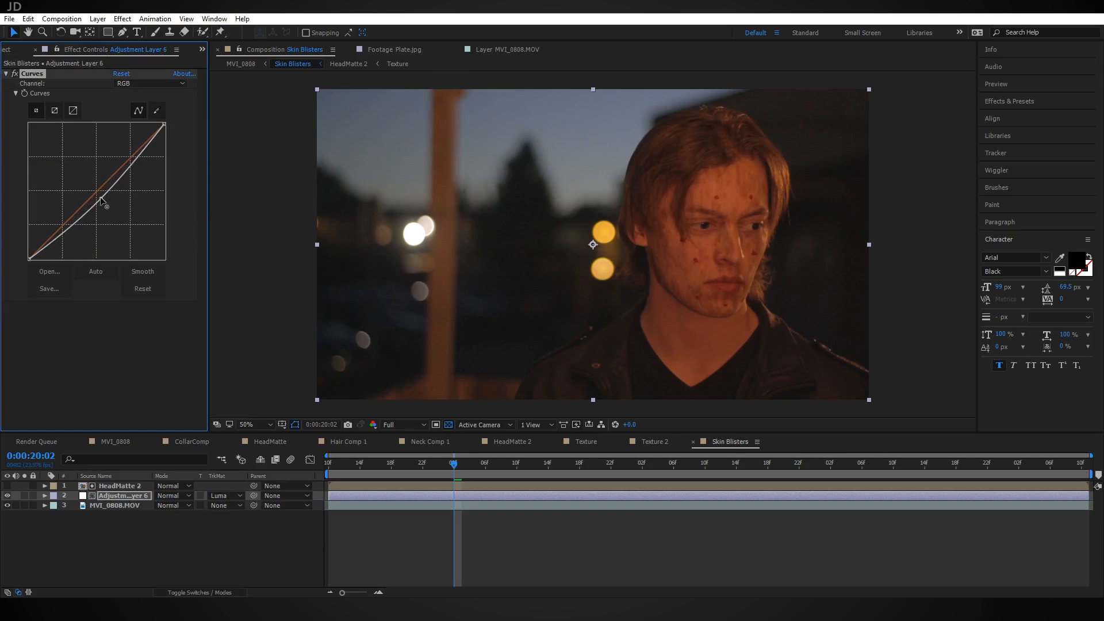
Shape the Green channel of Curves with slightly lowered midtones and slightly raised highlights
{"action": "key", "text": "period"}
{"action": "left_click_drag", "start_coordinate": [850, 209], "coordinate": [632, 204]}
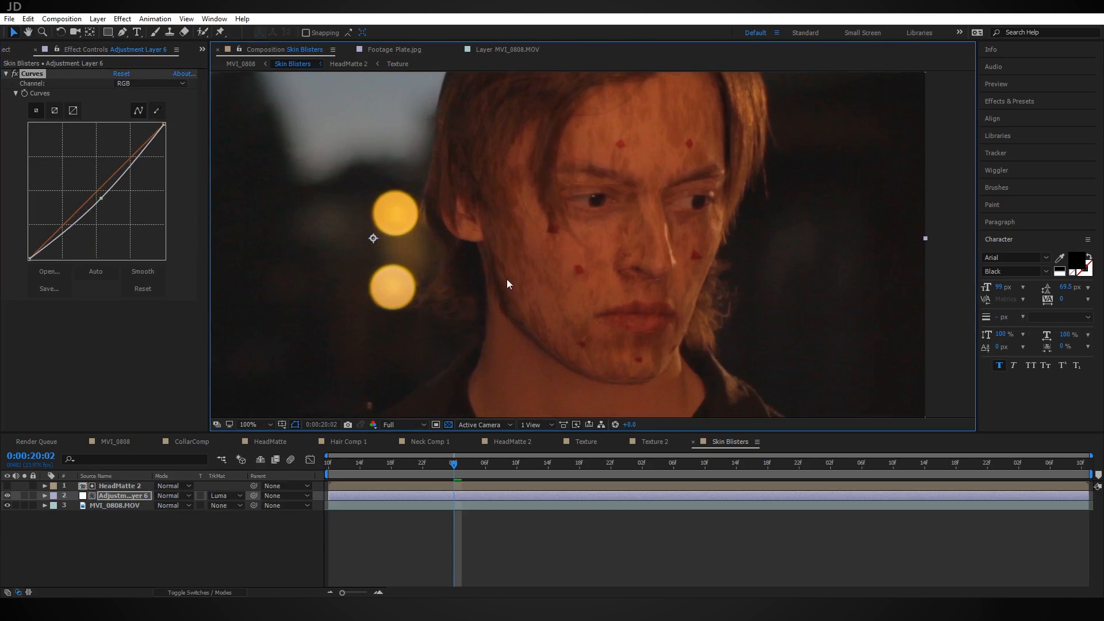
{"action": "left_click", "coordinate": [136, 85]}
{"action": "left_click", "coordinate": [123, 123]}
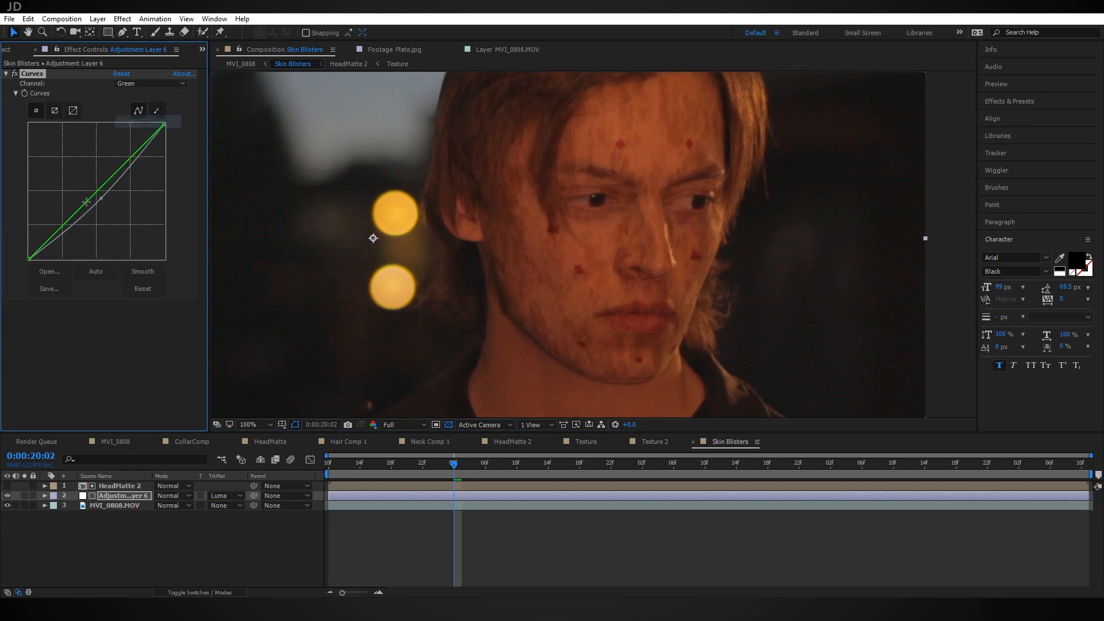
{"action": "left_click_drag", "start_coordinate": [99, 191], "coordinate": [99, 196]}
{"action": "left_click_drag", "start_coordinate": [129, 162], "coordinate": [132, 153]}
Raise the midtones of the Red channel slightly in Curves and lower those of the Blue channel
{"action": "left_click", "coordinate": [141, 84]}
{"action": "left_click", "coordinate": [137, 109]}
{"action": "left_click_drag", "start_coordinate": [92, 189], "coordinate": [96, 191]}
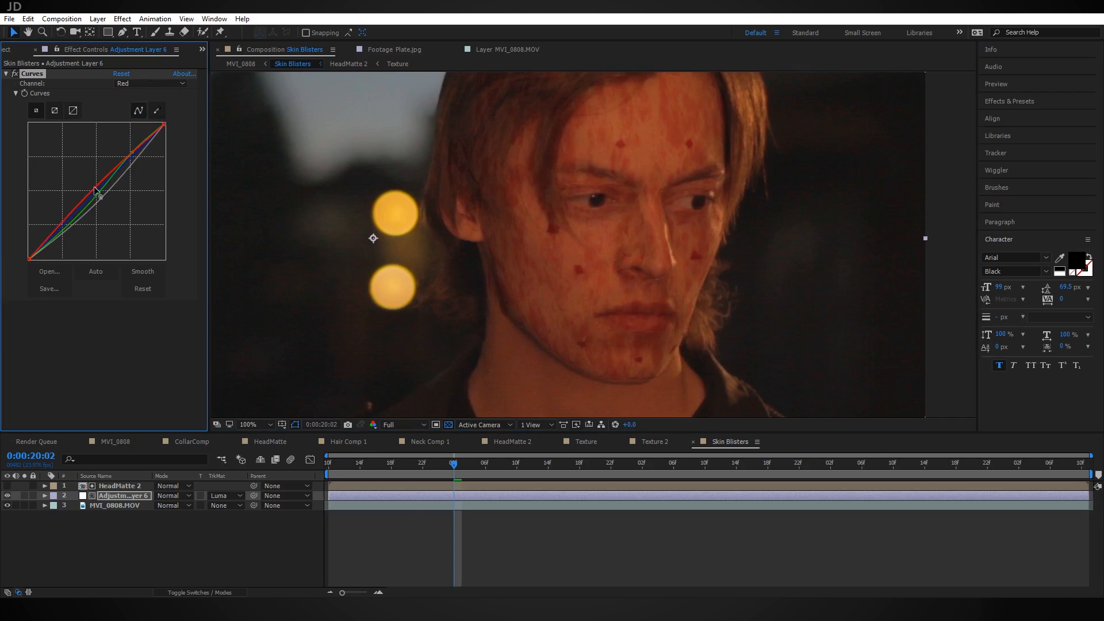
{"action": "left_click", "coordinate": [147, 84]}
{"action": "left_click", "coordinate": [138, 133]}
{"action": "left_click_drag", "start_coordinate": [97, 194], "coordinate": [101, 200]}
{"action": "scroll", "coordinate": [679, 415], "scroll_direction": "down", "scroll_amount": 2}
{"action": "scroll", "coordinate": [735, 326], "scroll_direction": "up", "scroll_amount": 2}
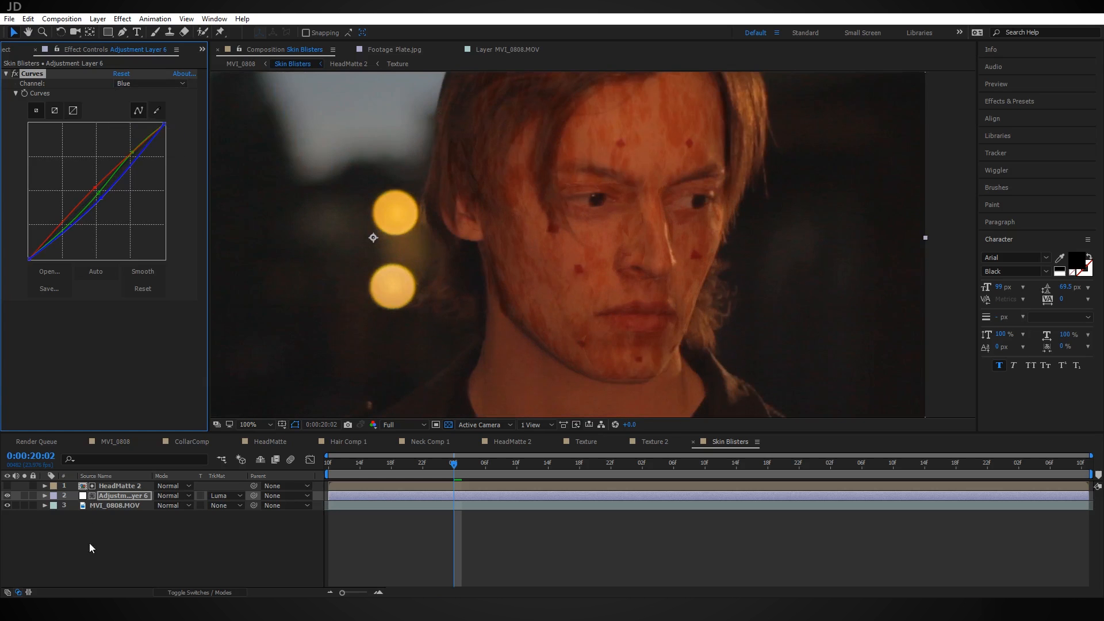
Create another adjustment layer at the top of Skin Blisters and apply the CC Glass effect to it
{"action": "left_click", "coordinate": [139, 521]}
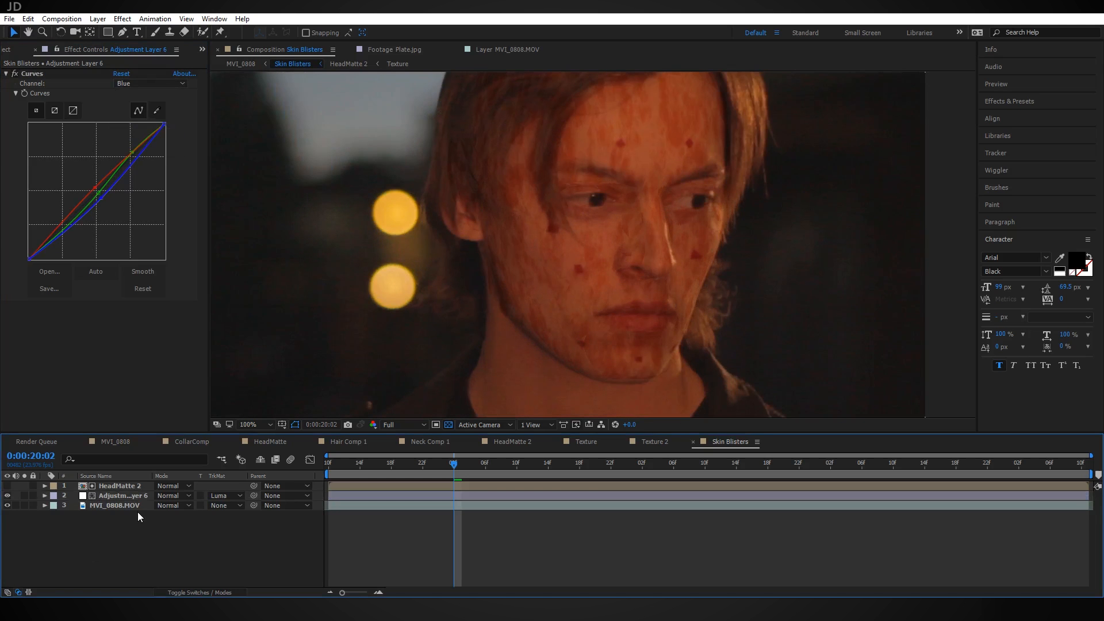
{"action": "key", "text": "ctrl+alt+y"}
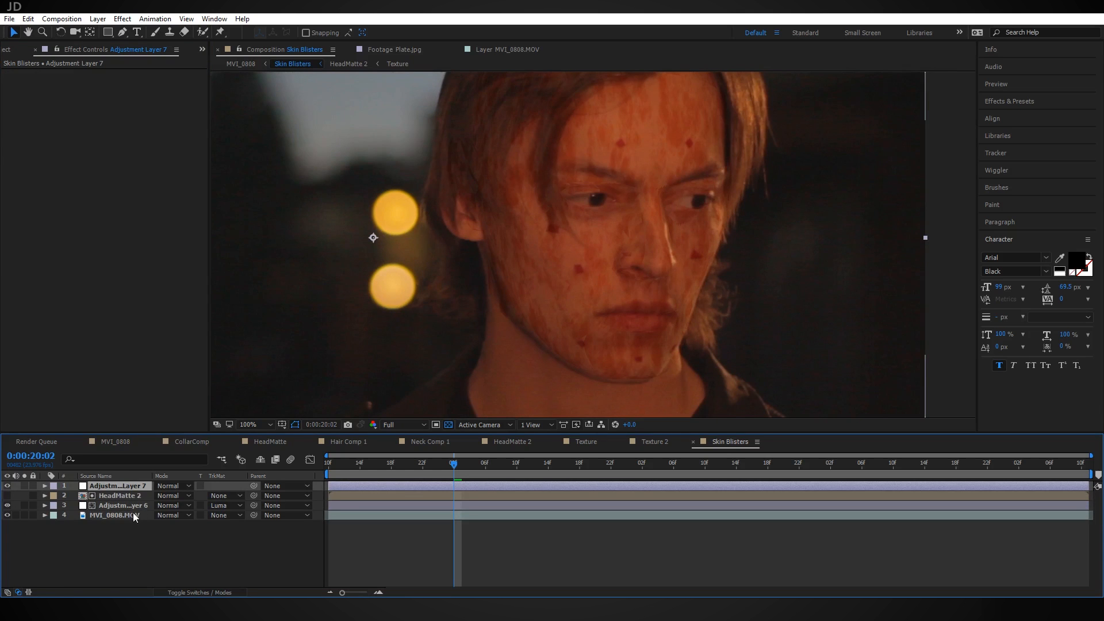
{"action": "key", "text": "ctrl+space"}
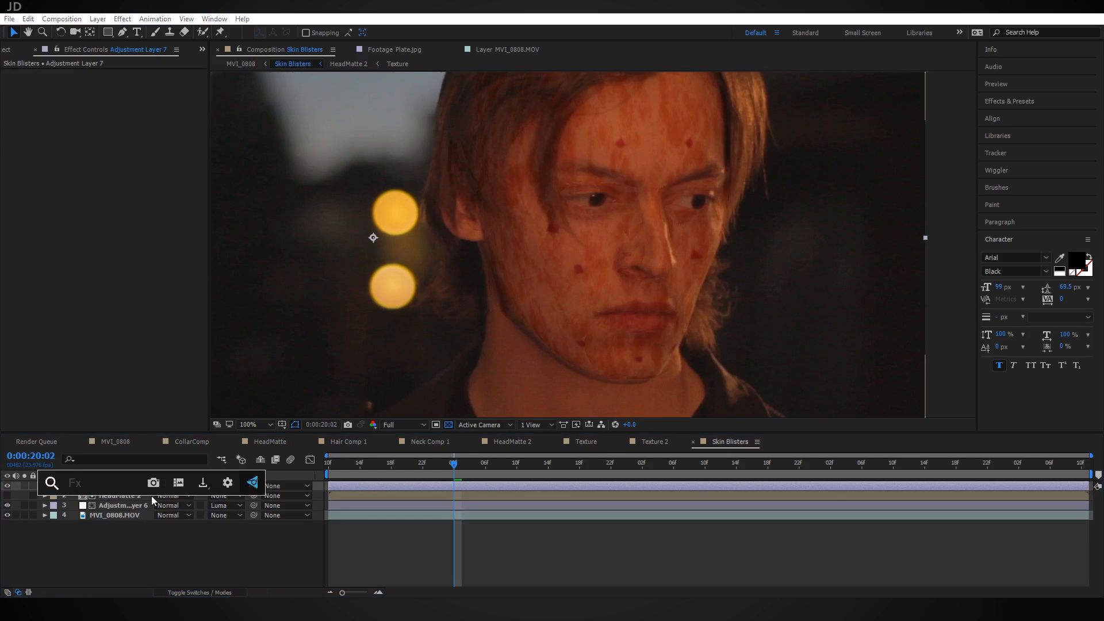
{"action": "type", "text": "cc gl"}
{"action": "key", "text": "Return"}
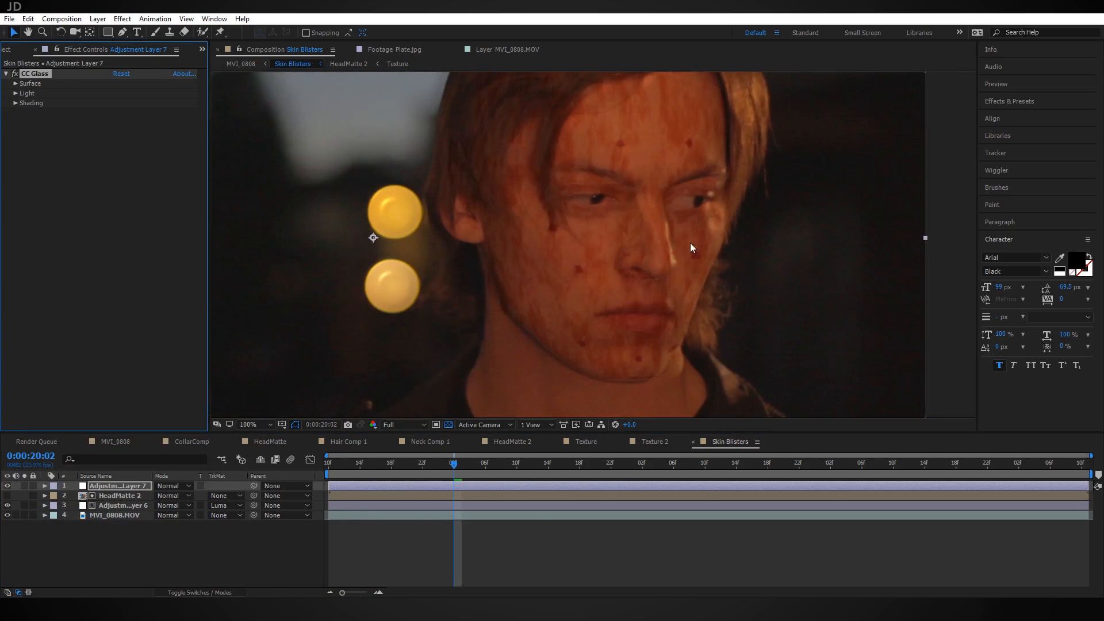
Compare the face up close with CC Glass switched on and off, leaving the effect off
{"action": "scroll", "coordinate": [594, 257], "scroll_direction": "up", "scroll_amount": 2}
{"action": "left_click_drag", "start_coordinate": [566, 237], "coordinate": [611, 278]}
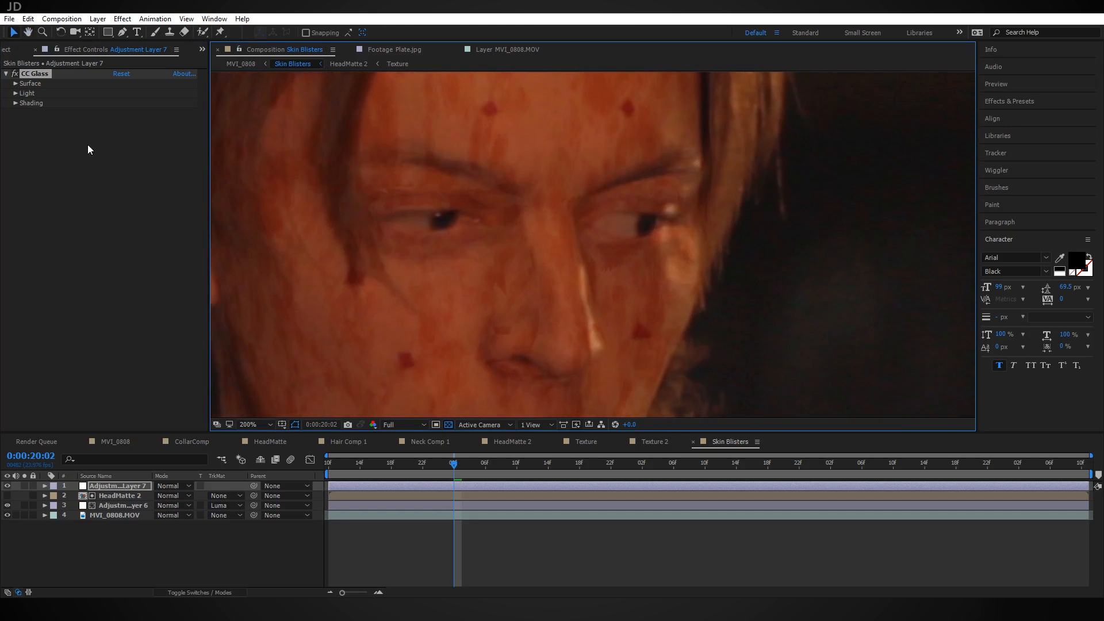
{"action": "left_click", "coordinate": [14, 74]}
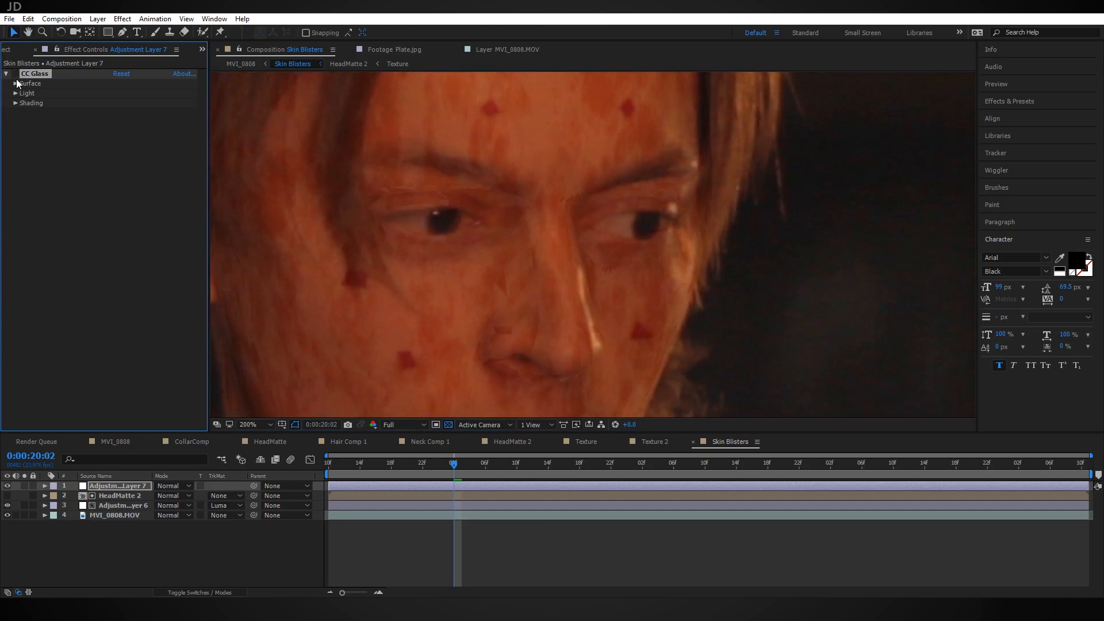
{"action": "left_click", "coordinate": [15, 75]}
{"action": "left_click", "coordinate": [17, 78]}
{"action": "scroll", "coordinate": [651, 273], "scroll_direction": "down", "scroll_amount": 1}
{"action": "left_click_drag", "start_coordinate": [651, 273], "coordinate": [680, 226]}
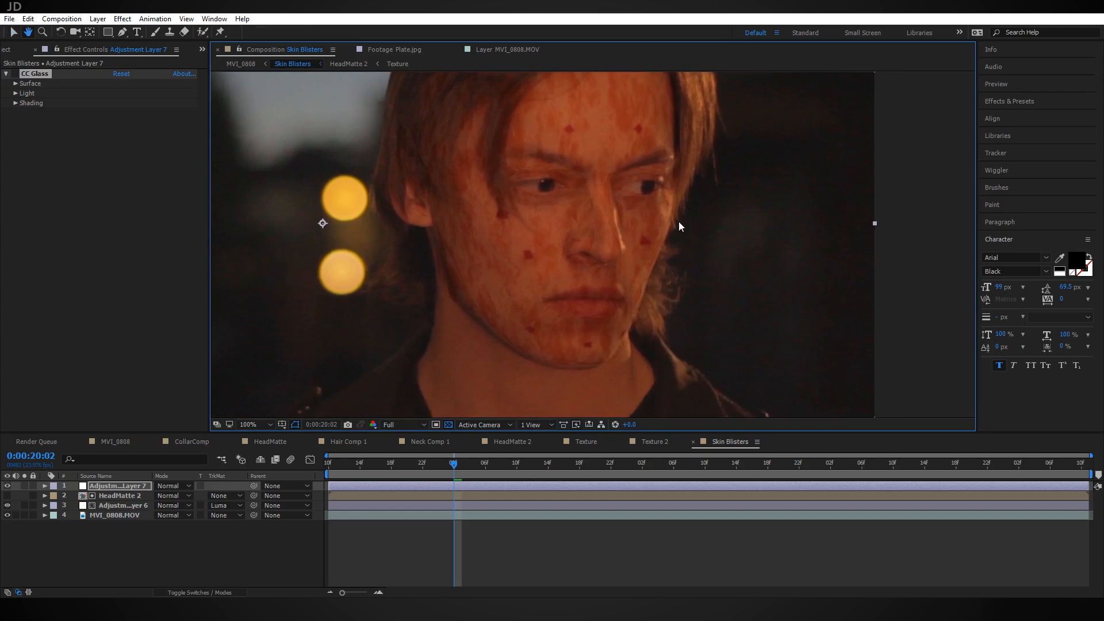
Switch CC Glass back on and use HeadMatte 2 as its surface bump map, keeping the Lightness property
{"action": "left_click", "coordinate": [15, 75]}
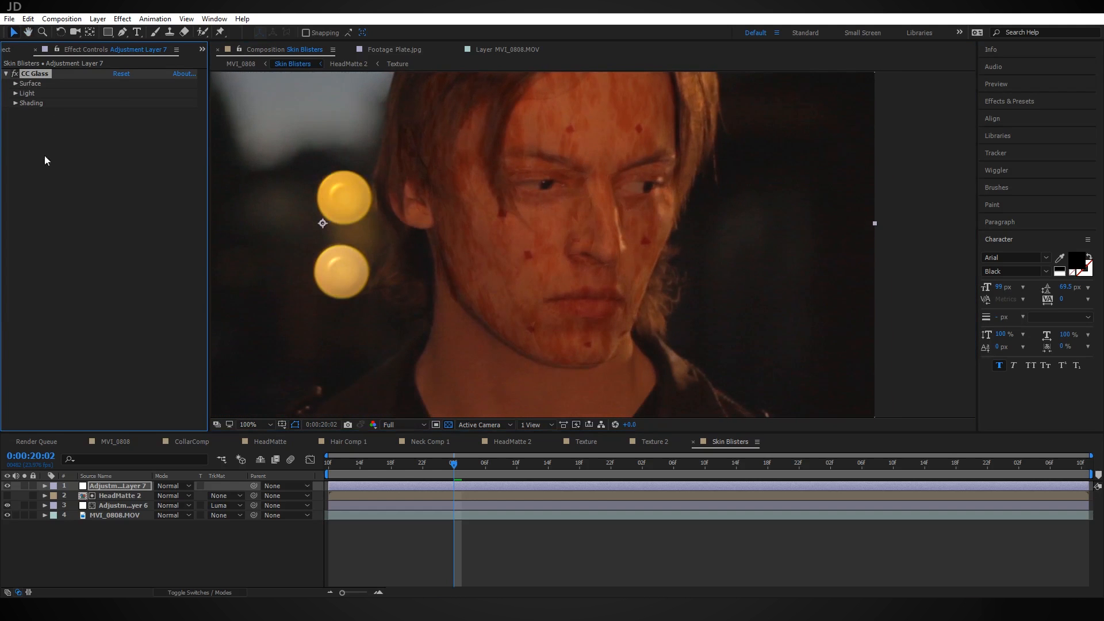
{"action": "left_click", "coordinate": [16, 84]}
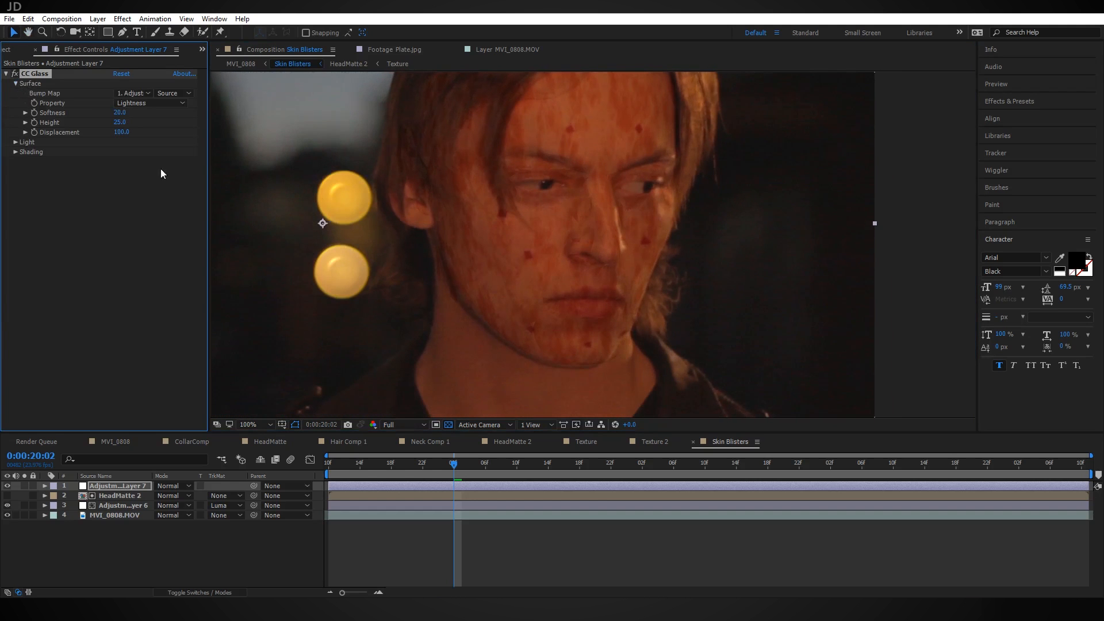
{"action": "left_click", "coordinate": [125, 95]}
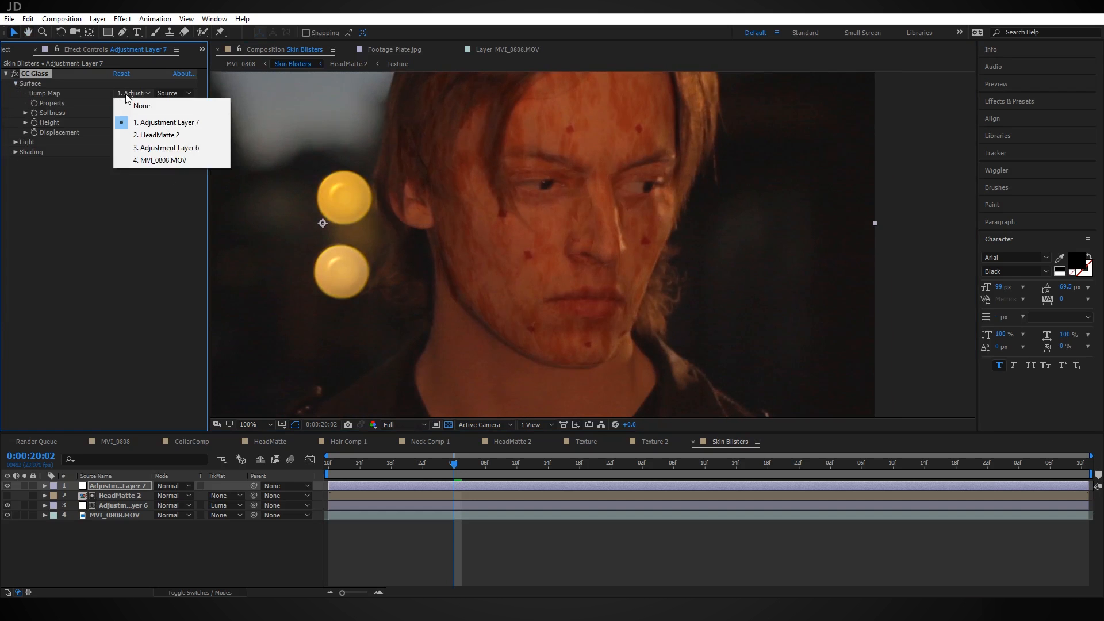
{"action": "left_click", "coordinate": [188, 140]}
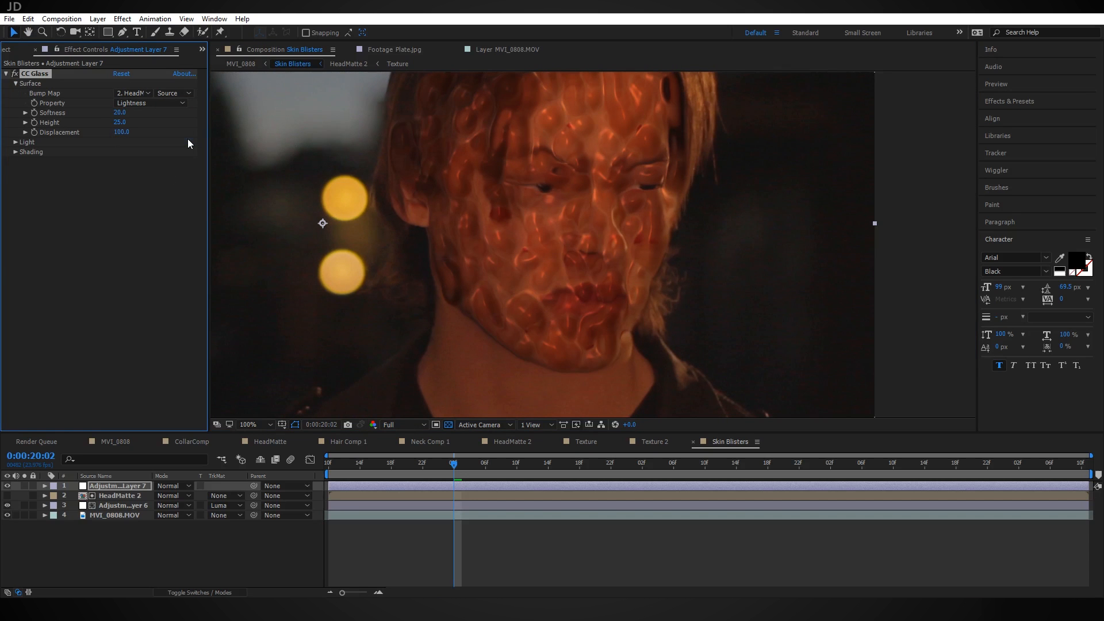
{"action": "left_click", "coordinate": [156, 103]}
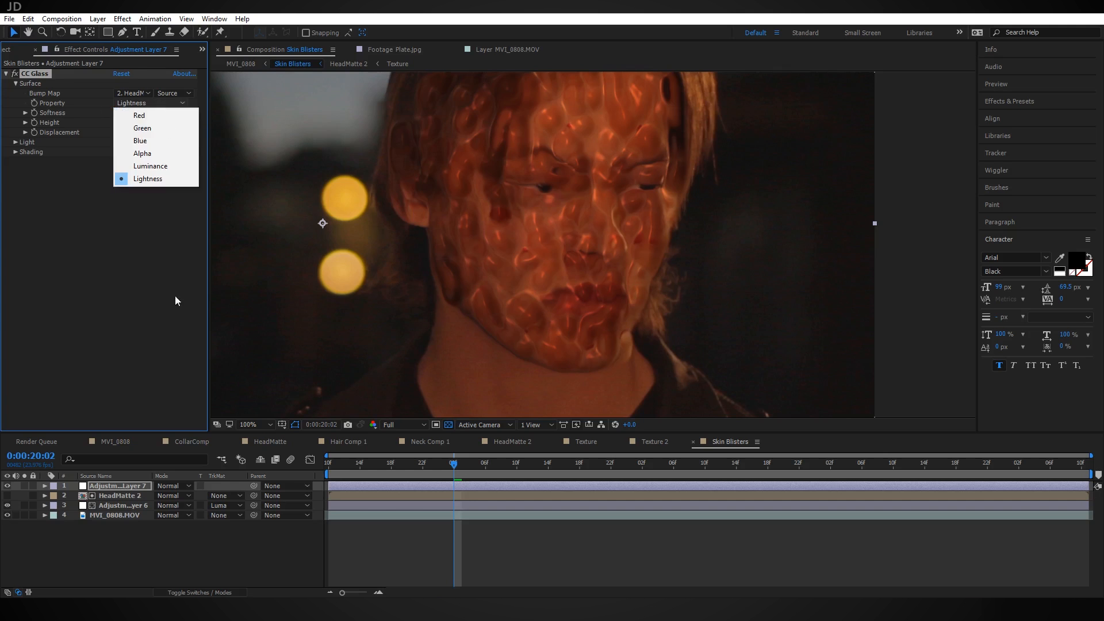
{"action": "left_click", "coordinate": [160, 253]}
{"action": "scroll", "coordinate": [612, 288], "scroll_direction": "down", "scroll_amount": 2}
{"action": "scroll", "coordinate": [604, 233], "scroll_direction": "up", "scroll_amount": 2}
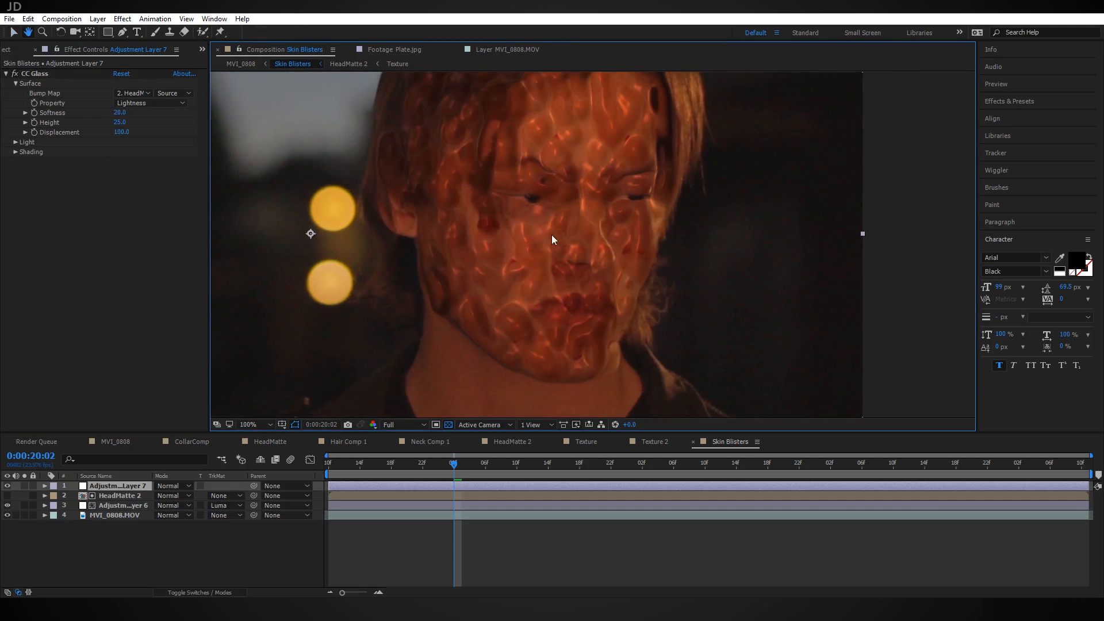
Try a CC Glass surface Height of -5 with a much lower Softness and check the face up close
{"action": "left_click", "coordinate": [120, 122]}
{"action": "type", "text": "-8"}
{"action": "key", "text": "Return"}
{"action": "left_click", "coordinate": [118, 122]}
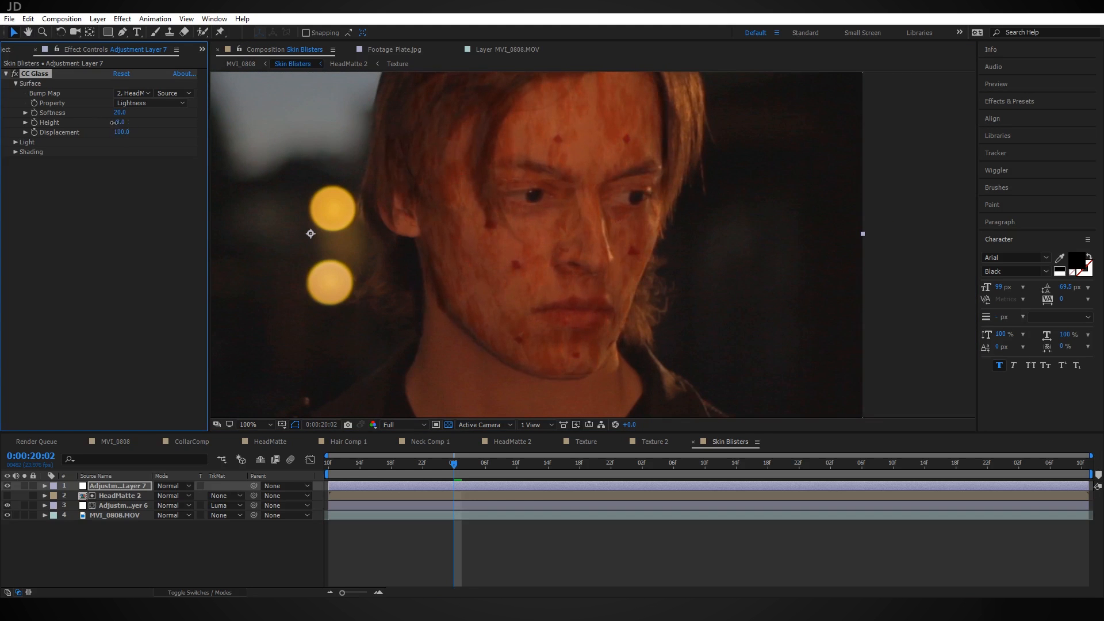
{"action": "type", "text": "-5"}
{"action": "key", "text": "Return"}
{"action": "left_click_drag", "start_coordinate": [118, 112], "coordinate": [20, 123]}
{"action": "key", "text": "space"}
{"action": "left_click_drag", "start_coordinate": [550, 246], "coordinate": [479, 272]}
{"action": "mouse_move", "coordinate": [581, 259]}
{"action": "left_mouse_down"}
{"action": "mouse_move", "coordinate": [612, 232]}
{"action": "mouse_move", "coordinate": [584, 249]}
{"action": "mouse_move", "coordinate": [591, 259]}
{"action": "left_mouse_up"}
{"action": "scroll", "coordinate": [604, 243], "scroll_direction": "up", "scroll_amount": 1}
{"action": "scroll", "coordinate": [592, 259], "scroll_direction": "down", "scroll_amount": 1}
Set the CC Glass surface Softness to 3 and Height to -3
{"action": "left_click", "coordinate": [118, 112]}
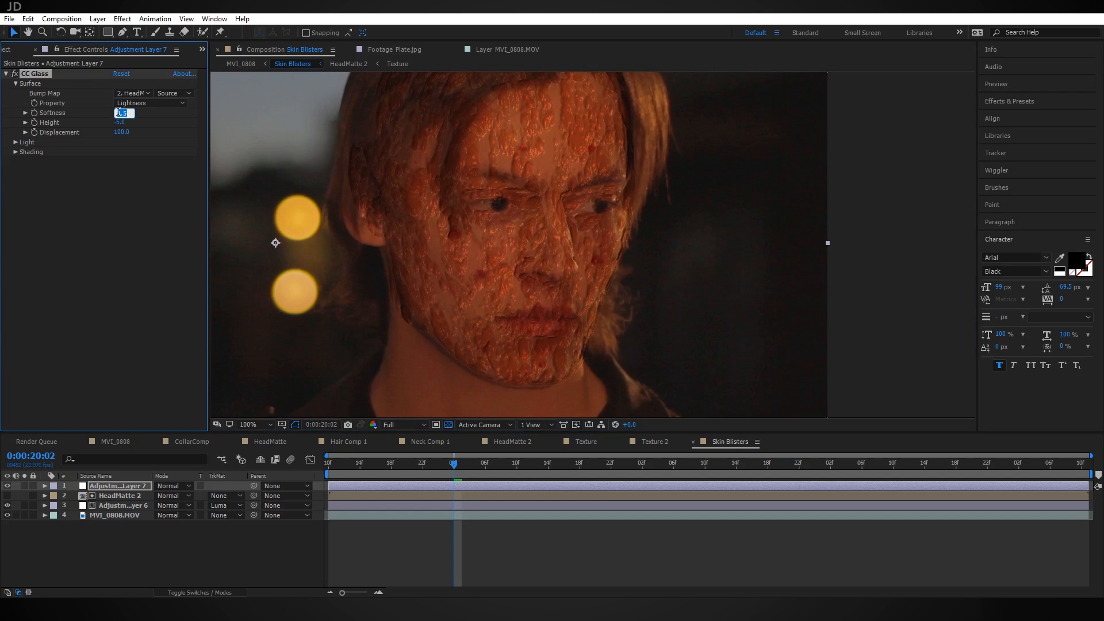
{"action": "type", "text": "3"}
{"action": "key", "text": "Return"}
{"action": "left_click", "coordinate": [123, 123]}
{"action": "type", "text": "-3"}
{"action": "key", "text": "Return"}
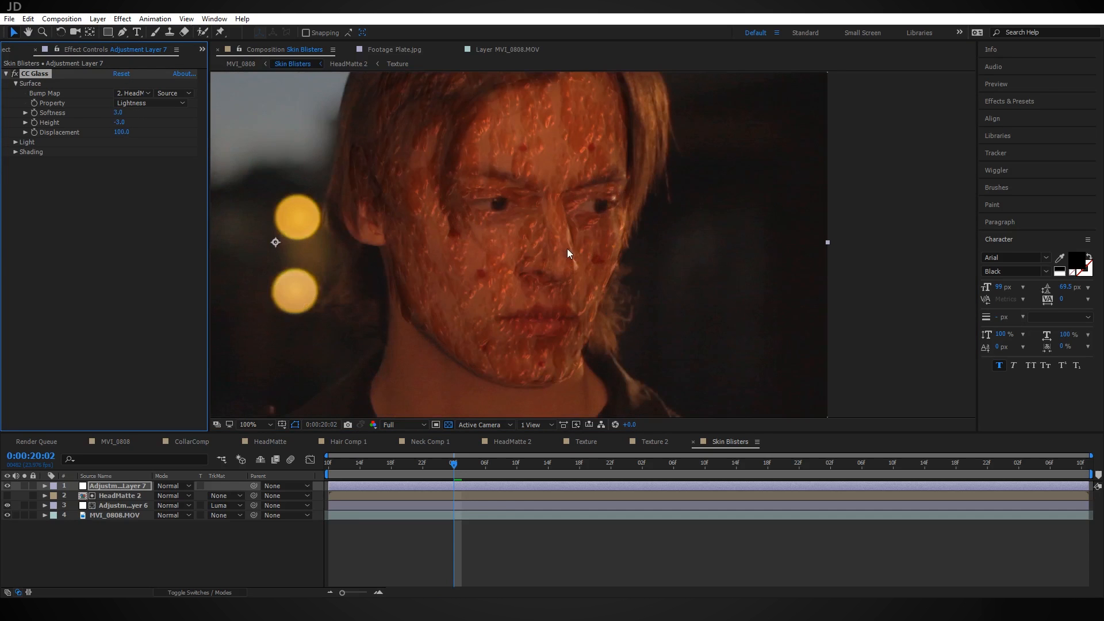
Lower the Specular value in the CC Glass shading settings to 27
{"action": "left_click", "coordinate": [16, 152]}
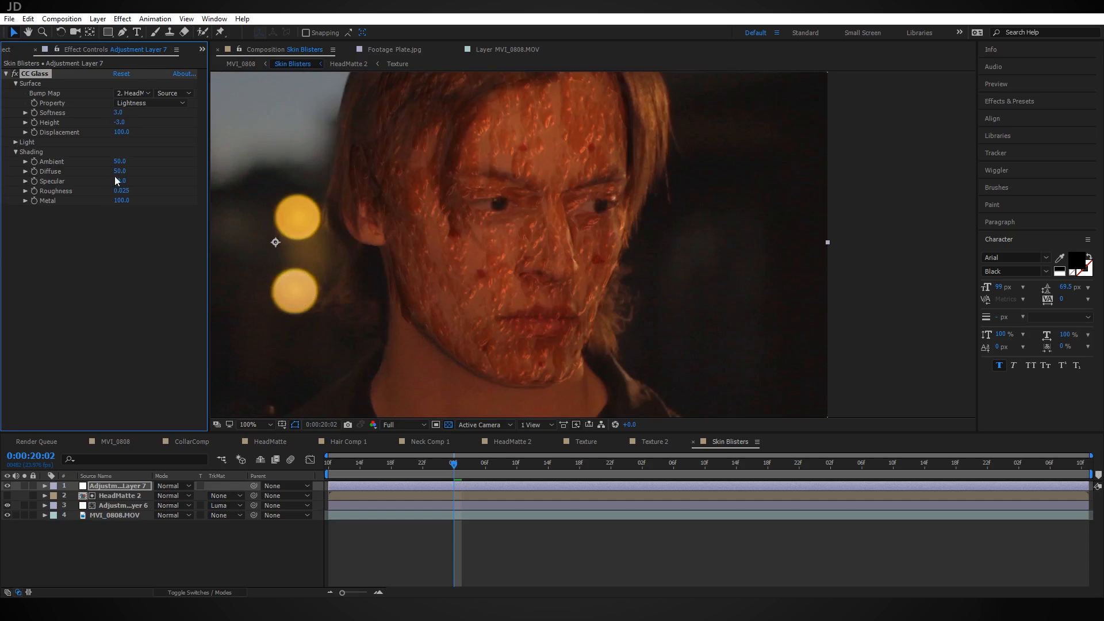
{"action": "left_click_drag", "start_coordinate": [119, 180], "coordinate": [109, 183]}
{"action": "scroll", "coordinate": [644, 351], "scroll_direction": "up", "scroll_amount": 1}
{"action": "left_click_drag", "start_coordinate": [507, 277], "coordinate": [538, 118]}
{"action": "scroll", "coordinate": [600, 221], "scroll_direction": "down", "scroll_amount": 1}
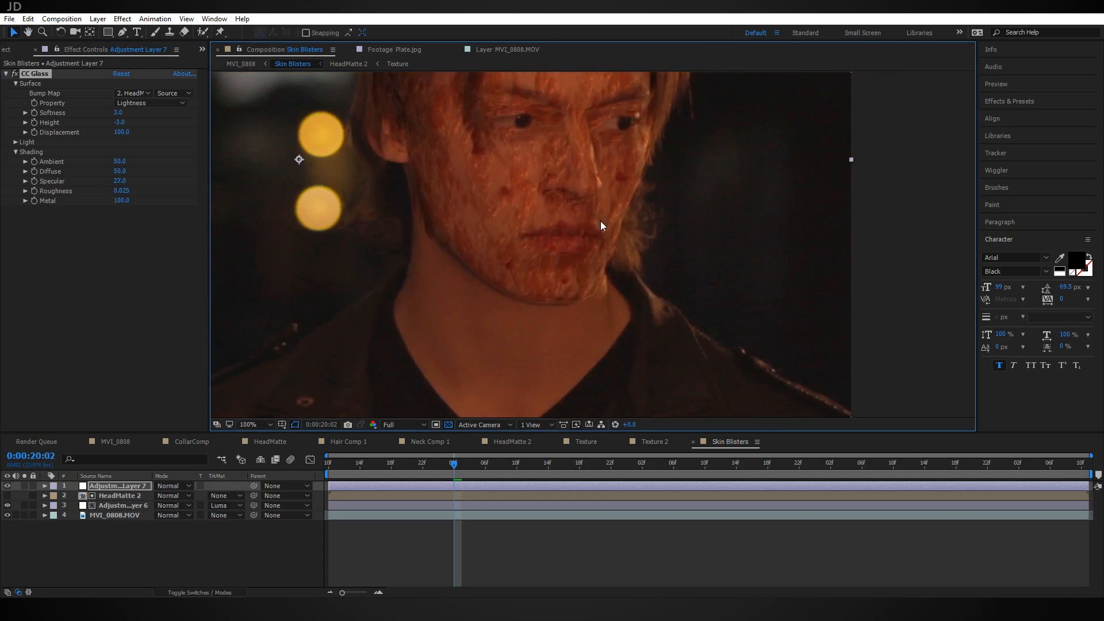
Examine the blister texture across the forehead, cheeks and chin for overly bright highlights
{"action": "left_click_drag", "start_coordinate": [595, 184], "coordinate": [595, 351]}
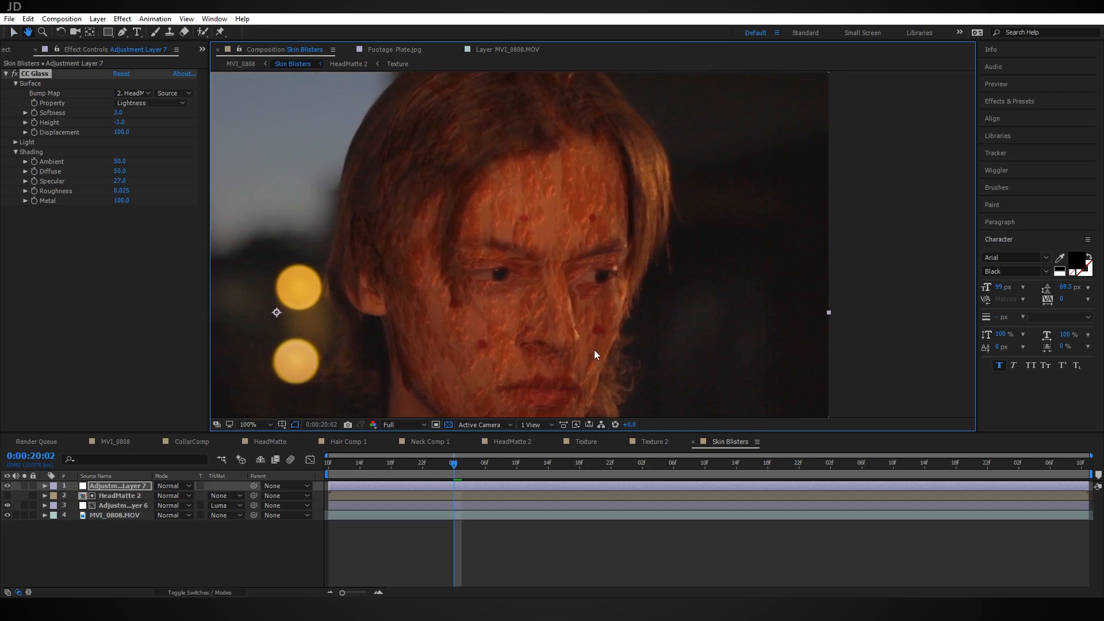
{"action": "scroll", "coordinate": [584, 287], "scroll_direction": "up", "scroll_amount": 1}
{"action": "left_click_drag", "start_coordinate": [582, 286], "coordinate": [662, 240]}
{"action": "scroll", "coordinate": [661, 239], "scroll_direction": "down", "scroll_amount": 1}
{"action": "left_click_drag", "start_coordinate": [562, 218], "coordinate": [603, 306]}
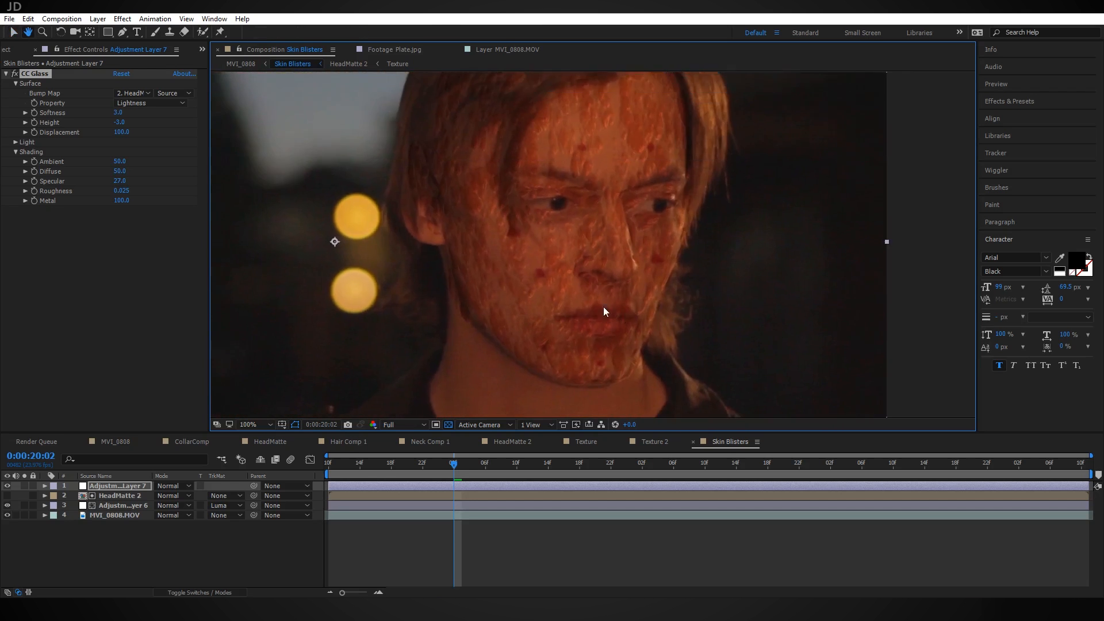
{"action": "scroll", "coordinate": [604, 306], "scroll_direction": "up", "scroll_amount": 1}
{"action": "left_click_drag", "start_coordinate": [690, 315], "coordinate": [651, 294]}
{"action": "scroll", "coordinate": [653, 282], "scroll_direction": "down", "scroll_amount": 1}
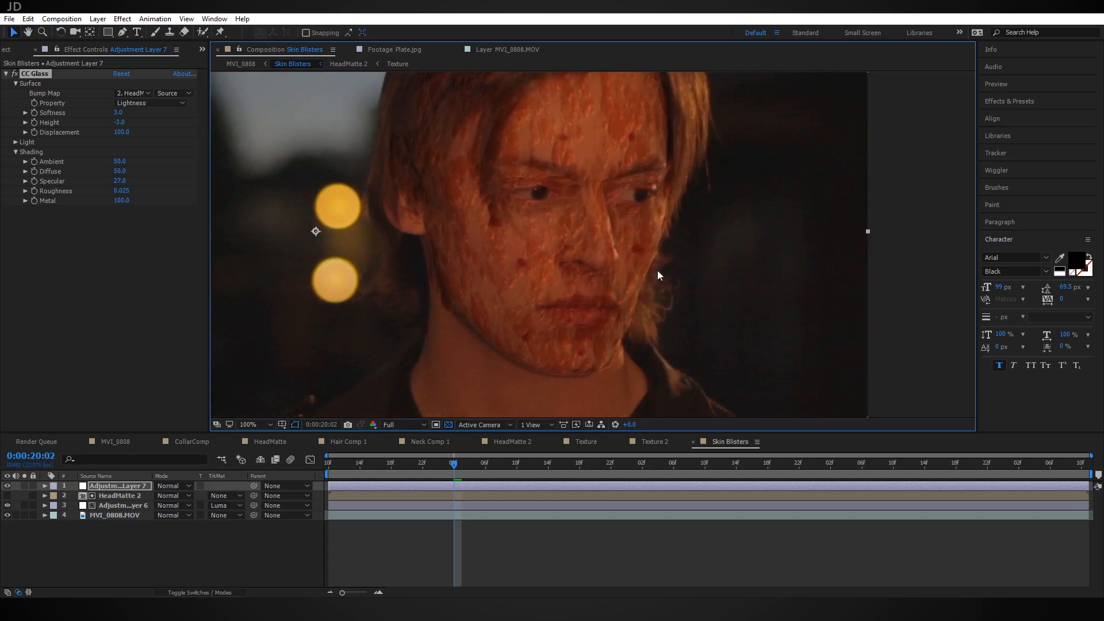
Reduce the Metal value in the CC Glass shading settings to 89 and check the face
{"action": "mouse_move", "coordinate": [122, 202]}
{"action": "left_mouse_down"}
{"action": "mouse_move", "coordinate": [160, 199]}
{"action": "mouse_move", "coordinate": [74, 209]}
{"action": "mouse_move", "coordinate": [142, 207]}
{"action": "mouse_move", "coordinate": [131, 209]}
{"action": "left_mouse_up"}
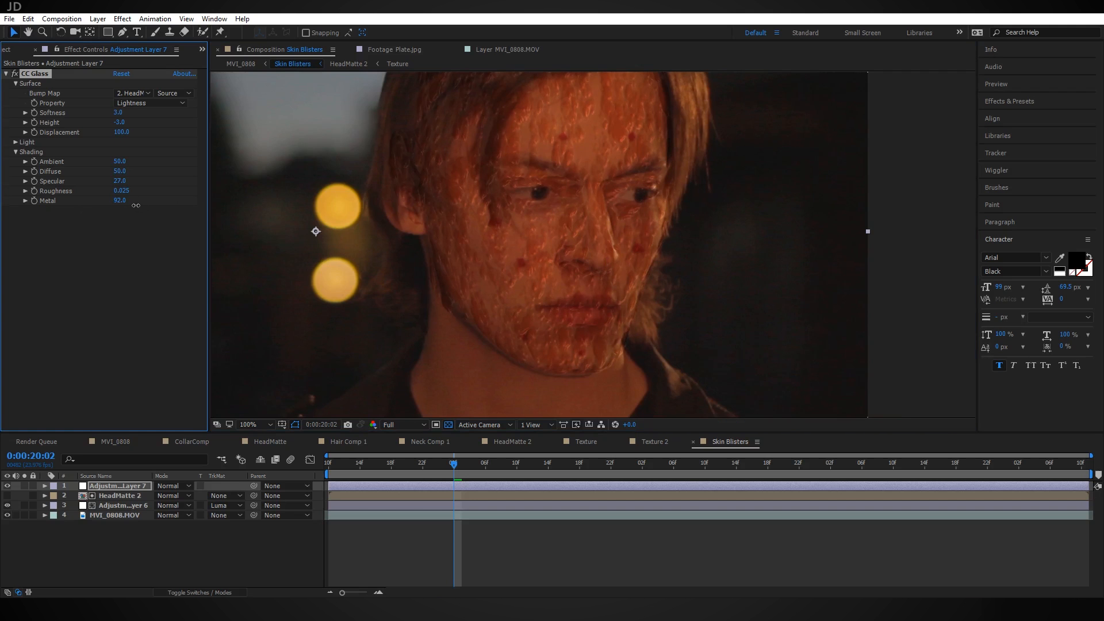
{"action": "scroll", "coordinate": [700, 260], "scroll_direction": "down", "scroll_amount": 2}
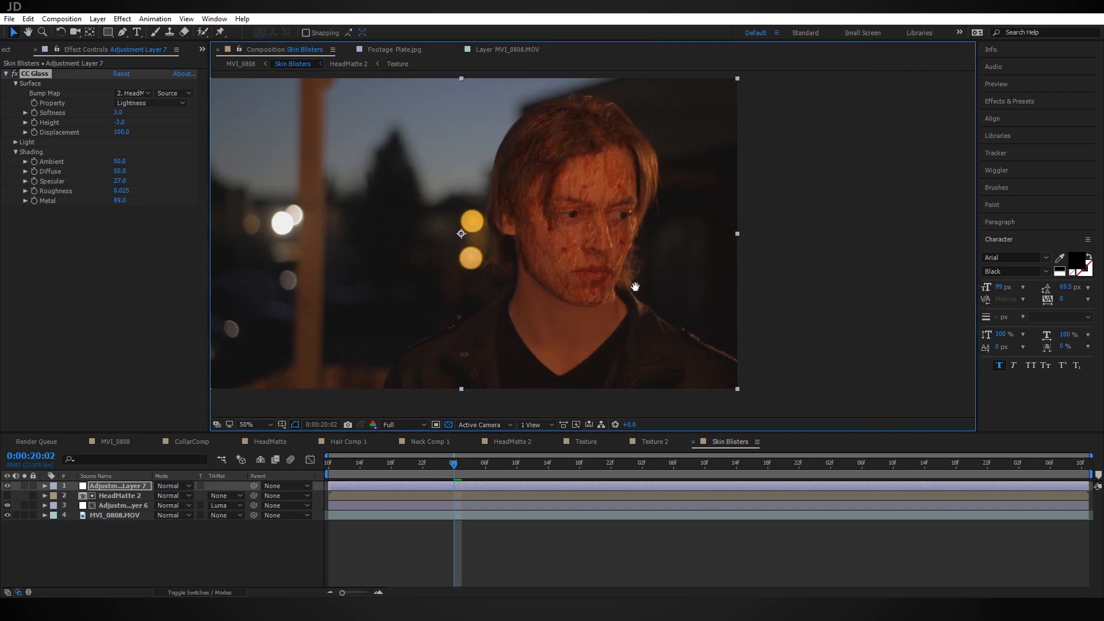
{"action": "scroll", "coordinate": [562, 292], "scroll_direction": "up", "scroll_amount": 2}
{"action": "left_click_drag", "start_coordinate": [353, 247], "coordinate": [387, 254]}
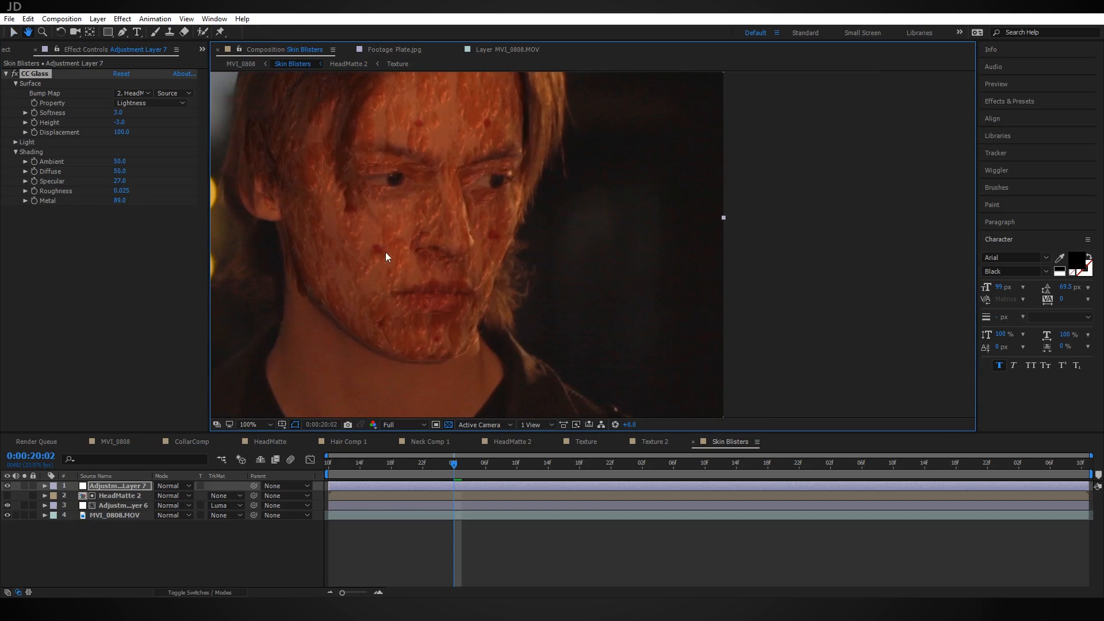
Raise the Red midtones further in the Curves of Adjustment Layer 6 and lower the RGB midtones
{"action": "left_click", "coordinate": [137, 506]}
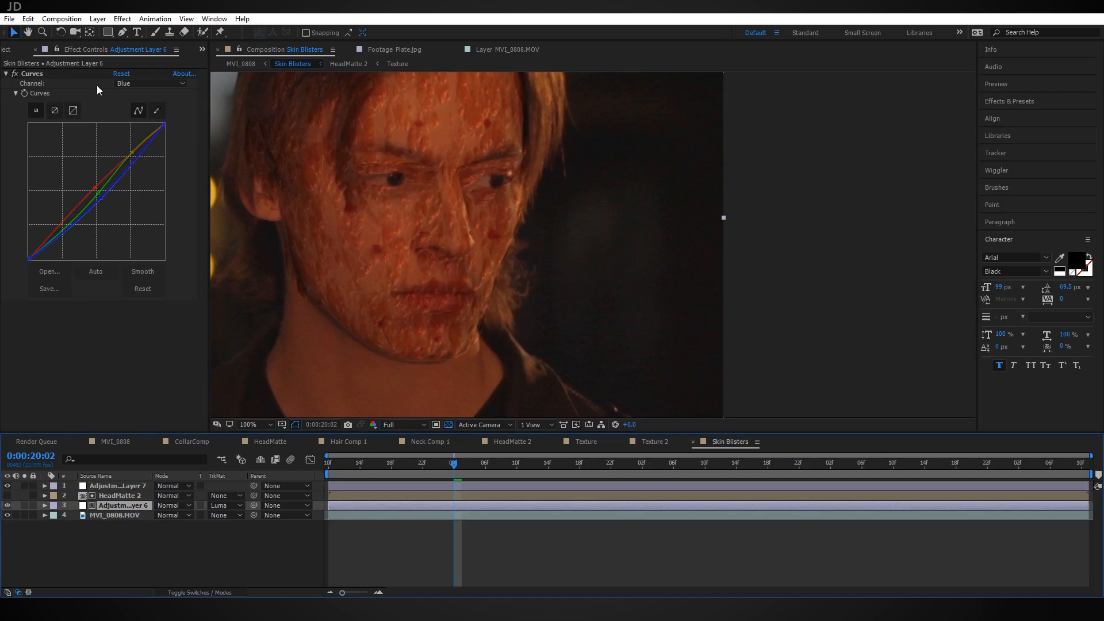
{"action": "left_click_drag", "start_coordinate": [94, 187], "coordinate": [90, 188]}
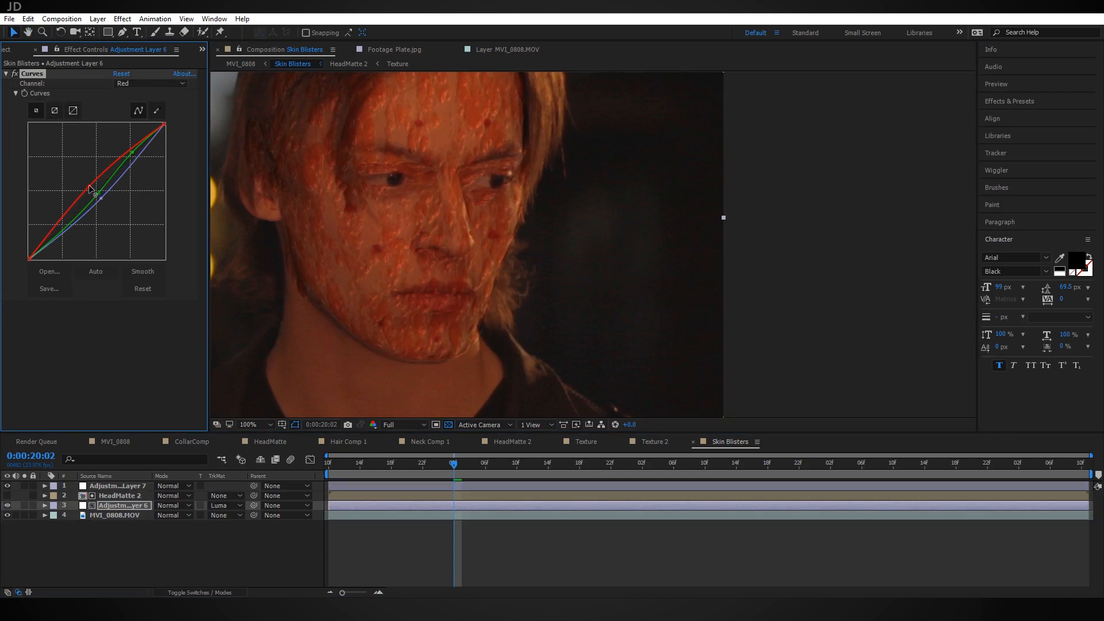
{"action": "left_click", "coordinate": [124, 85]}
{"action": "left_click", "coordinate": [124, 91]}
{"action": "left_click_drag", "start_coordinate": [101, 200], "coordinate": [104, 202]}
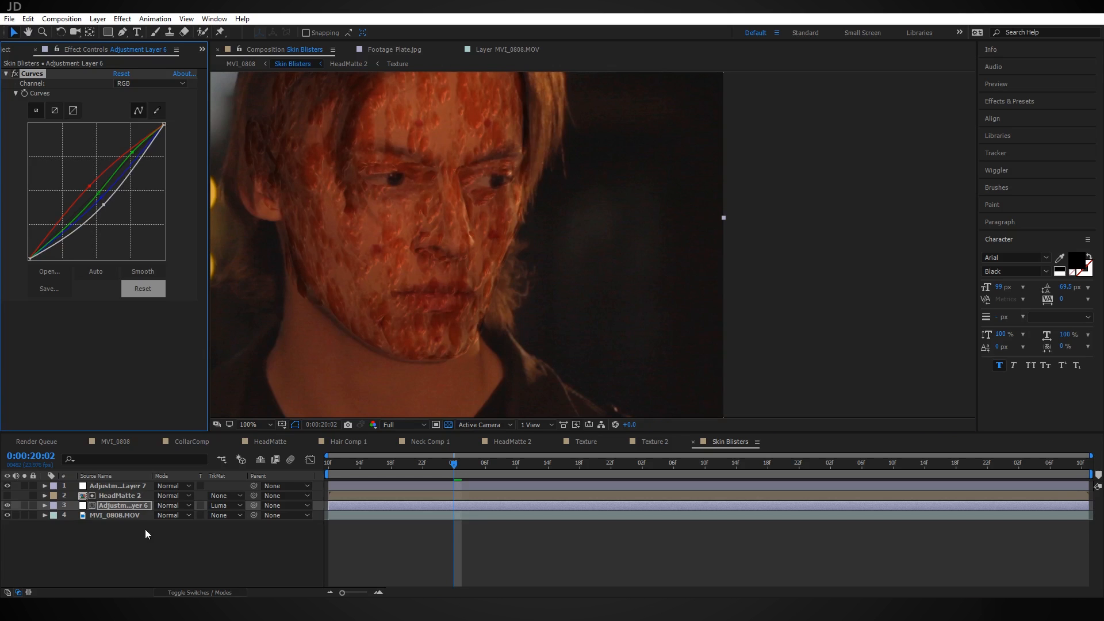
Reduce the opacity of Adjustment Layer 6 to 62% and check the discoloured face
{"action": "key", "text": "t"}
{"action": "left_click", "coordinate": [148, 514]}
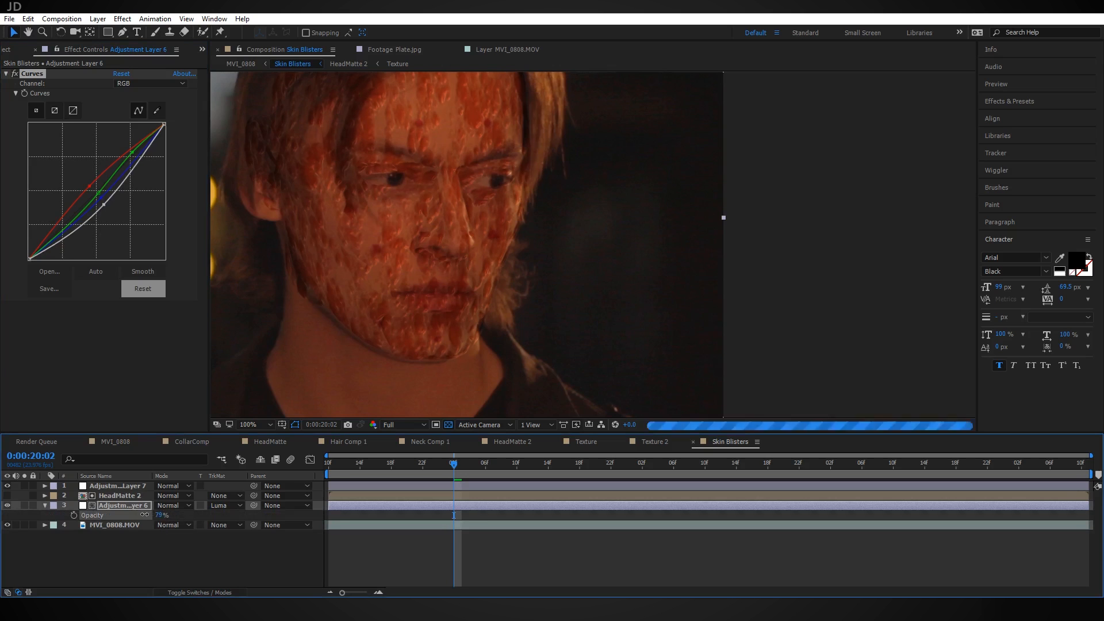
{"action": "left_click_drag", "start_coordinate": [142, 515], "coordinate": [133, 515]}
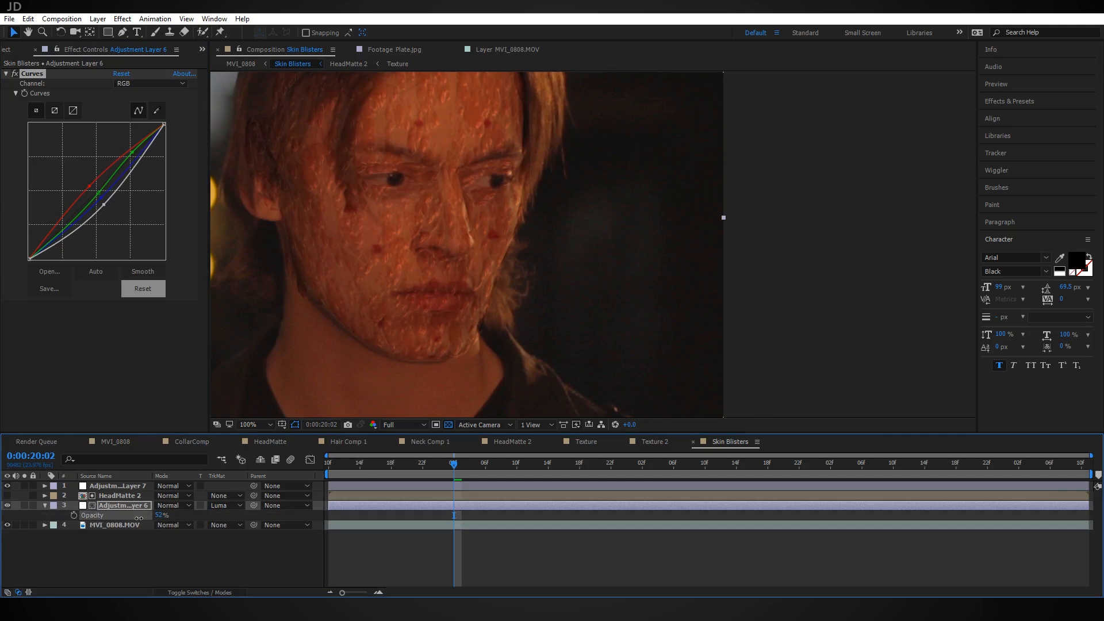
{"action": "left_click_drag", "start_coordinate": [142, 519], "coordinate": [144, 518]}
{"action": "left_click", "coordinate": [196, 562]}
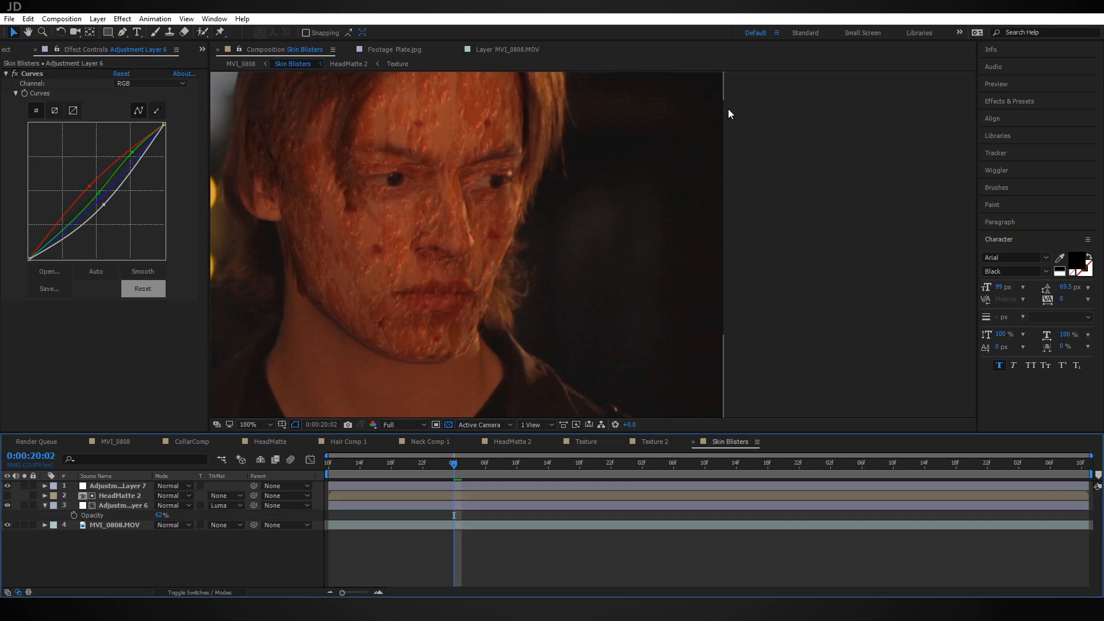
{"action": "scroll", "coordinate": [581, 212], "scroll_direction": "down", "scroll_amount": 1}
{"action": "left_click_drag", "start_coordinate": [559, 250], "coordinate": [684, 253]}
{"action": "scroll", "coordinate": [675, 275], "scroll_direction": "up", "scroll_amount": 1}
{"action": "scroll", "coordinate": [675, 275], "scroll_direction": "down", "scroll_amount": 2}
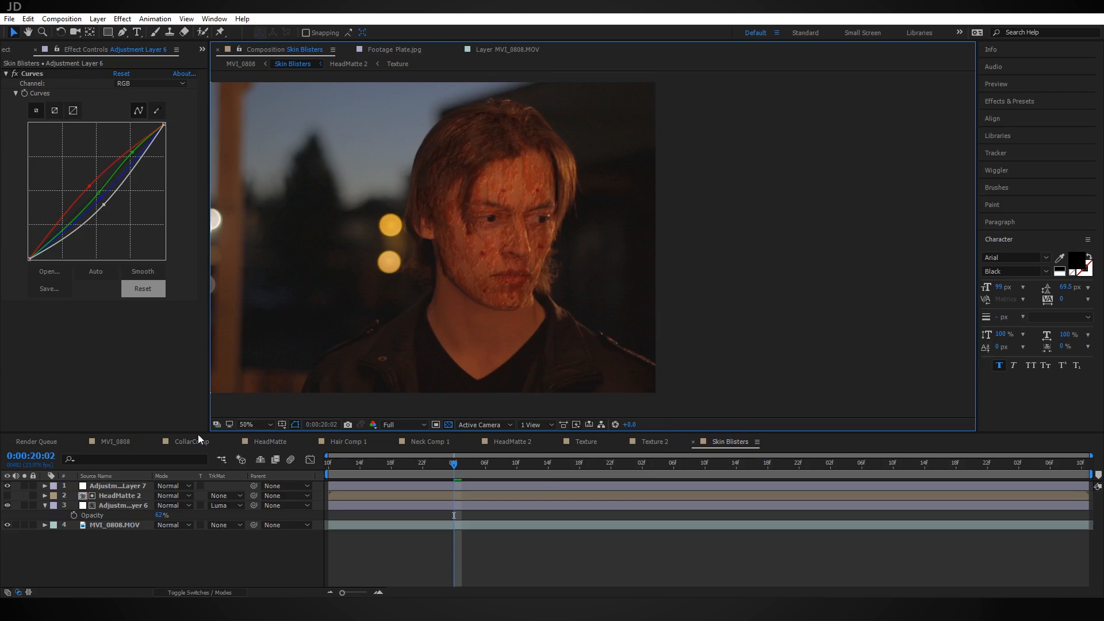
Return to the MVI_0808 composition and move the Skin Blisters layer directly below Null 1, above HeadMatte
{"action": "left_click", "coordinate": [106, 444]}
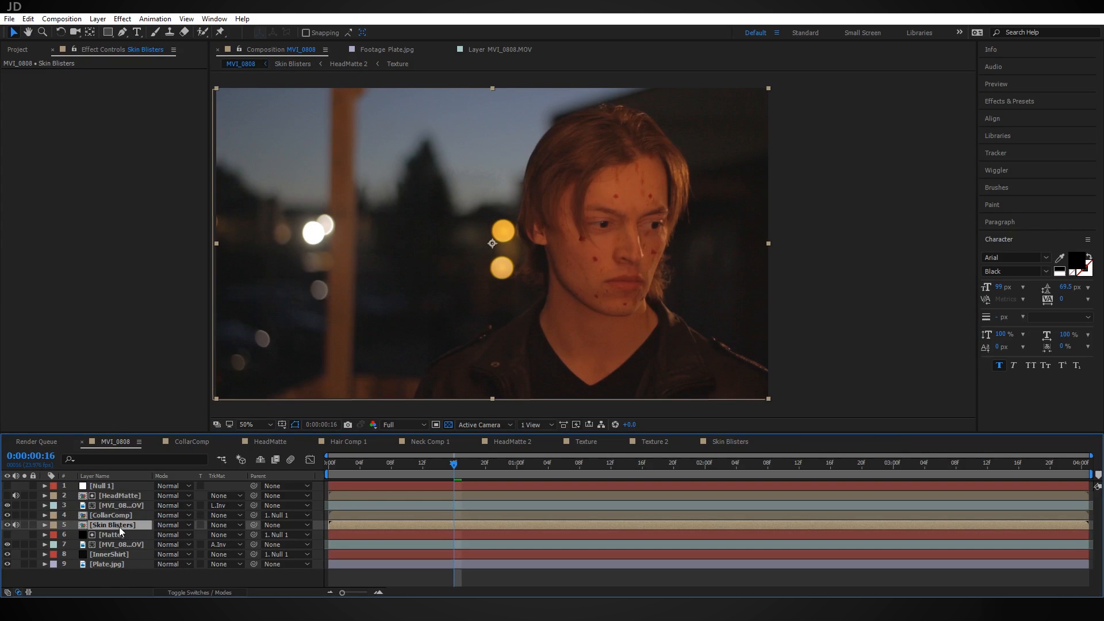
{"action": "left_click_drag", "start_coordinate": [119, 527], "coordinate": [134, 488]}
{"action": "left_click_drag", "start_coordinate": [686, 417], "coordinate": [627, 408]}
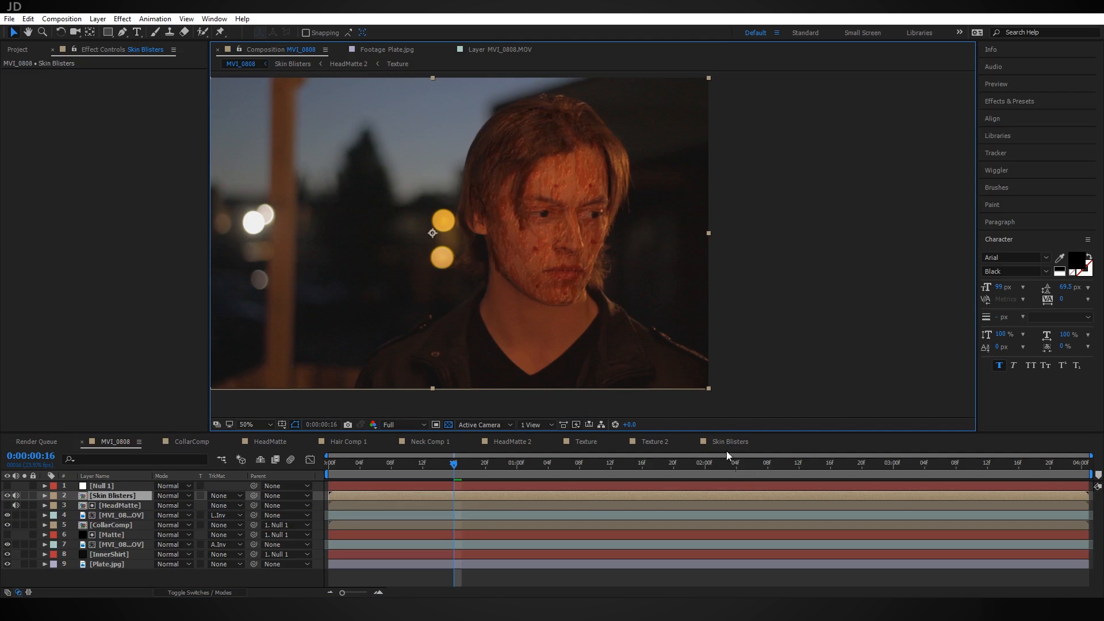
{"action": "key", "text": "period"}
{"action": "key", "text": "period"}
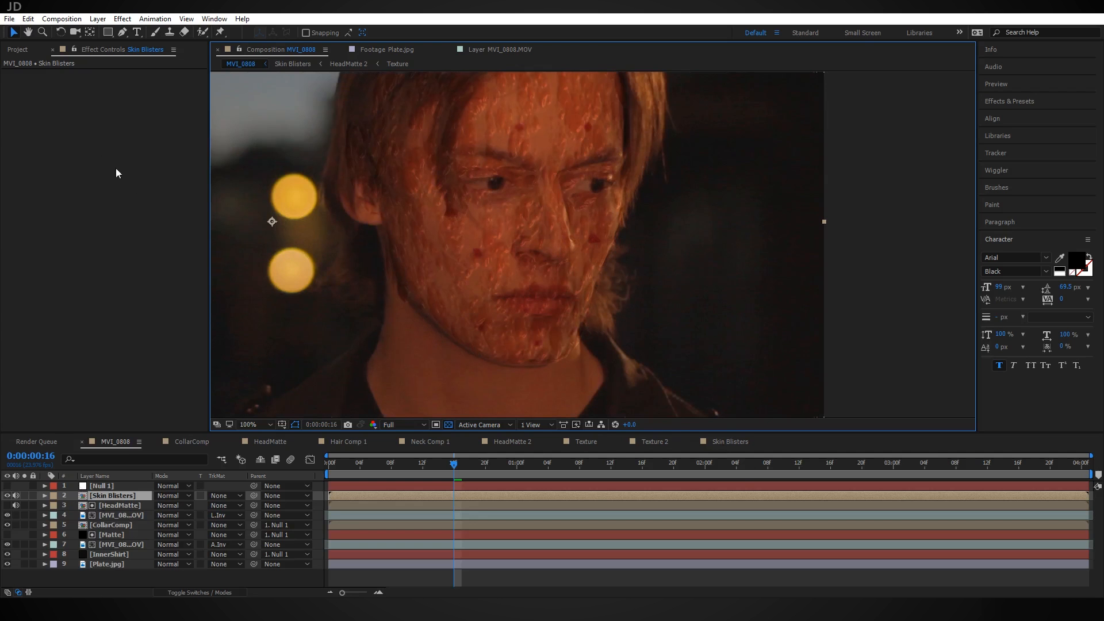
Add the HeadMatte 2 composition directly above Skin Blisters and set Skin Blisters to use it as a luma matte
{"action": "left_click", "coordinate": [19, 51]}
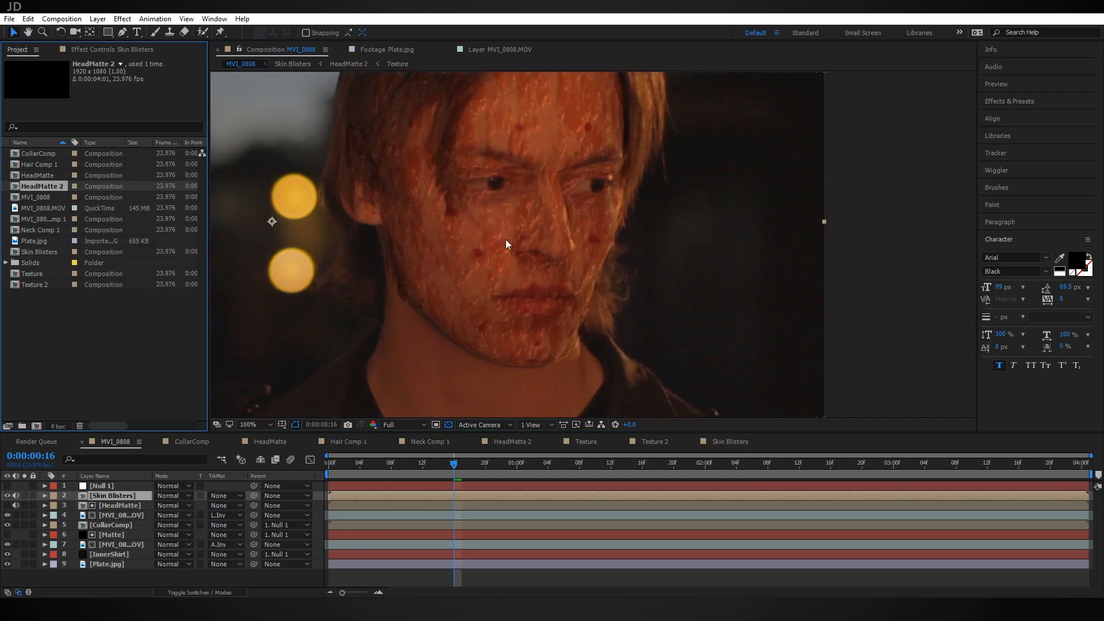
{"action": "left_click_drag", "start_coordinate": [44, 190], "coordinate": [122, 491]}
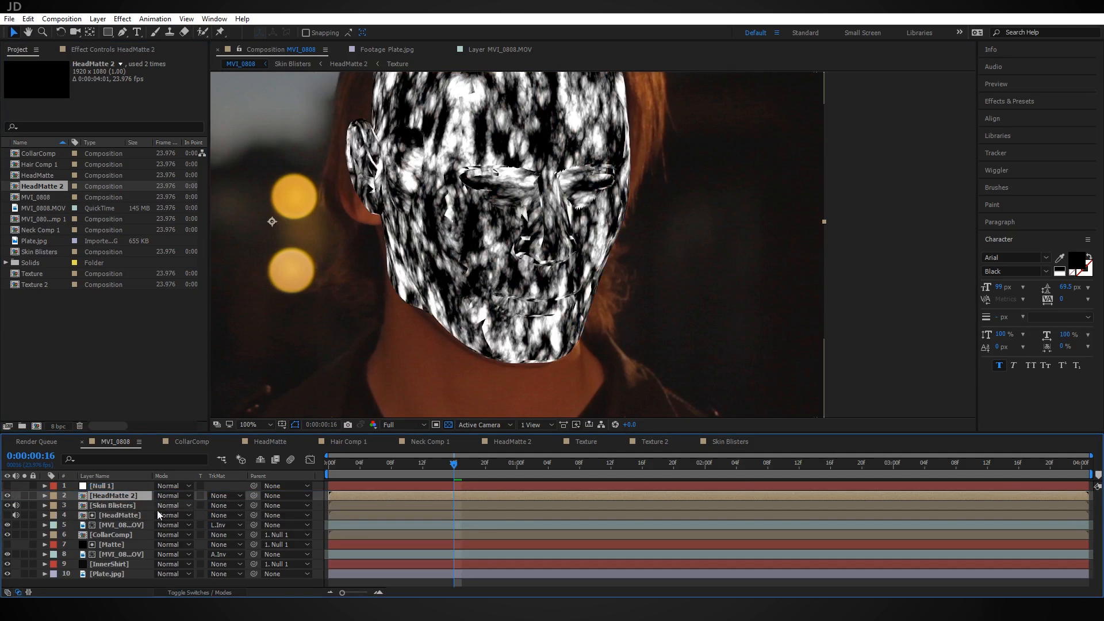
{"action": "left_click", "coordinate": [118, 506]}
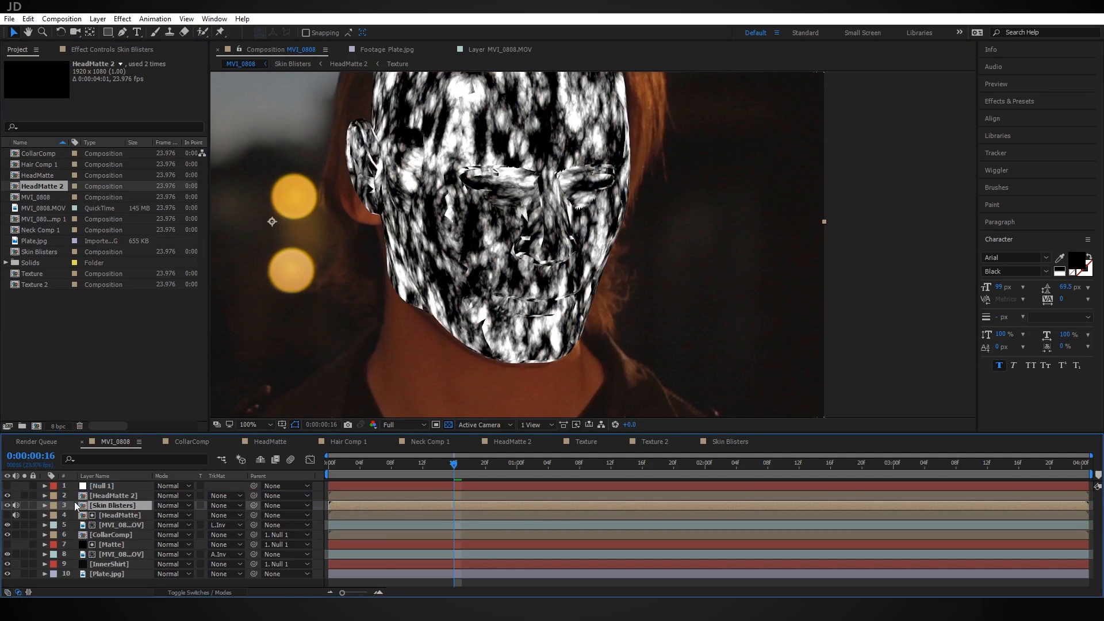
{"action": "left_click", "coordinate": [225, 506]}
{"action": "left_click", "coordinate": [303, 560]}
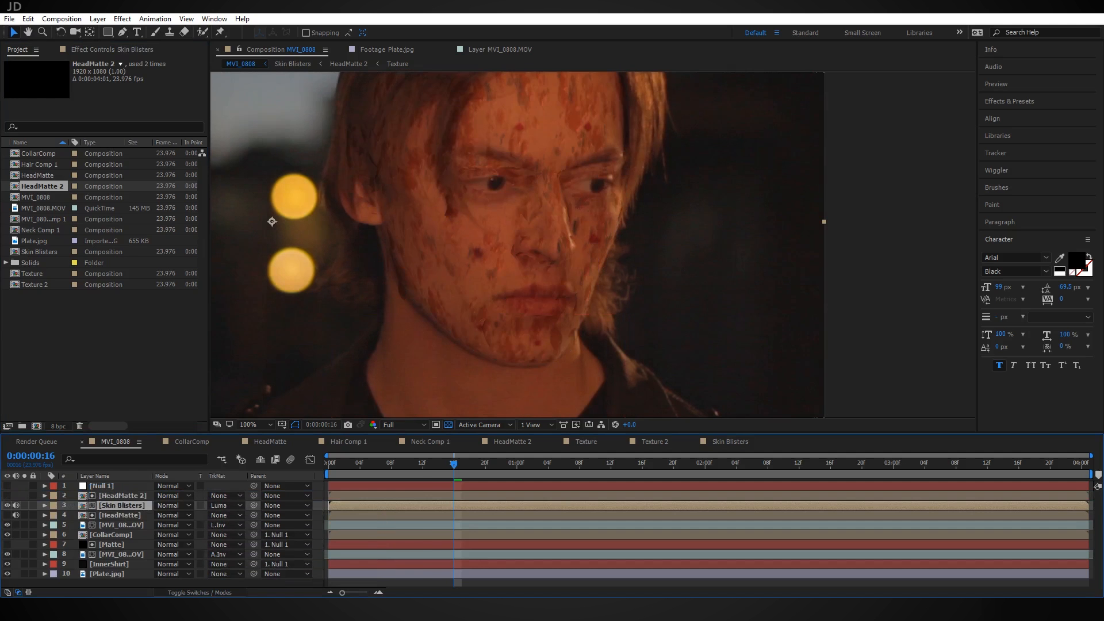
Check nearby frames and inspect how the matted blisters sit on the face, forehead and hair
{"action": "left_click", "coordinate": [447, 478]}
{"action": "left_click_drag", "start_coordinate": [447, 477], "coordinate": [455, 452]}
{"action": "left_click_drag", "start_coordinate": [555, 222], "coordinate": [690, 348]}
{"action": "left_click_drag", "start_coordinate": [678, 268], "coordinate": [598, 320]}
{"action": "scroll", "coordinate": [606, 244], "scroll_direction": "up", "scroll_amount": 2}
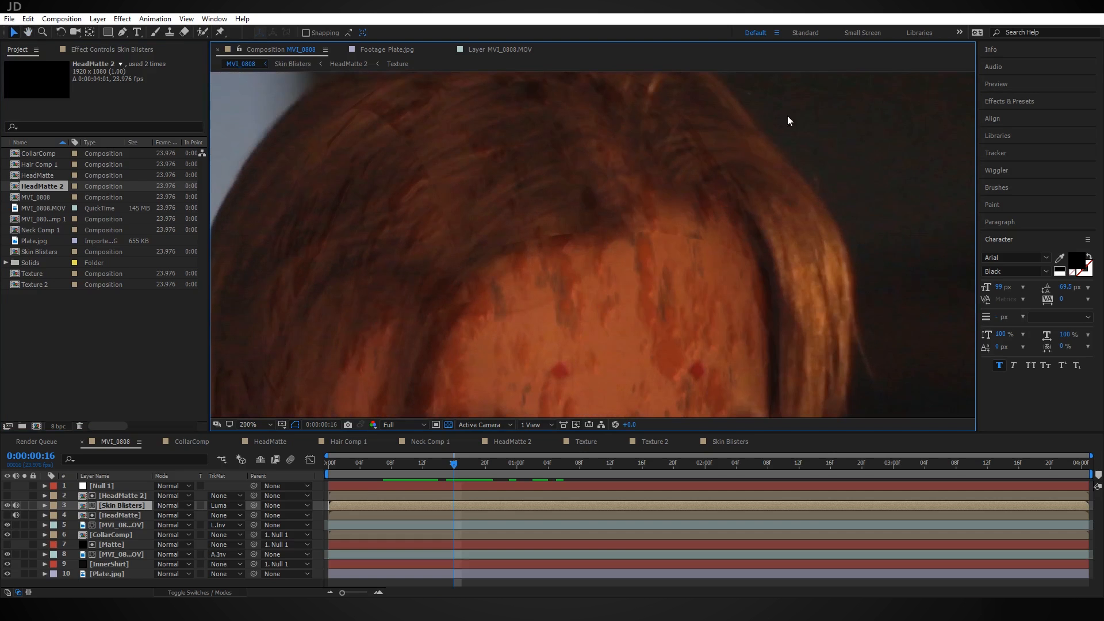
{"action": "left_click_drag", "start_coordinate": [549, 252], "coordinate": [605, 206]}
{"action": "scroll", "coordinate": [606, 213], "scroll_direction": "down", "scroll_amount": 1}
{"action": "left_click_drag", "start_coordinate": [685, 313], "coordinate": [579, 266]}
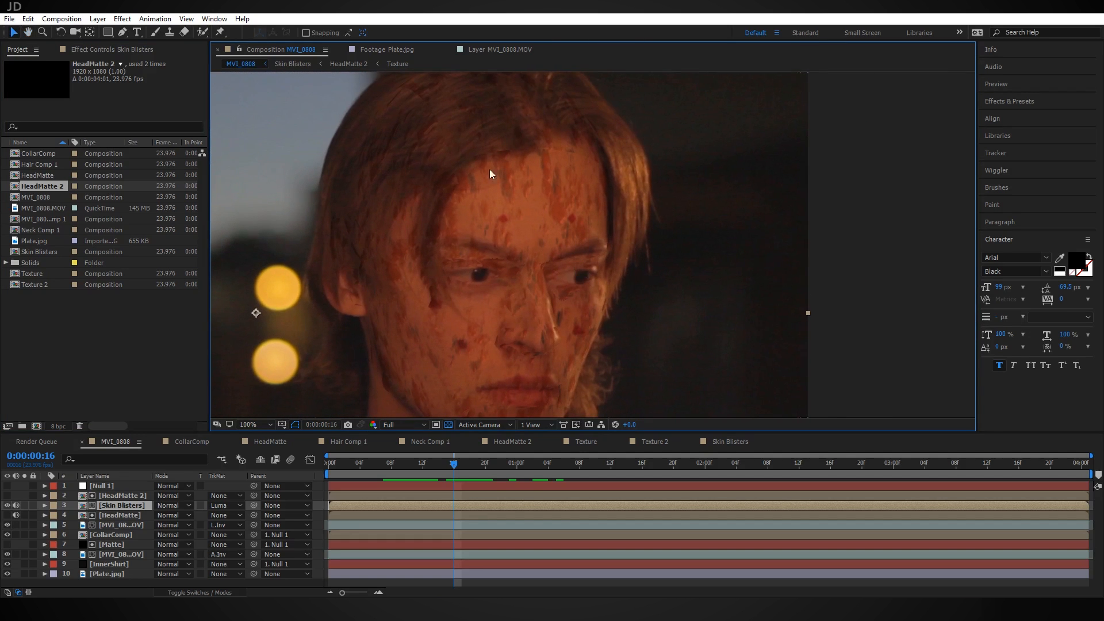
Draw a closed mask around the face on the HeadMatte 2 layer with the Pen tool
{"action": "left_click", "coordinate": [127, 496]}
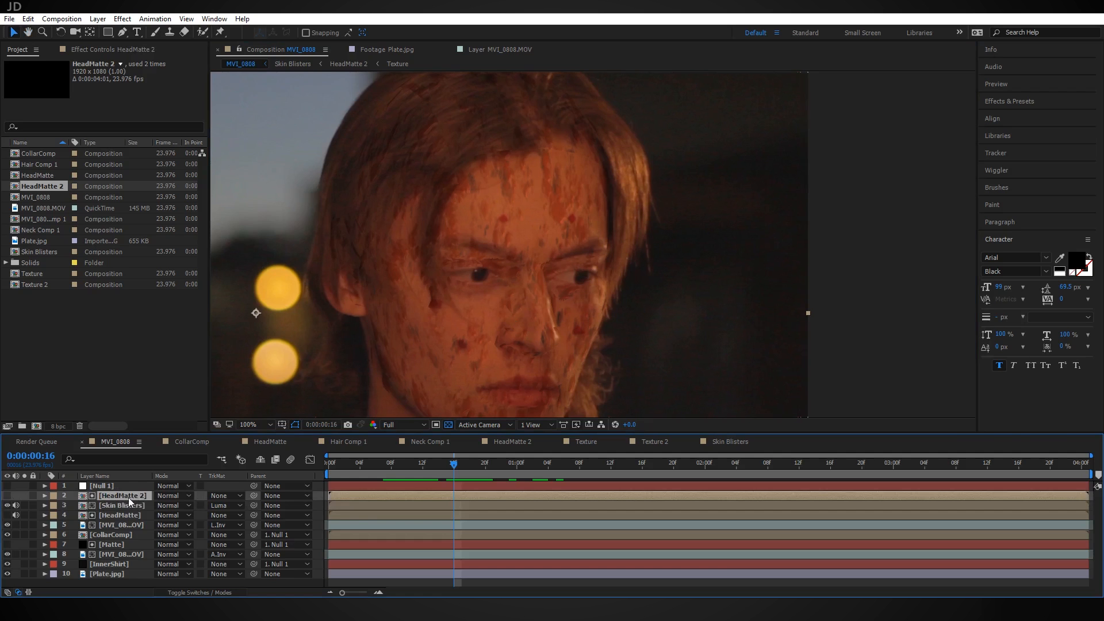
{"action": "left_click", "coordinate": [122, 32]}
{"action": "left_click", "coordinate": [565, 152]}
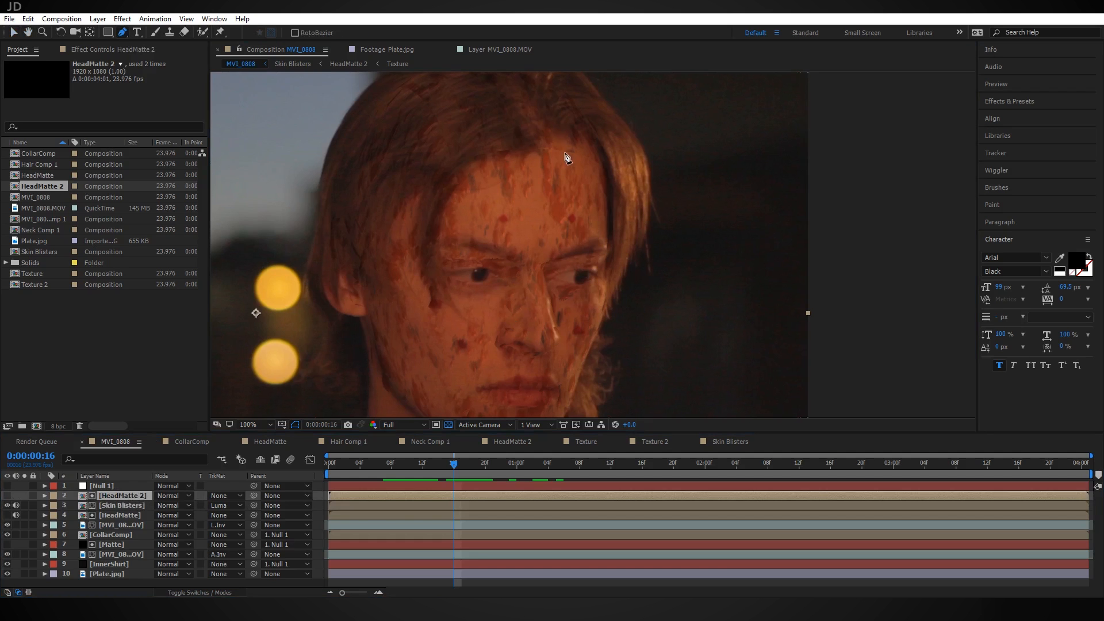
{"action": "left_click_drag", "start_coordinate": [477, 170], "coordinate": [466, 184]}
{"action": "left_click_drag", "start_coordinate": [438, 239], "coordinate": [438, 253]}
{"action": "left_click", "coordinate": [453, 348]}
{"action": "left_click", "coordinate": [515, 381]}
{"action": "left_click", "coordinate": [596, 318]}
{"action": "left_click", "coordinate": [575, 195]}
{"action": "left_click", "coordinate": [565, 152]}
Move the whole HeadMatte 2 mask onto the cheek and scale it down
{"action": "left_click", "coordinate": [28, 32]}
{"action": "left_click_drag", "start_coordinate": [585, 334], "coordinate": [621, 248]}
{"action": "key", "text": "v"}
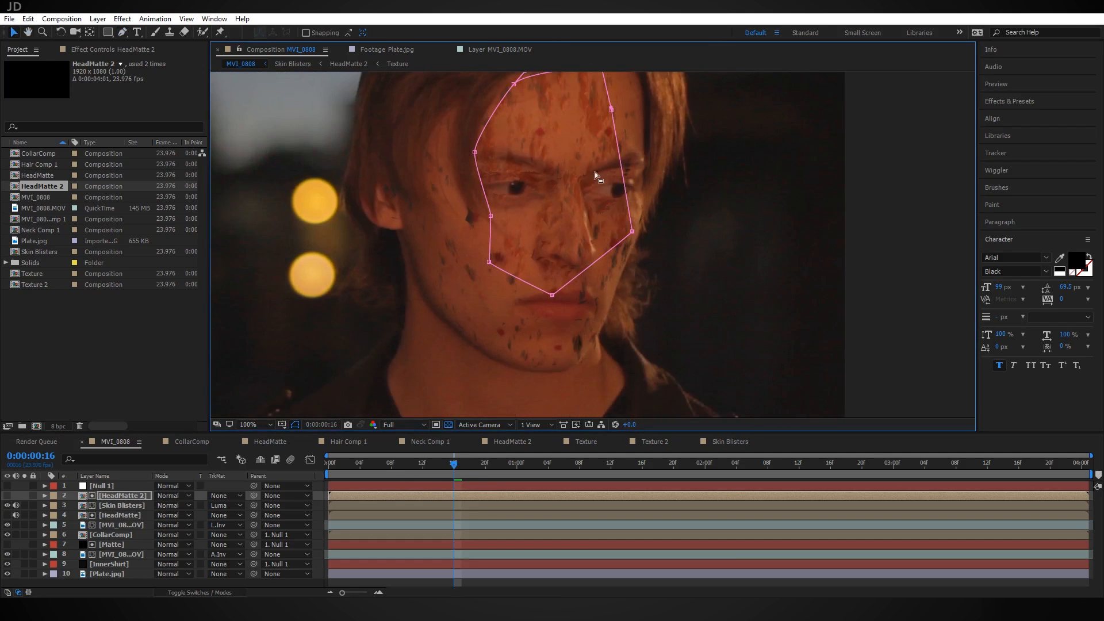
{"action": "double_click", "coordinate": [634, 233]}
{"action": "left_click_drag", "start_coordinate": [572, 200], "coordinate": [460, 292]}
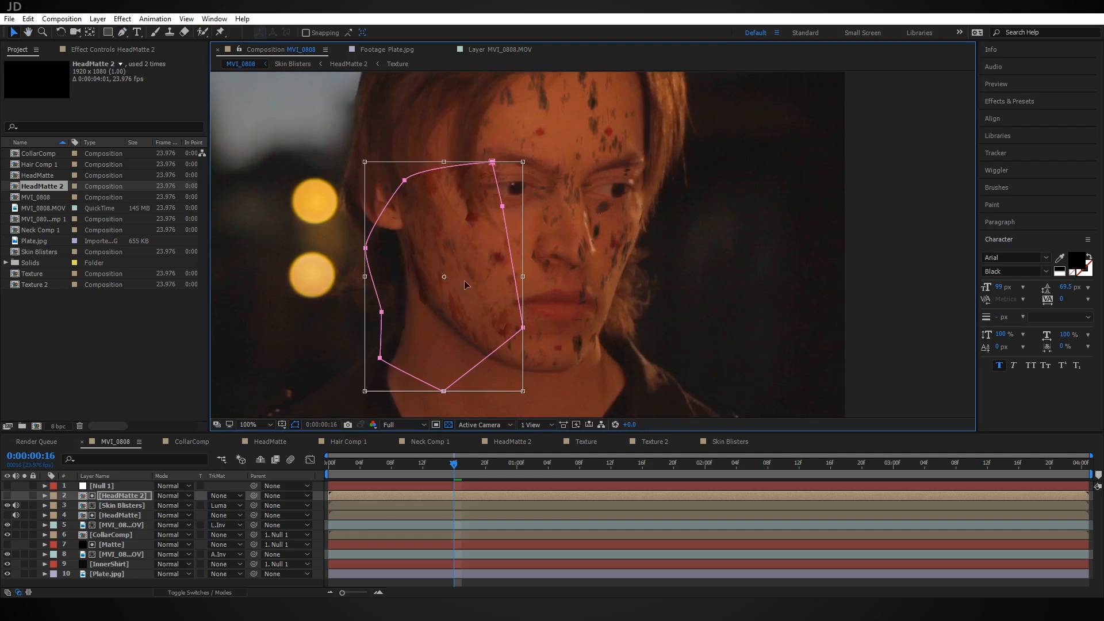
{"action": "left_click_drag", "start_coordinate": [520, 161], "coordinate": [481, 258]}
Delete Mask 1 from the HeadMatte 2 layer
{"action": "left_click", "coordinate": [125, 493]}
{"action": "key", "text": "m"}
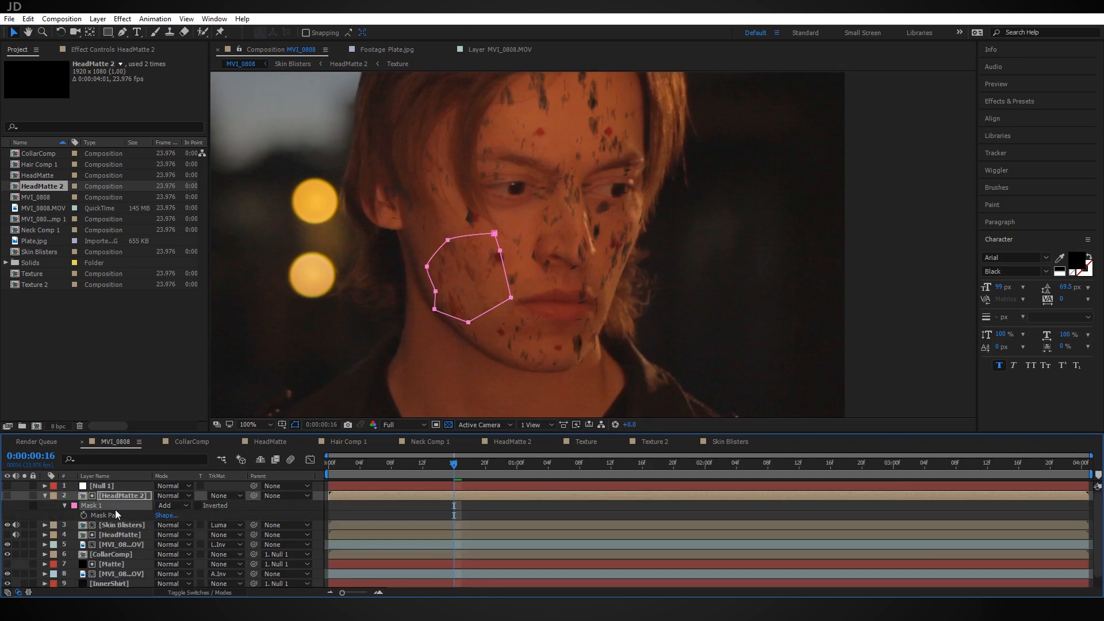
{"action": "key", "text": "Delete"}
{"action": "left_click", "coordinate": [44, 496]}
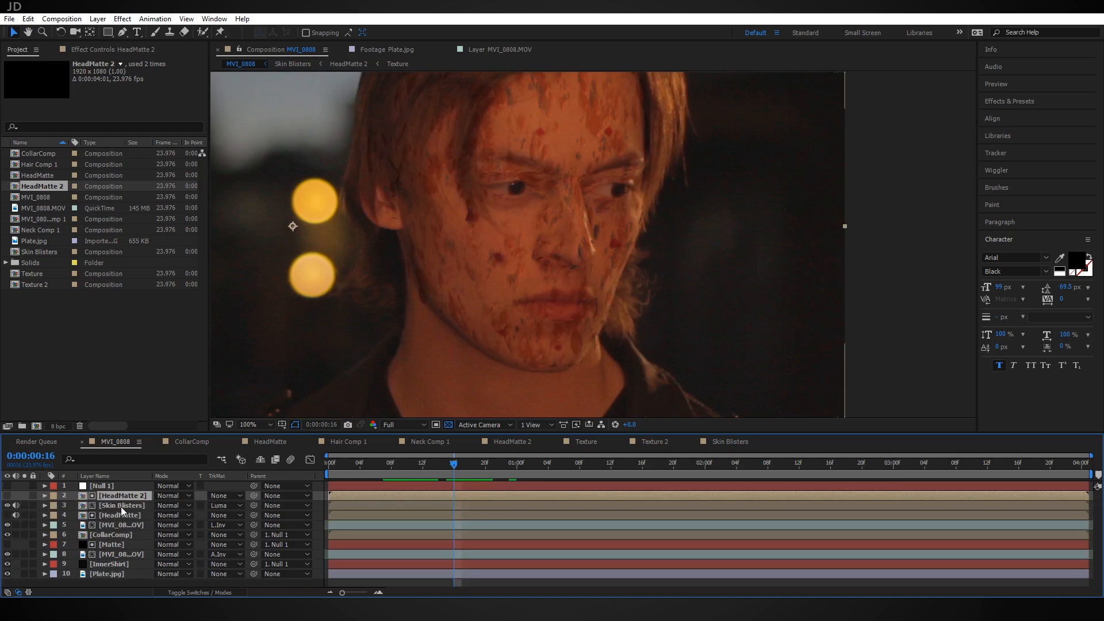
Pre-compose the Skin Blisters and HeadMatte 2 layers together into a composition named Blisters
{"action": "left_click", "coordinate": [122, 506]}
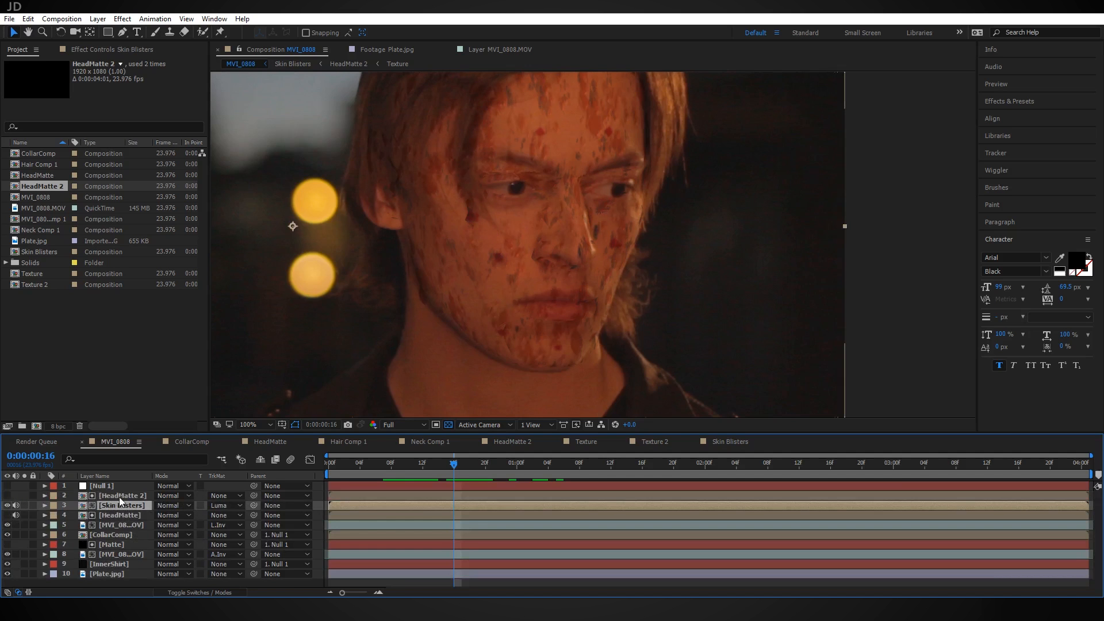
{"action": "left_click", "coordinate": [122, 498], "text": "shift"}
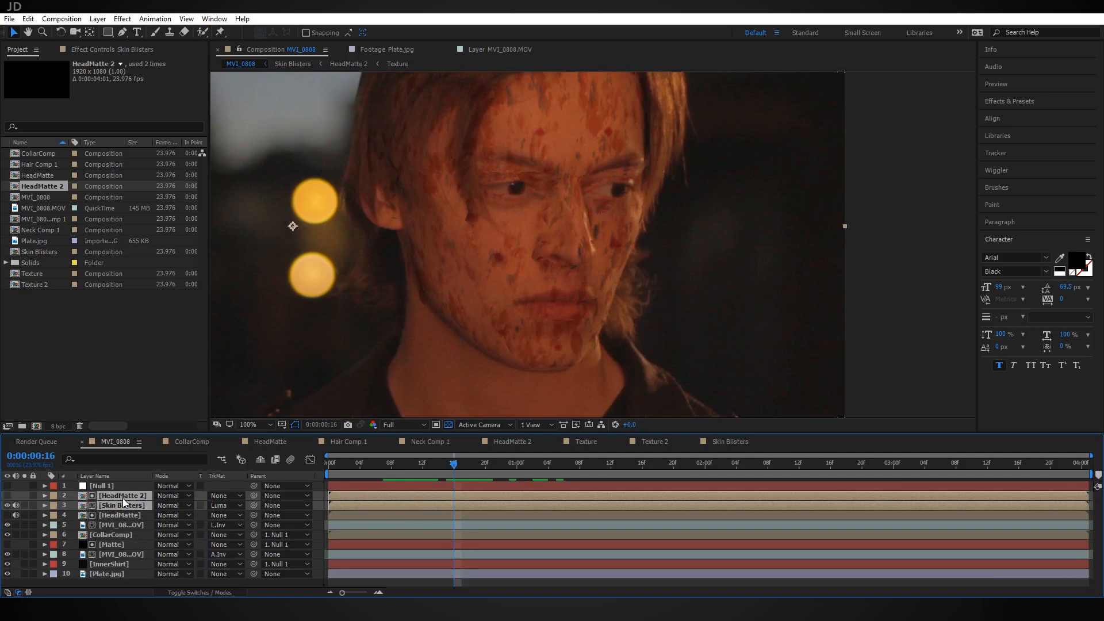
{"action": "key", "text": "ctrl+shift+c"}
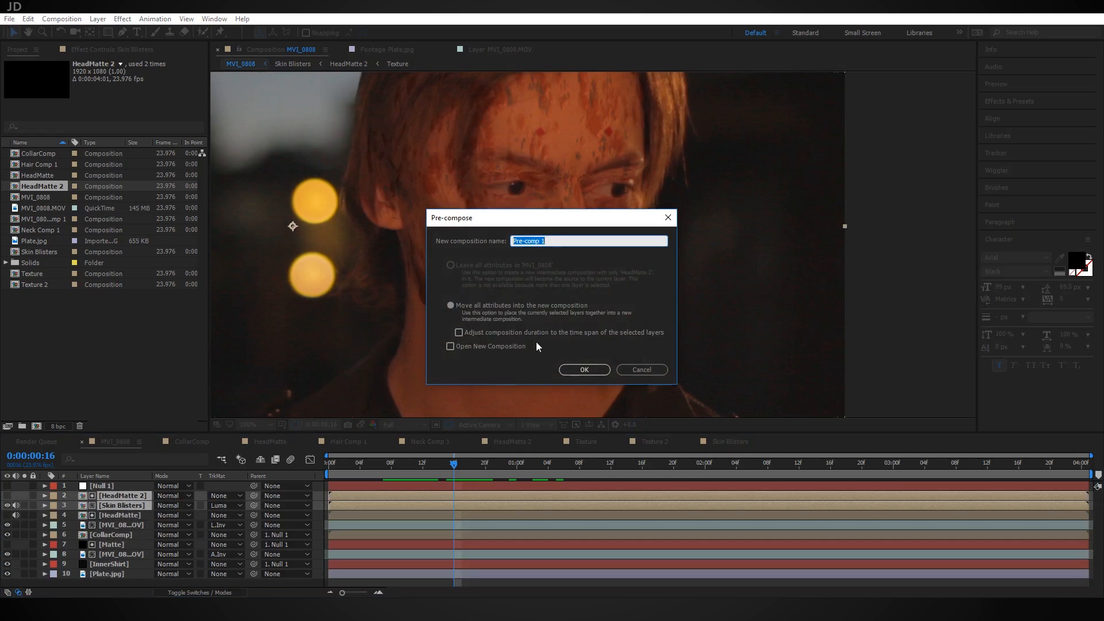
{"action": "type", "text": "Blisters"}
{"action": "key", "text": "Return"}
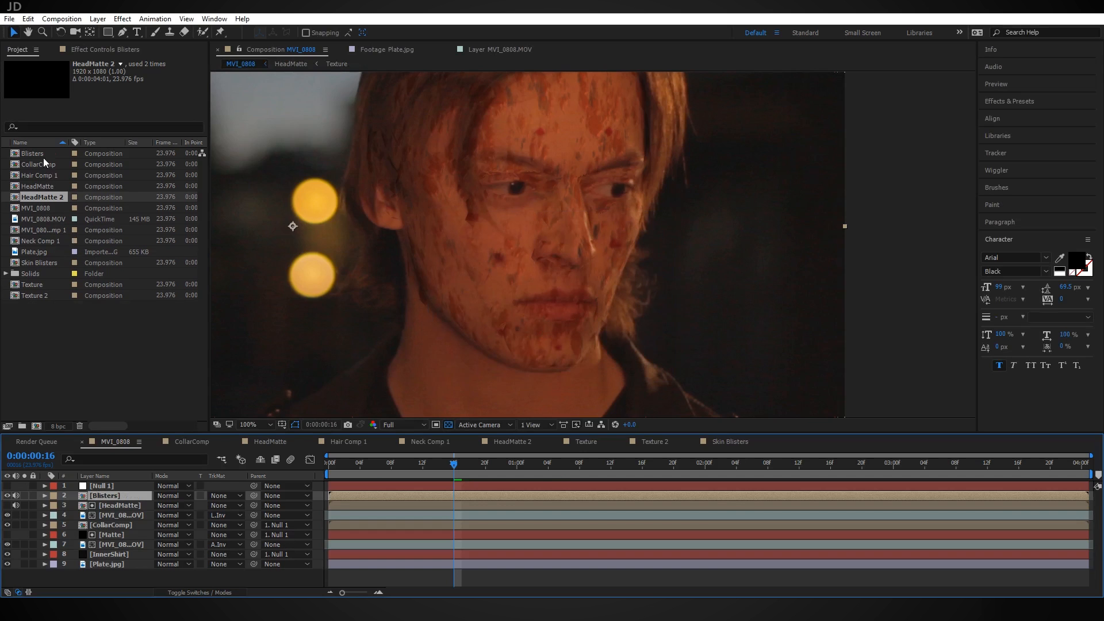
Open Hair Comp 1 and inspect the hair shape up to frame 0:00:00:19
{"action": "double_click", "coordinate": [45, 176]}
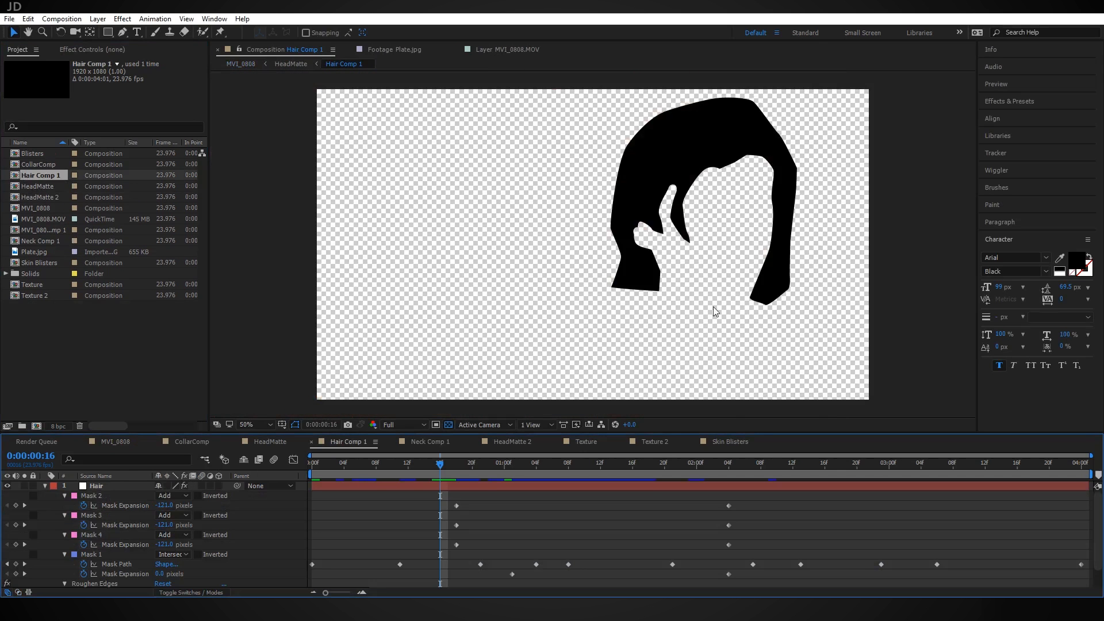
{"action": "scroll", "coordinate": [589, 222], "scroll_direction": "up", "scroll_amount": 2}
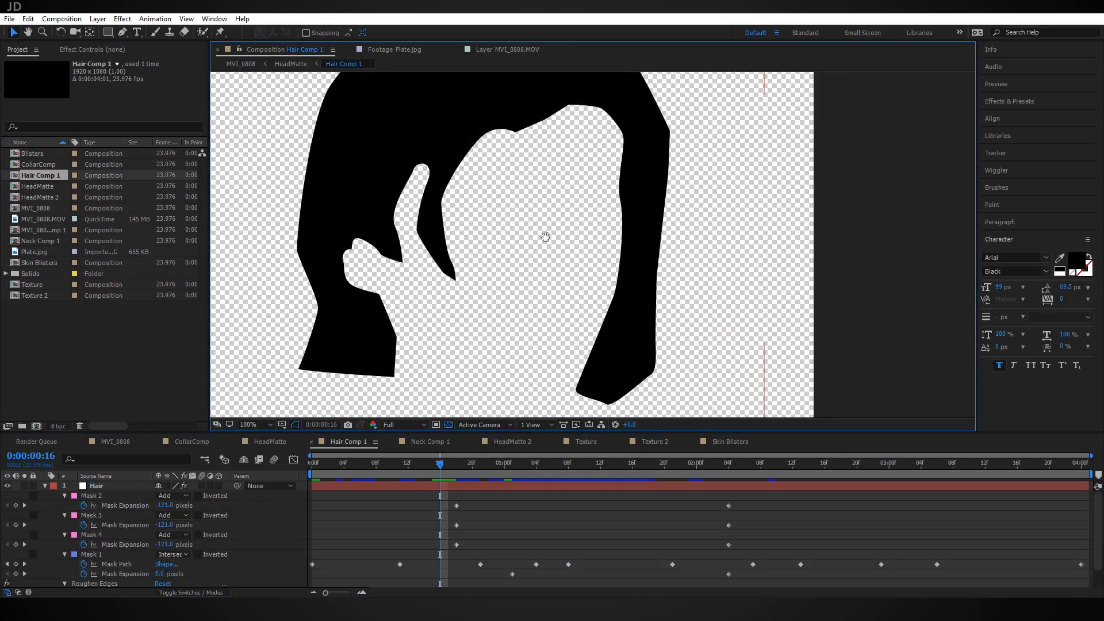
{"action": "scroll", "coordinate": [565, 264], "scroll_direction": "down", "scroll_amount": 2}
{"action": "left_click_drag", "start_coordinate": [441, 463], "coordinate": [464, 466]}
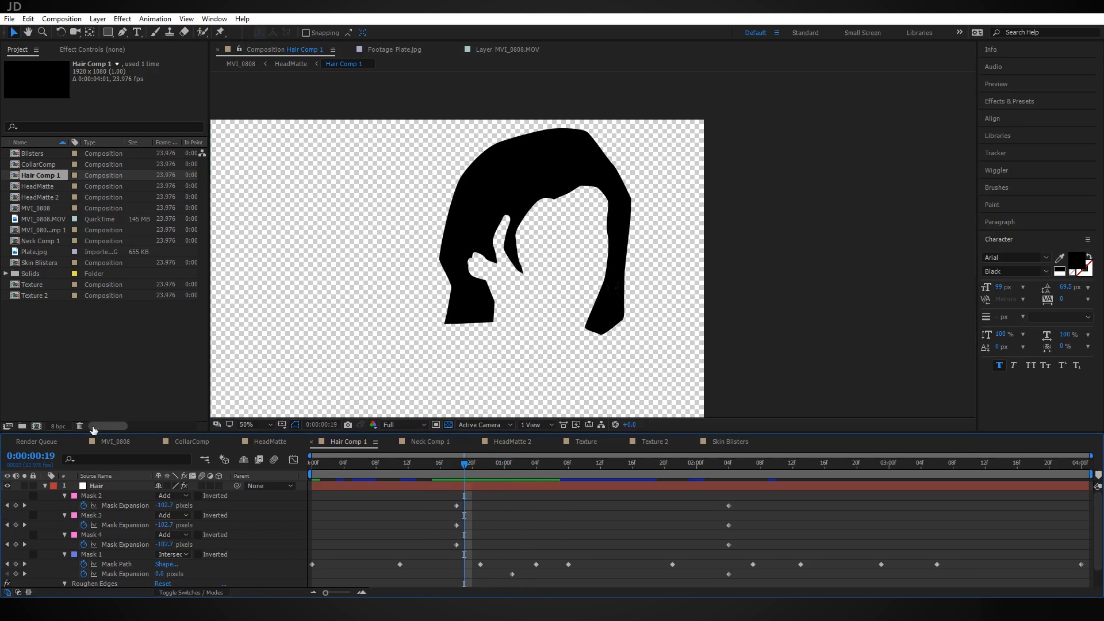
Add Hair Comp 1 directly above Blisters in MVI_0808 and set Blisters to use it as an alpha inverted matte
{"action": "left_click", "coordinate": [116, 441]}
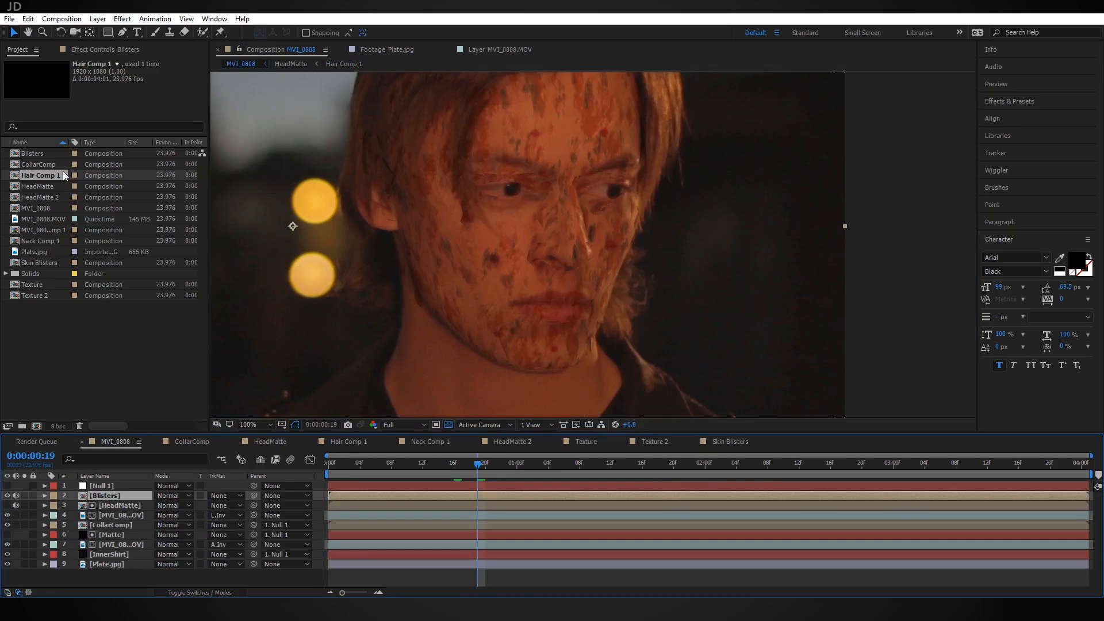
{"action": "left_click_drag", "start_coordinate": [26, 177], "coordinate": [122, 492]}
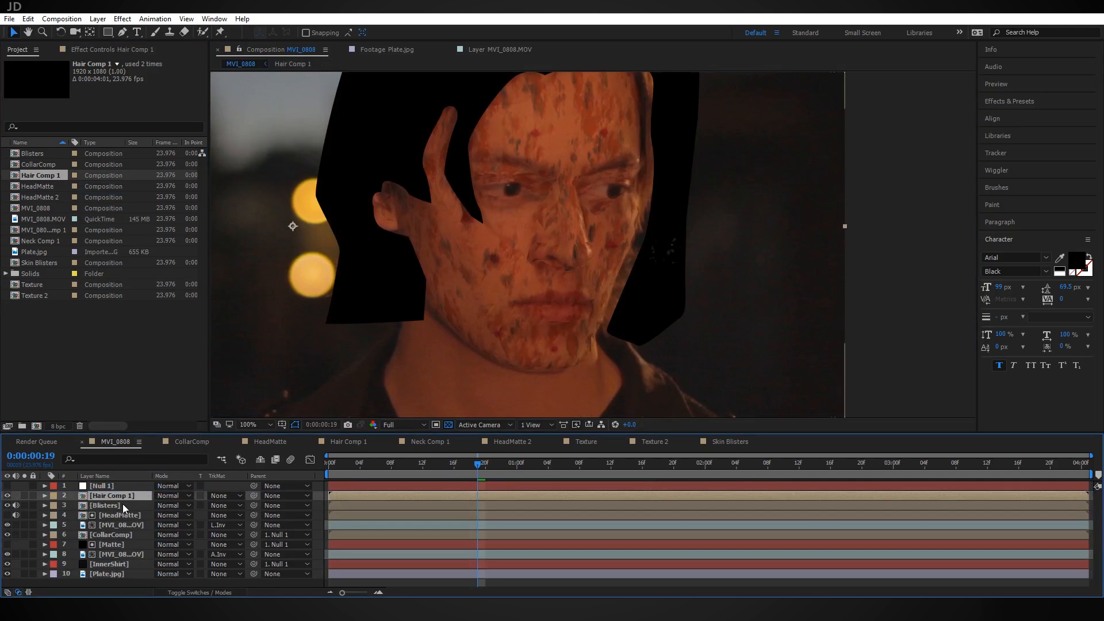
{"action": "left_click", "coordinate": [228, 504]}
{"action": "left_click", "coordinate": [277, 547]}
Inspect the matted blisters along the hairline, forehead and eyes
{"action": "scroll", "coordinate": [598, 236], "scroll_direction": "down", "scroll_amount": 2}
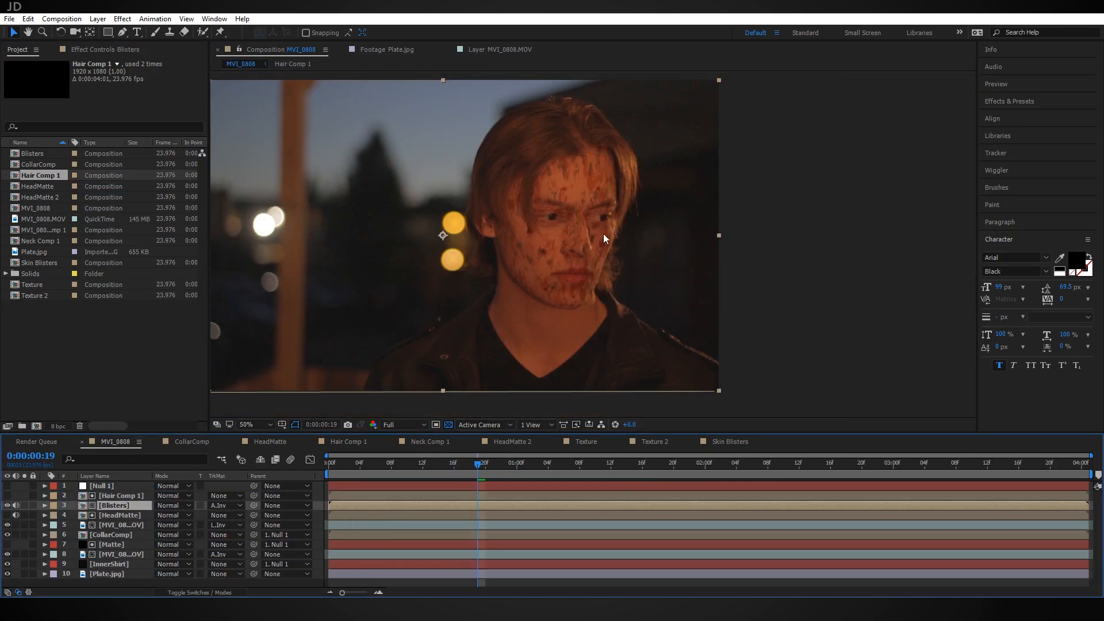
{"action": "scroll", "coordinate": [612, 223], "scroll_direction": "up", "scroll_amount": 1}
{"action": "left_click_drag", "start_coordinate": [614, 189], "coordinate": [636, 261]}
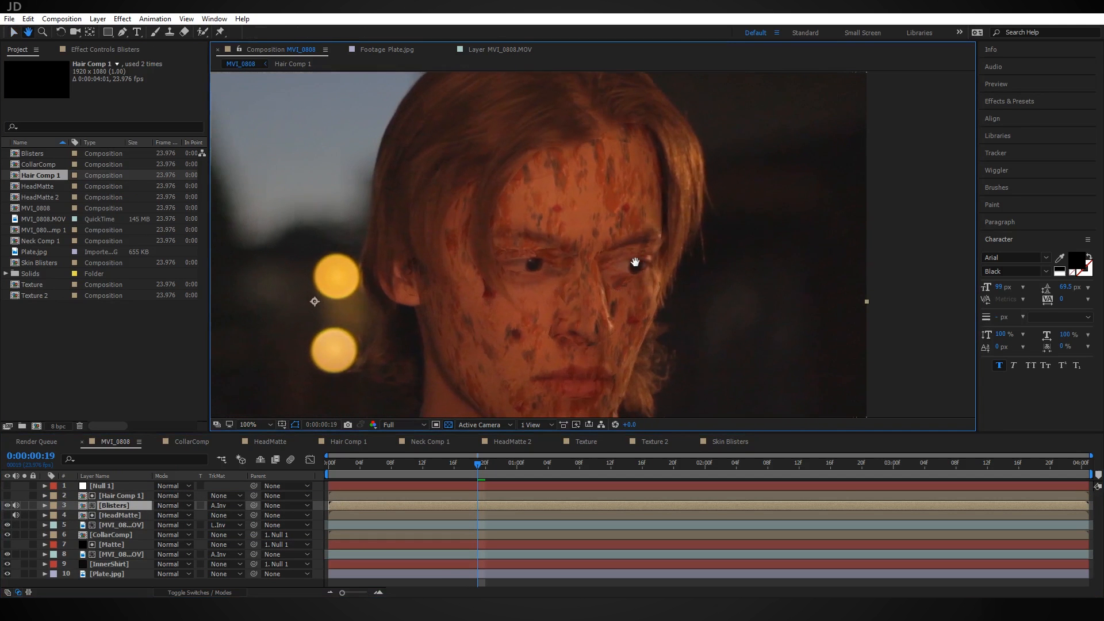
{"action": "key", "text": "v"}
{"action": "scroll", "coordinate": [579, 305], "scroll_direction": "up", "scroll_amount": 1}
{"action": "left_click_drag", "start_coordinate": [527, 173], "coordinate": [564, 262]}
{"action": "left_click_drag", "start_coordinate": [484, 315], "coordinate": [560, 235]}
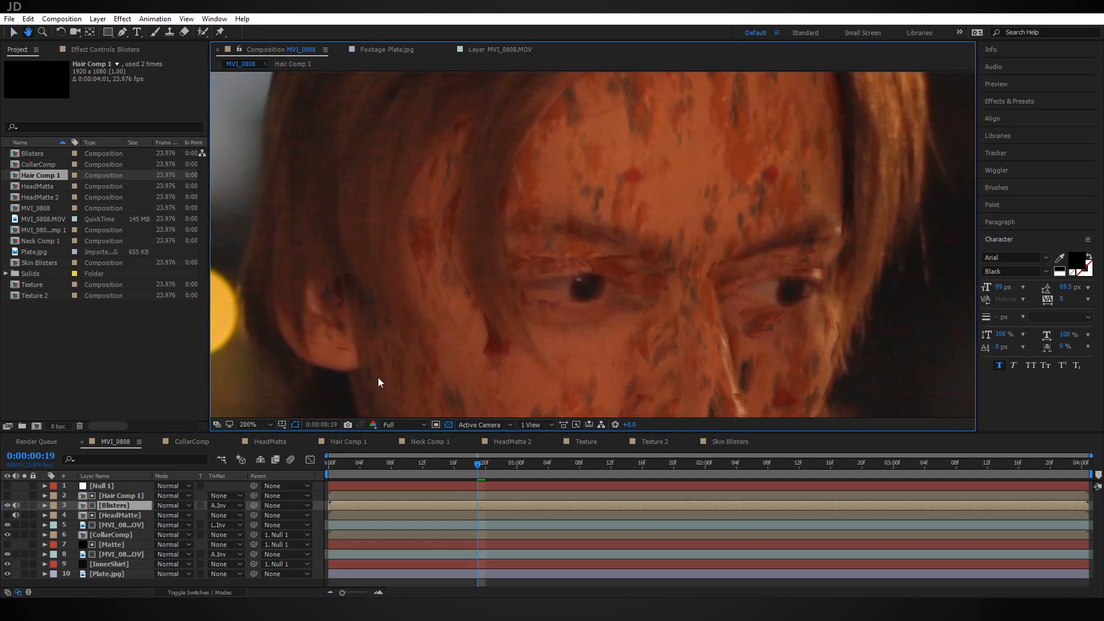
Apply Fast Box Blur to the Hair Comp 1 layer, raise its blur radius and check later frames
{"action": "left_click", "coordinate": [133, 495]}
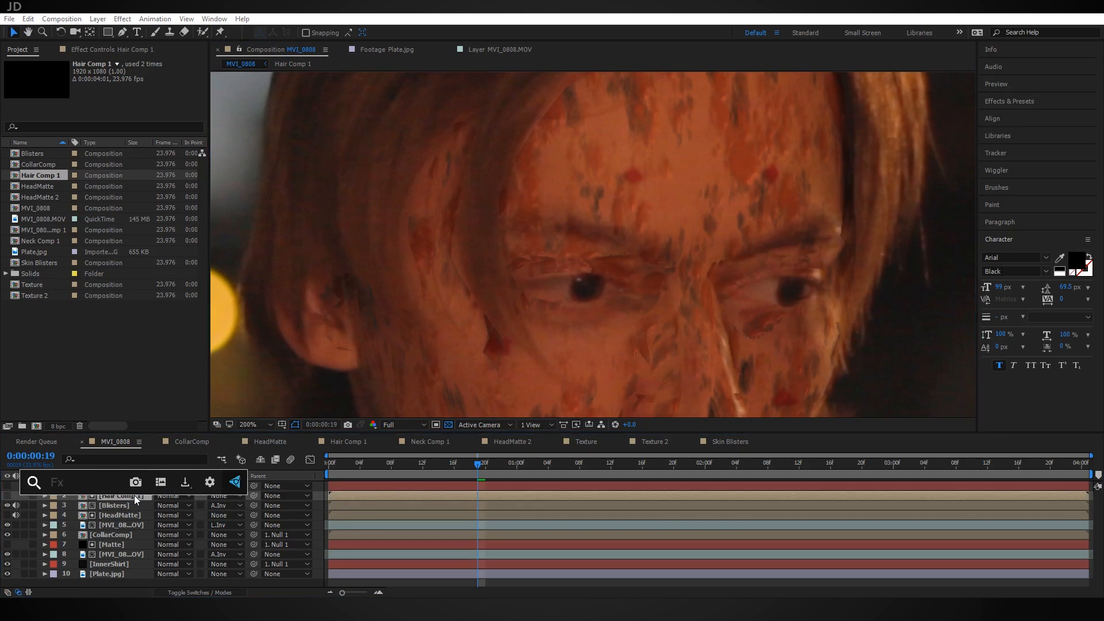
{"action": "key", "text": "ctrl+space"}
{"action": "type", "text": "box bl"}
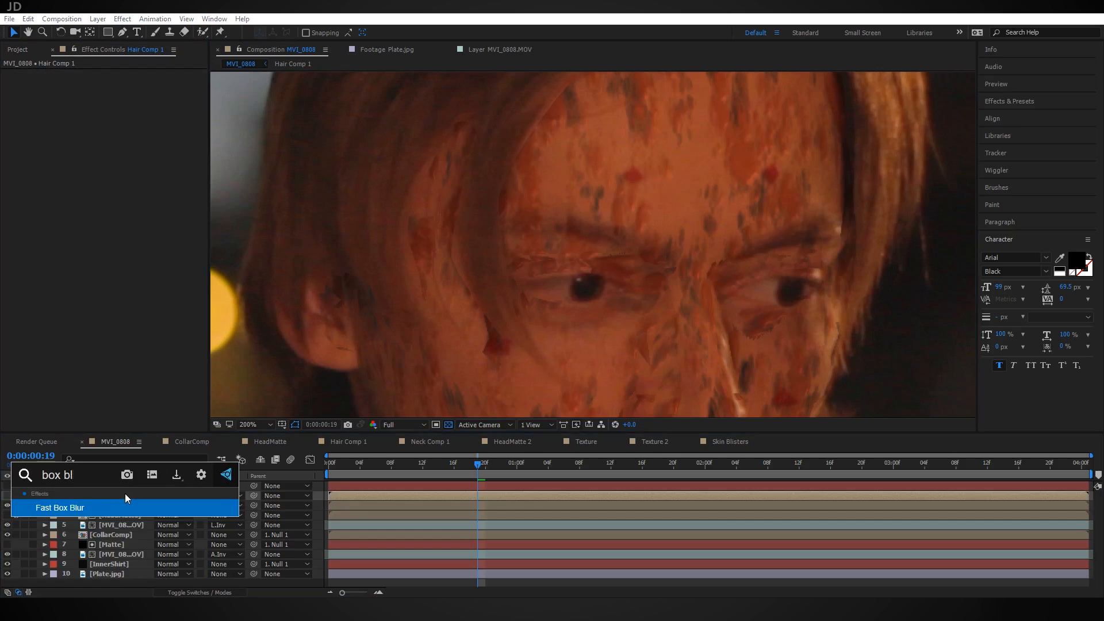
{"action": "key", "text": "Return"}
{"action": "left_click_drag", "start_coordinate": [118, 84], "coordinate": [131, 92]}
{"action": "scroll", "coordinate": [707, 267], "scroll_direction": "down", "scroll_amount": 2}
{"action": "left_click_drag", "start_coordinate": [467, 469], "coordinate": [584, 464]}
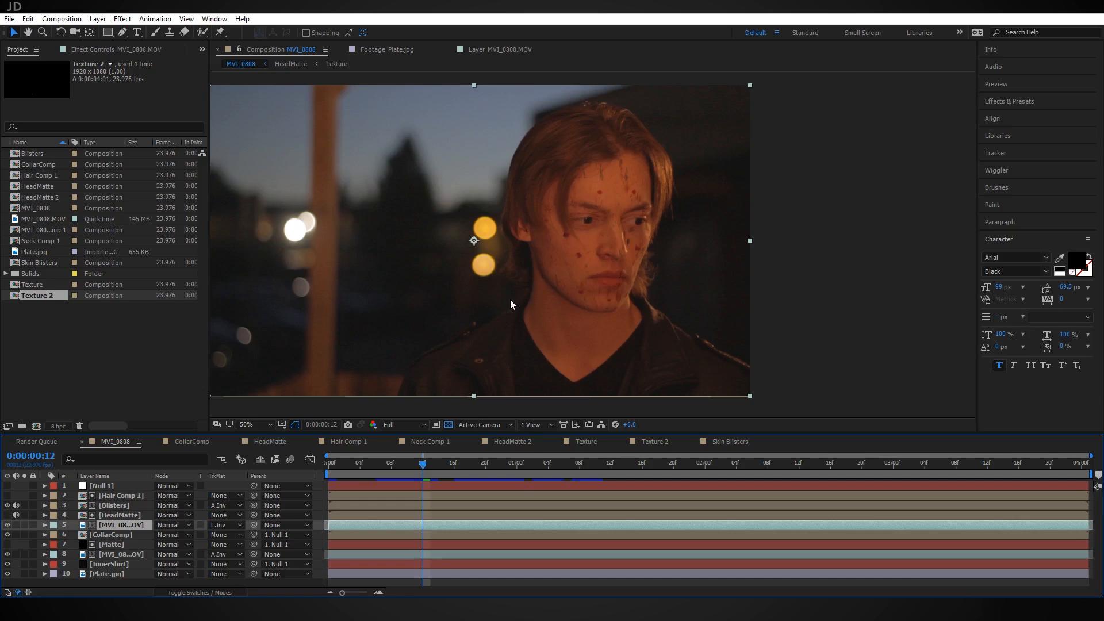
Duplicate the MVI_0808.MOV layer beneath Matte, place the copy below the original and set it to No Track Matte
{"action": "left_click", "coordinate": [132, 554]}
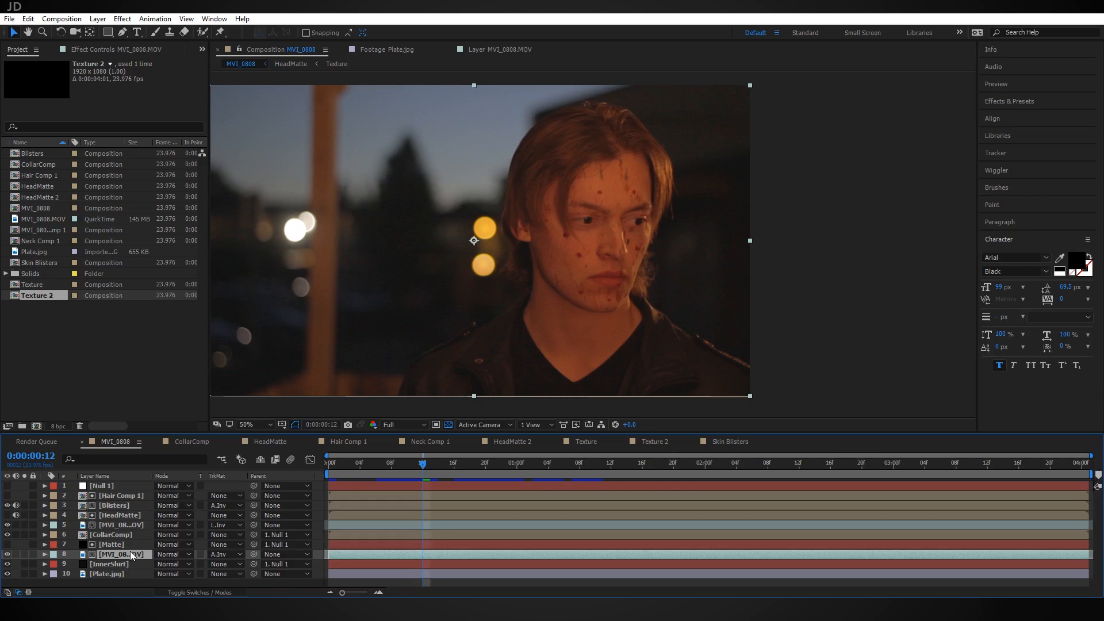
{"action": "left_click", "coordinate": [122, 545]}
{"action": "left_click", "coordinate": [122, 555]}
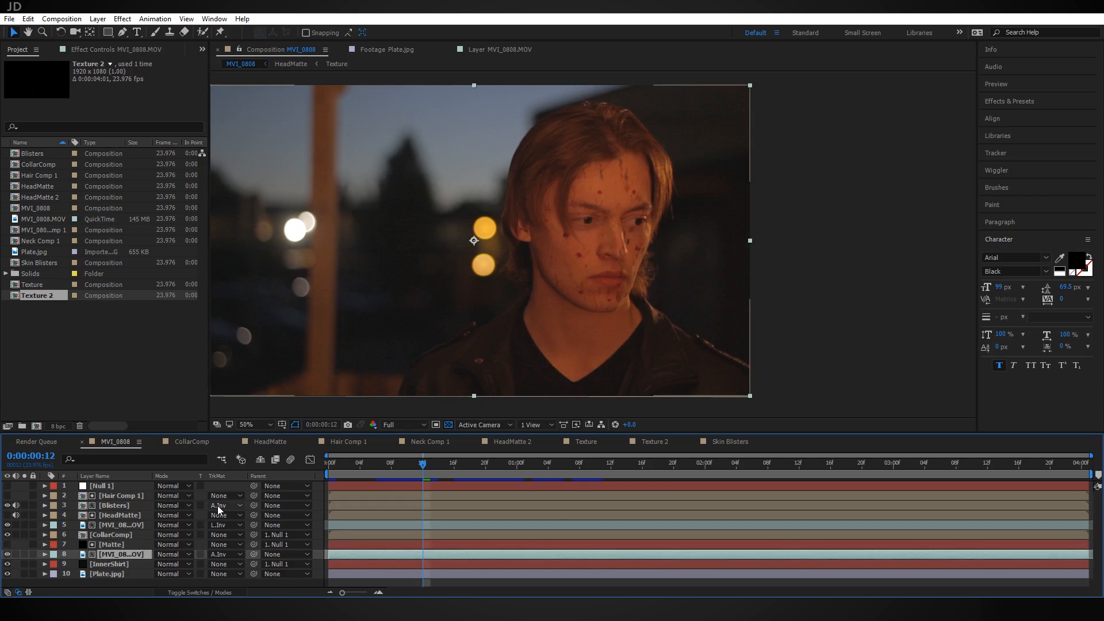
{"action": "key", "text": "ctrl+d"}
{"action": "left_click_drag", "start_coordinate": [133, 543], "coordinate": [131, 574]}
{"action": "left_click", "coordinate": [222, 565]}
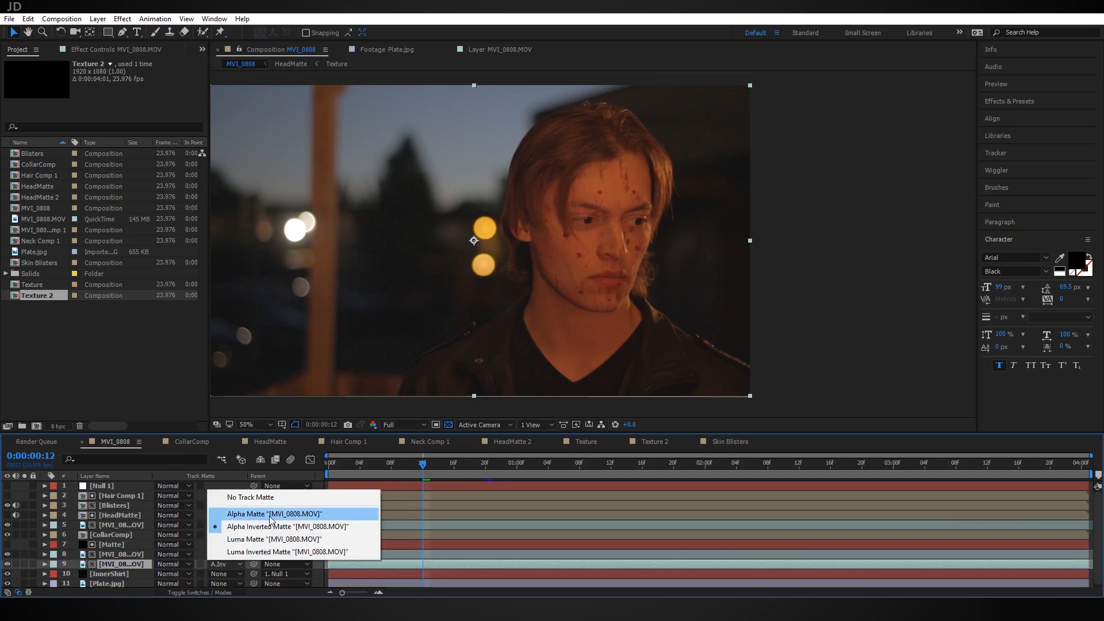
{"action": "left_click", "coordinate": [274, 498]}
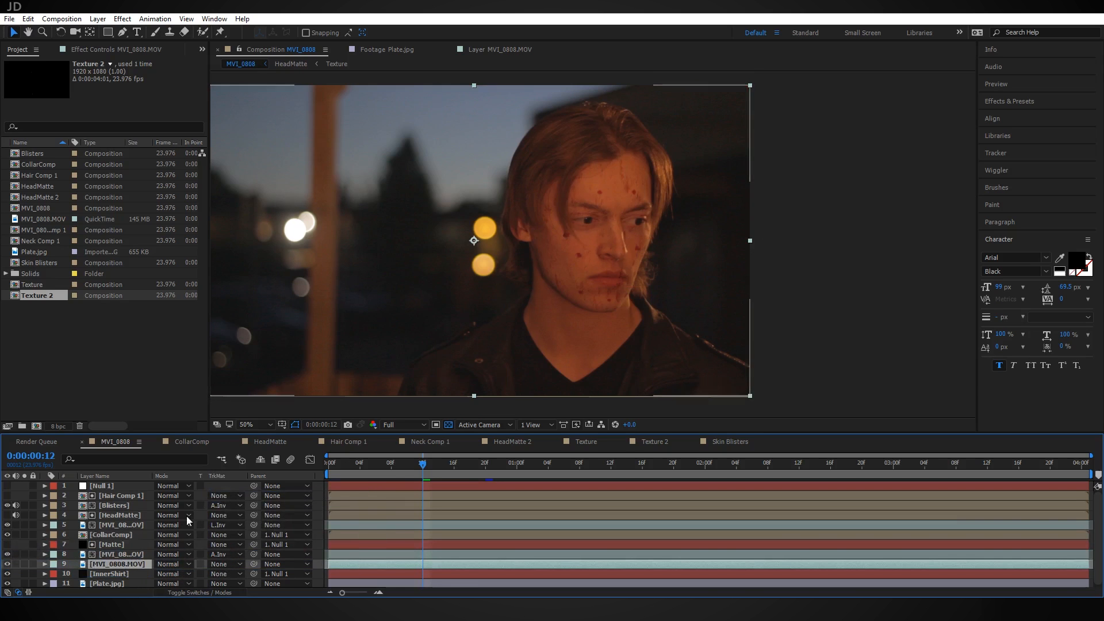
Pre-compose the unmatted MVI_0808.MOV copy with all attributes as Glowing Edges and open that composition
{"action": "key", "text": "ctrl+shift+c"}
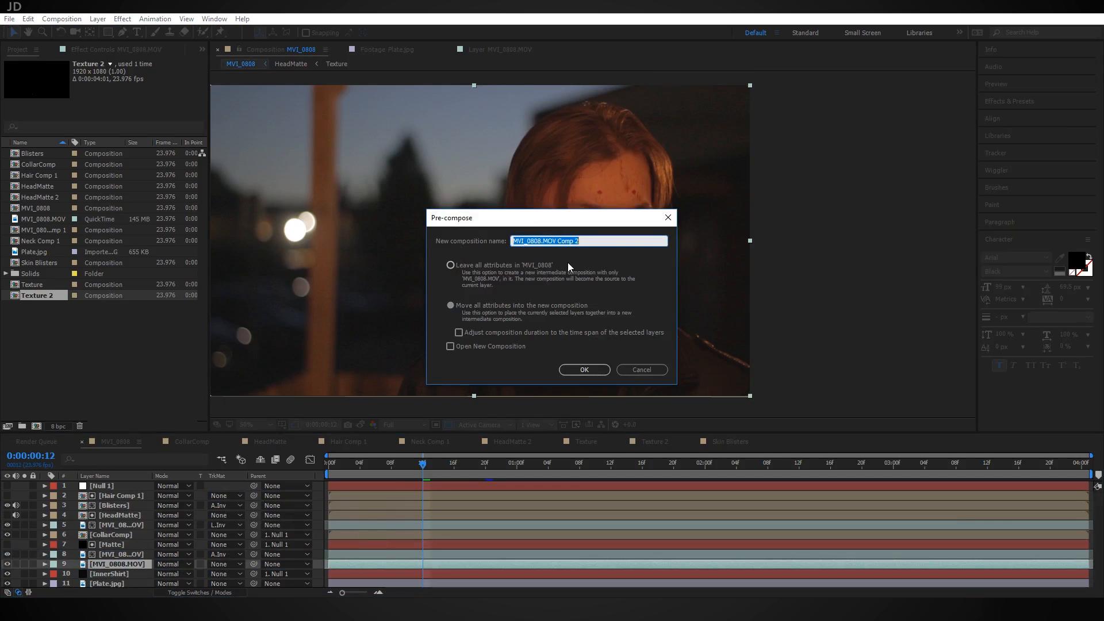
{"action": "type", "text": "Glowing Edges"}
{"action": "key", "text": "Return"}
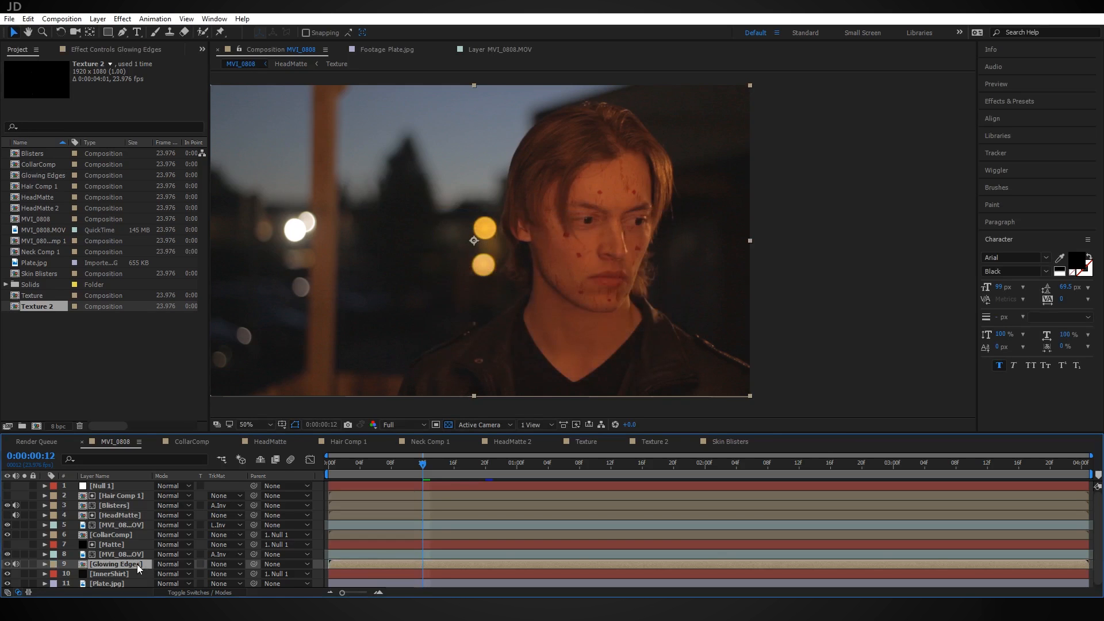
{"action": "double_click", "coordinate": [141, 564]}
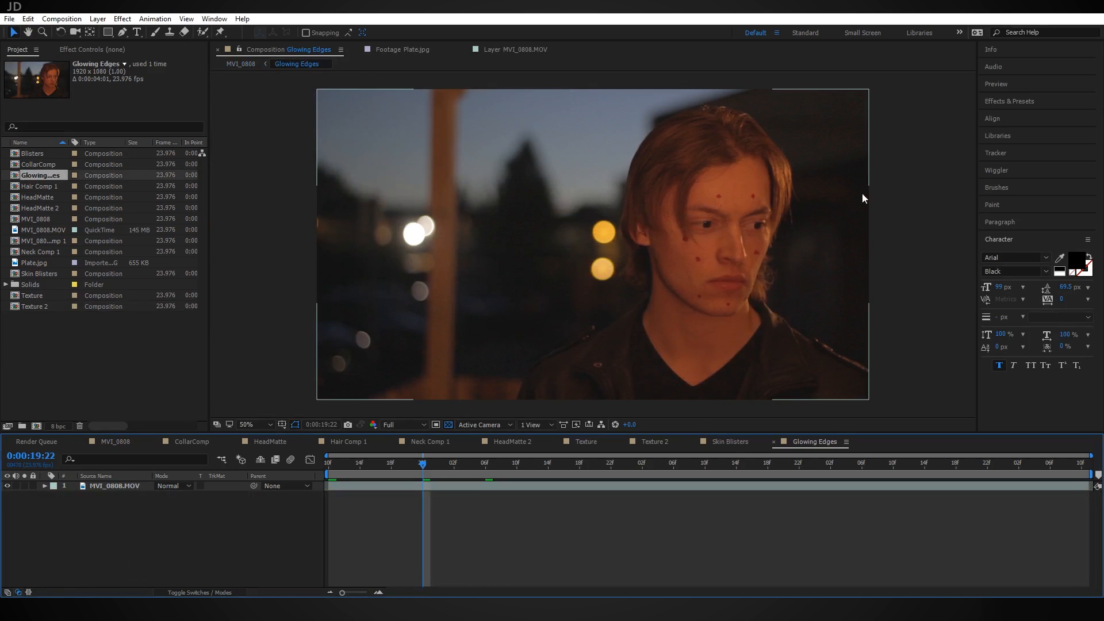
Add HeadMatte to the Glowing Edges composition, hide it and place it below MVI_0808.MOV
{"action": "left_click", "coordinate": [43, 197]}
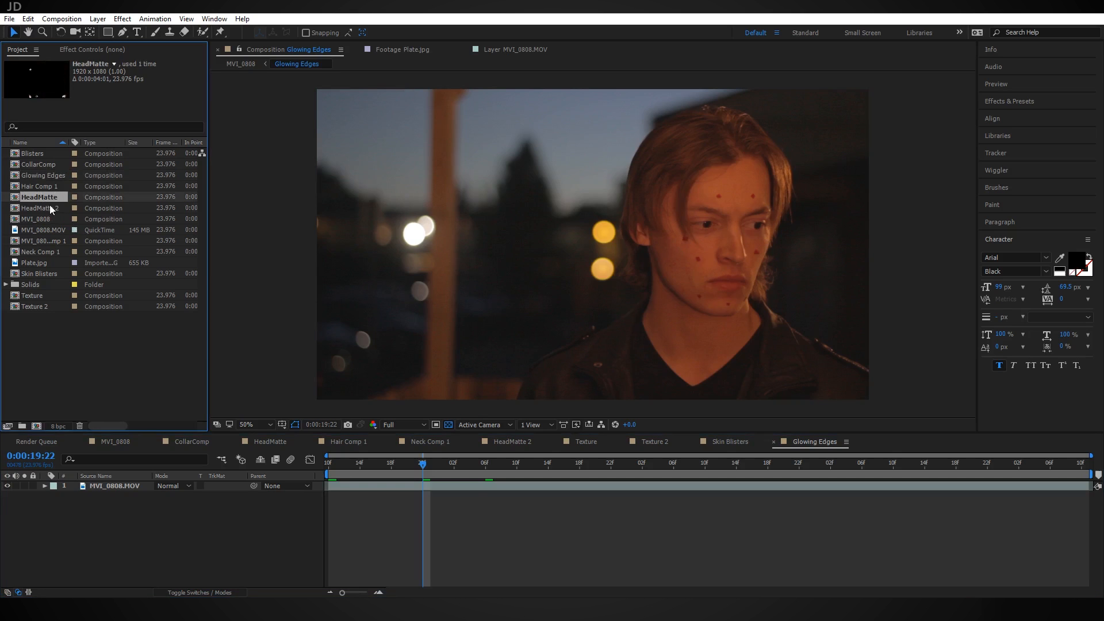
{"action": "left_click_drag", "start_coordinate": [49, 195], "coordinate": [123, 484]}
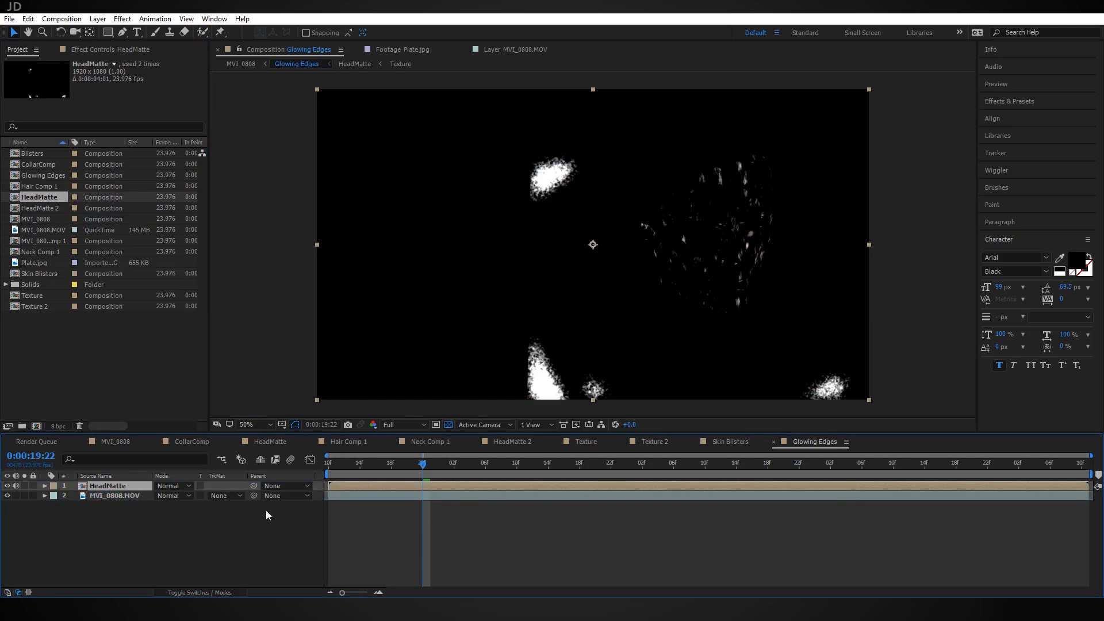
{"action": "left_click", "coordinate": [7, 486]}
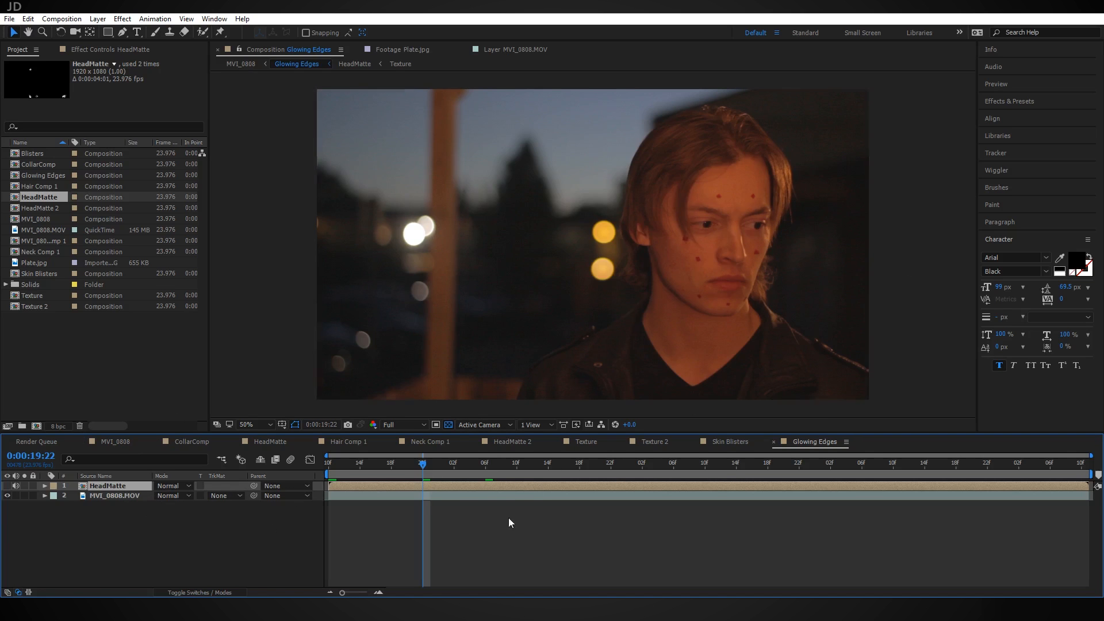
{"action": "mouse_move", "coordinate": [113, 486]}
{"action": "left_mouse_down"}
{"action": "mouse_move", "coordinate": [112, 499]}
{"action": "mouse_move", "coordinate": [117, 491]}
{"action": "left_mouse_up"}
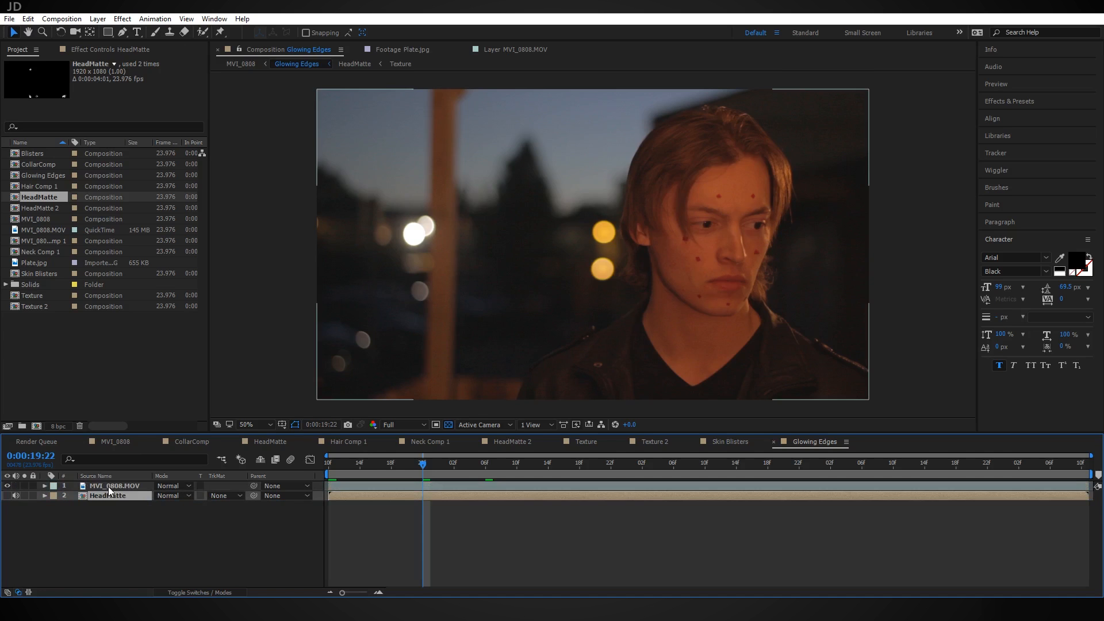
Roto-brush the head and neck on the MVI_0808.MOV layer in Glowing Edges, starting from its first frame at 0:00:19:10
{"action": "left_click", "coordinate": [108, 487]}
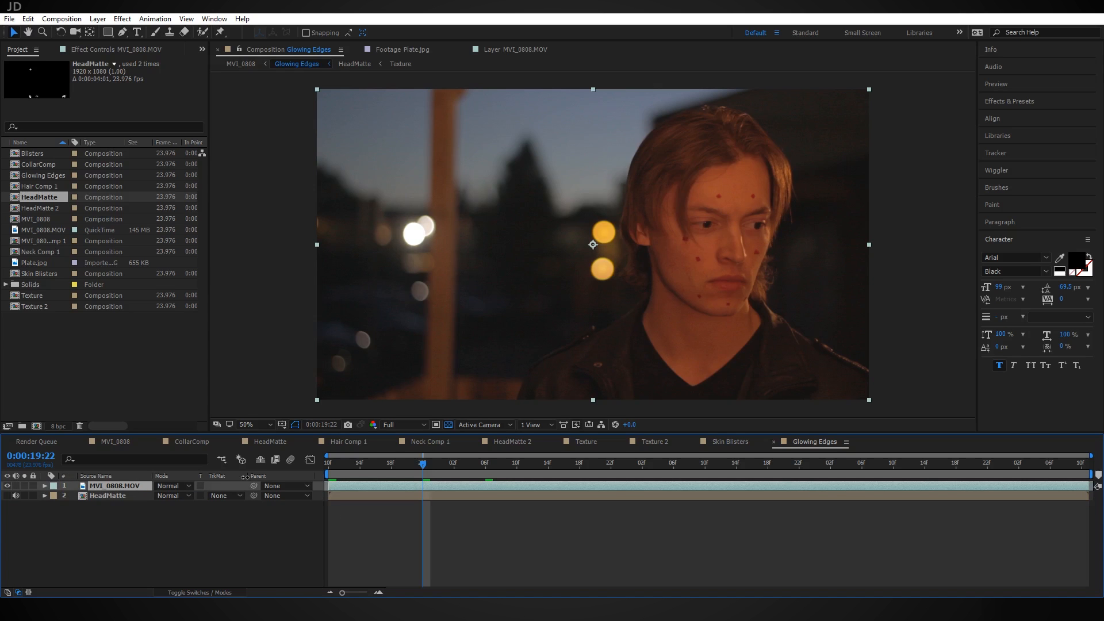
{"action": "double_click", "coordinate": [136, 486]}
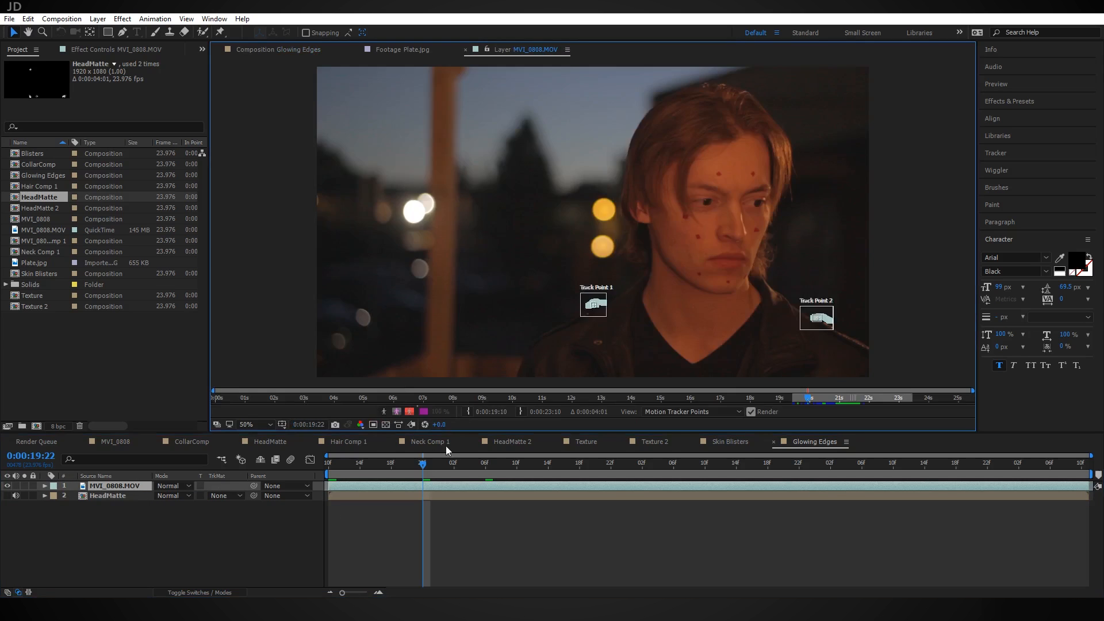
{"action": "left_click", "coordinate": [204, 34]}
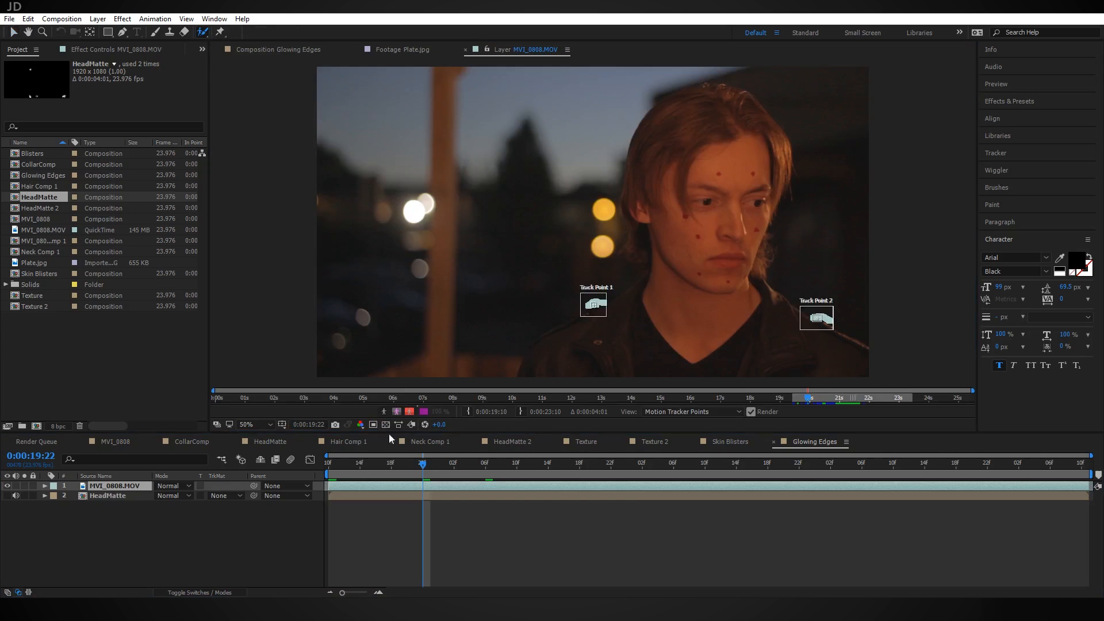
{"action": "left_click", "coordinate": [800, 399]}
{"action": "left_click_drag", "start_coordinate": [798, 399], "coordinate": [791, 399]}
{"action": "scroll", "coordinate": [683, 200], "scroll_direction": "up", "scroll_amount": 1}
{"action": "scroll", "coordinate": [747, 194], "scroll_direction": "down", "scroll_amount": 1}
{"action": "left_click_drag", "start_coordinate": [634, 179], "coordinate": [526, 160]}
{"action": "left_click_drag", "start_coordinate": [541, 105], "coordinate": [561, 95]}
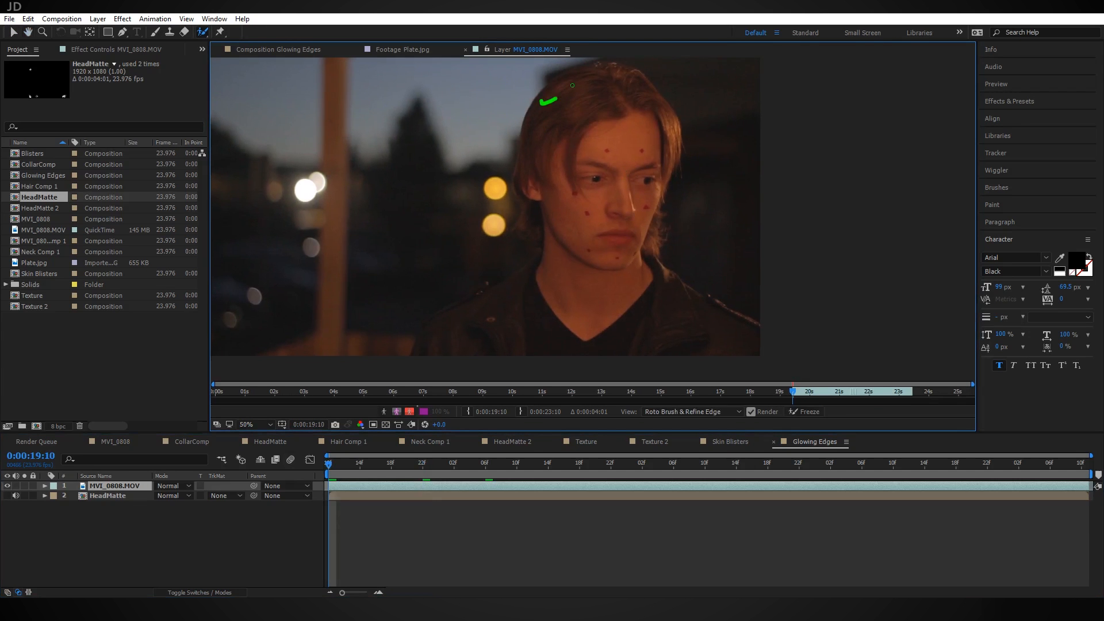
{"action": "mouse_move", "coordinate": [621, 77]}
{"action": "left_mouse_down"}
{"action": "mouse_move", "coordinate": [644, 85]}
{"action": "mouse_move", "coordinate": [672, 159]}
{"action": "mouse_move", "coordinate": [614, 257]}
{"action": "mouse_move", "coordinate": [650, 245]}
{"action": "mouse_move", "coordinate": [601, 273]}
{"action": "left_mouse_up"}
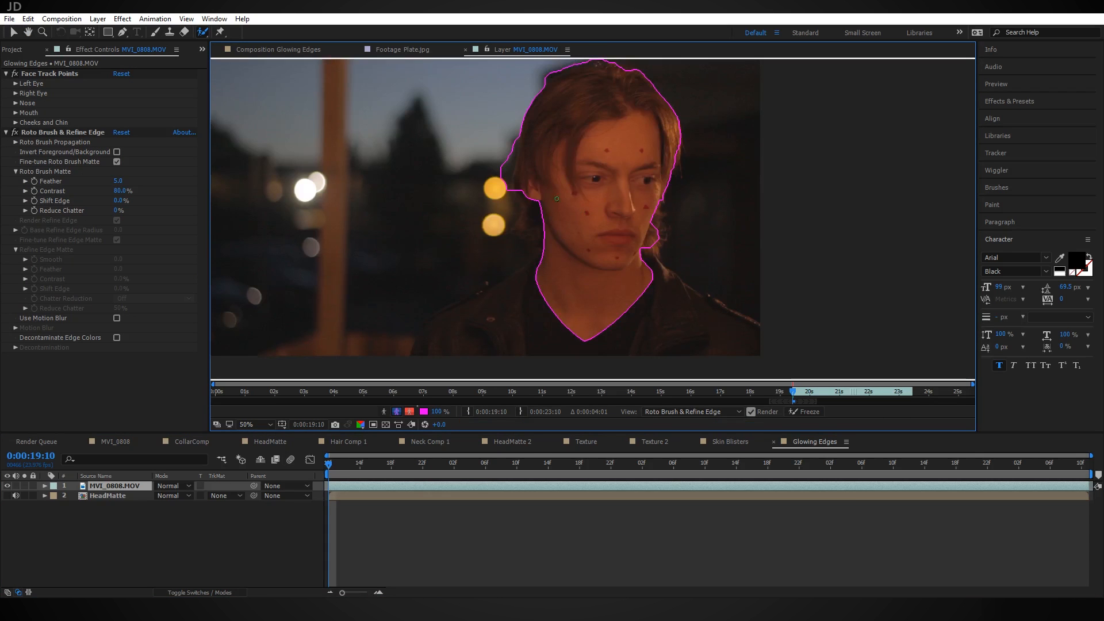
Refine the Roto Brush boundary to include the hair beside the neck and exclude the background lights and jacket collar
{"action": "left_click_drag", "start_coordinate": [525, 187], "coordinate": [529, 231]}
{"action": "left_click_drag", "start_coordinate": [652, 229], "coordinate": [658, 273]}
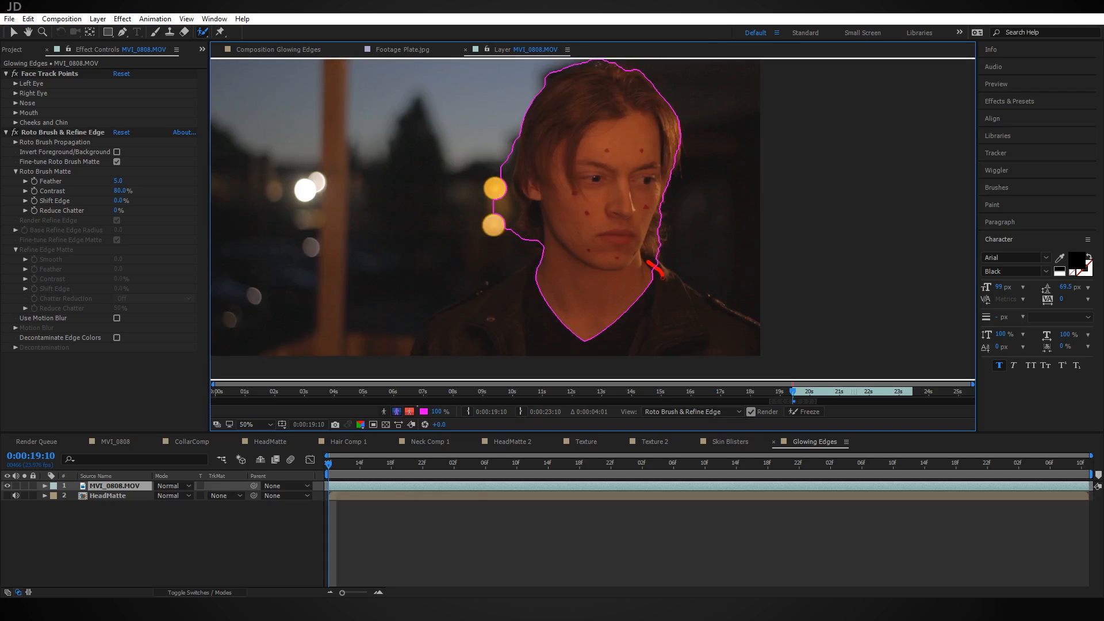
{"action": "left_click_drag", "start_coordinate": [510, 194], "coordinate": [503, 227]}
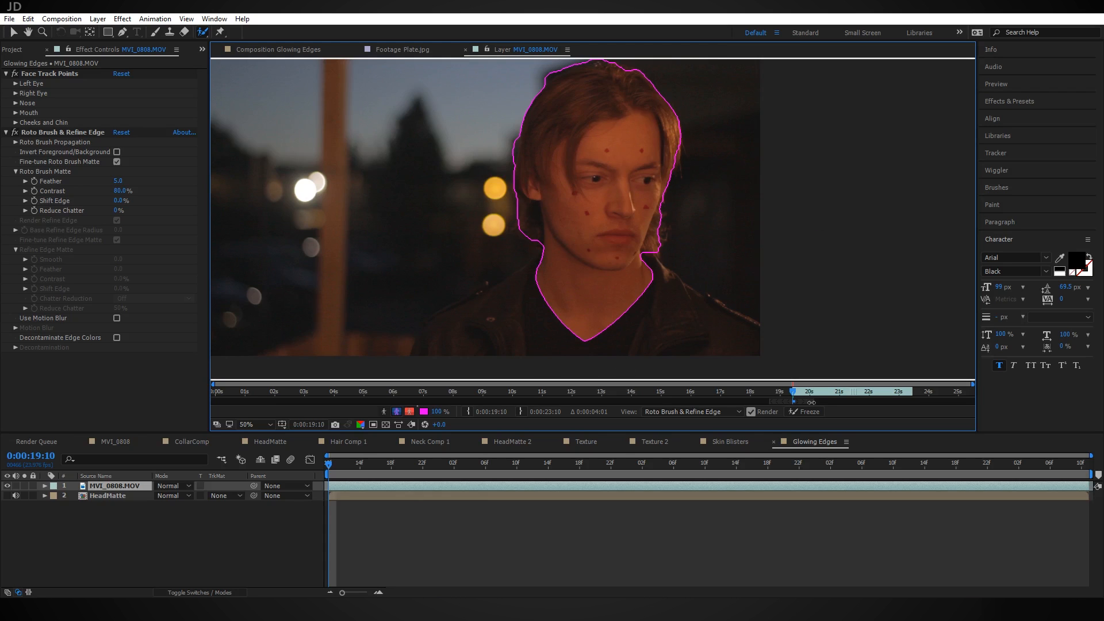
Extend the Roto Brush span to the clip's end, propagating the head selection through all frames, and freeze it
{"action": "left_click_drag", "start_coordinate": [812, 401], "coordinate": [917, 415]}
{"action": "key", "text": "Page_Down"}
{"action": "key", "text": "Page_Down"}
{"action": "key", "text": "Page_Down"}
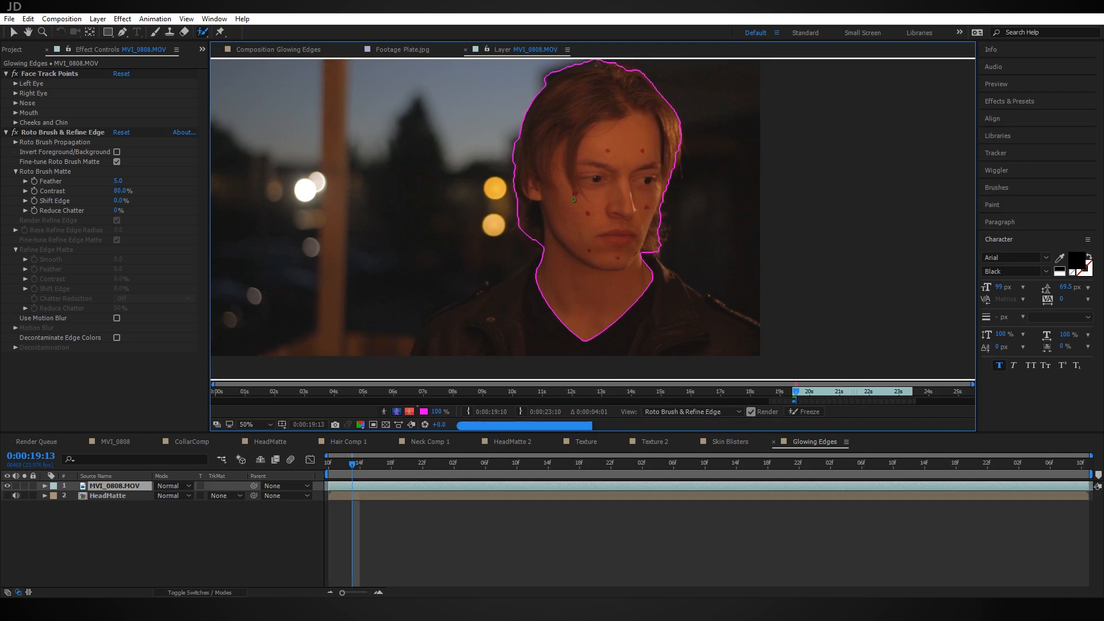
{"action": "key", "text": "Page_Down"}
{"action": "key", "text": "Page_Down"}
{"action": "key", "text": "Page_Down"}
{"action": "key", "text": "Page_Down"}
{"action": "key", "text": "Page_Down"}
{"action": "key", "text": "Page_Down"}
{"action": "key", "text": "Page_Down"}
{"action": "key", "text": "Page_Down"}
{"action": "key", "text": "Page_Down"}
{"action": "key", "text": "Page_Down"}
{"action": "key", "text": "Page_Down"}
{"action": "key", "text": "Page_Down"}
{"action": "key", "text": "Page_Down"}
{"action": "key", "text": "Page_Down"}
{"action": "key", "text": "Page_Down"}
{"action": "key", "text": "Page_Down"}
{"action": "key", "text": "Page_Down"}
{"action": "key", "text": "Page_Down"}
{"action": "key", "text": "Page_Down"}
{"action": "key", "text": "Page_Down"}
{"action": "key", "text": "Page_Down"}
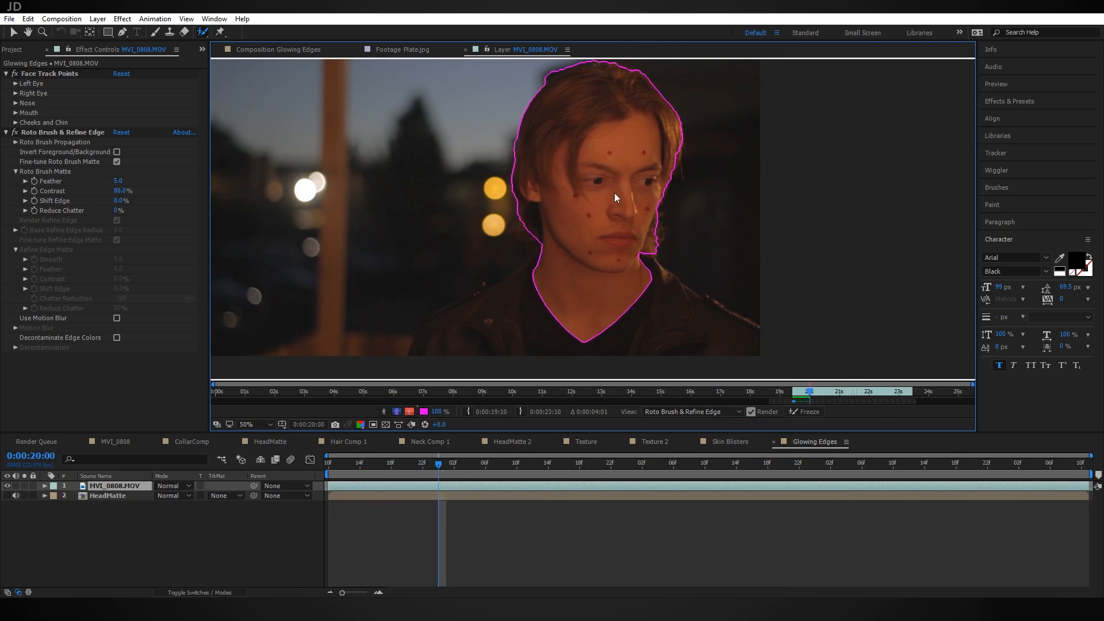
{"action": "key", "text": "Page_Down"}
{"action": "key", "text": "Page_Down"}
{"action": "key", "text": "Page_Down"}
{"action": "key", "text": "Page_Down"}
{"action": "key", "text": "Page_Down"}
{"action": "key", "text": "Page_Down"}
{"action": "key", "text": "Page_Down"}
{"action": "key", "text": "Page_Down"}
{"action": "key", "text": "Page_Down"}
{"action": "key", "text": "Page_Down"}
{"action": "key", "text": "Page_Down"}
{"action": "key", "text": "Page_Down"}
{"action": "key", "text": "Page_Down"}
{"action": "key", "text": "Page_Down"}
{"action": "key", "text": "Page_Down"}
{"action": "key", "text": "Page_Down"}
{"action": "key", "text": "Page_Down"}
{"action": "key", "text": "Page_Down"}
{"action": "key", "text": "Page_Down"}
{"action": "key", "text": "Page_Down"}
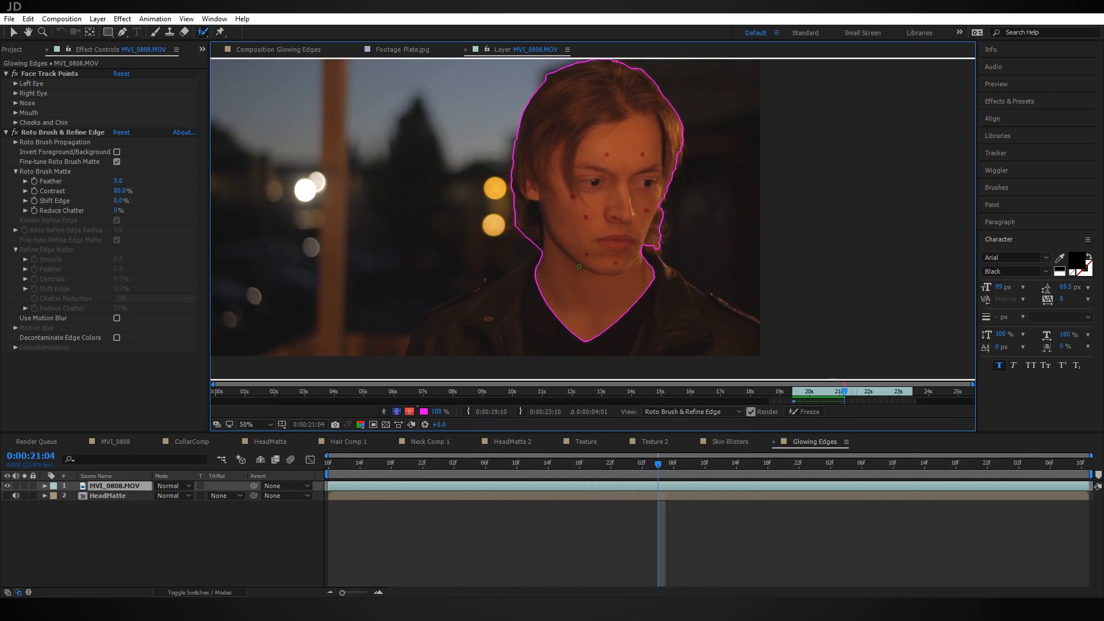
{"action": "key", "text": "Page_Down"}
{"action": "key", "text": "Page_Down"}
{"action": "key", "text": "Page_Down"}
{"action": "key", "text": "Page_Down"}
{"action": "key", "text": "Page_Down"}
{"action": "key", "text": "Page_Down"}
{"action": "key", "text": "Page_Down"}
{"action": "key", "text": "Page_Down"}
{"action": "key", "text": "Page_Down"}
{"action": "key", "text": "Page_Down"}
{"action": "key", "text": "Page_Down"}
{"action": "key", "text": "Page_Down"}
{"action": "key", "text": "Page_Down"}
{"action": "key", "text": "Page_Down"}
{"action": "key", "text": "Page_Down"}
{"action": "key", "text": "Page_Down"}
{"action": "key", "text": "Page_Down"}
{"action": "key", "text": "Page_Down"}
{"action": "key", "text": "Page_Down"}
{"action": "key", "text": "Page_Down"}
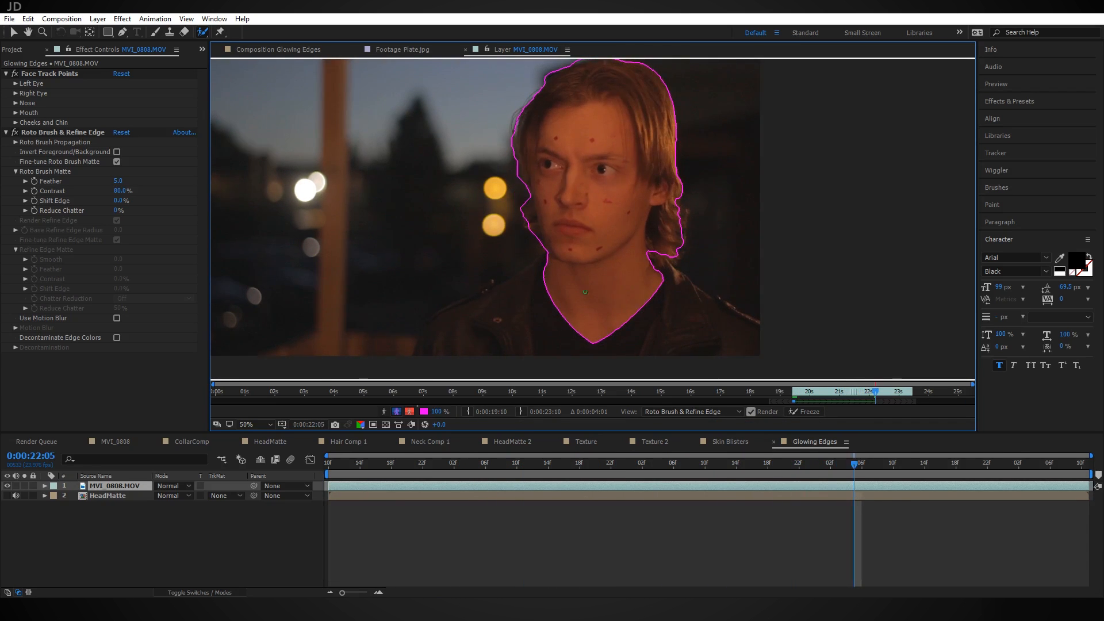
{"action": "key", "text": "Page_Up"}
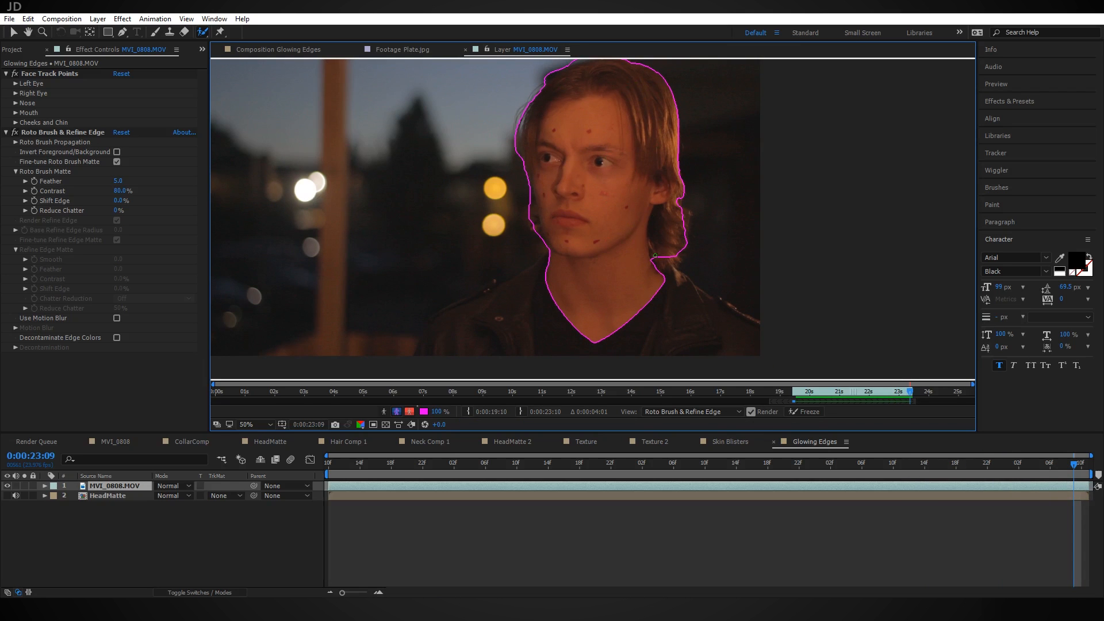
{"action": "left_click", "coordinate": [805, 412]}
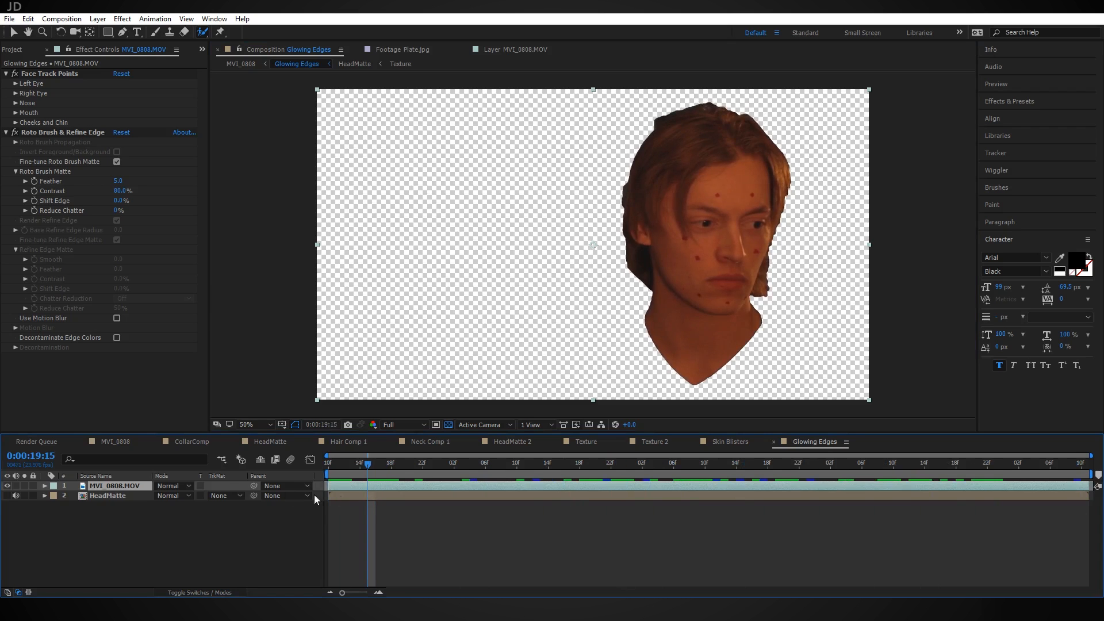
Make HeadMatte visible with an Alpha Matte from the rotoscoped MVI_0808.MOV and check the frames up to 0:00:20:17
{"action": "left_click", "coordinate": [116, 495]}
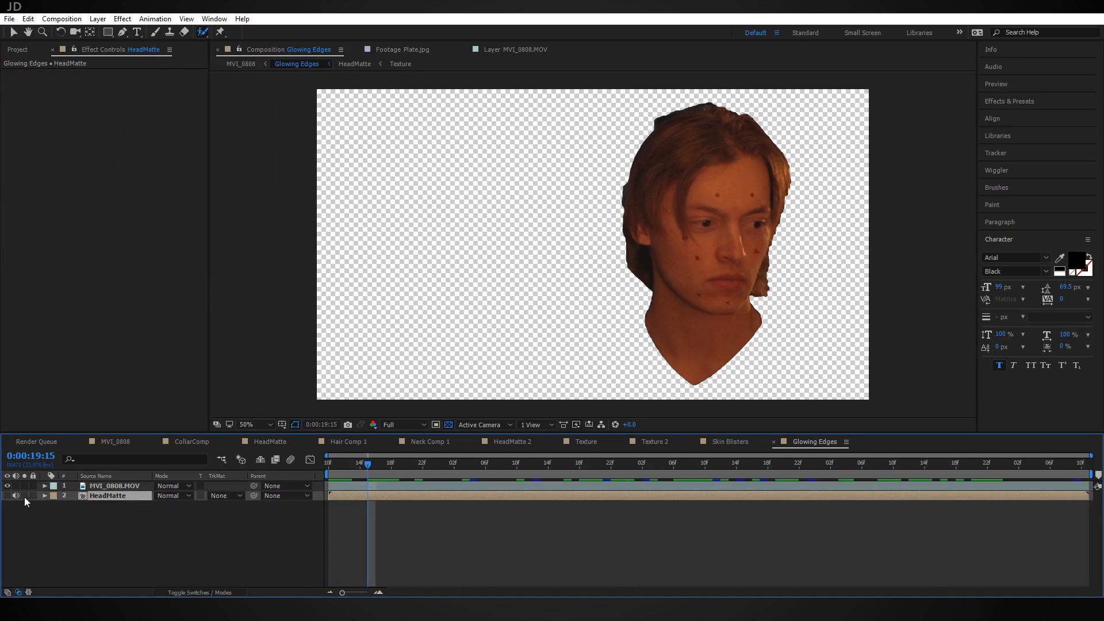
{"action": "left_click", "coordinate": [7, 496]}
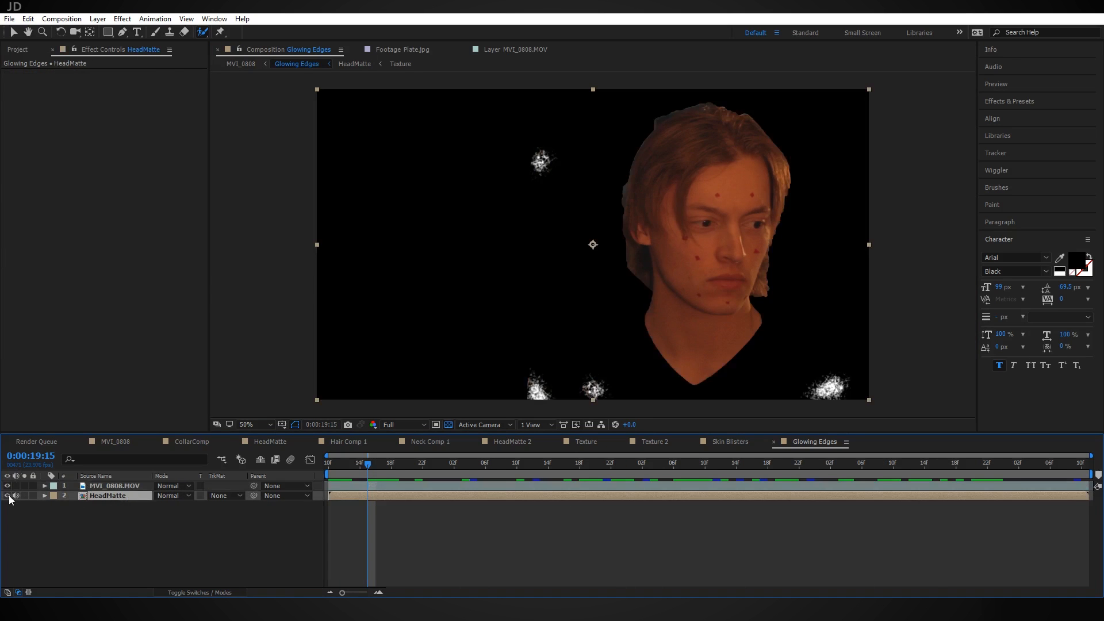
{"action": "left_click", "coordinate": [234, 498]}
{"action": "left_click", "coordinate": [274, 525]}
{"action": "left_click", "coordinate": [377, 464]}
{"action": "left_click_drag", "start_coordinate": [384, 466], "coordinate": [572, 487]}
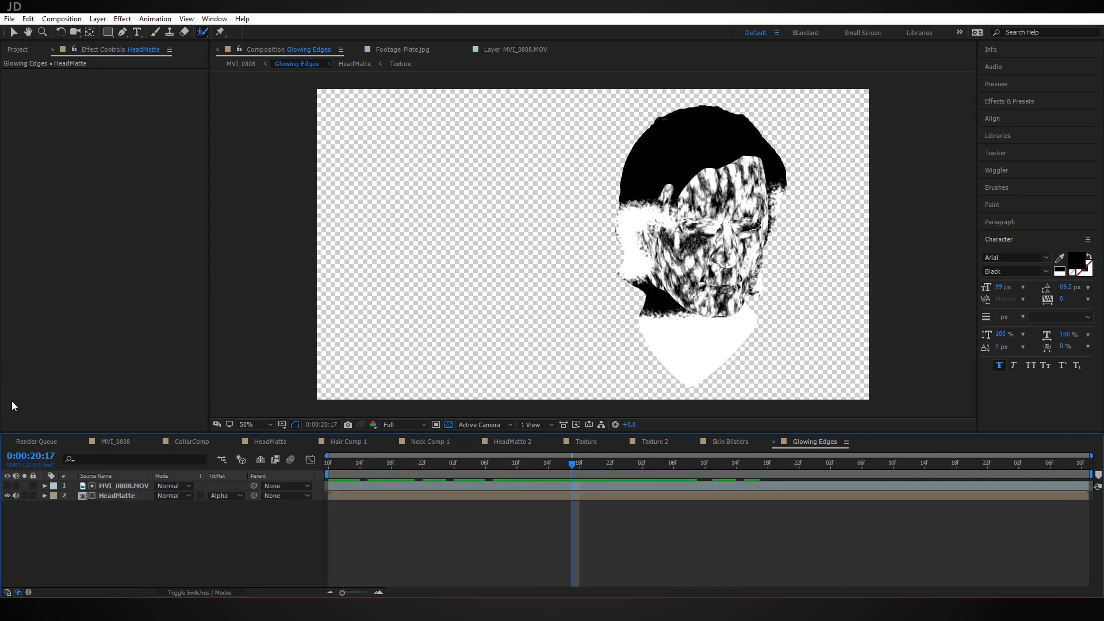
Add an adjustment layer above the others with Luma Key set to Key Out Brighter and check the result at 0:00:20:08
{"action": "key", "text": "ctrl+alt+y"}
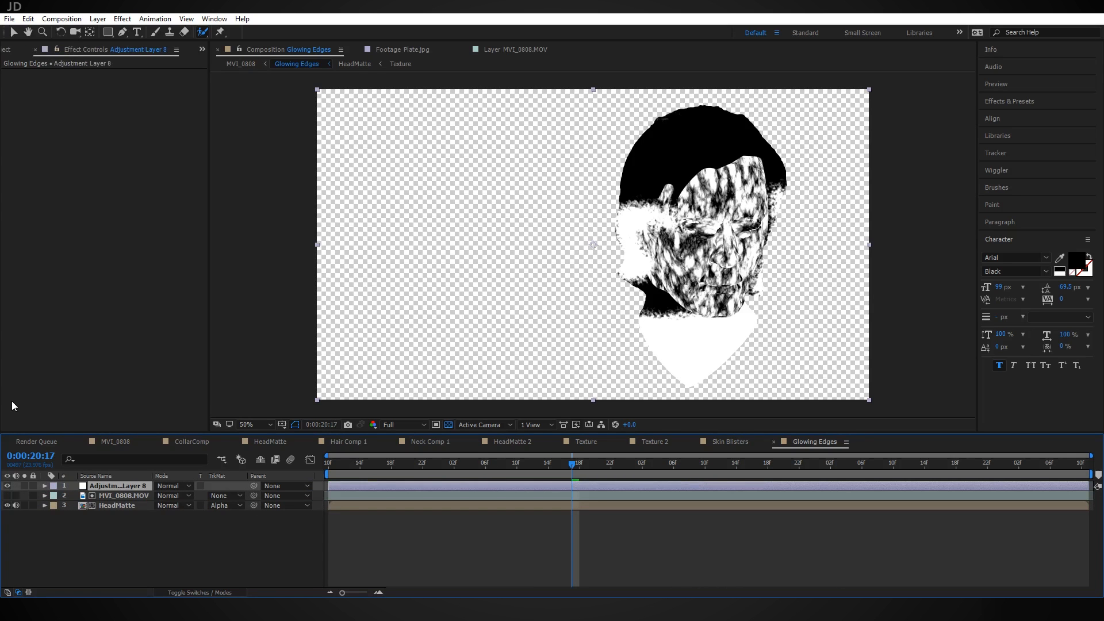
{"action": "key", "text": "ctrl+space"}
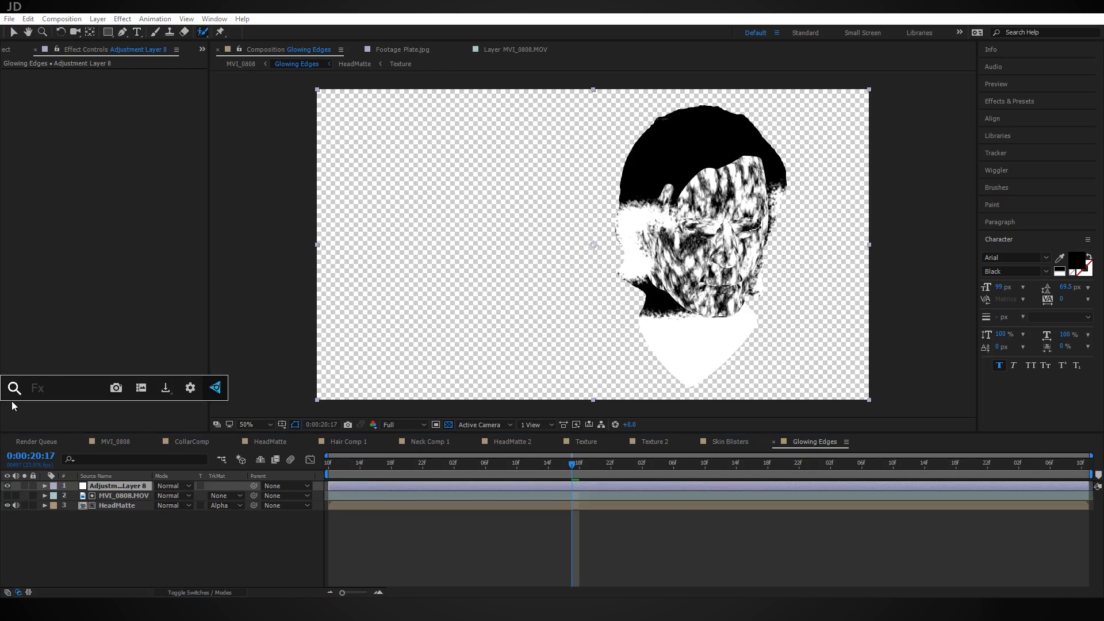
{"action": "type", "text": "luma"}
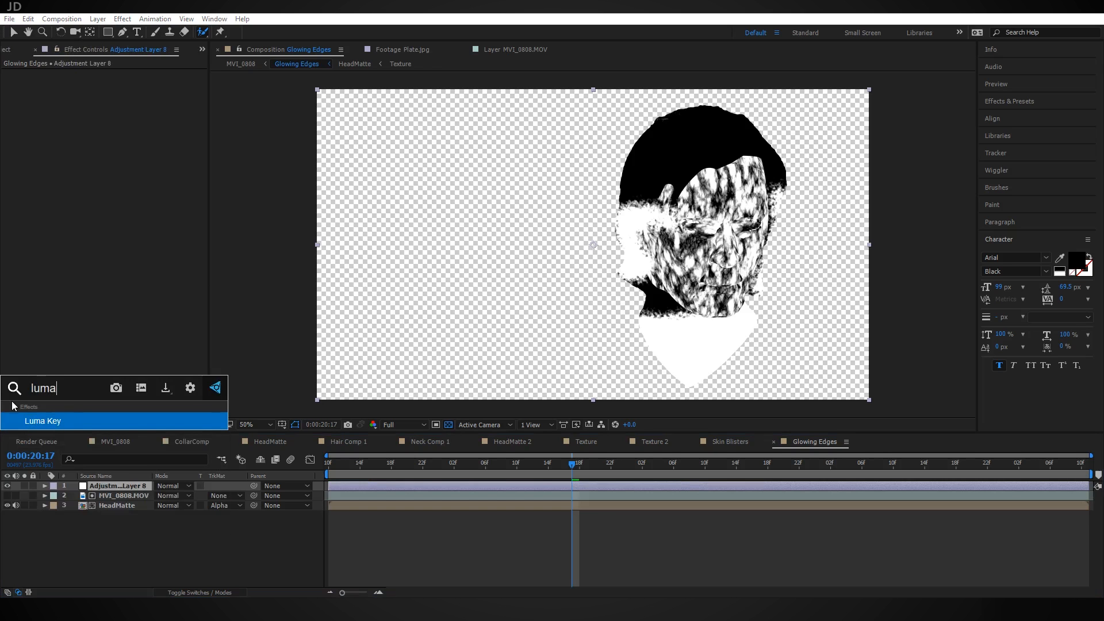
{"action": "key", "text": "Return"}
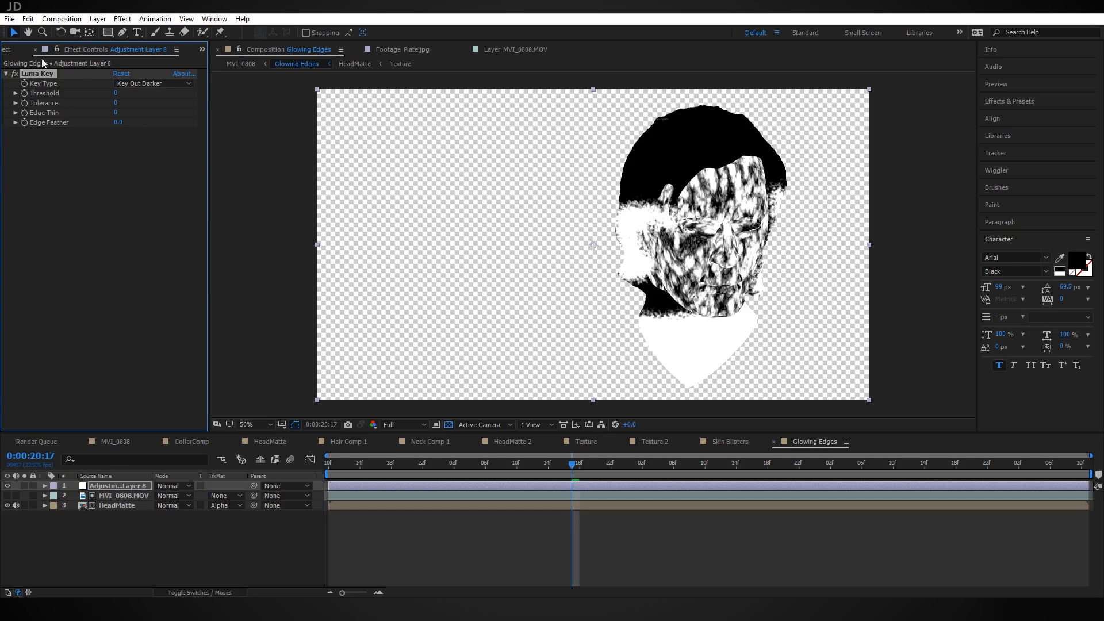
{"action": "left_click", "coordinate": [138, 84]}
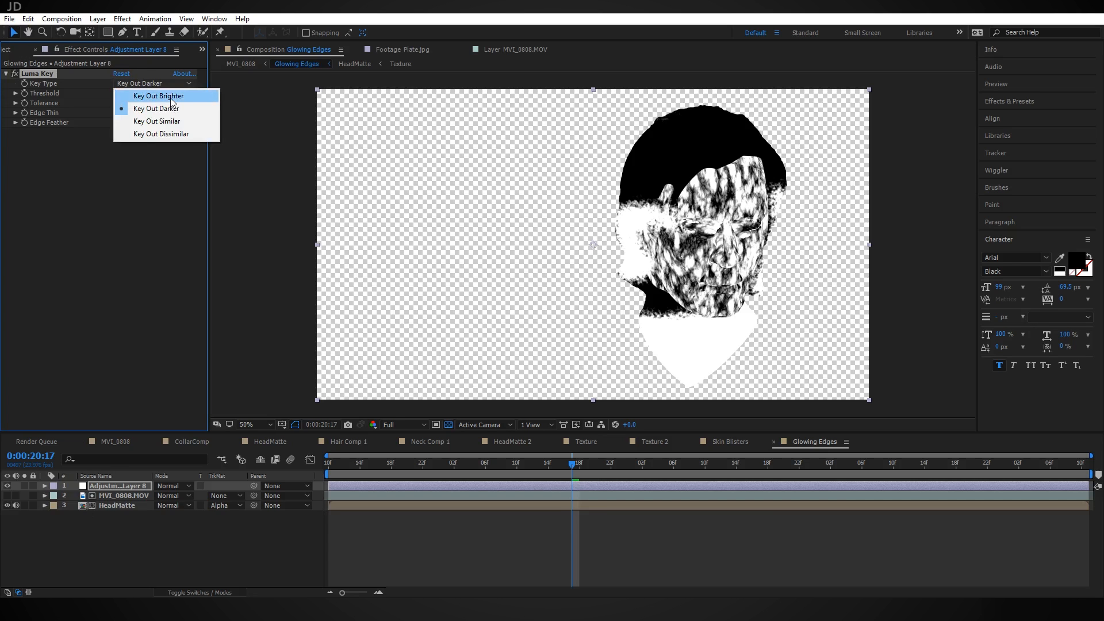
{"action": "left_click", "coordinate": [158, 96]}
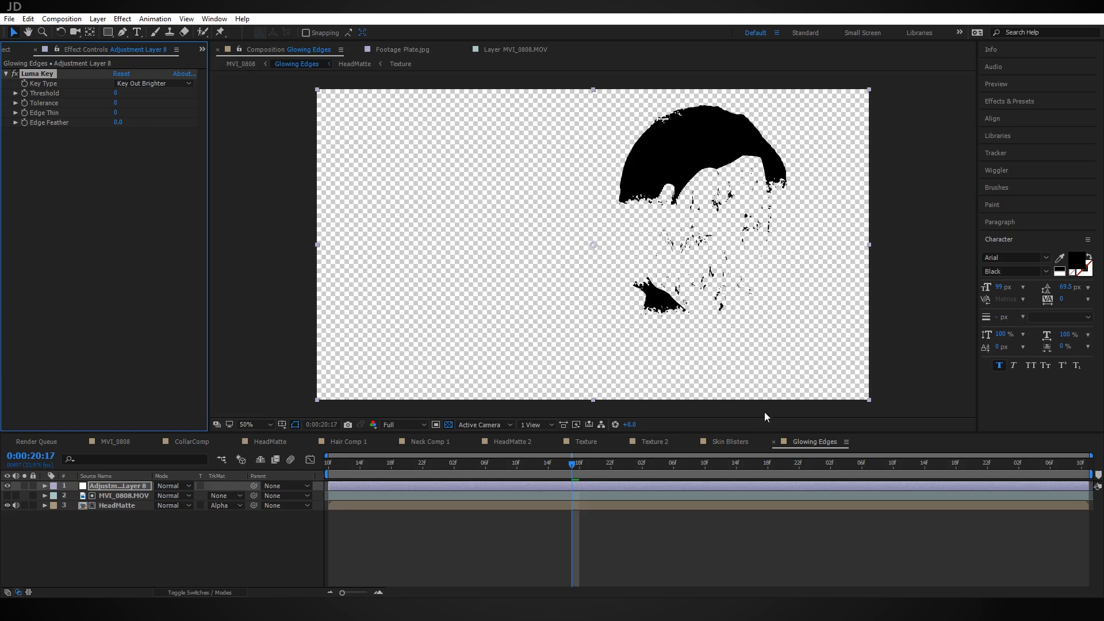
{"action": "scroll", "coordinate": [741, 222], "scroll_direction": "up", "scroll_amount": 1}
{"action": "left_click_drag", "start_coordinate": [805, 227], "coordinate": [546, 241]}
{"action": "scroll", "coordinate": [546, 241], "scroll_direction": "down", "scroll_amount": 1}
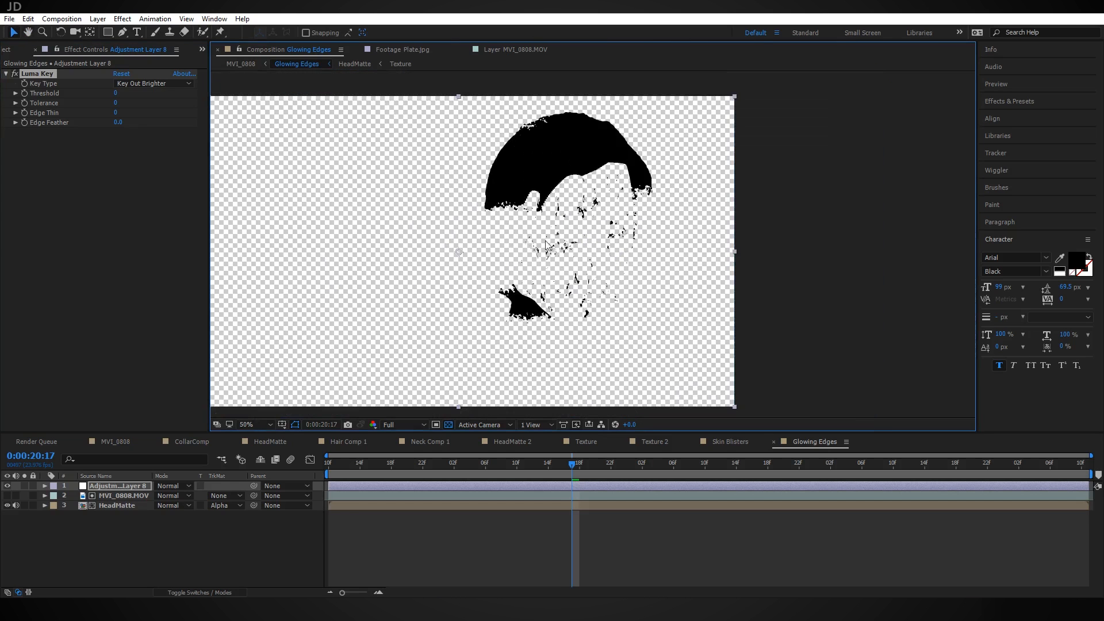
{"action": "left_click_drag", "start_coordinate": [563, 468], "coordinate": [502, 467]}
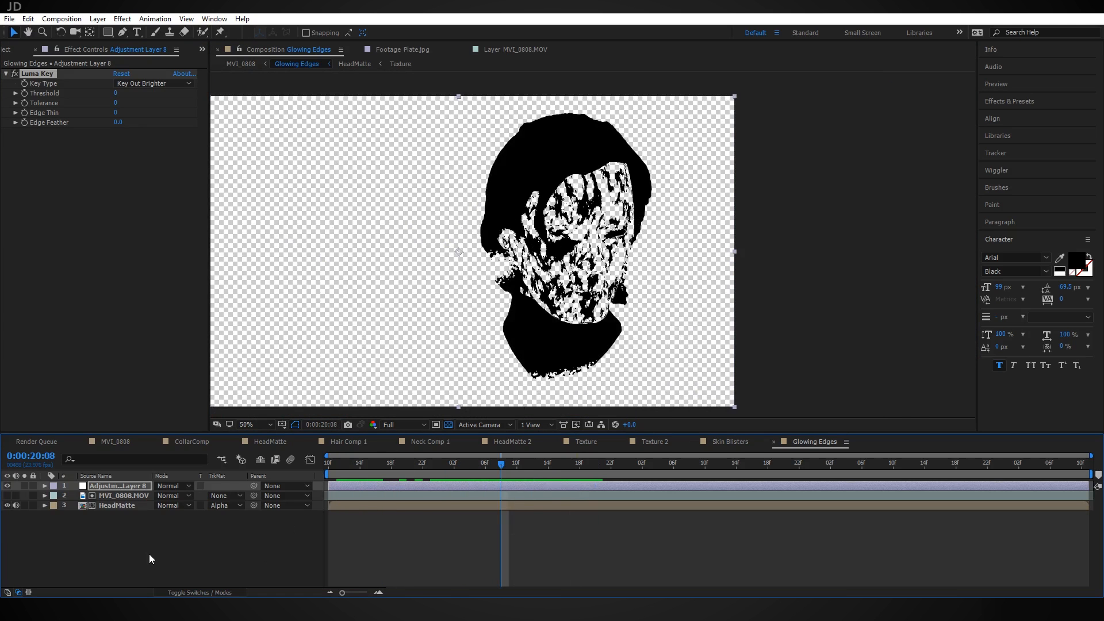
Pre-compose the adjustment layer, MVI_0808.MOV and HeadMatte together as Glow Matte
{"action": "left_click_drag", "start_coordinate": [136, 544], "coordinate": [127, 485]}
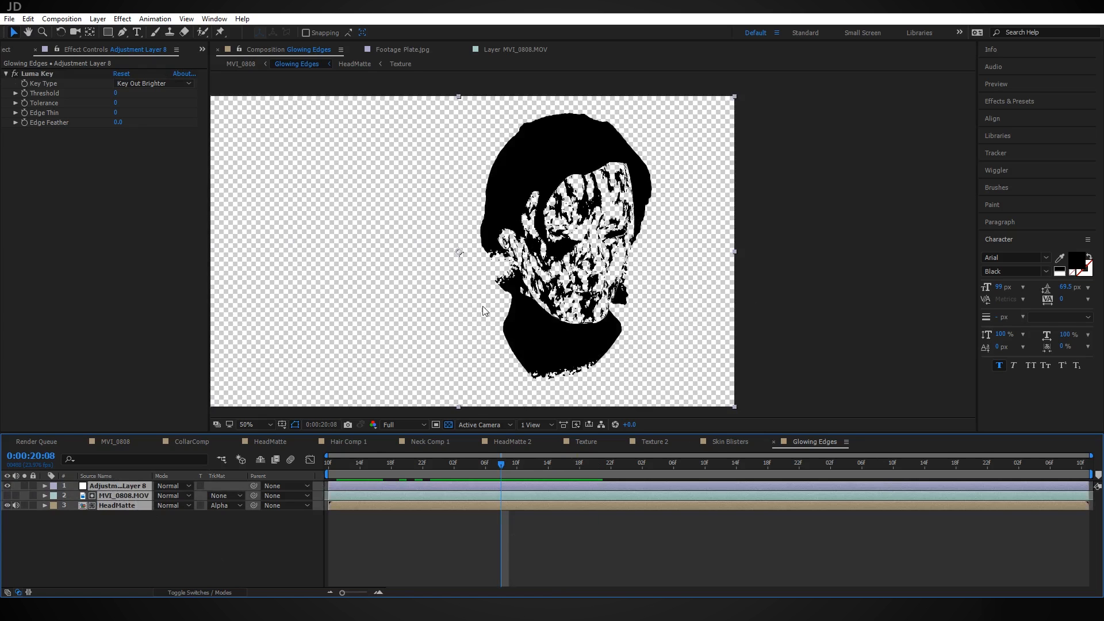
{"action": "key", "text": "ctrl+shift+c"}
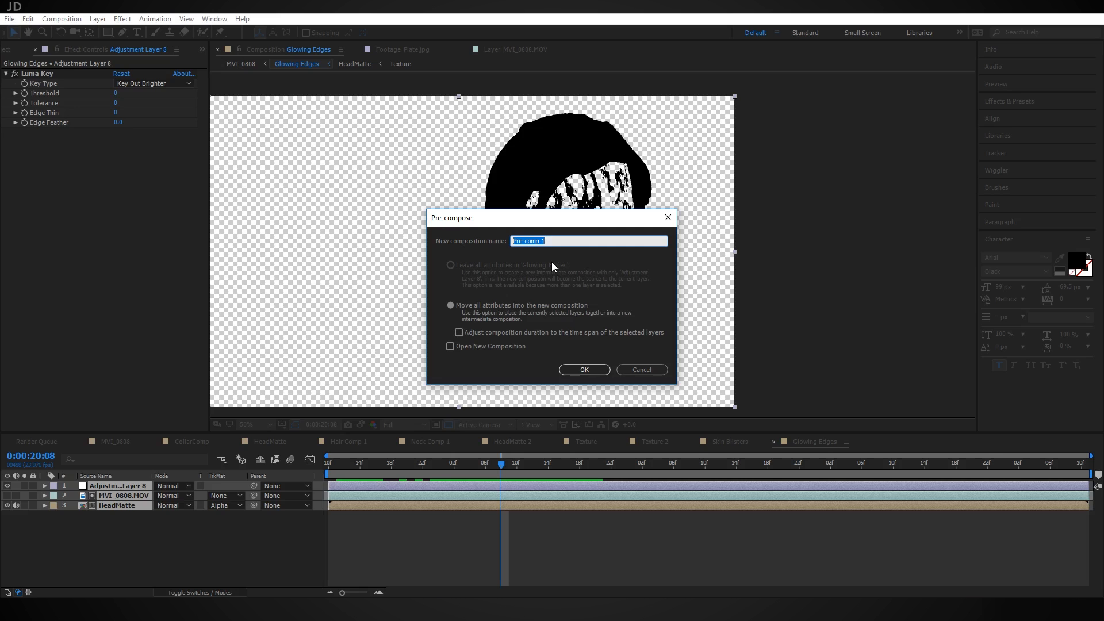
{"action": "type", "text": "Glow Matte"}
{"action": "key", "text": "Return"}
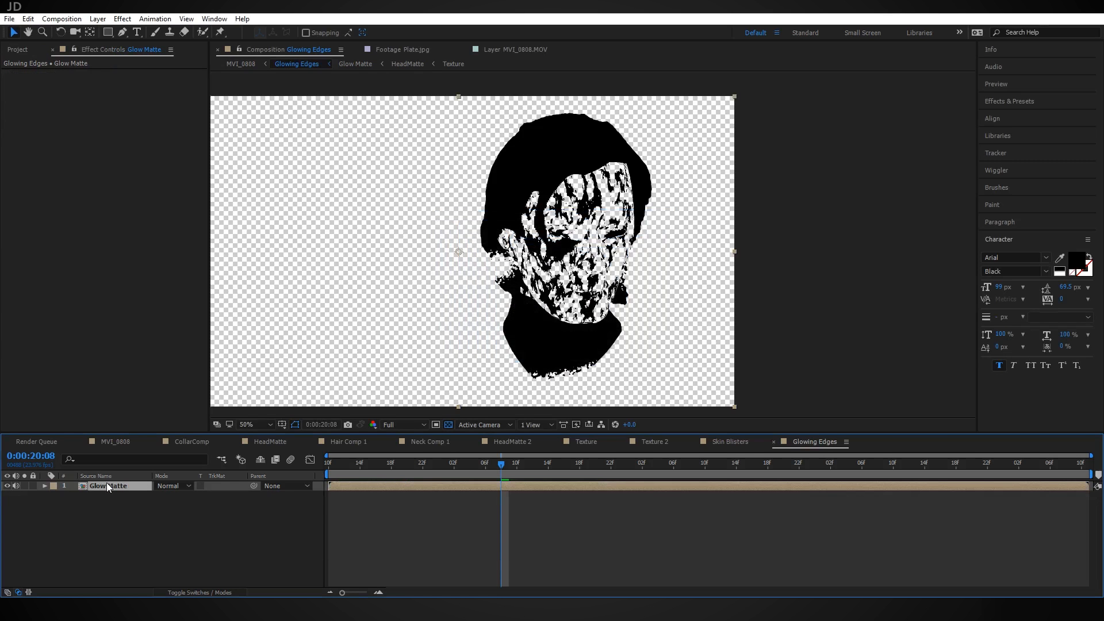
Duplicate the Glow Matte layer and set the lower copy's track matte to Alpha Inverted Matte
{"action": "key", "text": "ctrl+d"}
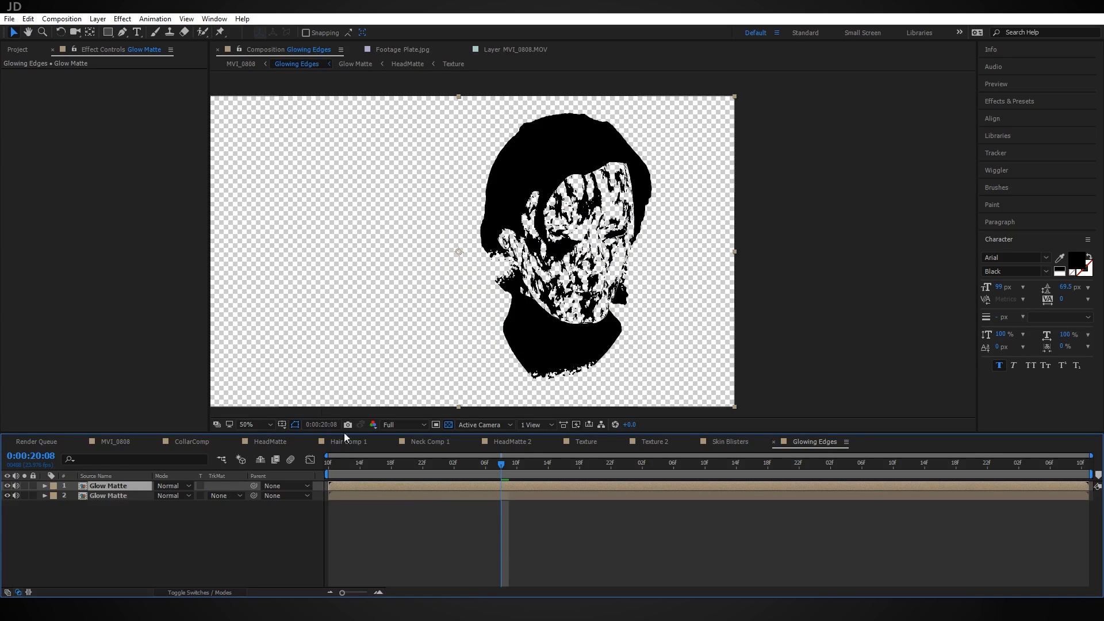
{"action": "left_click", "coordinate": [128, 497]}
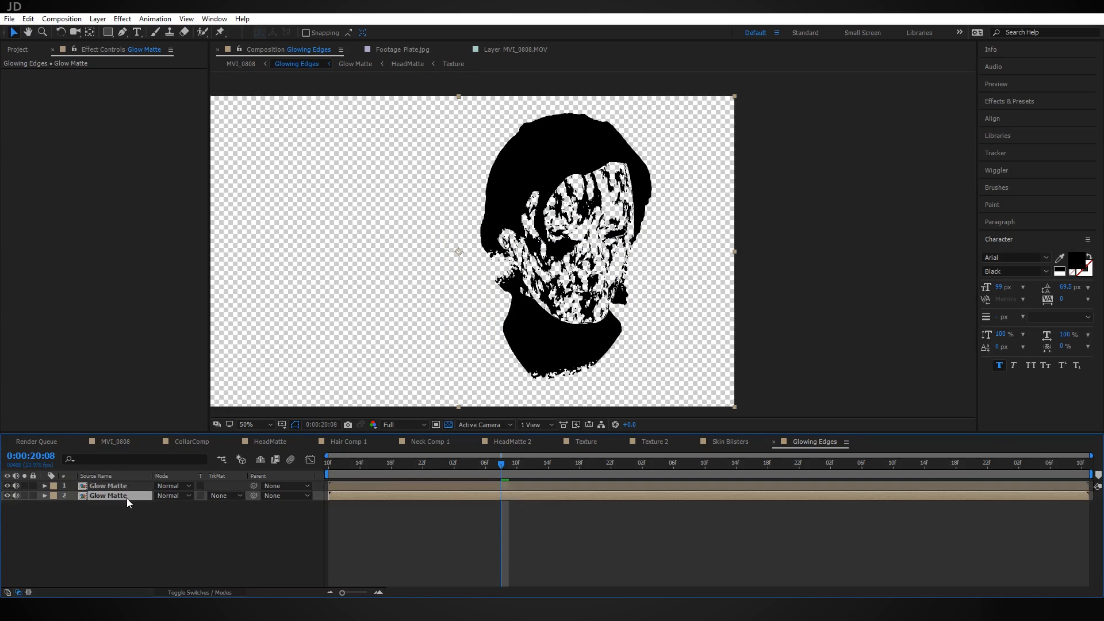
{"action": "left_click", "coordinate": [218, 496]}
{"action": "left_click", "coordinate": [344, 538]}
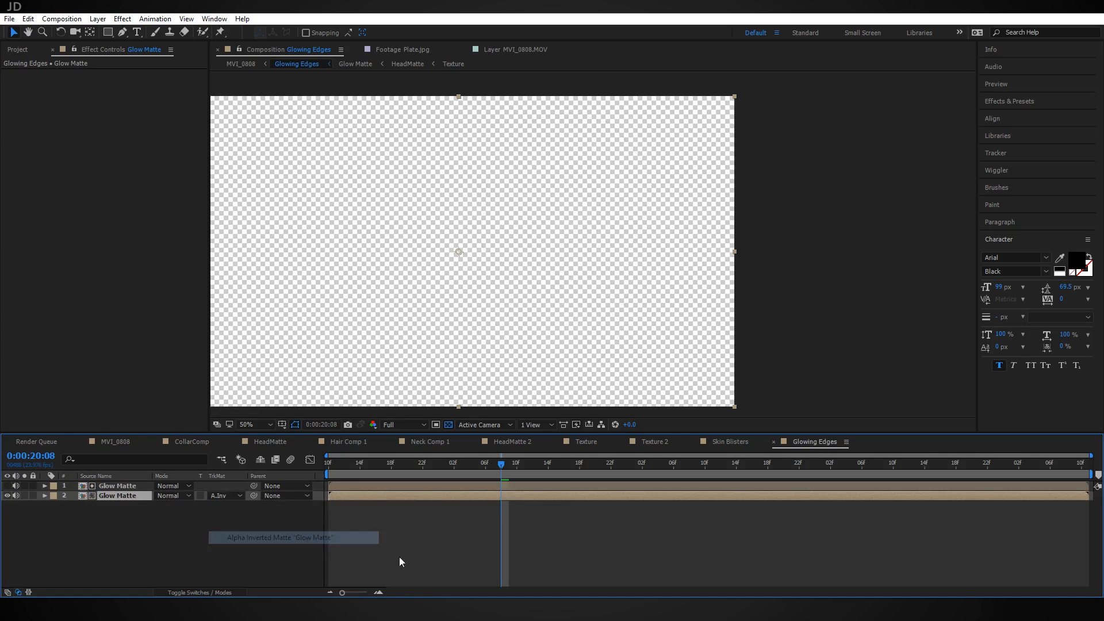
{"action": "left_click_drag", "start_coordinate": [511, 234], "coordinate": [616, 238]}
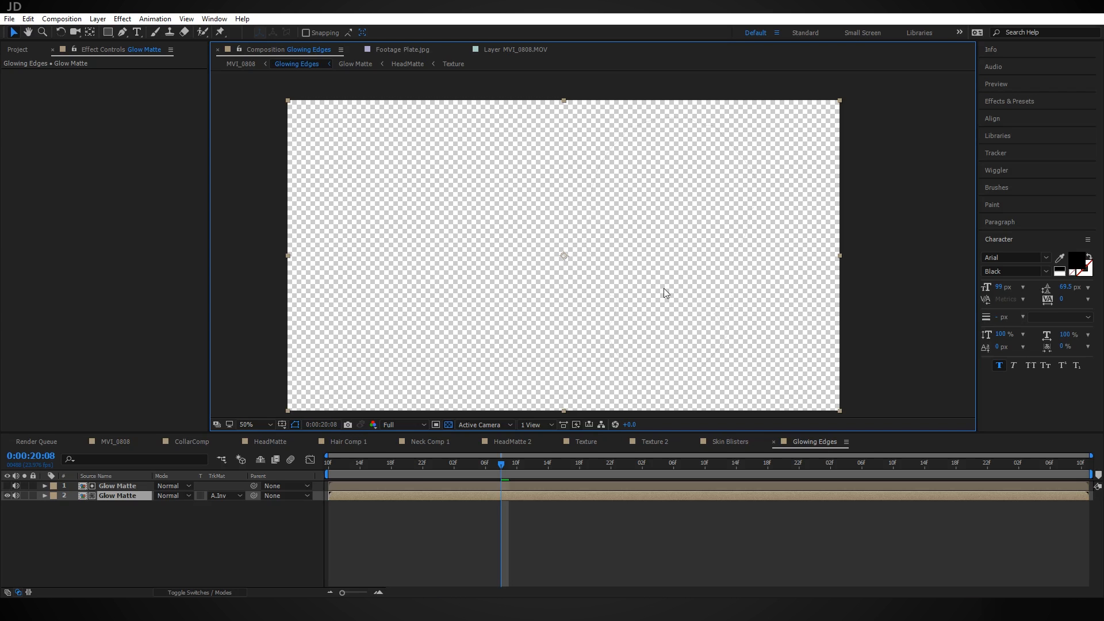
Apply Turbulent Displace to the lower Glow Matte layer and inspect the resulting edges on the face up close
{"action": "left_click", "coordinate": [119, 486]}
{"action": "left_click", "coordinate": [126, 496]}
{"action": "key", "text": "ctrl+space"}
{"action": "type", "text": "turb"}
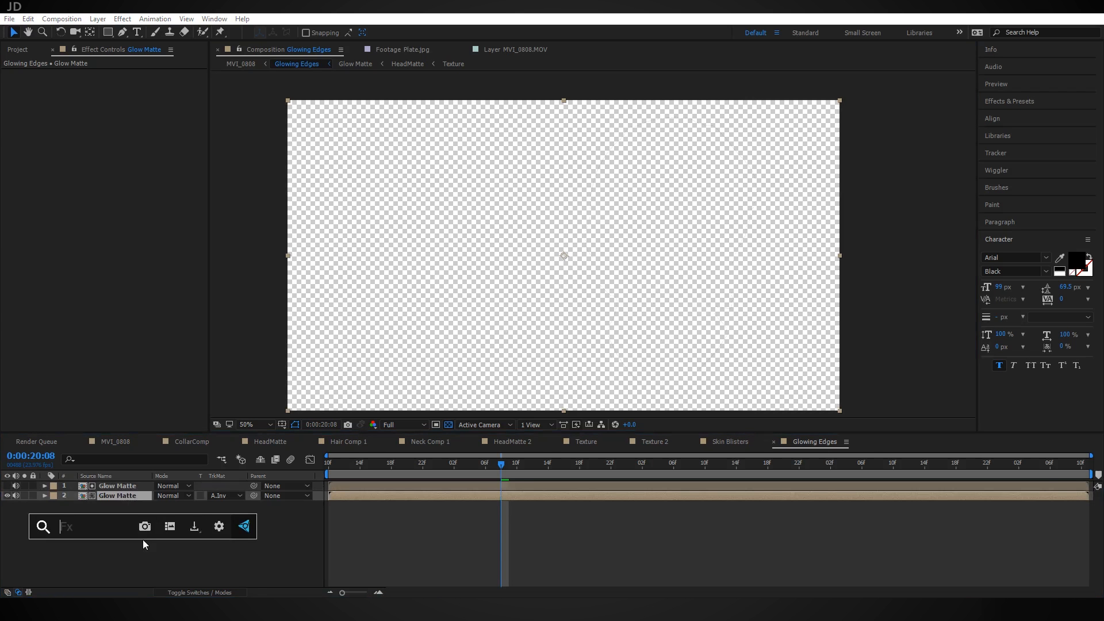
{"action": "key", "text": "Return"}
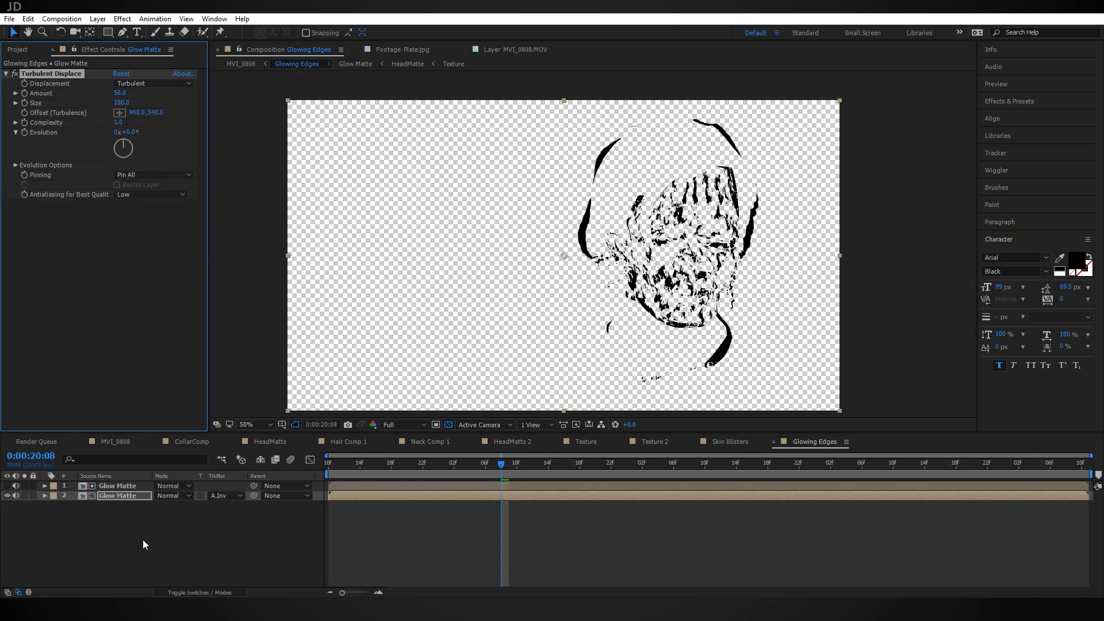
{"action": "left_click_drag", "start_coordinate": [738, 253], "coordinate": [661, 234]}
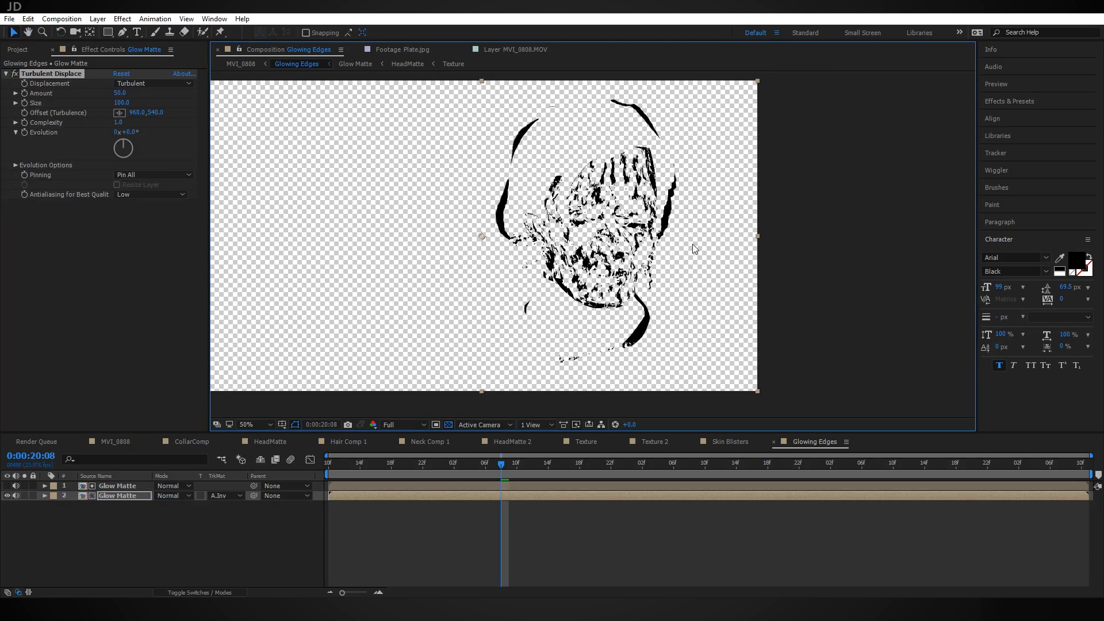
{"action": "scroll", "coordinate": [659, 257], "scroll_direction": "up", "scroll_amount": 2}
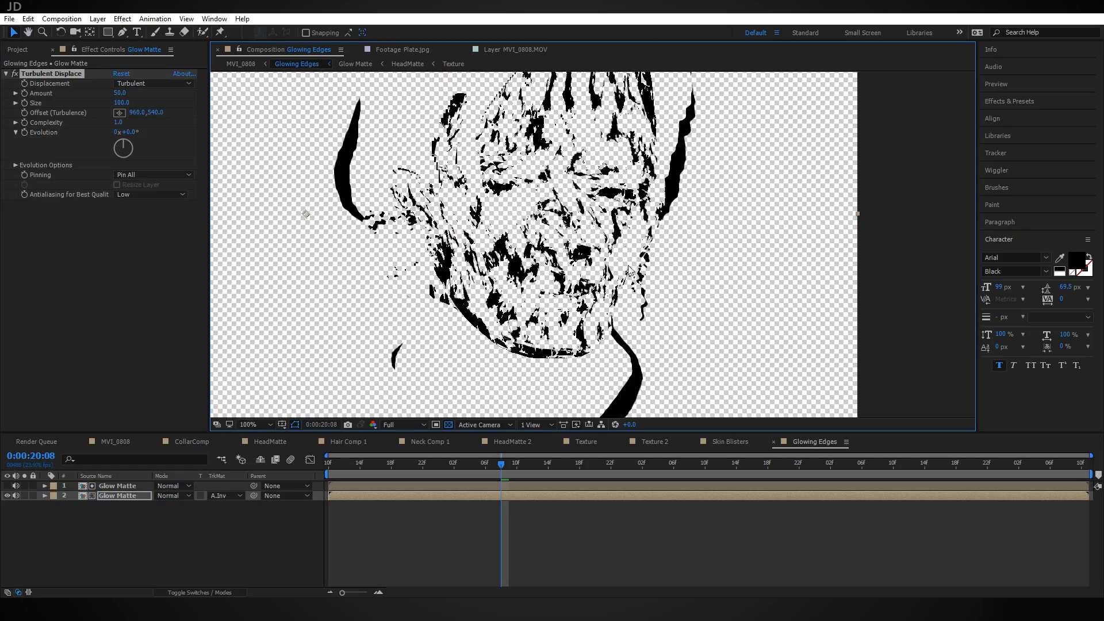
Set the lower Glow Matte layer's Turbulent Displace to Amount 48 and Size 23, checking the displaced edges on the face
{"action": "left_click_drag", "start_coordinate": [305, 214], "coordinate": [325, 249]}
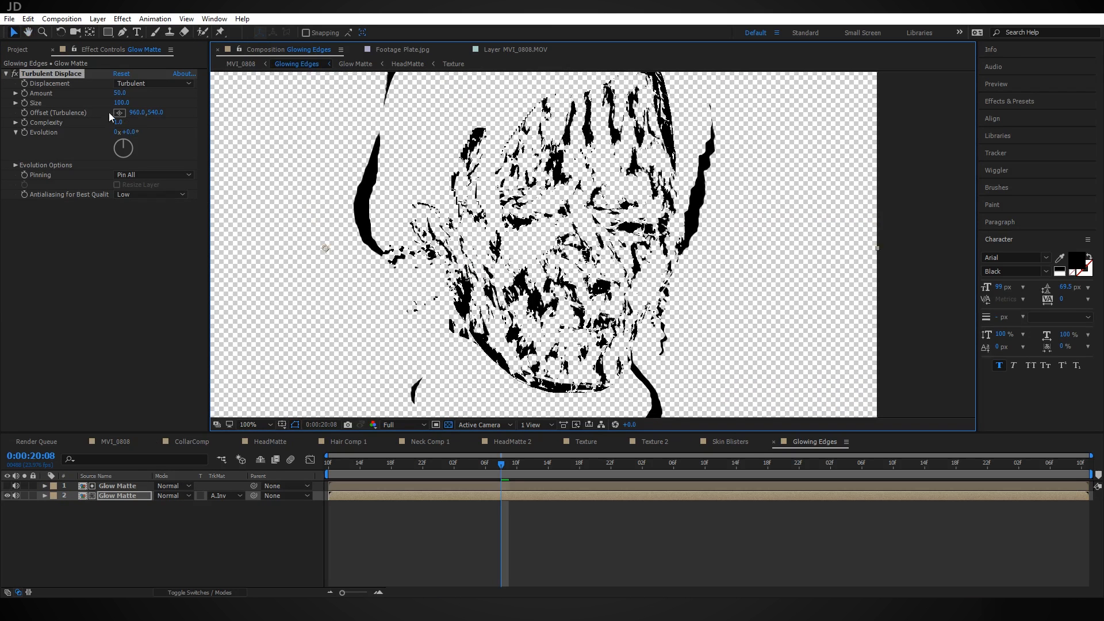
{"action": "left_click_drag", "start_coordinate": [127, 106], "coordinate": [105, 95]}
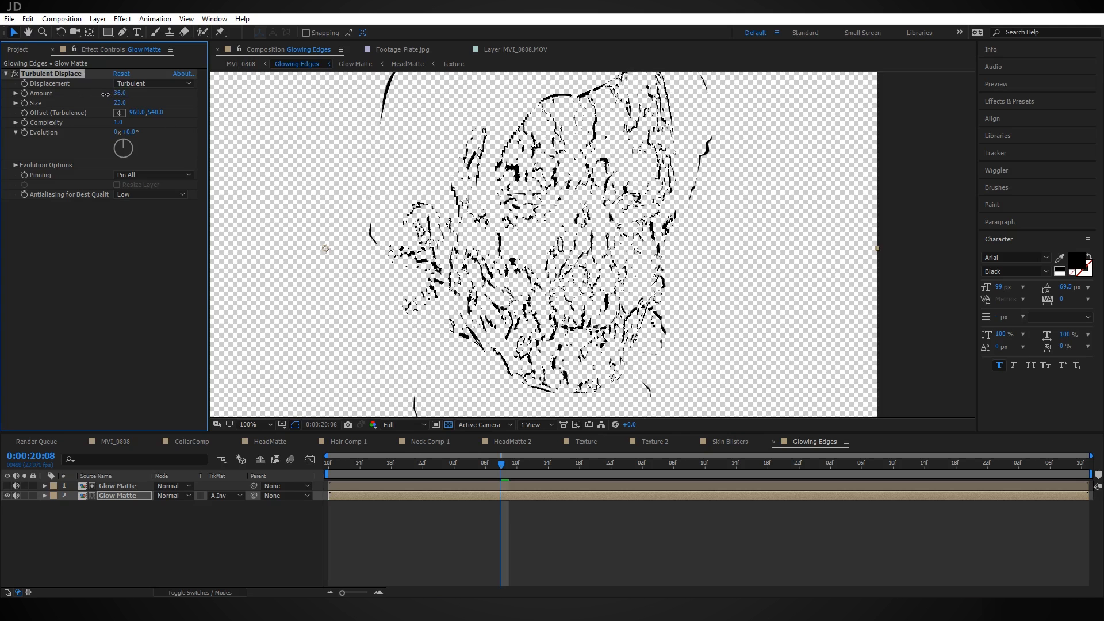
{"action": "scroll", "coordinate": [586, 251], "scroll_direction": "down", "scroll_amount": 1}
{"action": "left_click_drag", "start_coordinate": [628, 248], "coordinate": [610, 243]}
{"action": "scroll", "coordinate": [614, 259], "scroll_direction": "up", "scroll_amount": 1}
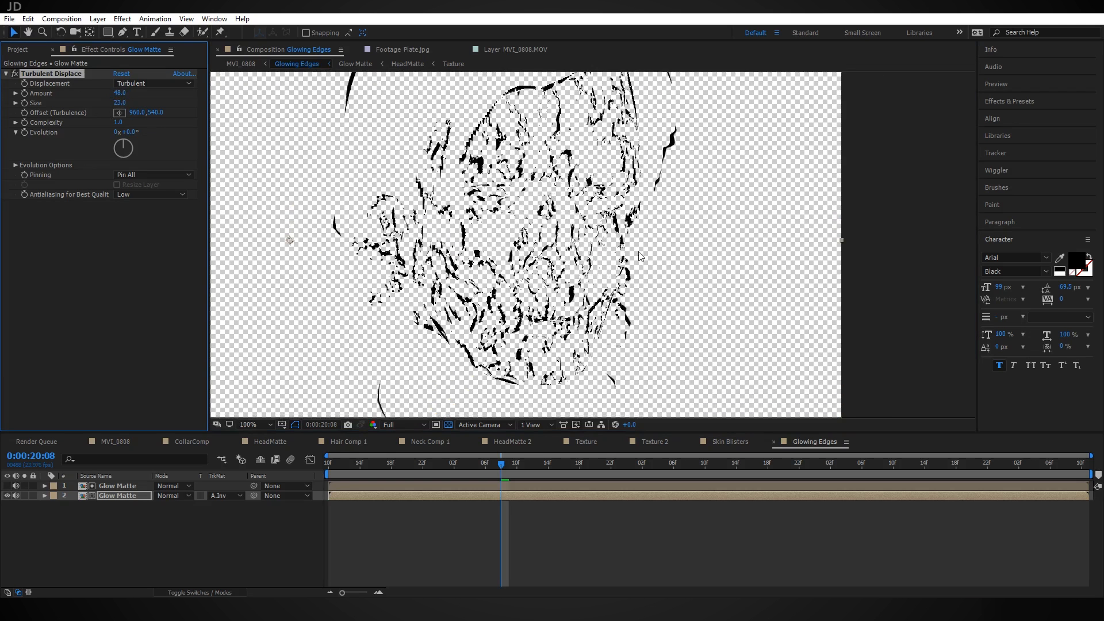
{"action": "scroll", "coordinate": [597, 289], "scroll_direction": "down", "scroll_amount": 1}
{"action": "left_click_drag", "start_coordinate": [635, 291], "coordinate": [651, 298]}
{"action": "scroll", "coordinate": [651, 298], "scroll_direction": "up", "scroll_amount": 1}
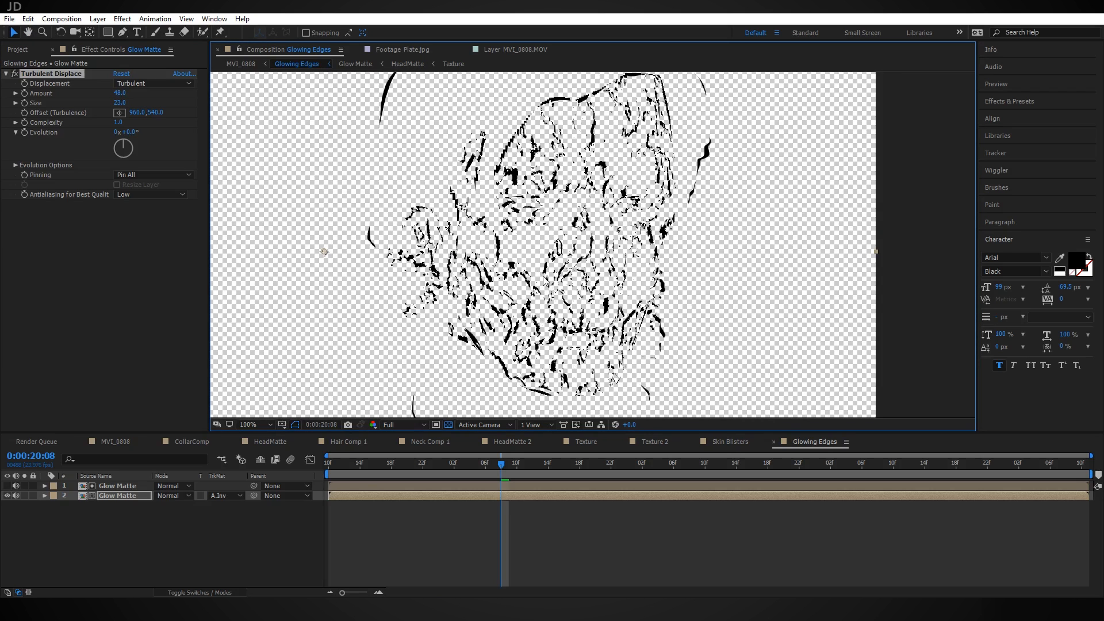
Apply Matte Choker to the upper Glow Matte layer
{"action": "left_click", "coordinate": [137, 487]}
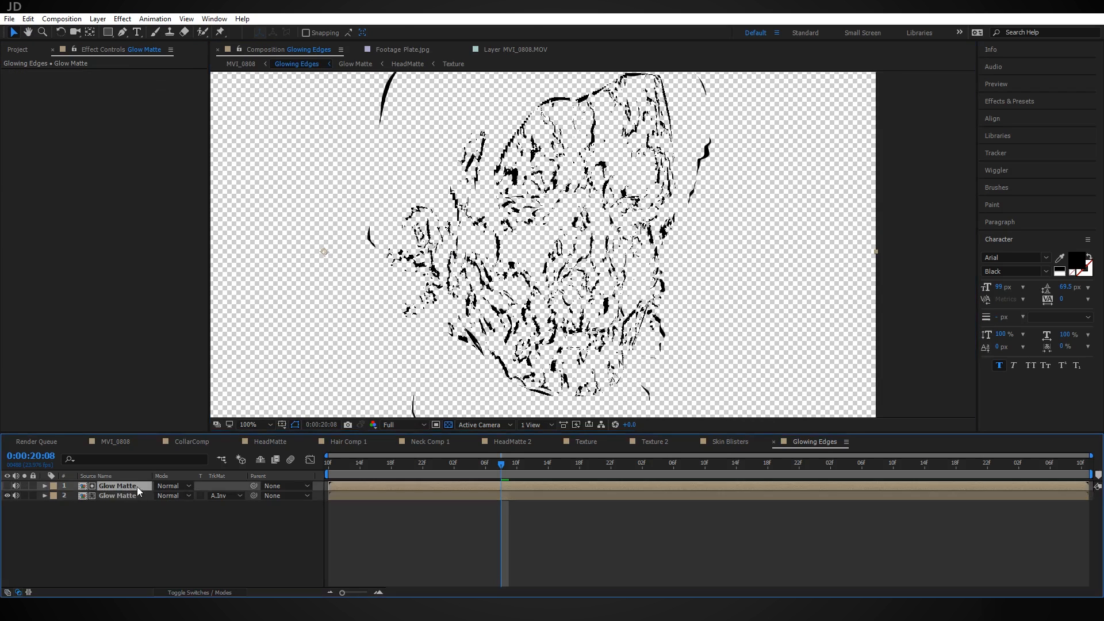
{"action": "key", "text": "ctrl+space"}
{"action": "type", "text": "matte"}
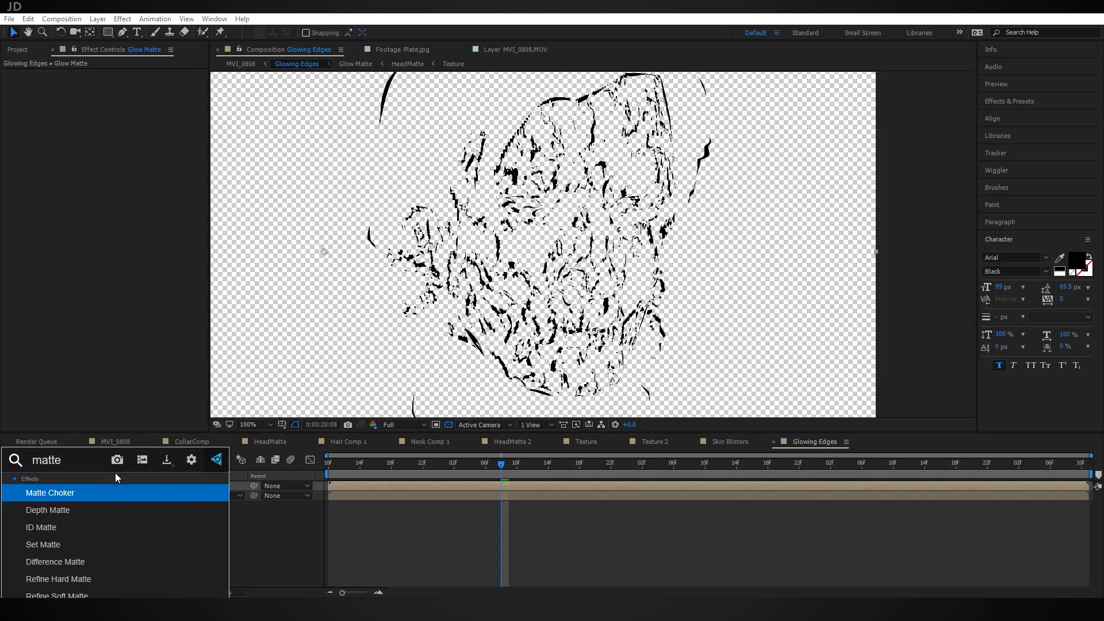
{"action": "key", "text": "Return"}
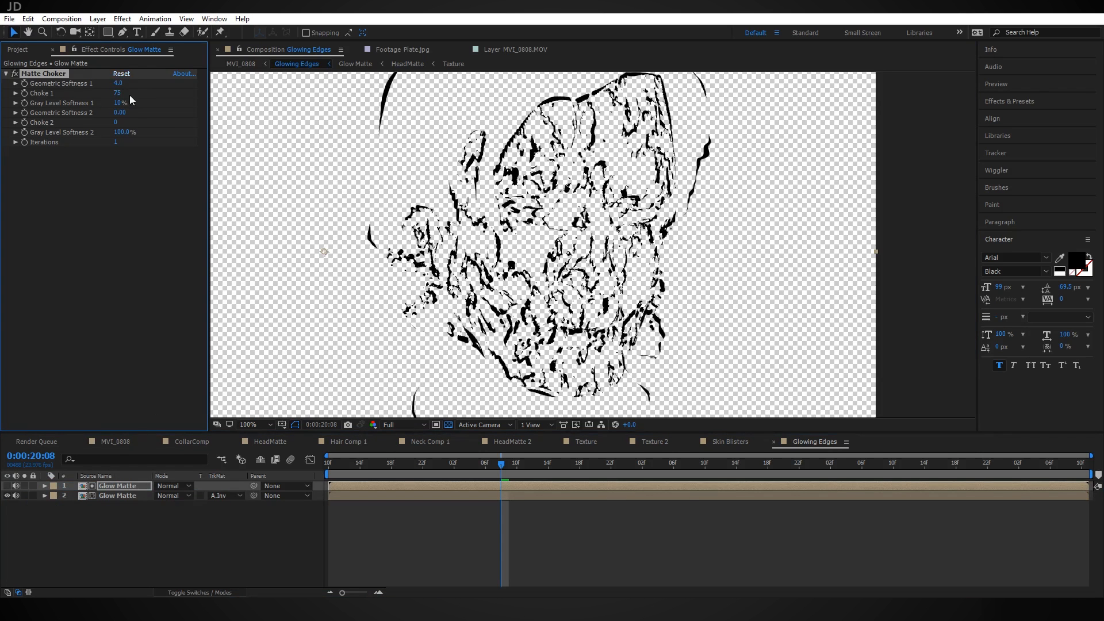
Try raising the Matte Choker's Choke 1 to 124 and duplicating the effect, and undo both changes
{"action": "left_click_drag", "start_coordinate": [117, 94], "coordinate": [156, 94]}
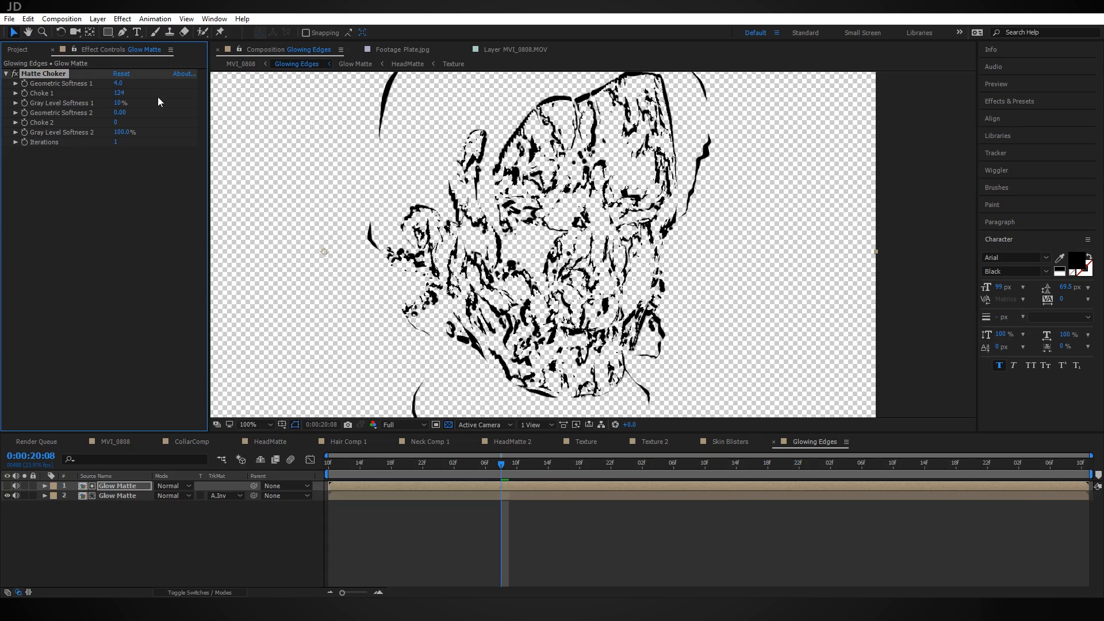
{"action": "key", "text": "ctrl+d"}
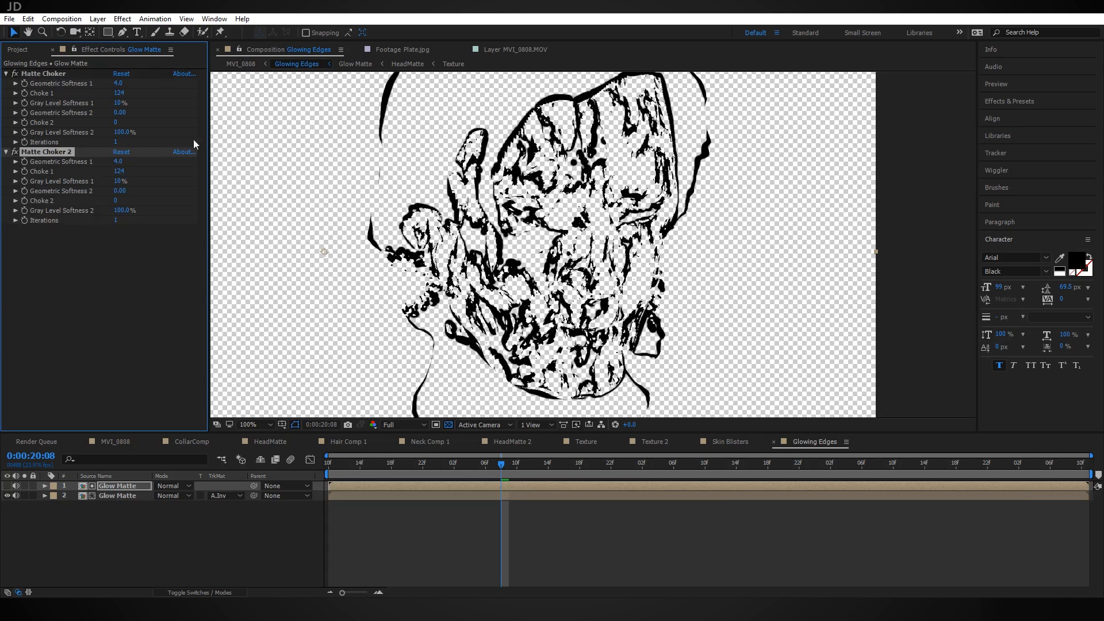
{"action": "key", "text": "ctrl+z"}
{"action": "key", "text": "ctrl+z"}
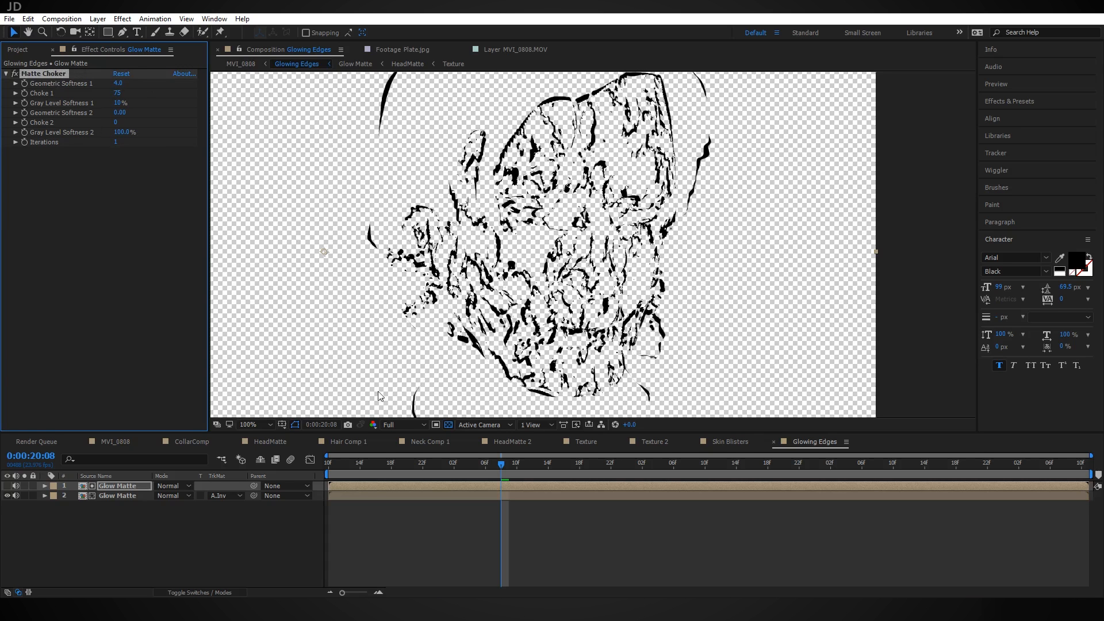
Apply Fractal Noise to the lower Glow Matte layer, after its Turbulent Displace effect
{"action": "key", "text": "comma"}
{"action": "scroll", "coordinate": [602, 289], "scroll_direction": "up", "scroll_amount": 1}
{"action": "left_click_drag", "start_coordinate": [602, 251], "coordinate": [507, 264]}
{"action": "scroll", "coordinate": [509, 299], "scroll_direction": "up", "scroll_amount": 1}
{"action": "left_click_drag", "start_coordinate": [406, 194], "coordinate": [481, 216]}
{"action": "scroll", "coordinate": [476, 225], "scroll_direction": "down", "scroll_amount": 1}
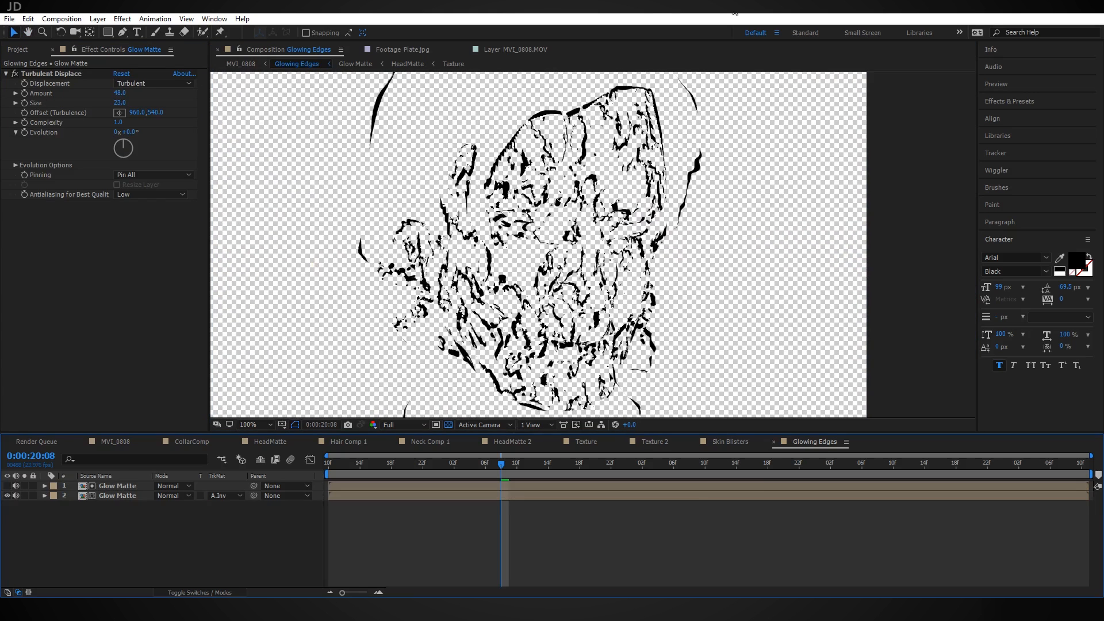
{"action": "left_click", "coordinate": [132, 497]}
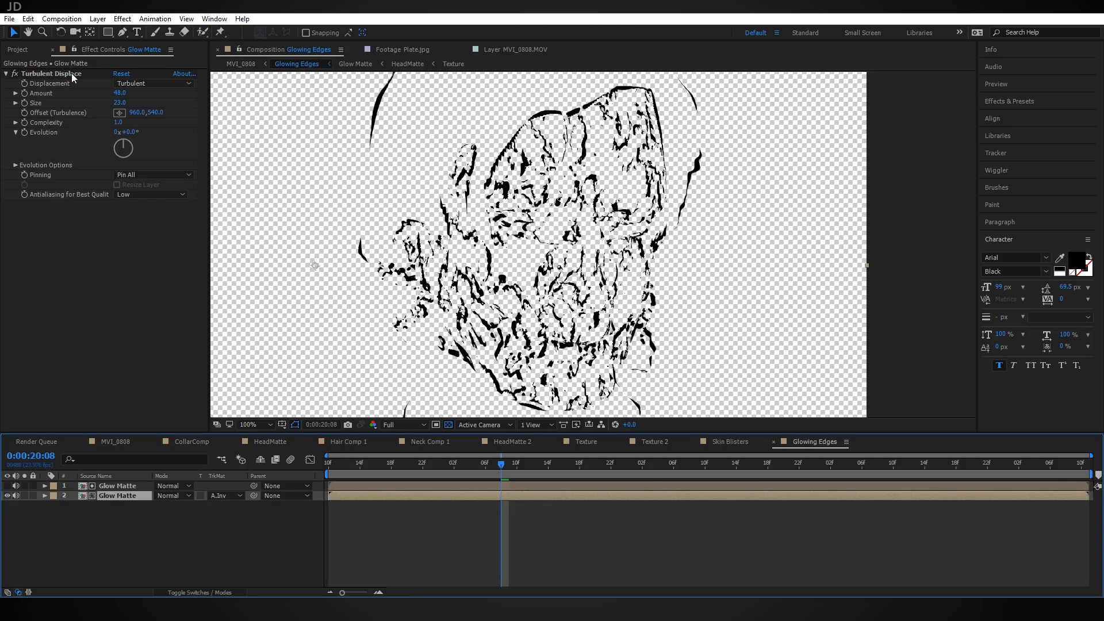
{"action": "key", "text": "ctrl+space"}
{"action": "type", "text": "fracta"}
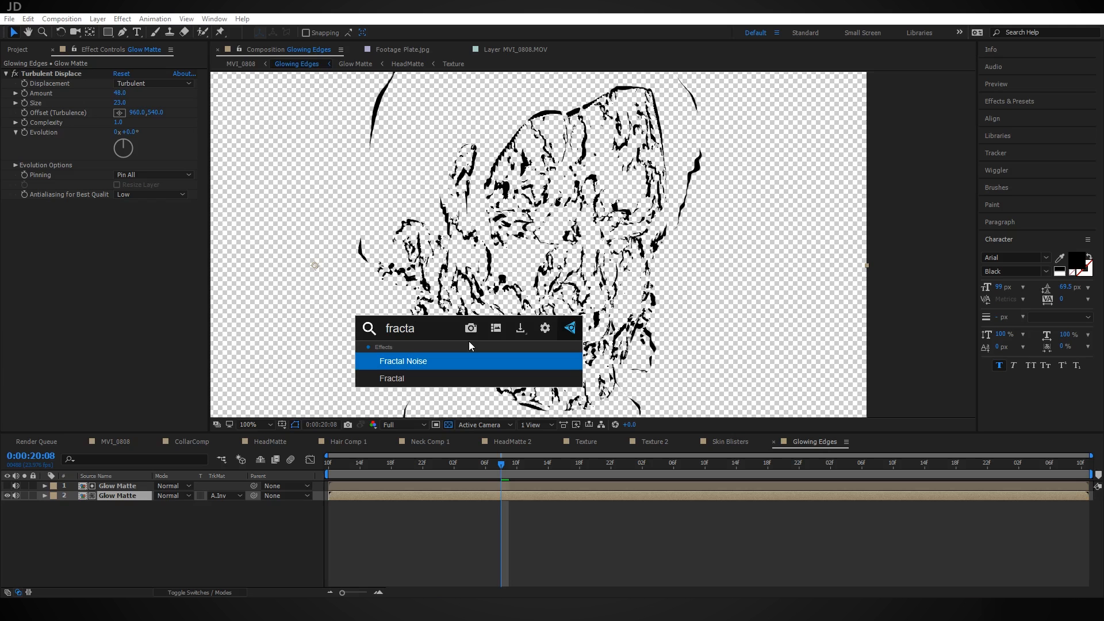
{"action": "key", "text": "Return"}
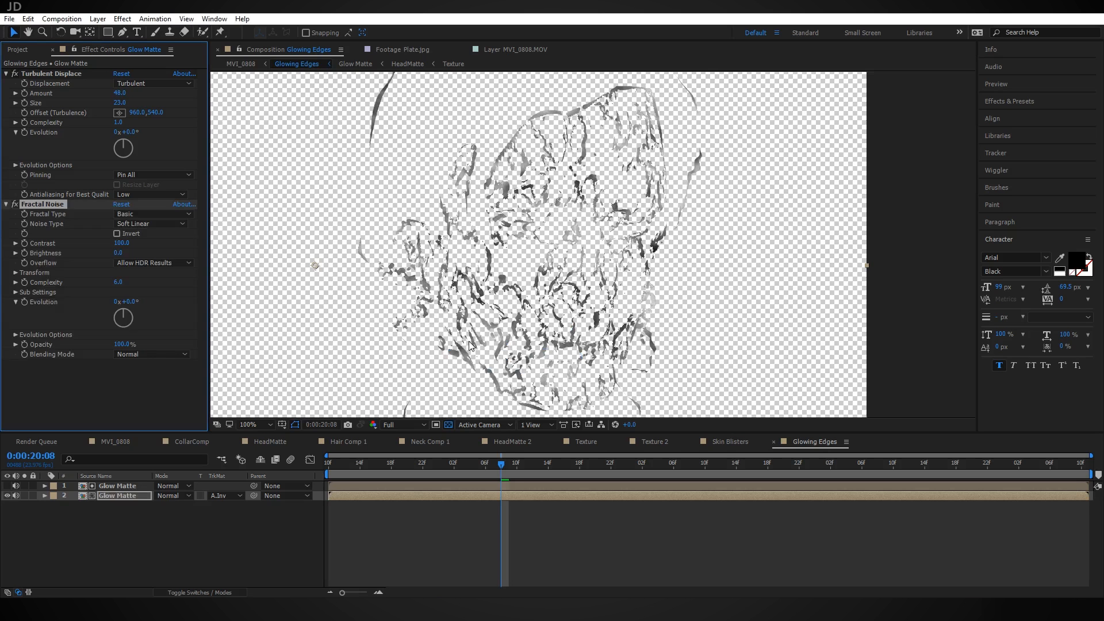
Set the Fractal Noise Brightness to 21 and check the lightened edges across the face
{"action": "left_click_drag", "start_coordinate": [628, 172], "coordinate": [576, 208]}
{"action": "left_click_drag", "start_coordinate": [585, 281], "coordinate": [611, 218]}
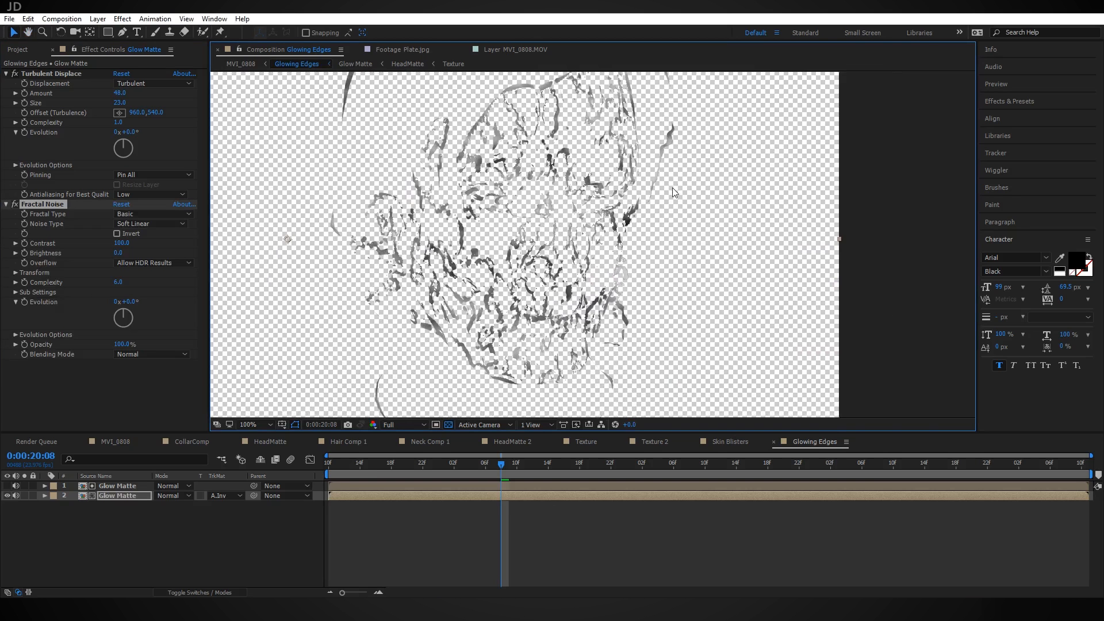
{"action": "left_click_drag", "start_coordinate": [118, 252], "coordinate": [132, 250]}
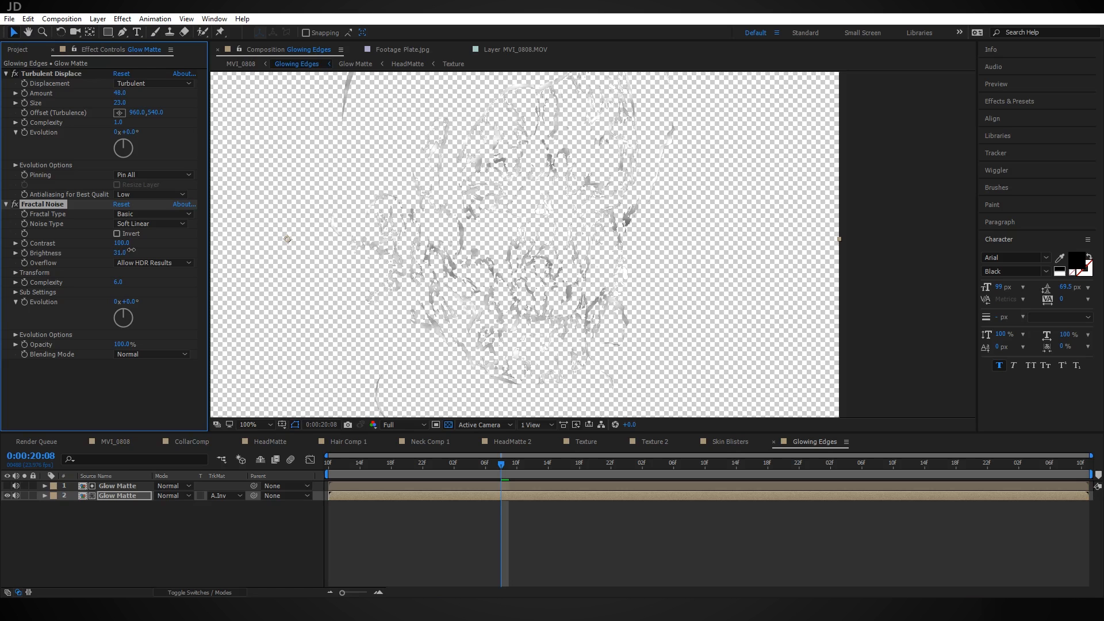
{"action": "scroll", "coordinate": [641, 252], "scroll_direction": "down", "scroll_amount": 2}
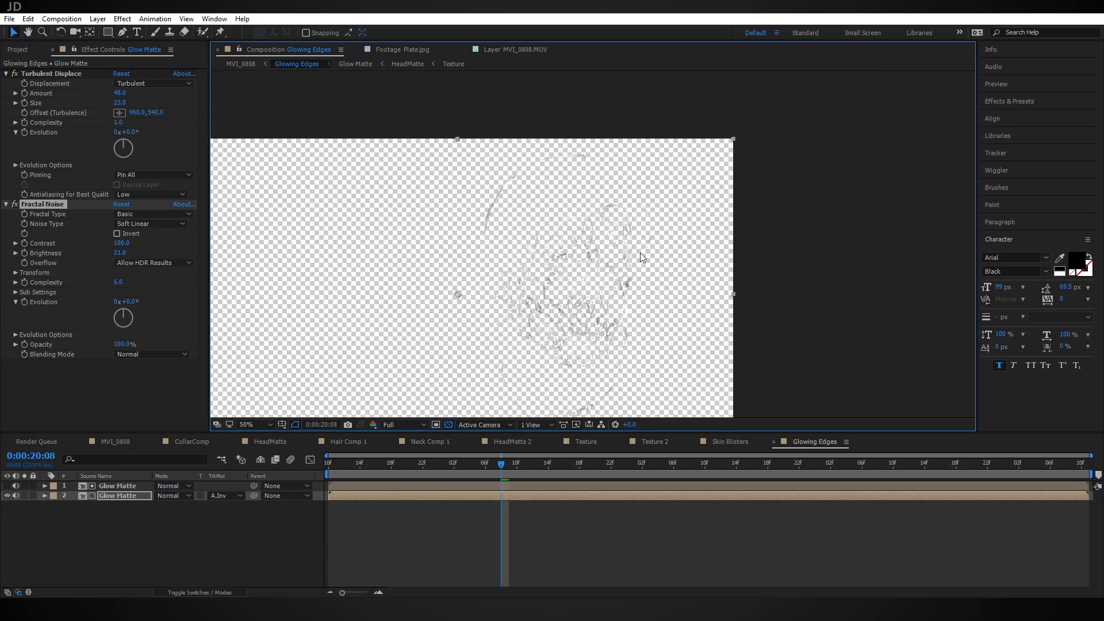
Add an adjustment layer above the Glow Matte layers and apply Solid Composite to it with the color set to black
{"action": "left_click", "coordinate": [177, 532]}
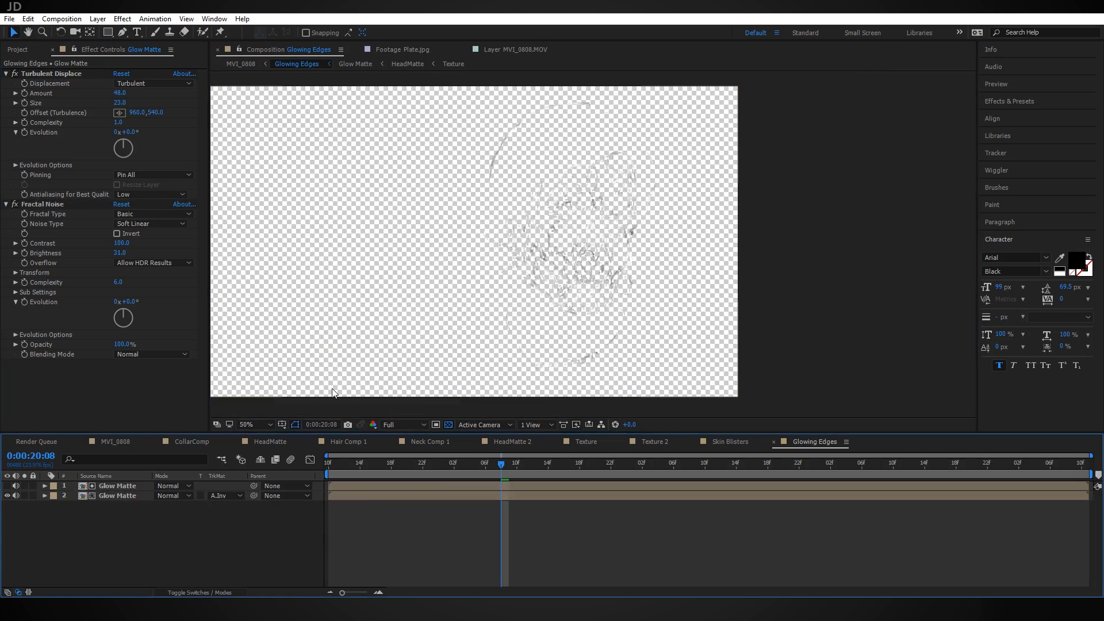
{"action": "key", "text": "ctrl+alt+y"}
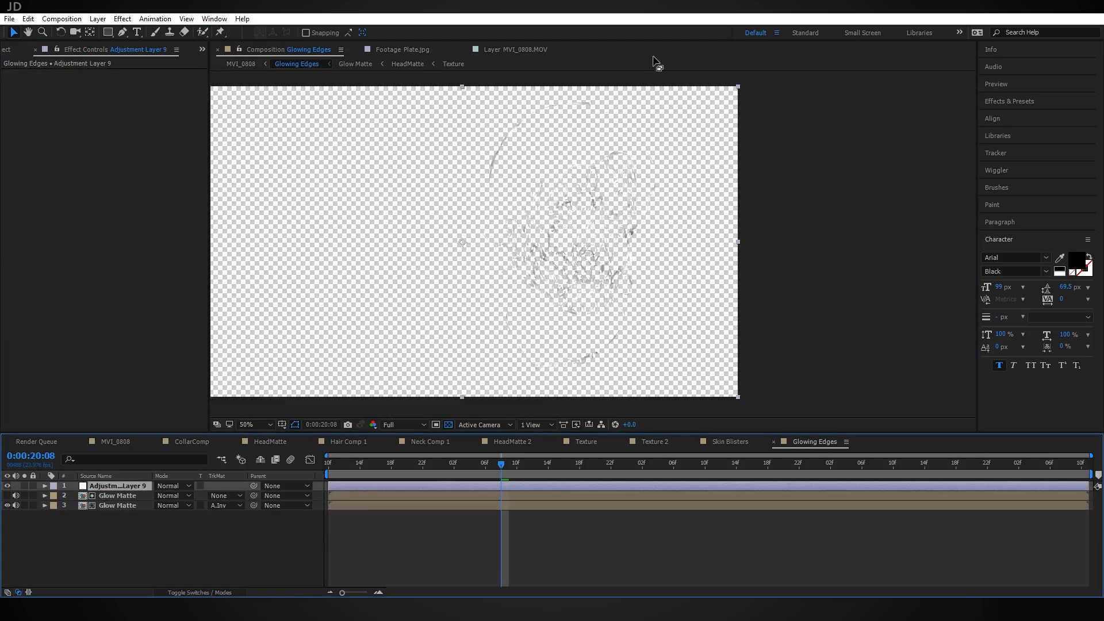
{"action": "key", "text": "ctrl+shift+a"}
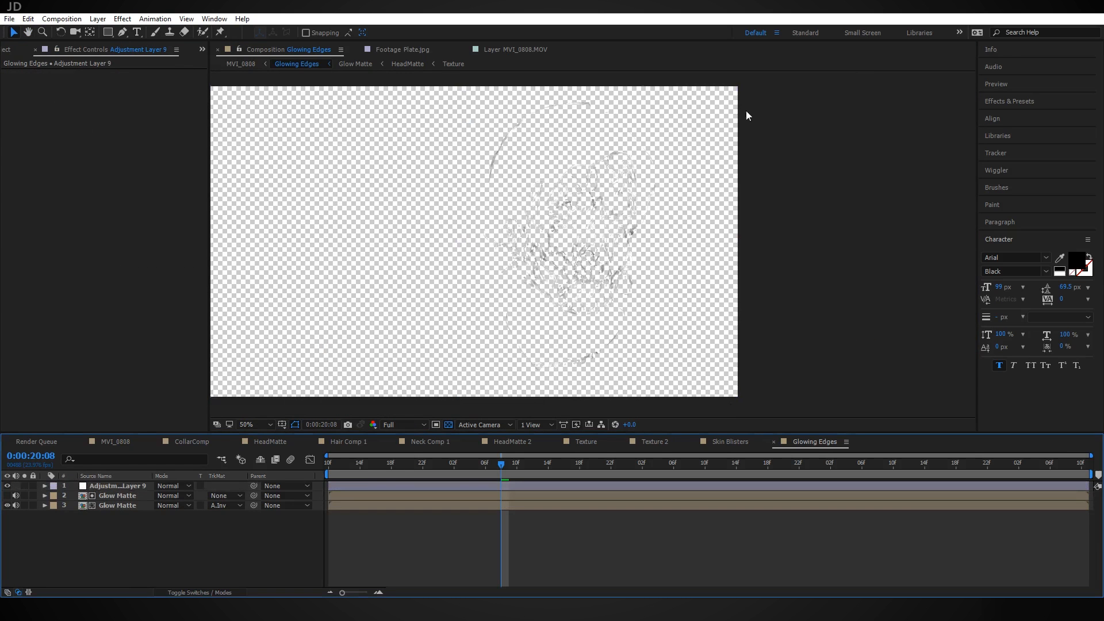
{"action": "left_click", "coordinate": [127, 489]}
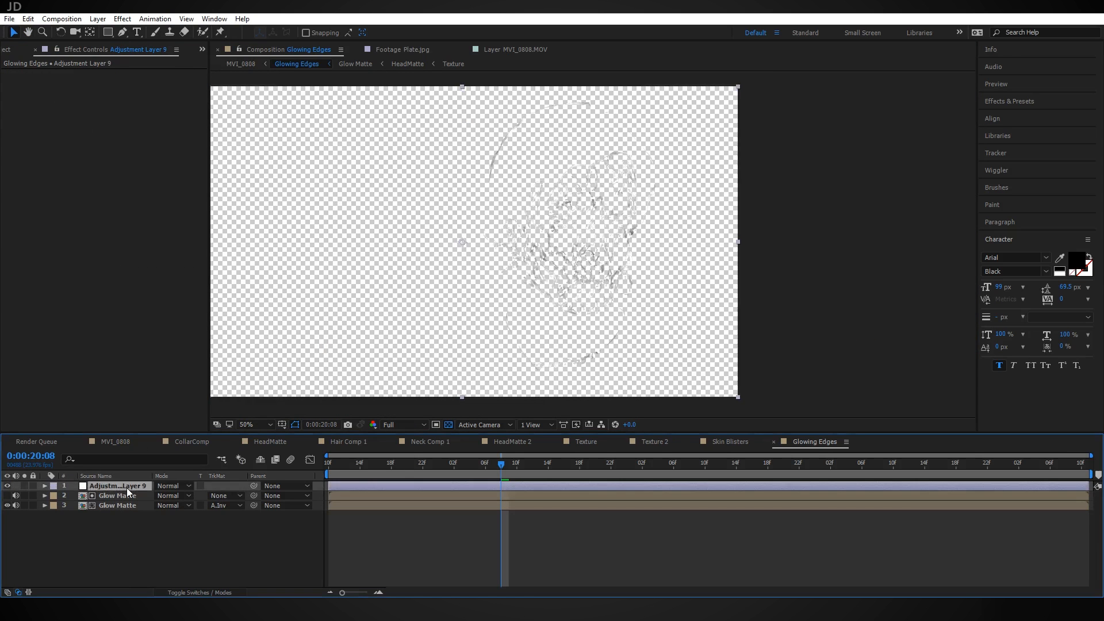
{"action": "key", "text": "ctrl+space"}
{"action": "type", "text": "solid"}
{"action": "key", "text": "Return"}
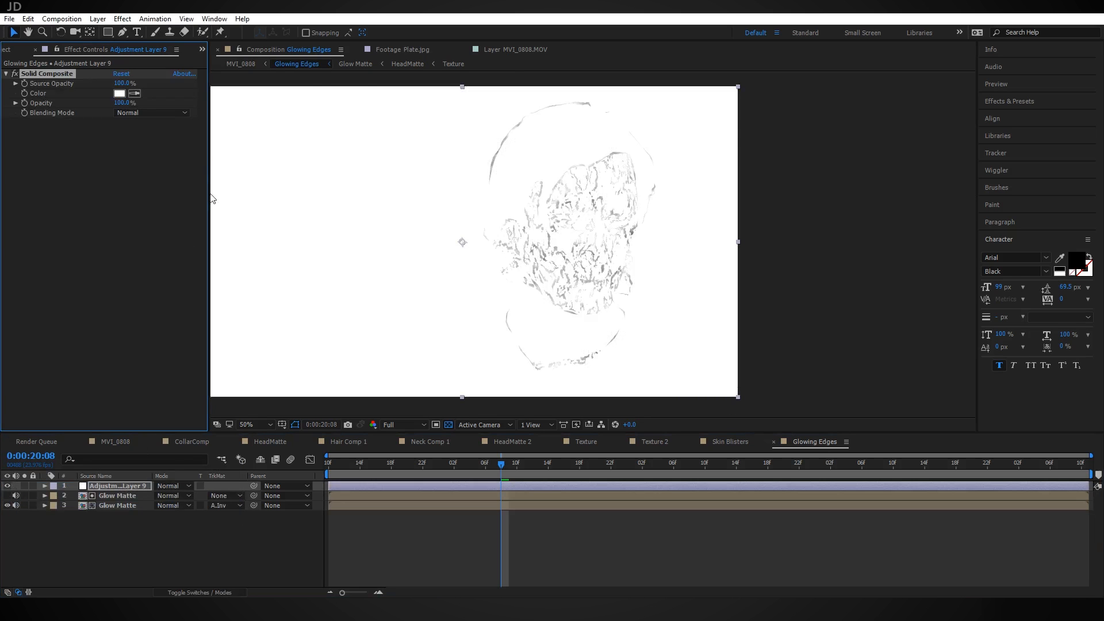
{"action": "left_click", "coordinate": [119, 93]}
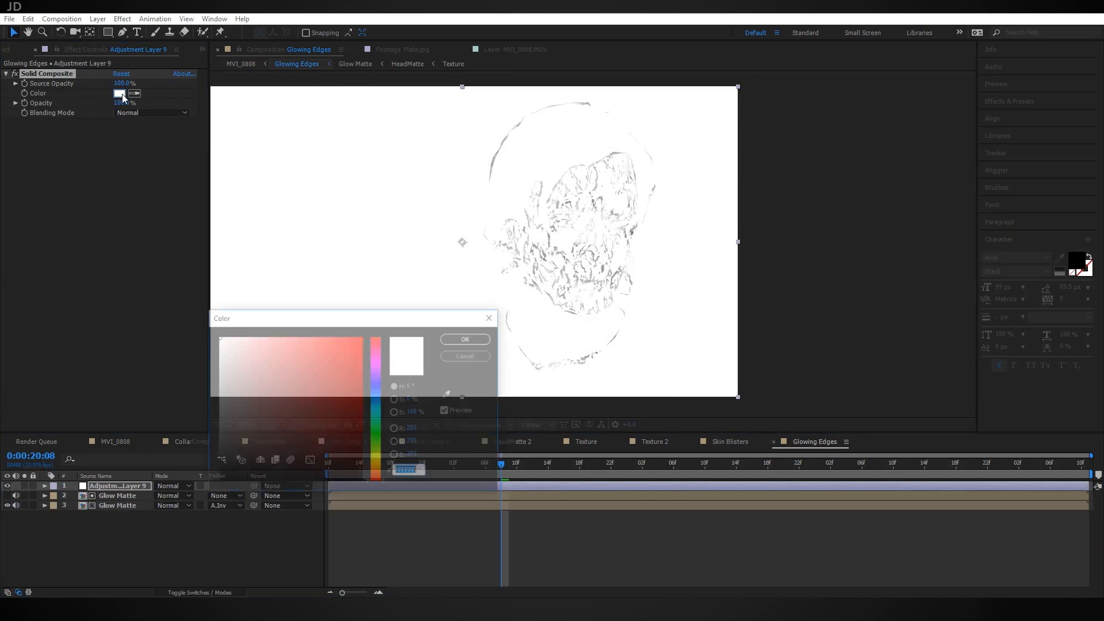
{"action": "left_click_drag", "start_coordinate": [338, 424], "coordinate": [362, 482]}
{"action": "key", "text": "Return"}
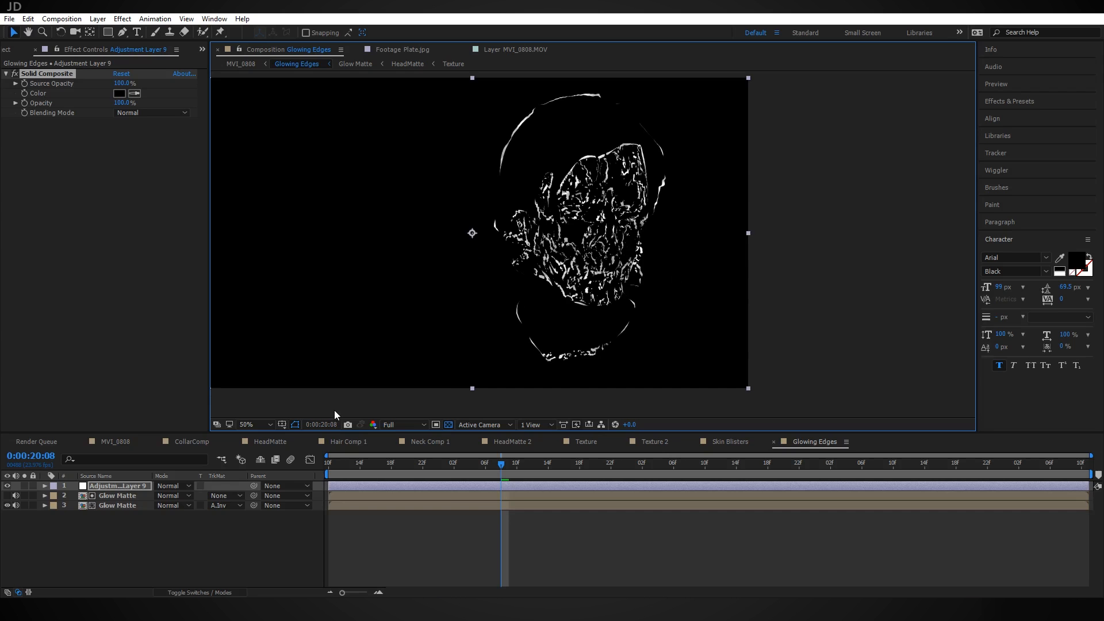
Apply Tint to the adjustment layer and map white to the orange FF7200
{"action": "key", "text": "ctrl+space"}
{"action": "type", "text": "ti"}
{"action": "key", "text": "Return"}
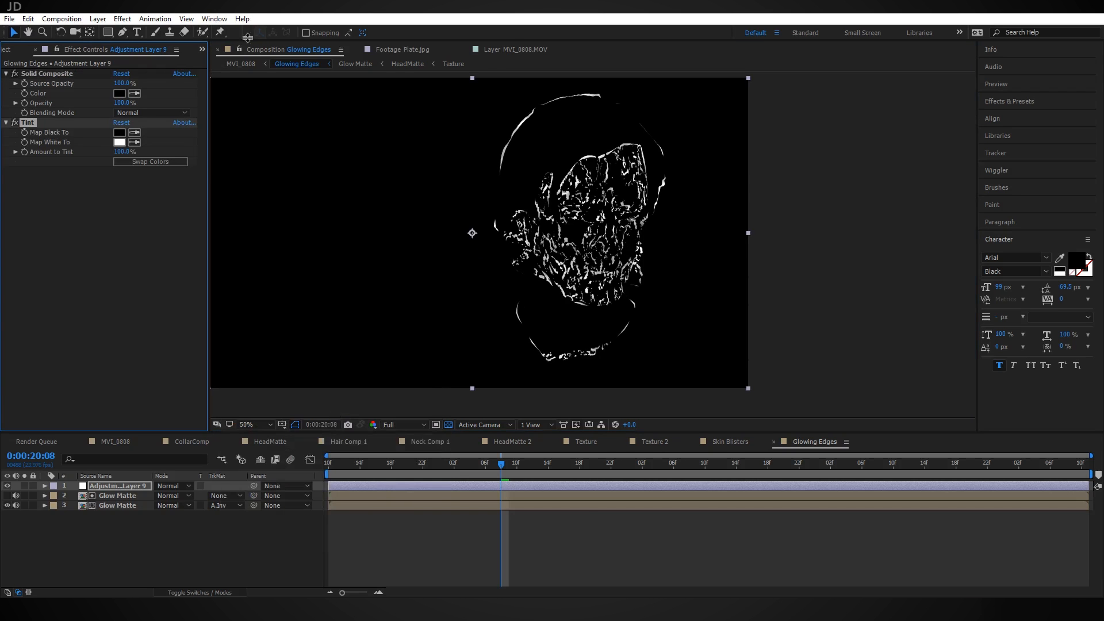
{"action": "left_click", "coordinate": [119, 142]}
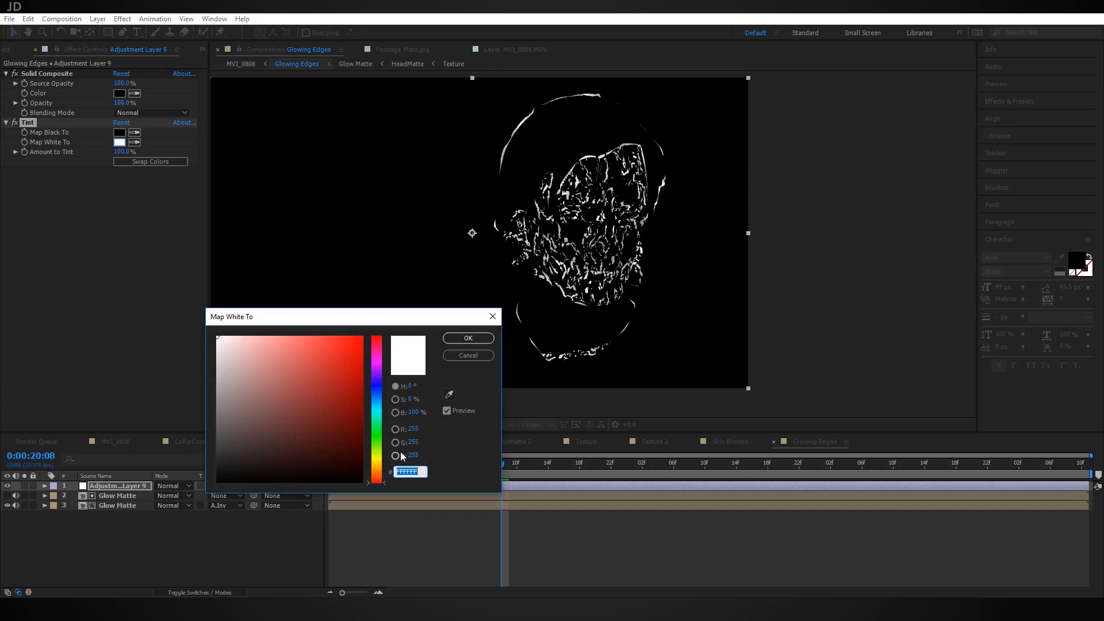
{"action": "left_click_drag", "start_coordinate": [376, 478], "coordinate": [376, 473]}
{"action": "left_click", "coordinate": [358, 453]}
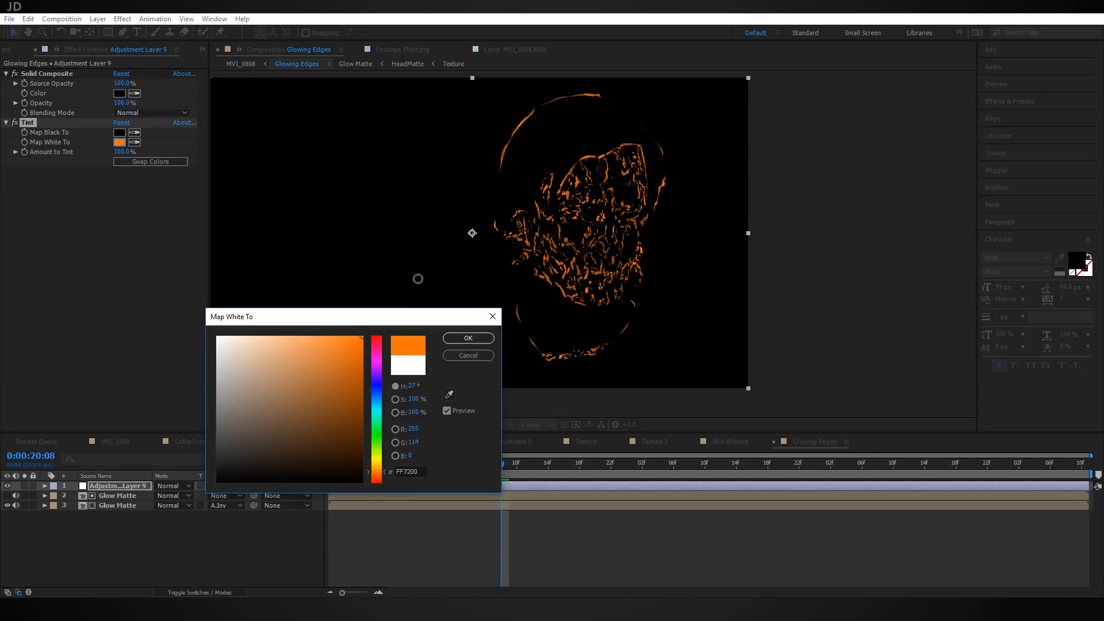
{"action": "key", "text": "Return"}
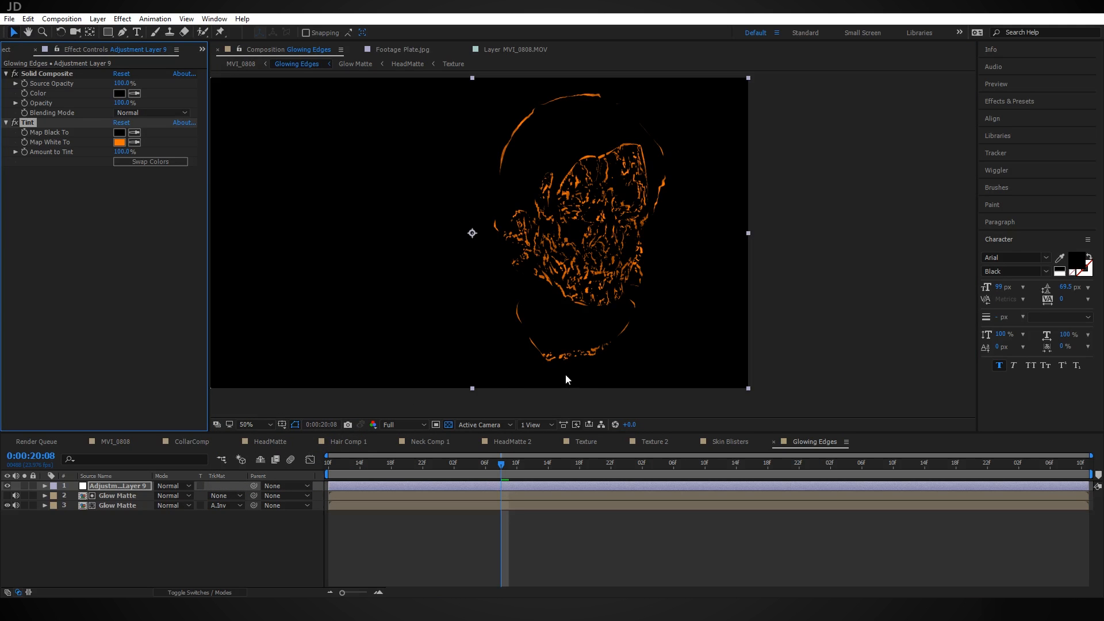
Apply VC Color Vibrance to the adjustment layer and set its color to the orange FF8A00
{"action": "key", "text": "ctrl+space"}
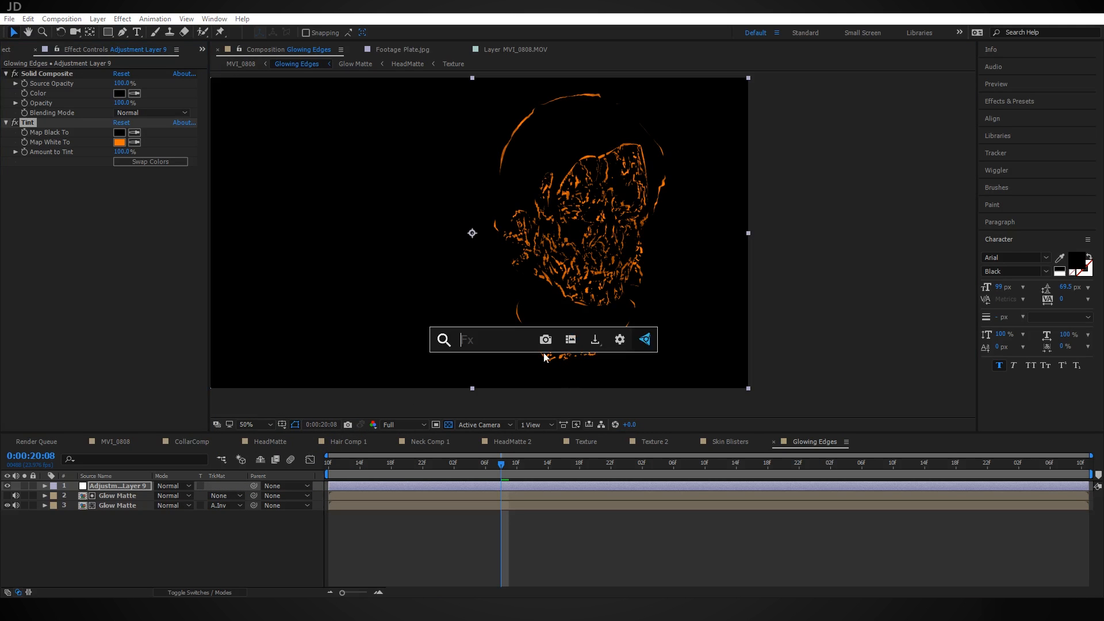
{"action": "type", "text": "vc"}
{"action": "key", "text": "Return"}
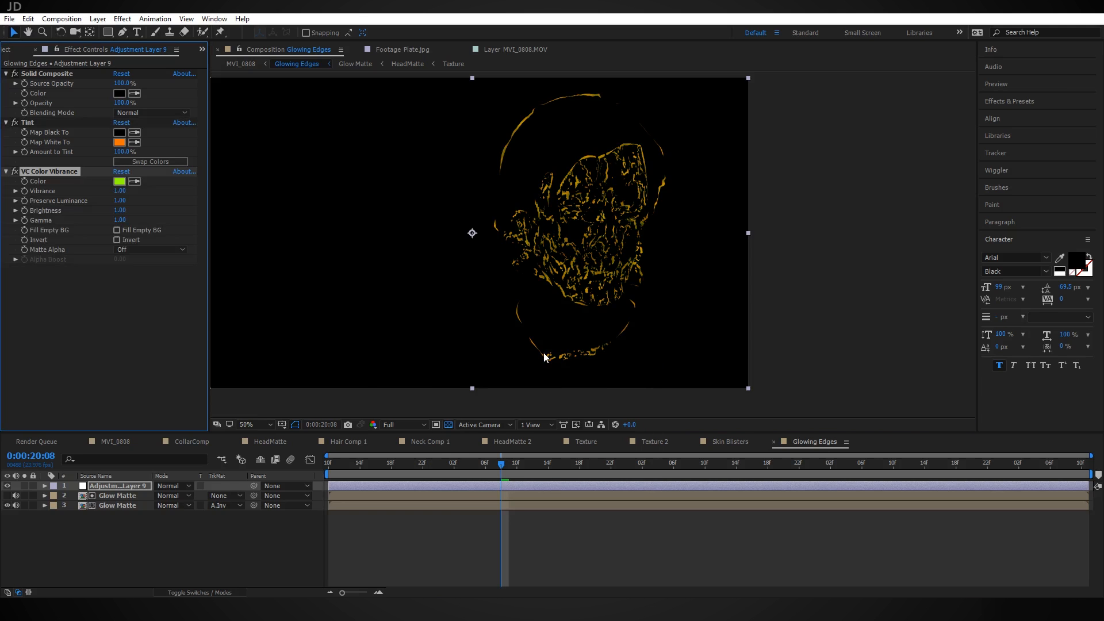
{"action": "left_click", "coordinate": [120, 181]}
{"action": "left_click_drag", "start_coordinate": [380, 483], "coordinate": [386, 472]}
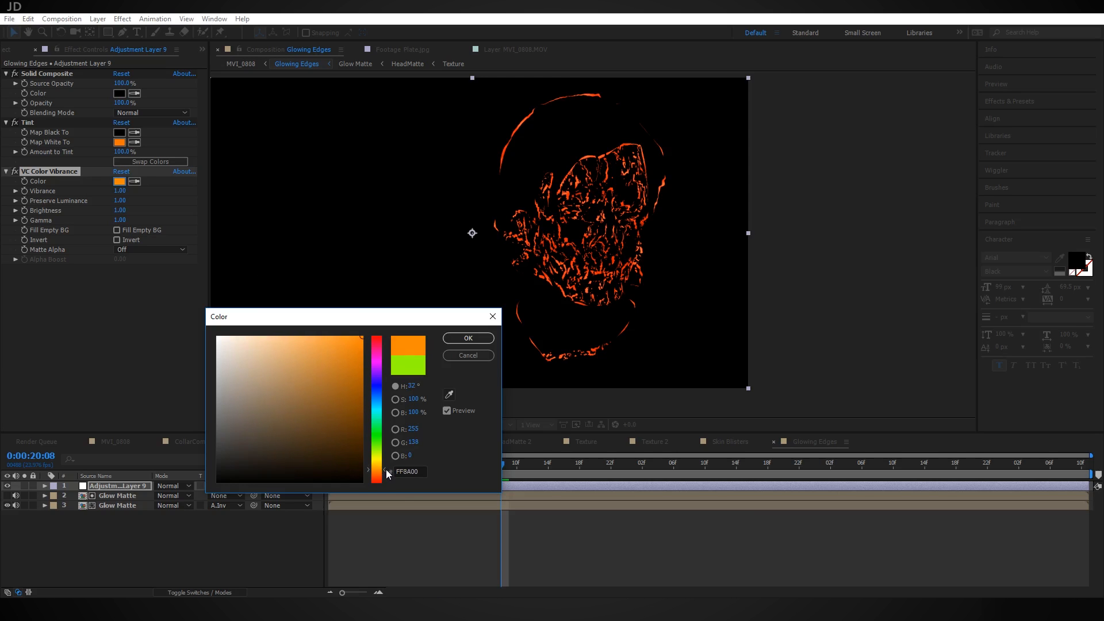
{"action": "left_click", "coordinate": [465, 339]}
Apply Glow to the adjustment layer with Glow Threshold 22.4% and Glow Radius 23
{"action": "key", "text": "ctrl+space"}
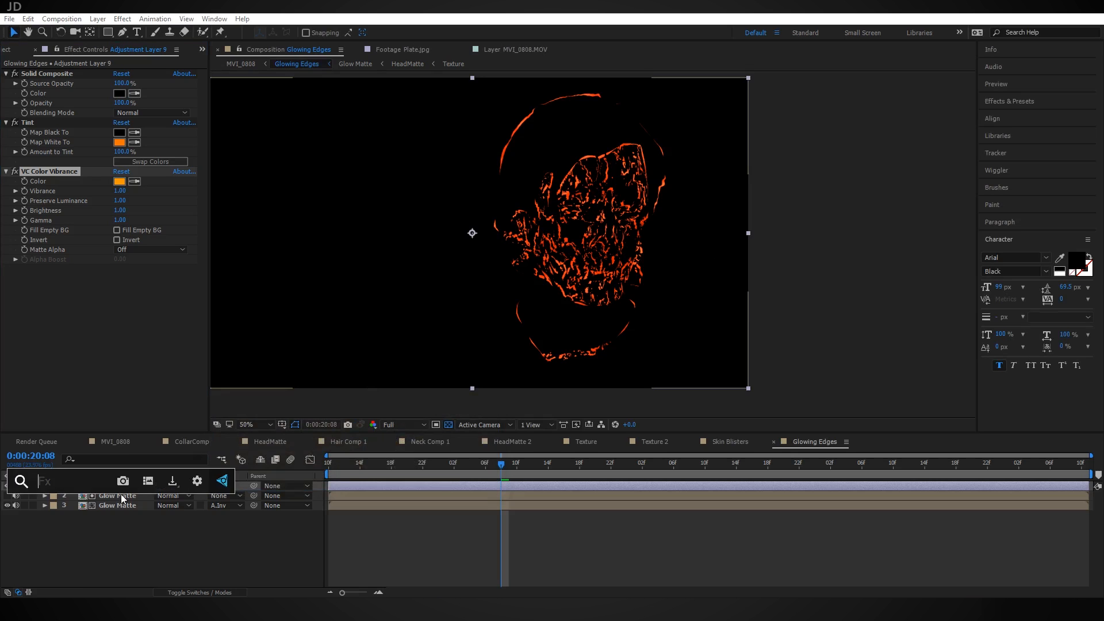
{"action": "type", "text": "glow"}
{"action": "key", "text": "Return"}
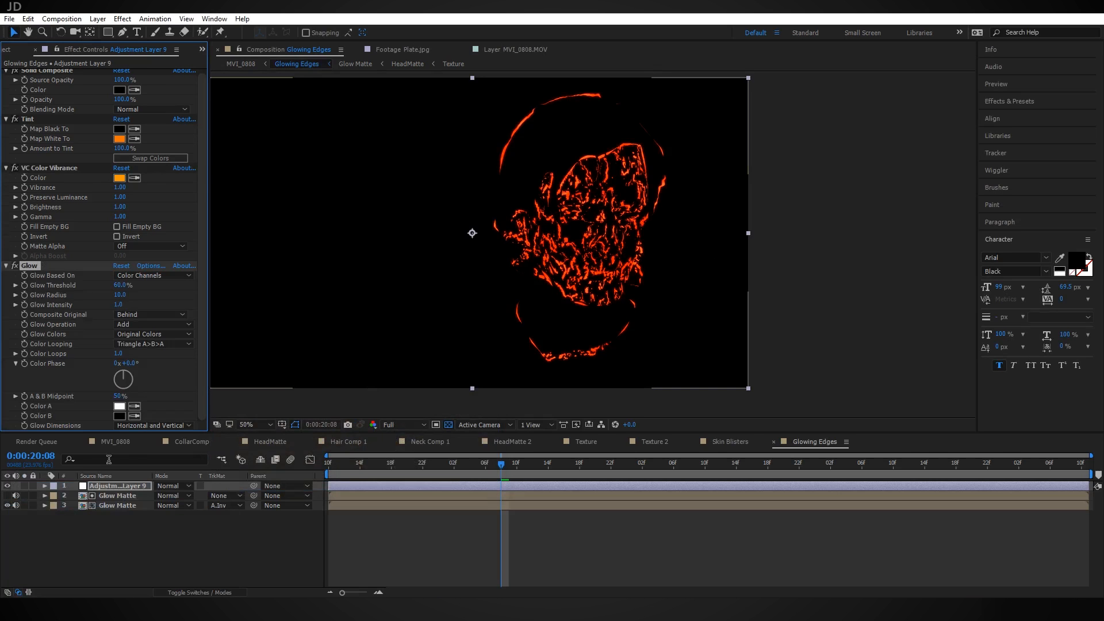
{"action": "left_click_drag", "start_coordinate": [120, 285], "coordinate": [98, 279]}
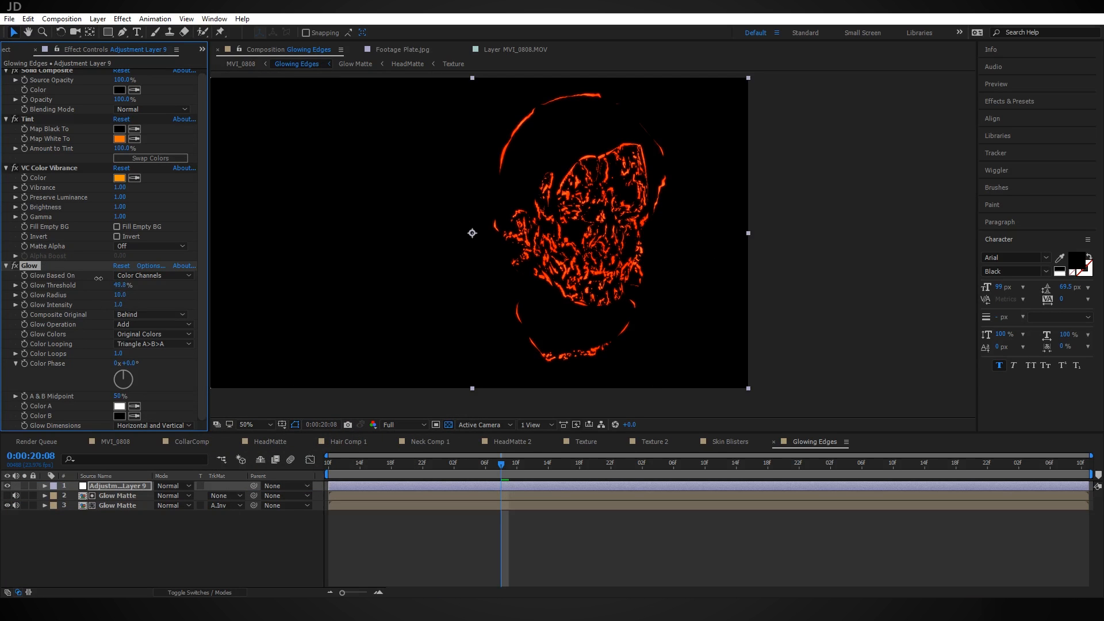
{"action": "mouse_move", "coordinate": [119, 295]}
{"action": "left_mouse_down"}
{"action": "mouse_move", "coordinate": [103, 292]}
{"action": "mouse_move", "coordinate": [211, 292]}
{"action": "mouse_move", "coordinate": [105, 295]}
{"action": "left_mouse_up"}
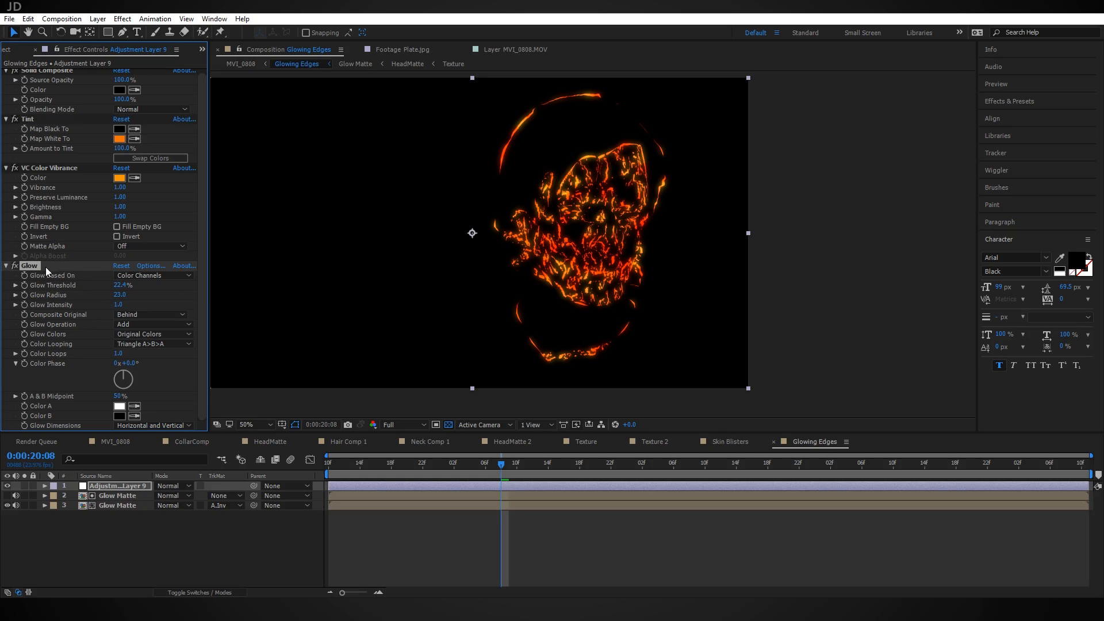
Duplicate Glow twice on the adjustment layer, giving Glow 2 threshold 76.5% and radius 150, and Glow 3 threshold 87.5% and radius 384
{"action": "key", "text": "ctrl+d"}
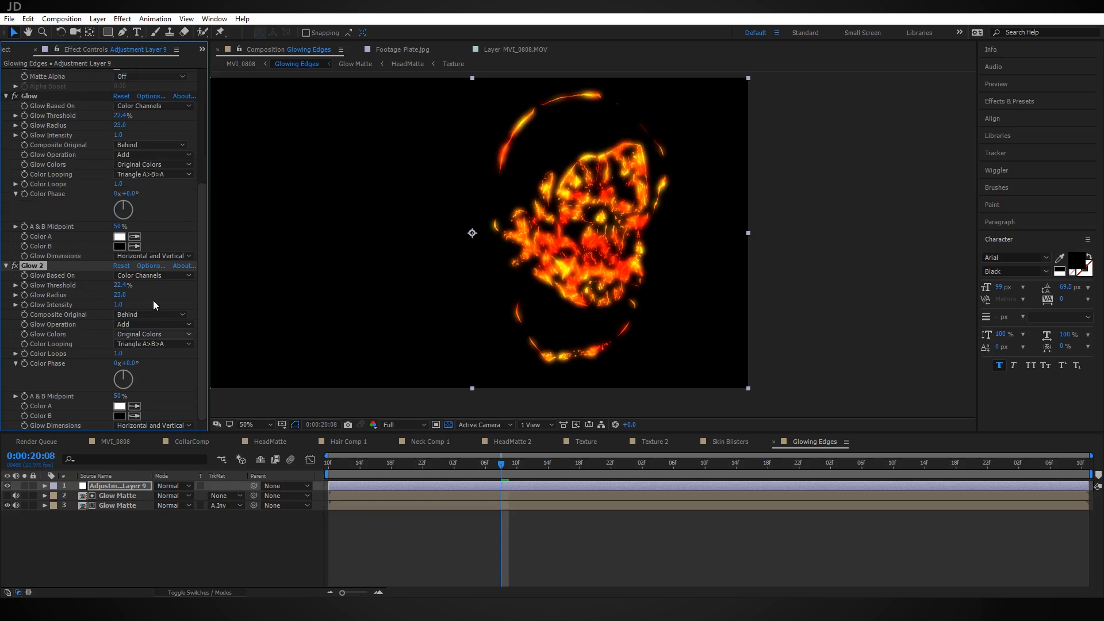
{"action": "left_click_drag", "start_coordinate": [120, 285], "coordinate": [199, 303]}
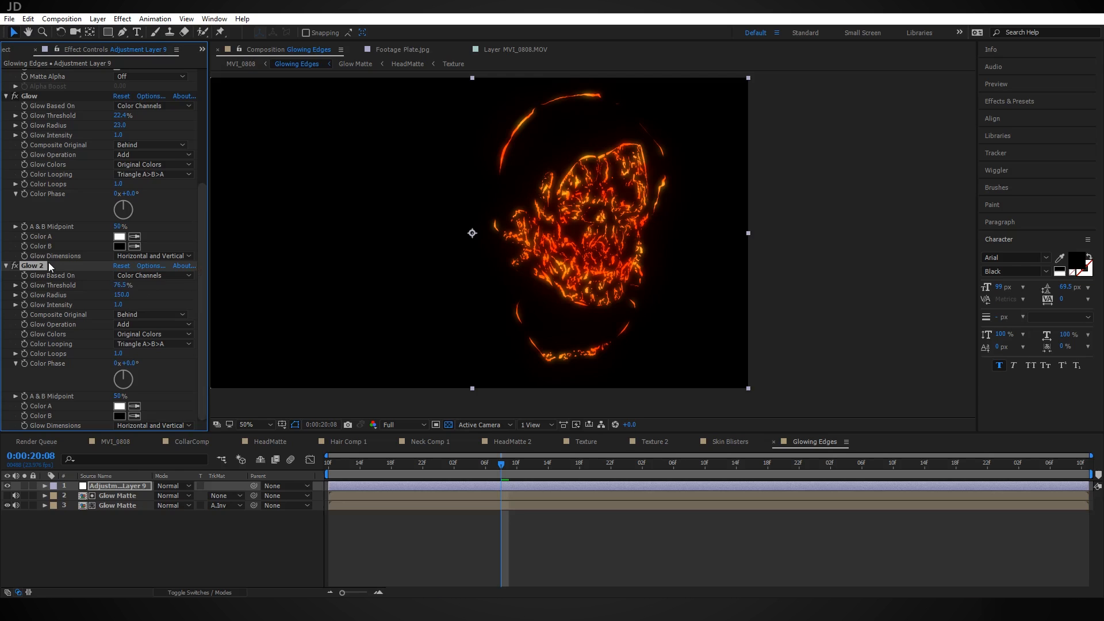
{"action": "key", "text": "ctrl+d"}
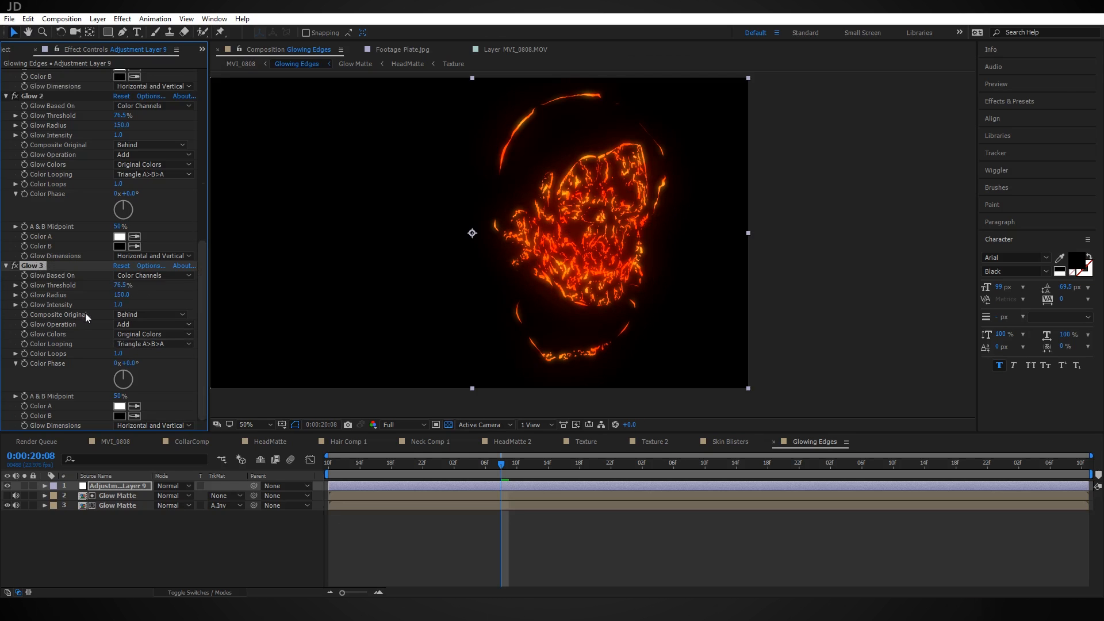
{"action": "left_click_drag", "start_coordinate": [120, 289], "coordinate": [241, 303]}
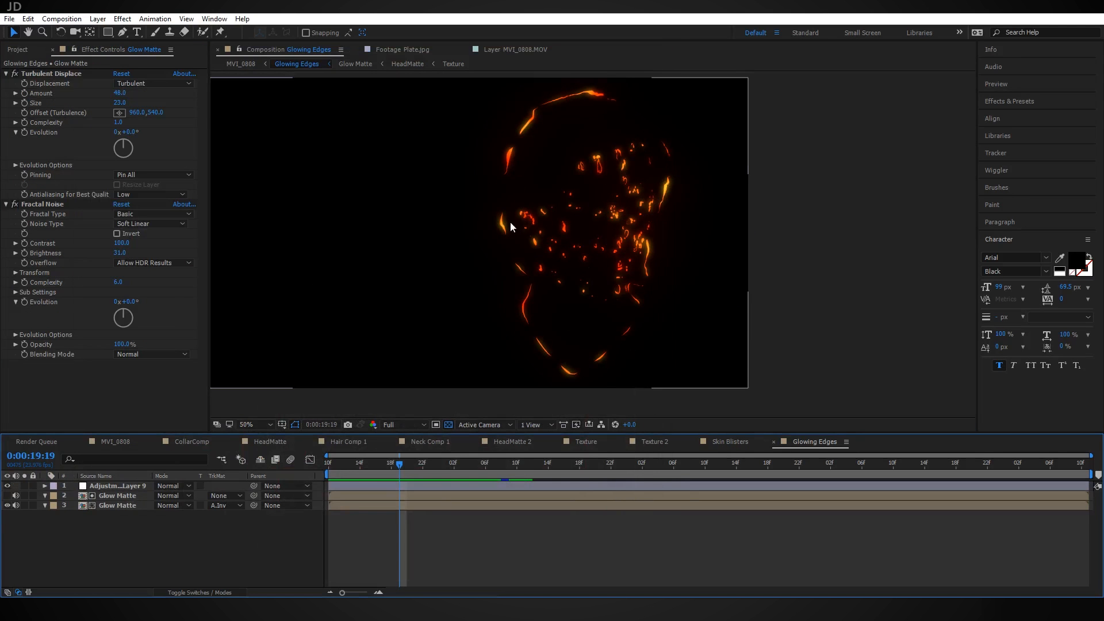
At 0:00:20:07, draw a closed mask around the face on the lower Glow Matte layer and feather it 30 pixels
{"action": "scroll", "coordinate": [437, 241], "scroll_direction": "down", "scroll_amount": 2}
{"action": "scroll", "coordinate": [436, 240], "scroll_direction": "up", "scroll_amount": 2}
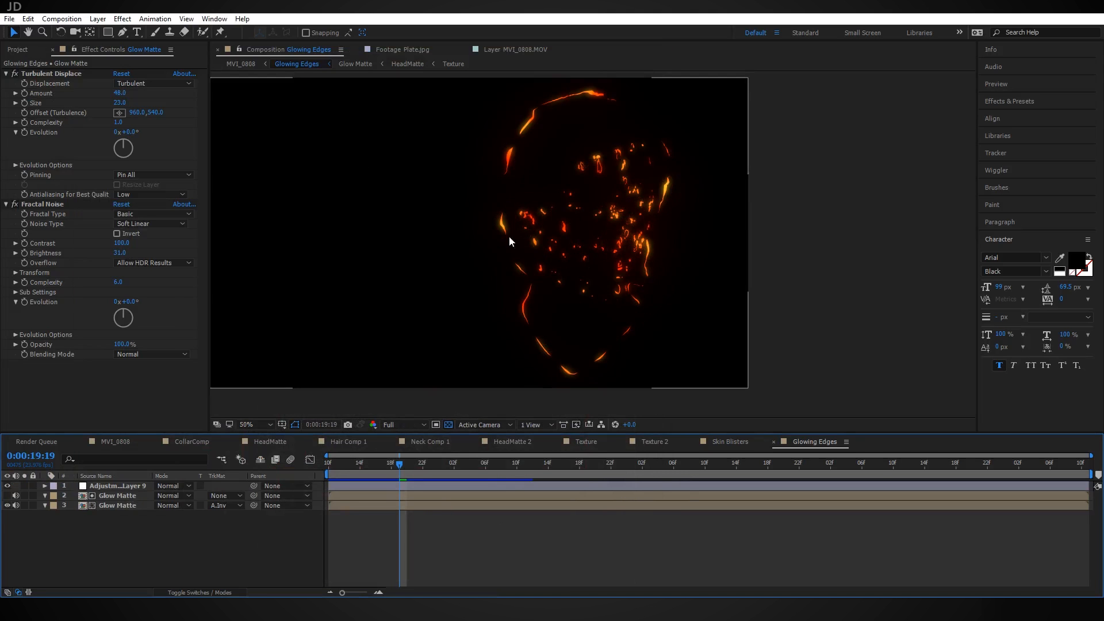
{"action": "left_click_drag", "start_coordinate": [405, 464], "coordinate": [493, 492]}
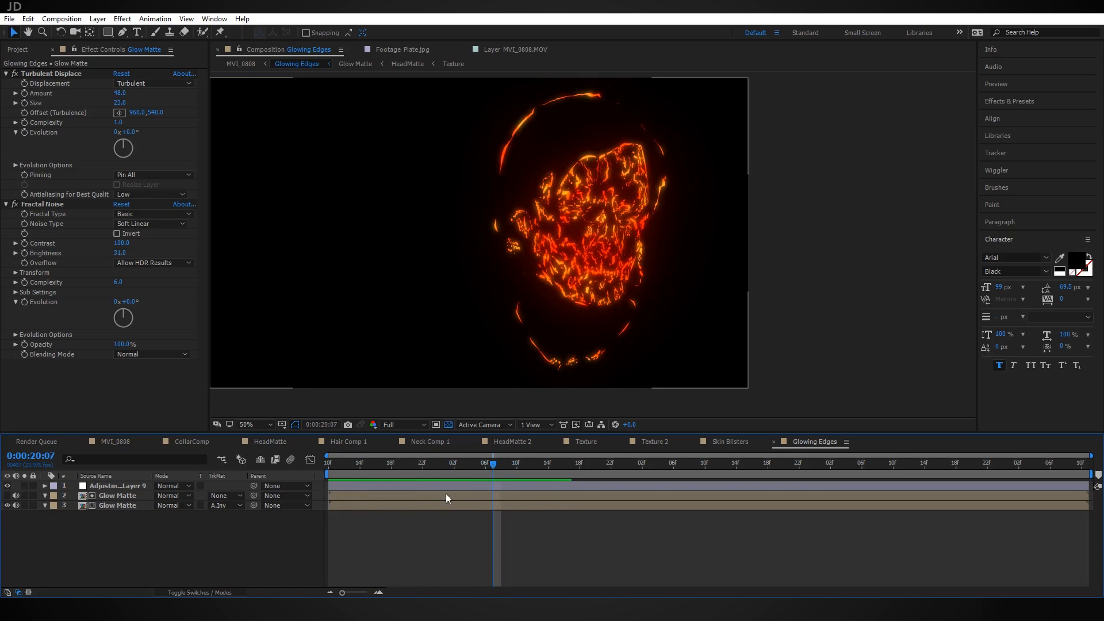
{"action": "left_click", "coordinate": [113, 504]}
{"action": "left_click", "coordinate": [122, 33]}
{"action": "left_click", "coordinate": [517, 138]}
{"action": "left_click", "coordinate": [505, 224]}
{"action": "left_click_drag", "start_coordinate": [507, 248], "coordinate": [512, 264]}
{"action": "left_click", "coordinate": [527, 310]}
{"action": "left_click", "coordinate": [541, 341]}
{"action": "left_click", "coordinate": [554, 365]}
{"action": "left_click", "coordinate": [577, 372]}
{"action": "left_click", "coordinate": [601, 360]}
{"action": "left_click_drag", "start_coordinate": [611, 328], "coordinate": [616, 324]}
{"action": "left_click", "coordinate": [627, 299]}
{"action": "left_click", "coordinate": [627, 281]}
{"action": "left_click", "coordinate": [635, 256]}
{"action": "left_click", "coordinate": [642, 223]}
{"action": "left_click_drag", "start_coordinate": [651, 201], "coordinate": [653, 192]}
{"action": "left_click", "coordinate": [648, 148]}
{"action": "left_click", "coordinate": [620, 131]}
{"action": "left_click", "coordinate": [565, 121]}
{"action": "left_click", "coordinate": [517, 139]}
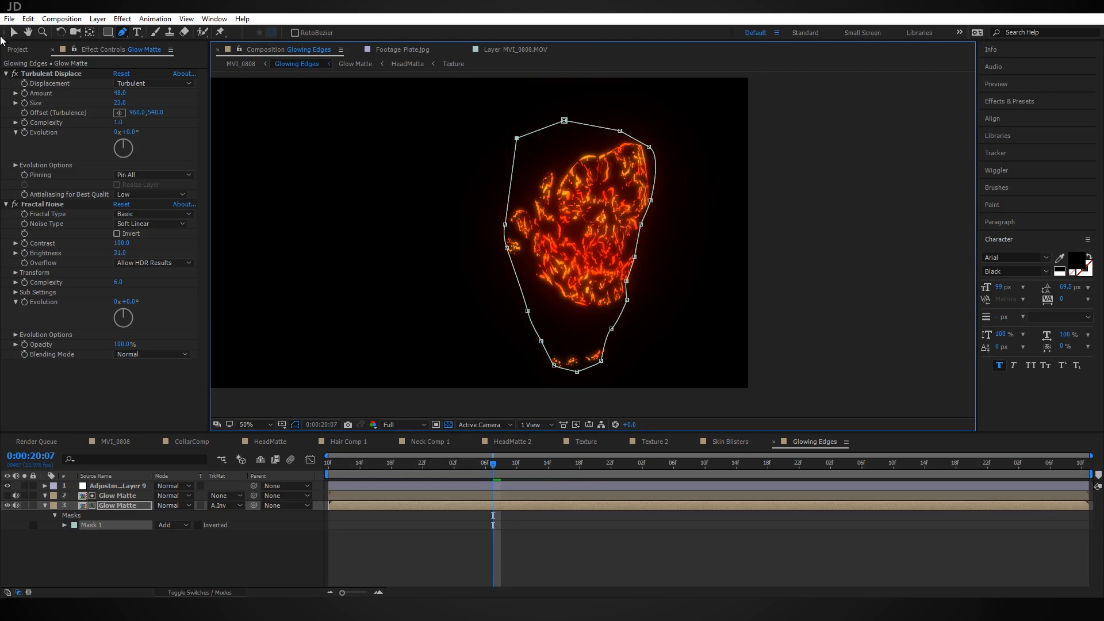
{"action": "key", "text": "f"}
{"action": "left_click_drag", "start_coordinate": [180, 525], "coordinate": [206, 525]}
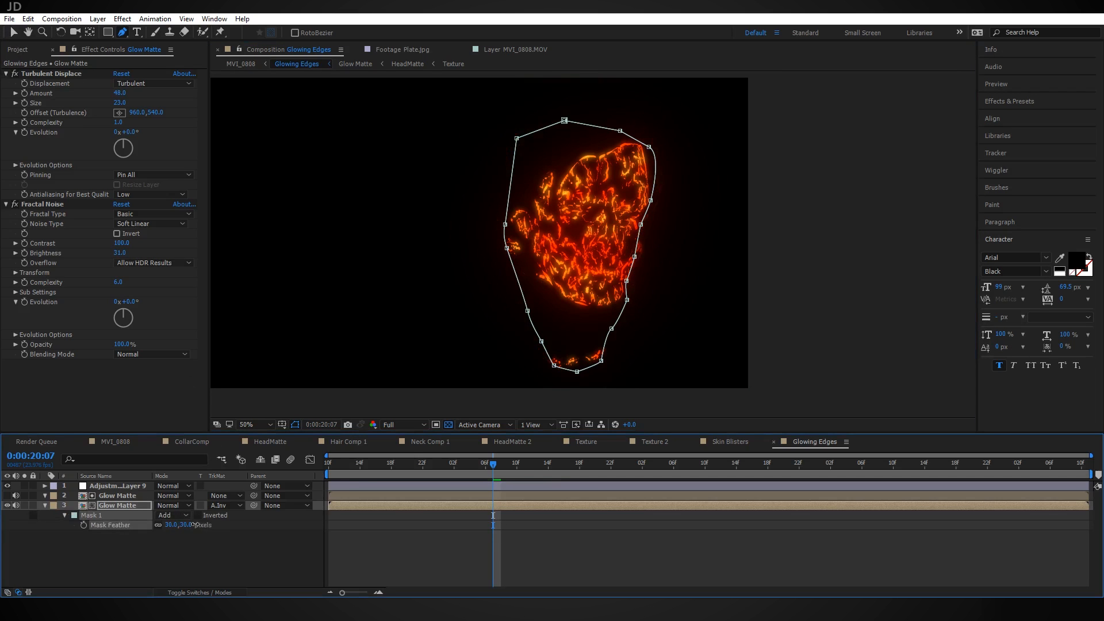
Enable keyframing for the mask path and reshape the mask at several earlier frames to fit the face
{"action": "key", "text": "m"}
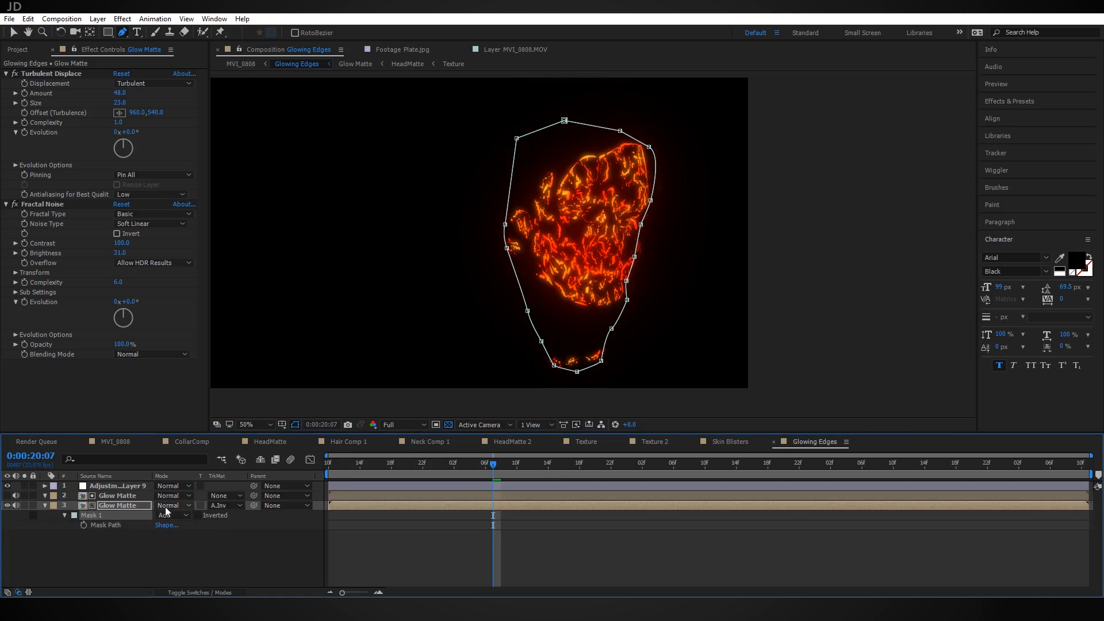
{"action": "left_click", "coordinate": [83, 525]}
{"action": "left_click", "coordinate": [14, 32]}
{"action": "key", "text": "Page_Up"}
{"action": "key", "text": "Page_Up"}
{"action": "key", "text": "Page_Up"}
{"action": "key", "text": "Page_Up"}
{"action": "key", "text": "Page_Up"}
{"action": "left_click_drag", "start_coordinate": [507, 248], "coordinate": [532, 258]}
{"action": "key", "text": "Page_Up"}
{"action": "key", "text": "Page_Up"}
{"action": "key", "text": "Page_Up"}
{"action": "key", "text": "Page_Up"}
{"action": "double_click", "coordinate": [651, 201]}
{"action": "left_click_drag", "start_coordinate": [650, 201], "coordinate": [654, 208]}
{"action": "double_click", "coordinate": [704, 227]}
{"action": "left_click_drag", "start_coordinate": [531, 318], "coordinate": [540, 318]}
Expand the mask points outward around the head at 0:00:20:22 to keyframe the path, and save the project
{"action": "left_click_drag", "start_coordinate": [423, 464], "coordinate": [611, 450]}
{"action": "left_click_drag", "start_coordinate": [567, 117], "coordinate": [568, 104]}
{"action": "left_click_drag", "start_coordinate": [621, 131], "coordinate": [641, 100]}
{"action": "left_click_drag", "start_coordinate": [648, 148], "coordinate": [671, 125]}
{"action": "left_click_drag", "start_coordinate": [516, 138], "coordinate": [513, 137]}
{"action": "left_click_drag", "start_coordinate": [505, 224], "coordinate": [498, 188]}
{"action": "left_click_drag", "start_coordinate": [635, 257], "coordinate": [690, 264]}
{"action": "left_click", "coordinate": [624, 555]}
{"action": "left_click_drag", "start_coordinate": [611, 465], "coordinate": [493, 465]}
{"action": "key", "text": "ctrl+s"}
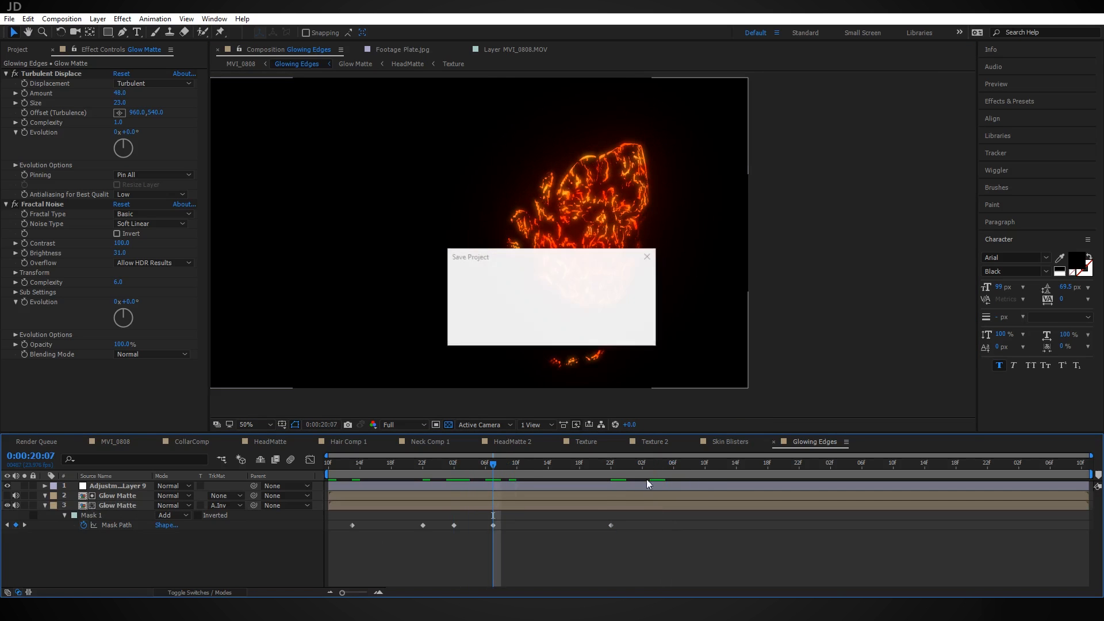
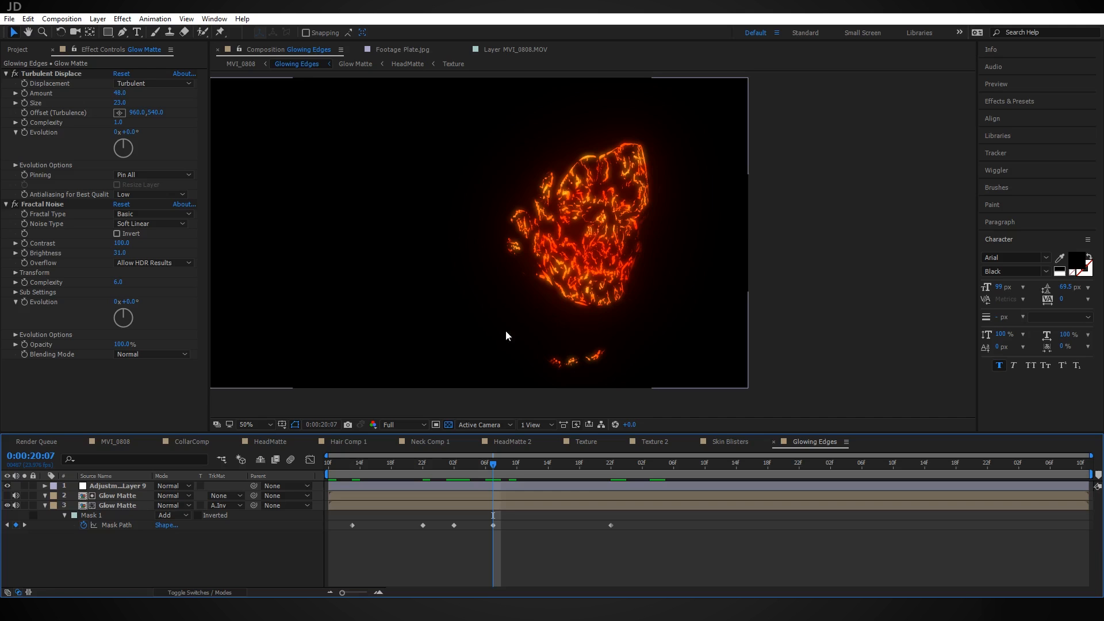
On the adjustment layer, set VC Color Vibrance's Vibrance to 0.5 and its color to the deeper orange FF6000
{"action": "left_click", "coordinate": [485, 473]}
{"action": "left_click_drag", "start_coordinate": [481, 471], "coordinate": [422, 471]}
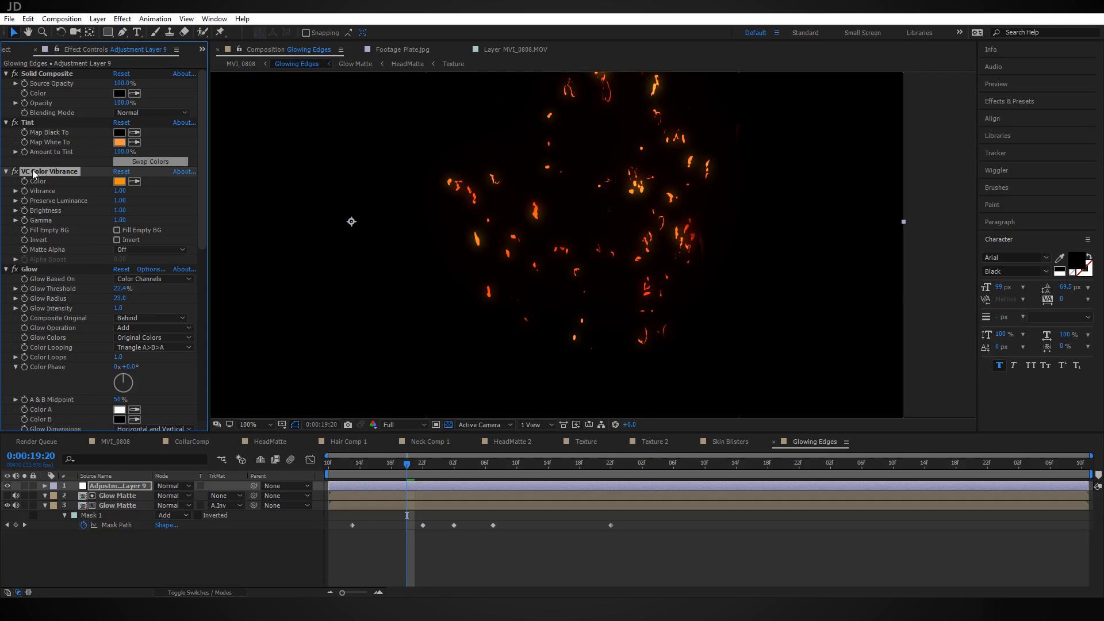
{"action": "left_click", "coordinate": [119, 191]}
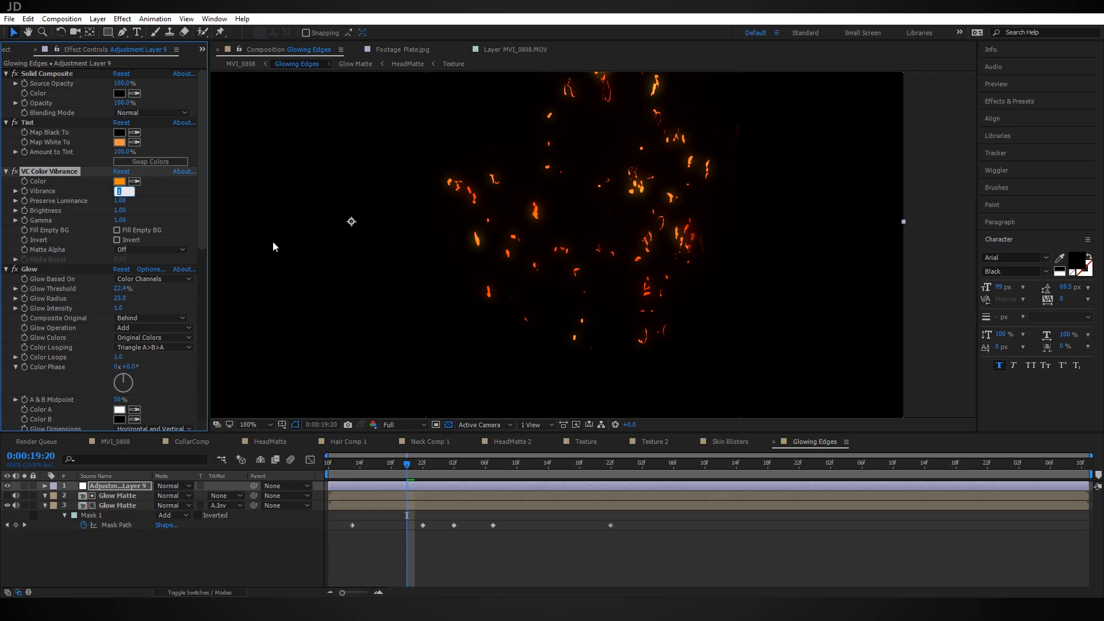
{"action": "type", "text": ".5"}
{"action": "key", "text": "Return"}
{"action": "left_click", "coordinate": [120, 181]}
{"action": "left_click_drag", "start_coordinate": [385, 473], "coordinate": [387, 478]}
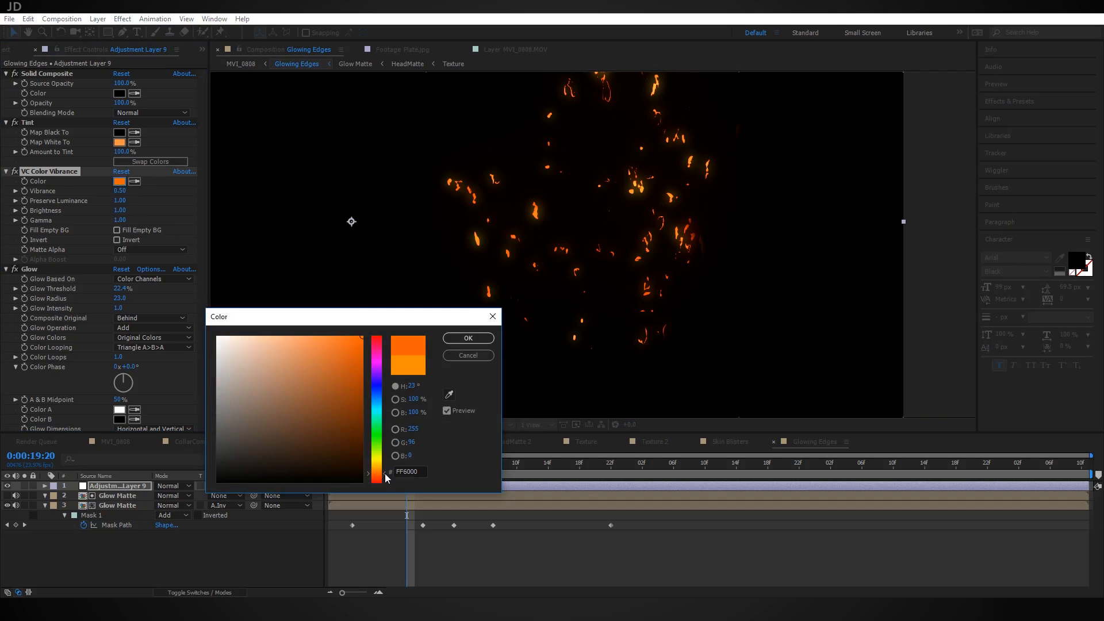
{"action": "left_click", "coordinate": [471, 340]}
Collapse the three Glow effects and apply Fast Box Blur to the adjustment layer, placing it directly above the first Glow
{"action": "left_click_drag", "start_coordinate": [202, 233], "coordinate": [209, 428]}
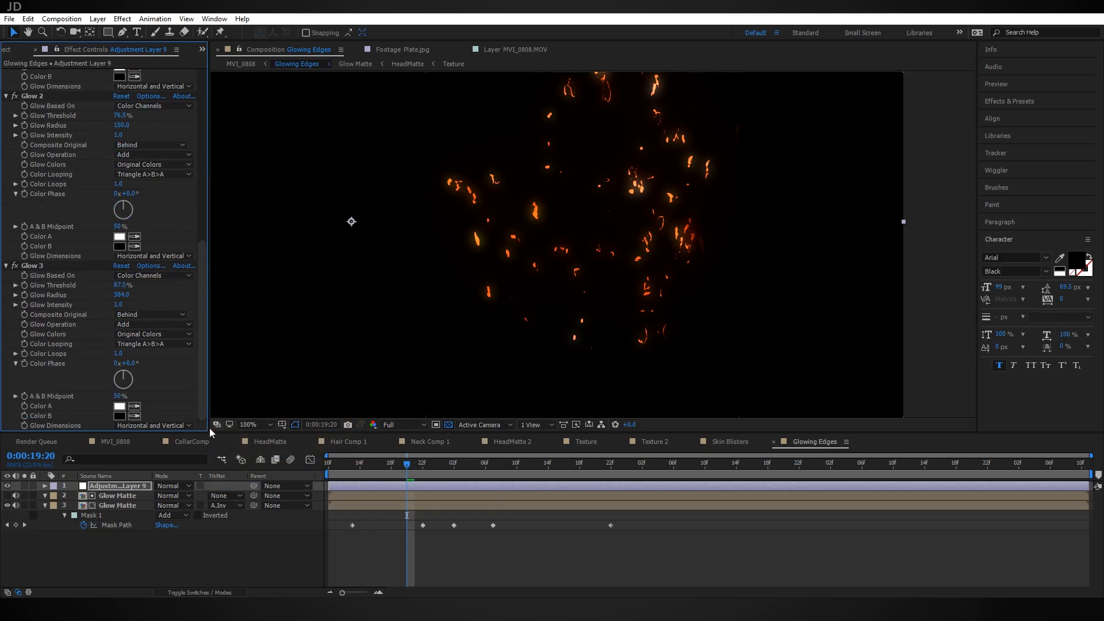
{"action": "left_click", "coordinate": [6, 266]}
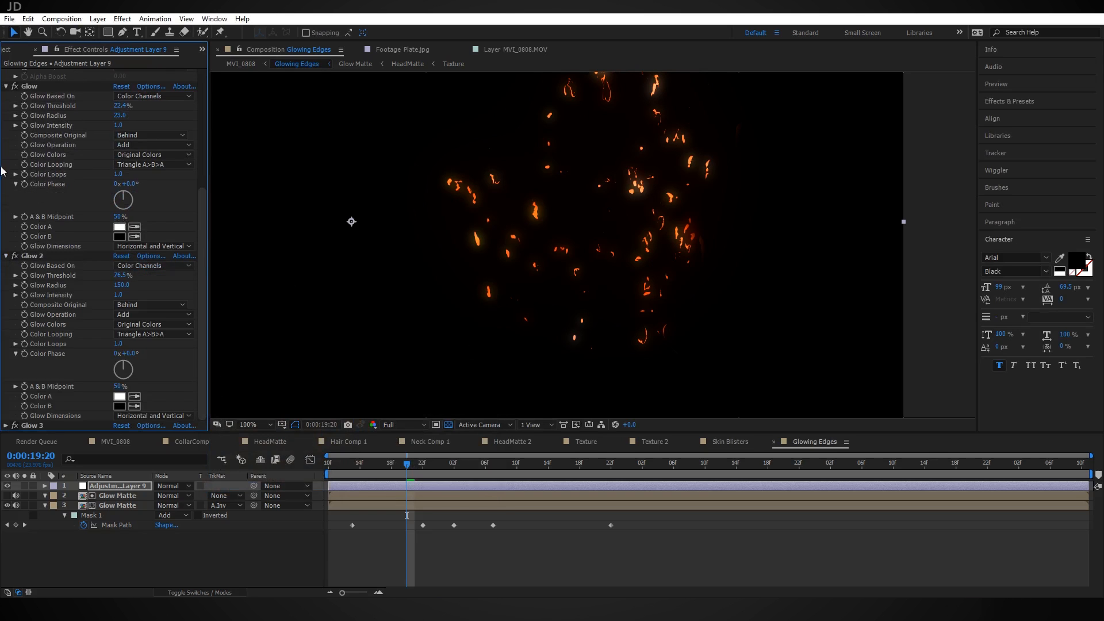
{"action": "left_click", "coordinate": [6, 257]}
{"action": "left_click", "coordinate": [6, 247]}
{"action": "left_click", "coordinate": [144, 488]}
{"action": "key", "text": "ctrl+space"}
{"action": "type", "text": "box bl"}
{"action": "key", "text": "Return"}
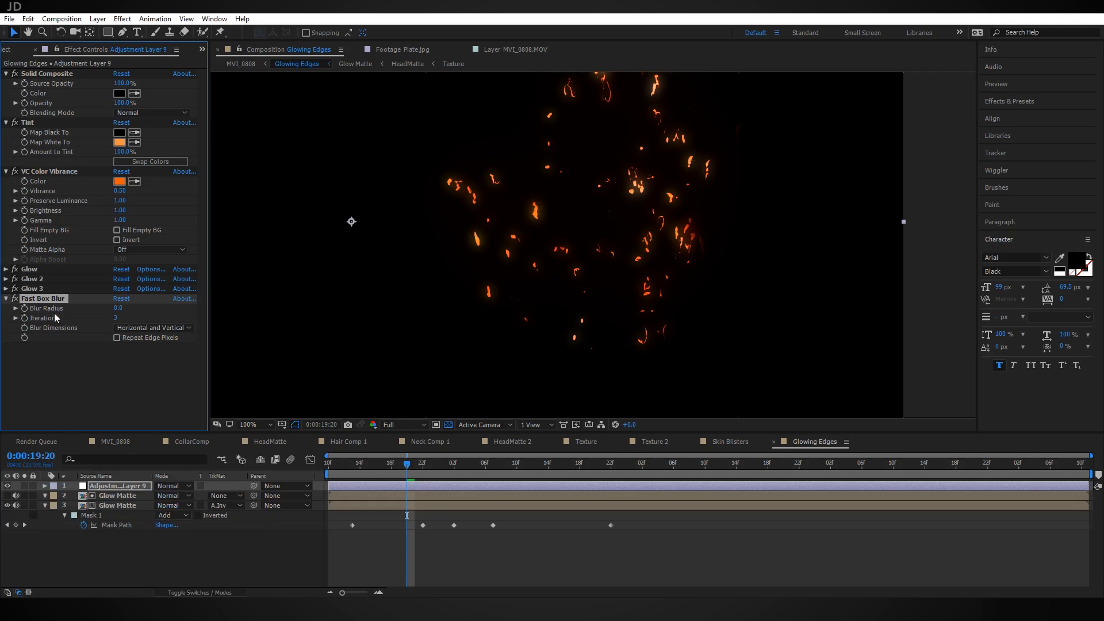
{"action": "left_click_drag", "start_coordinate": [61, 292], "coordinate": [64, 266]}
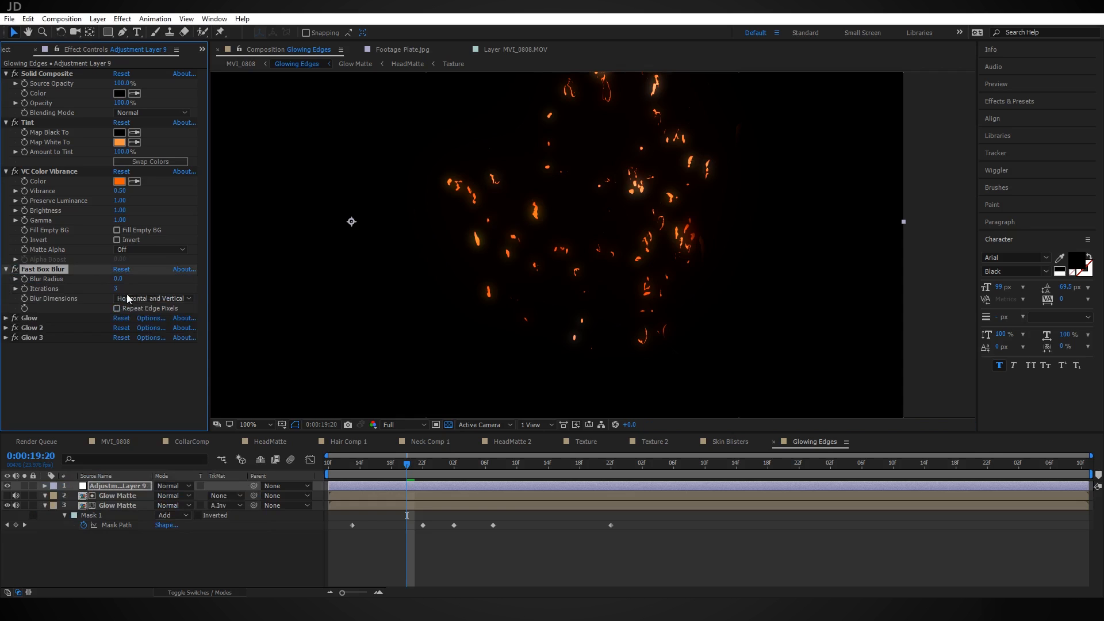
Set the Fast Box Blur's Blur Radius to 0.7 after trying 0.5
{"action": "left_click", "coordinate": [120, 279]}
{"action": "type", "text": ".5"}
{"action": "key", "text": "Return"}
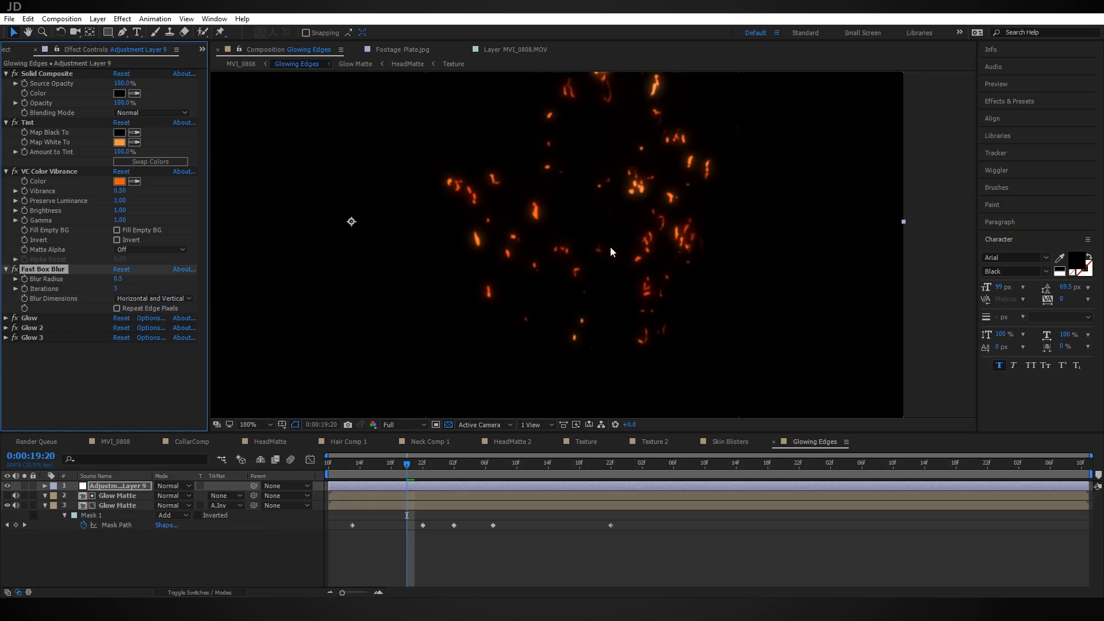
{"action": "mouse_move", "coordinate": [120, 280]}
{"action": "left_mouse_down"}
{"action": "mouse_move", "coordinate": [164, 280]}
{"action": "mouse_move", "coordinate": [118, 281]}
{"action": "left_mouse_up"}
{"action": "left_click", "coordinate": [117, 280]}
{"action": "type", "text": ".7"}
{"action": "key", "text": "Return"}
In the MVI_0808 composition, move the Glowing Edges layer directly below Null 1 and set its blending mode to Screen
{"action": "left_click", "coordinate": [118, 442]}
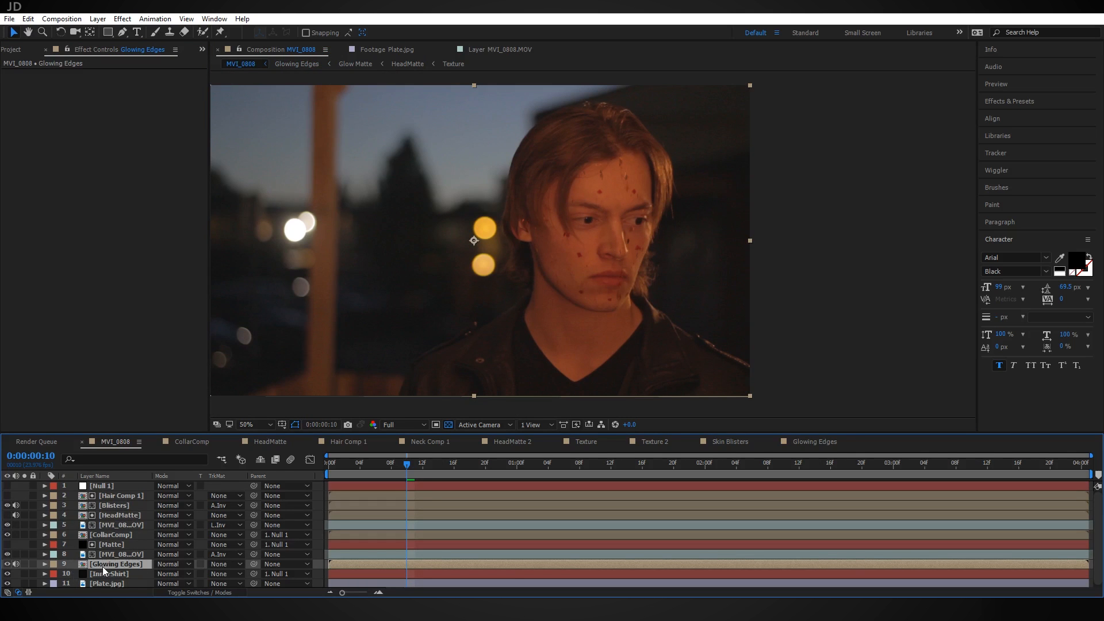
{"action": "left_click_drag", "start_coordinate": [116, 564], "coordinate": [131, 492]}
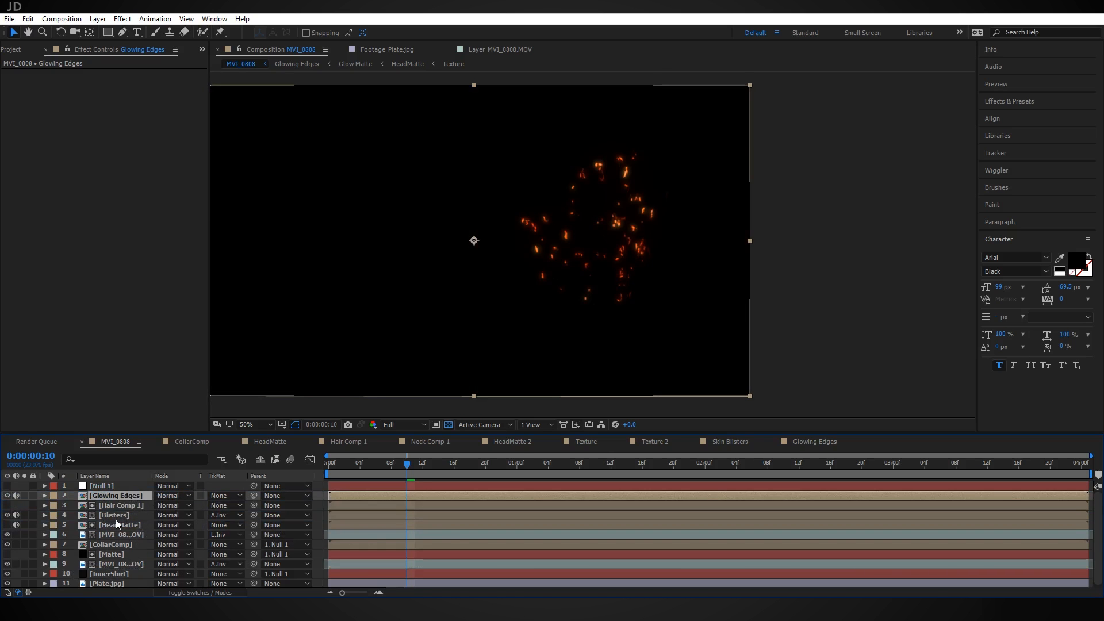
{"action": "key", "text": "Page_Down"}
{"action": "key", "text": "Page_Down"}
{"action": "key", "text": "Page_Down"}
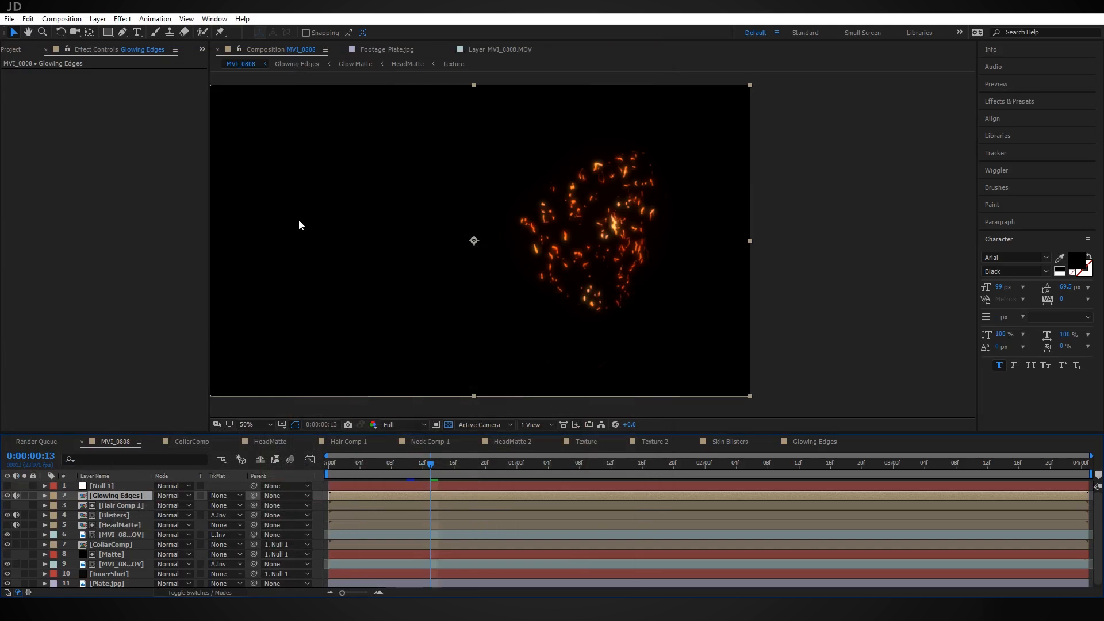
{"action": "left_click", "coordinate": [170, 496]}
{"action": "left_click", "coordinate": [202, 241]}
{"action": "left_click", "coordinate": [377, 468]}
{"action": "left_click_drag", "start_coordinate": [376, 469], "coordinate": [556, 463]}
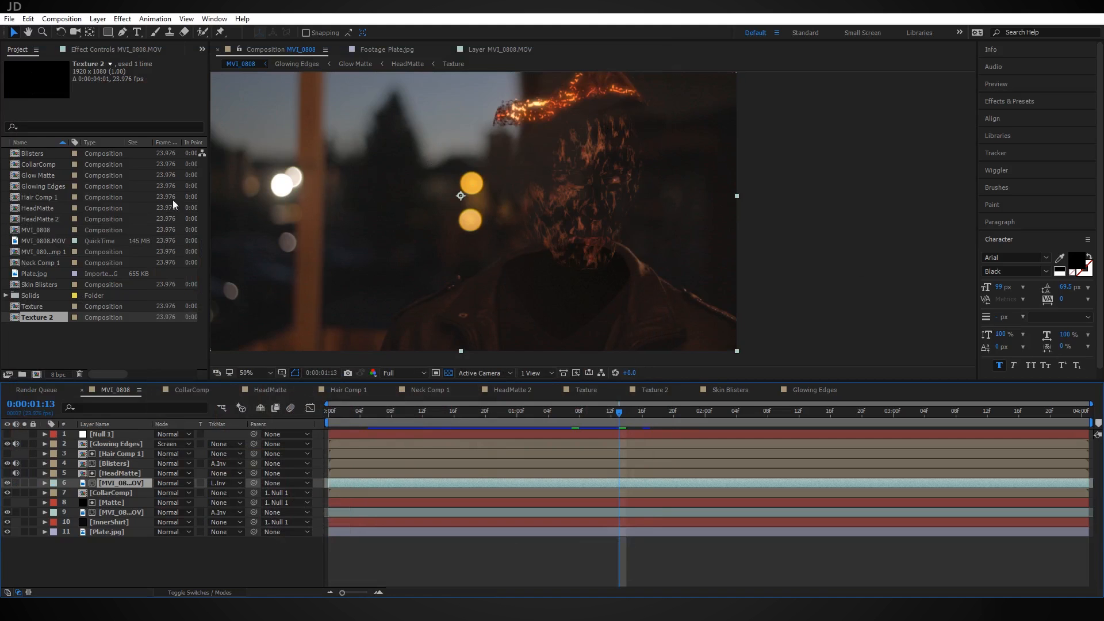
Duplicate the HeadMatte 2 composition, open the copy HeadMatte 3, and delete its Texture and Texture 2 layers
{"action": "left_click", "coordinate": [46, 220]}
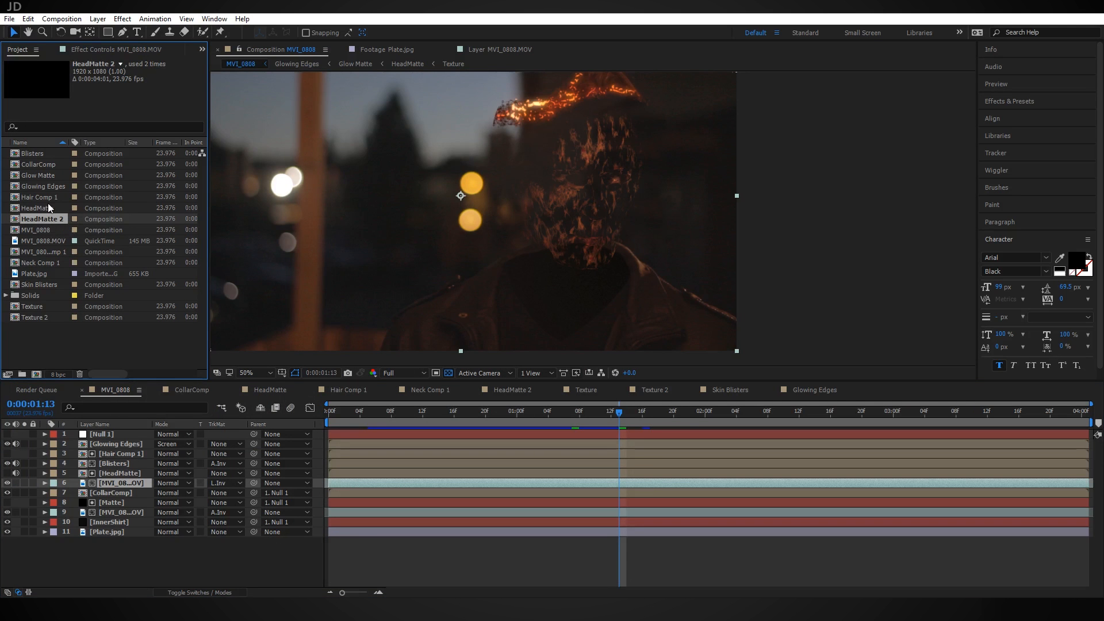
{"action": "key", "text": "ctrl+d"}
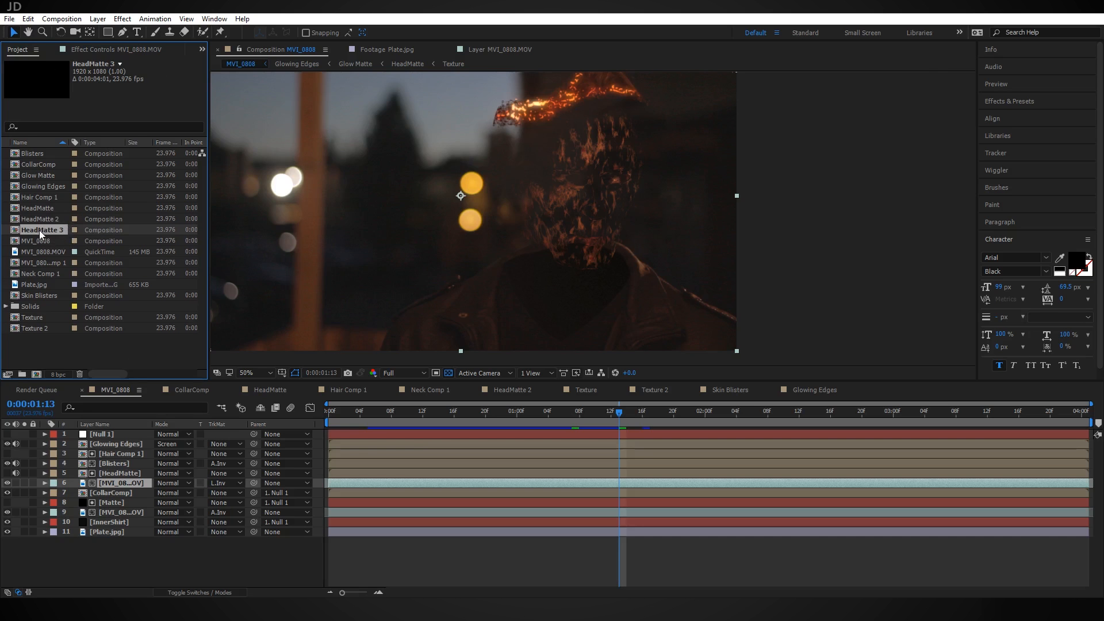
{"action": "double_click", "coordinate": [39, 230]}
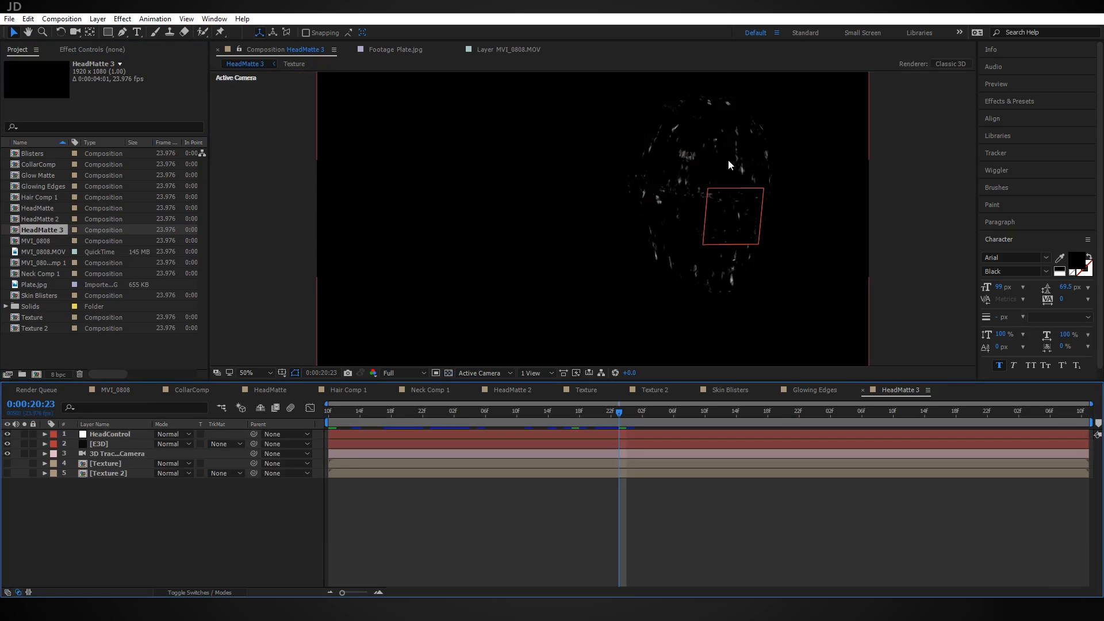
{"action": "left_click", "coordinate": [119, 472]}
{"action": "left_click", "coordinate": [121, 464], "text": "shift"}
{"action": "key", "text": "Delete"}
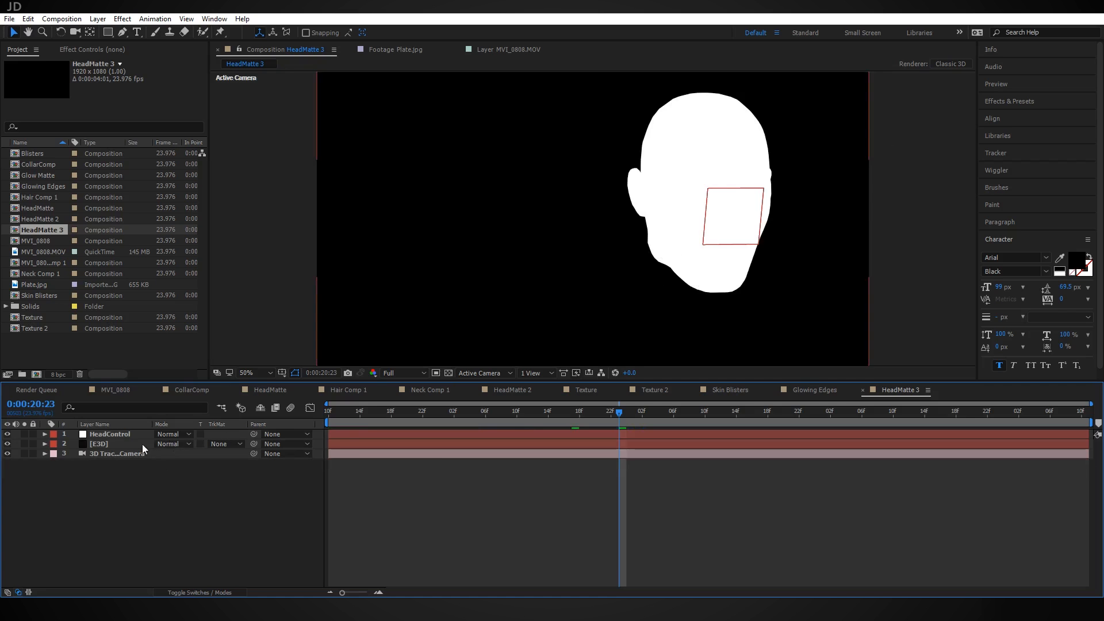
Open the Element scene setup of the E3D layer and import SkullModel.obj with the default import preferences
{"action": "left_click", "coordinate": [123, 447]}
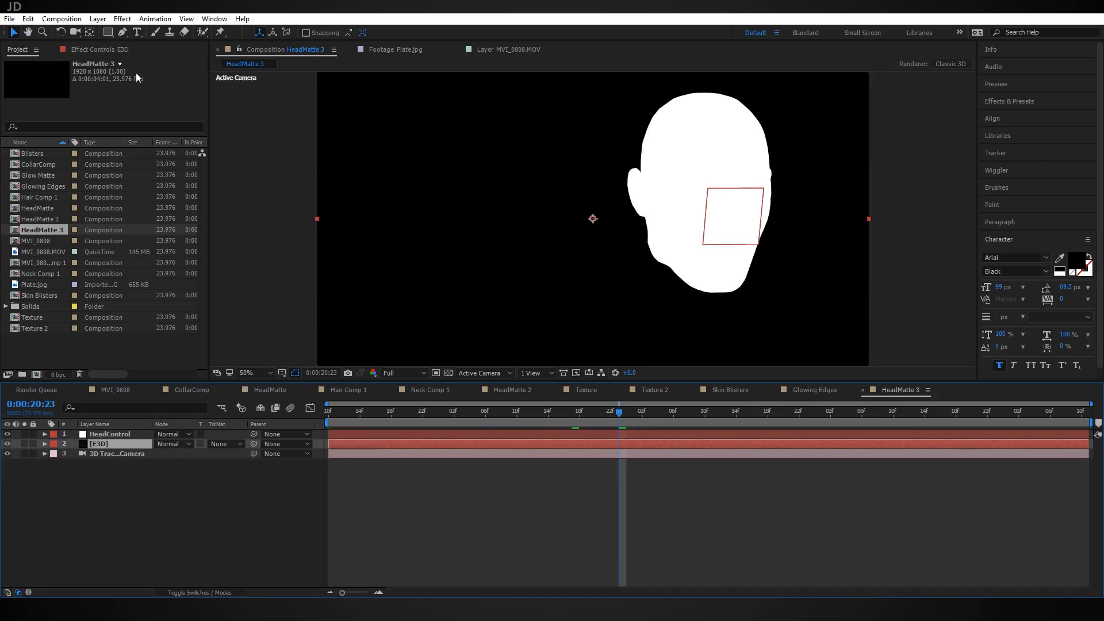
{"action": "left_click", "coordinate": [120, 50]}
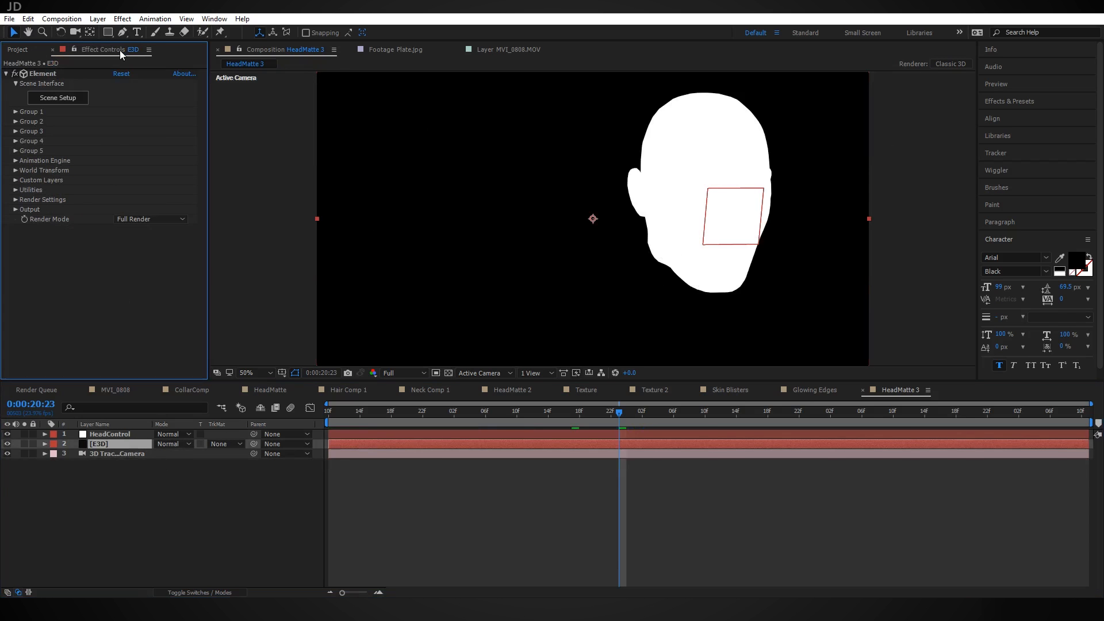
{"action": "left_click", "coordinate": [43, 99]}
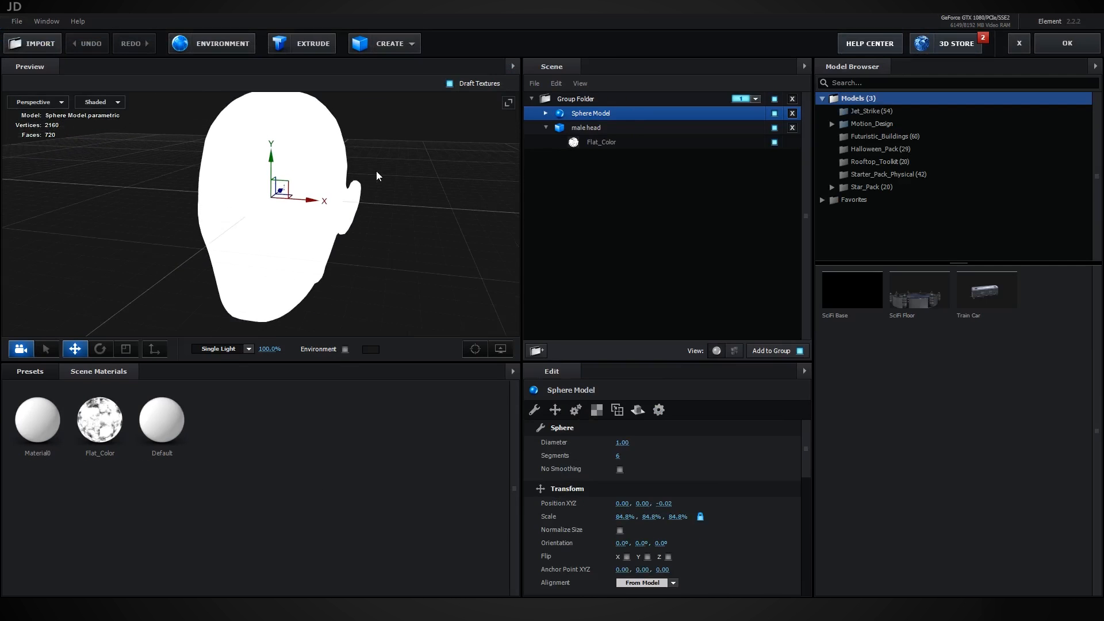
{"action": "left_click", "coordinate": [32, 45]}
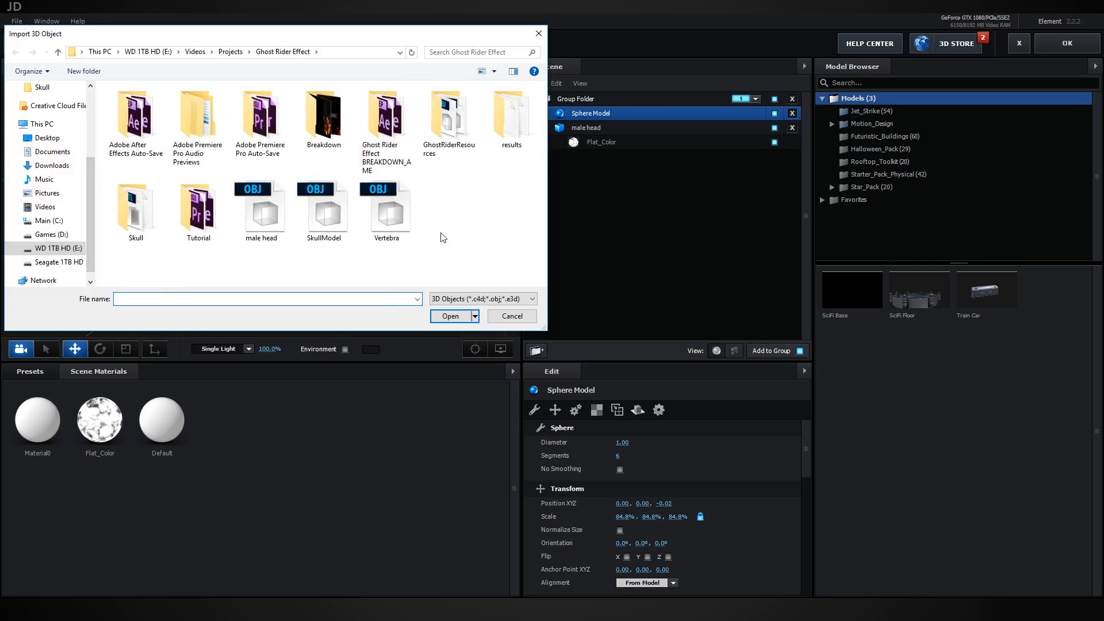
{"action": "left_click", "coordinate": [315, 228]}
{"action": "left_click", "coordinate": [463, 316]}
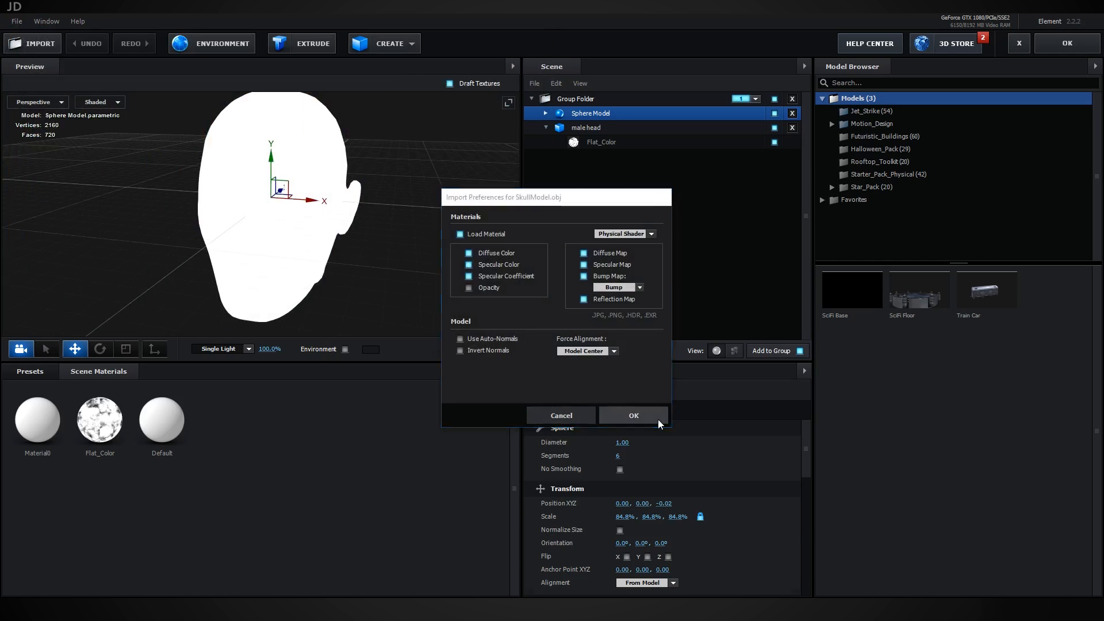
{"action": "left_click", "coordinate": [658, 420]}
Move the imported SkullModel sideways out of the male head, to about -0.79 in X
{"action": "left_click_drag", "start_coordinate": [316, 199], "coordinate": [190, 198]}
{"action": "left_click_drag", "start_coordinate": [325, 282], "coordinate": [297, 288]}
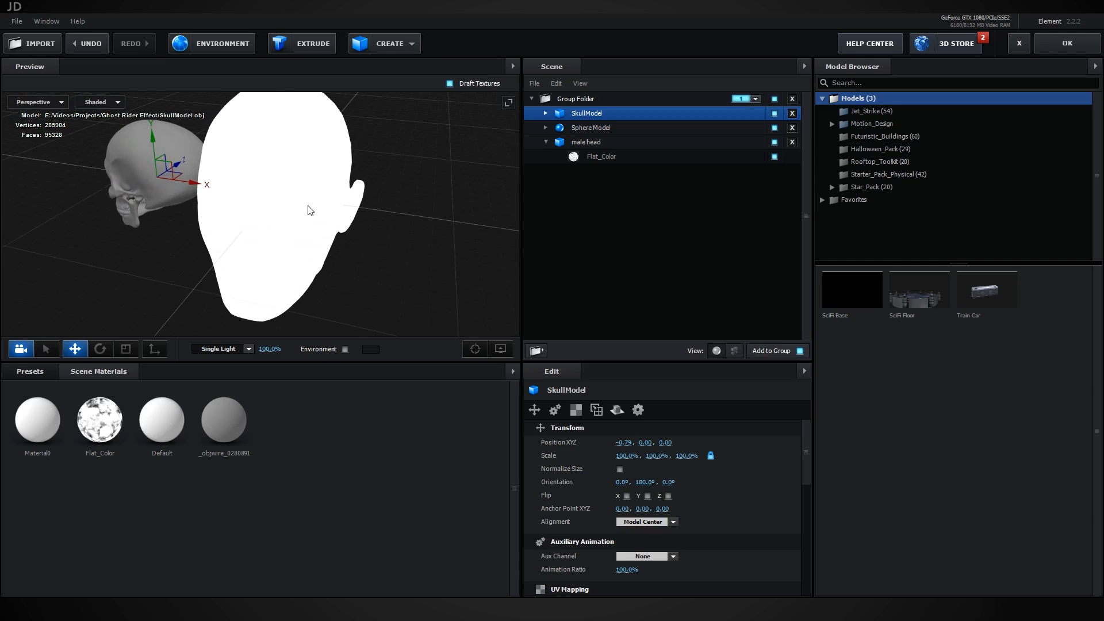
{"action": "left_click_drag", "start_coordinate": [308, 217], "coordinate": [313, 224]}
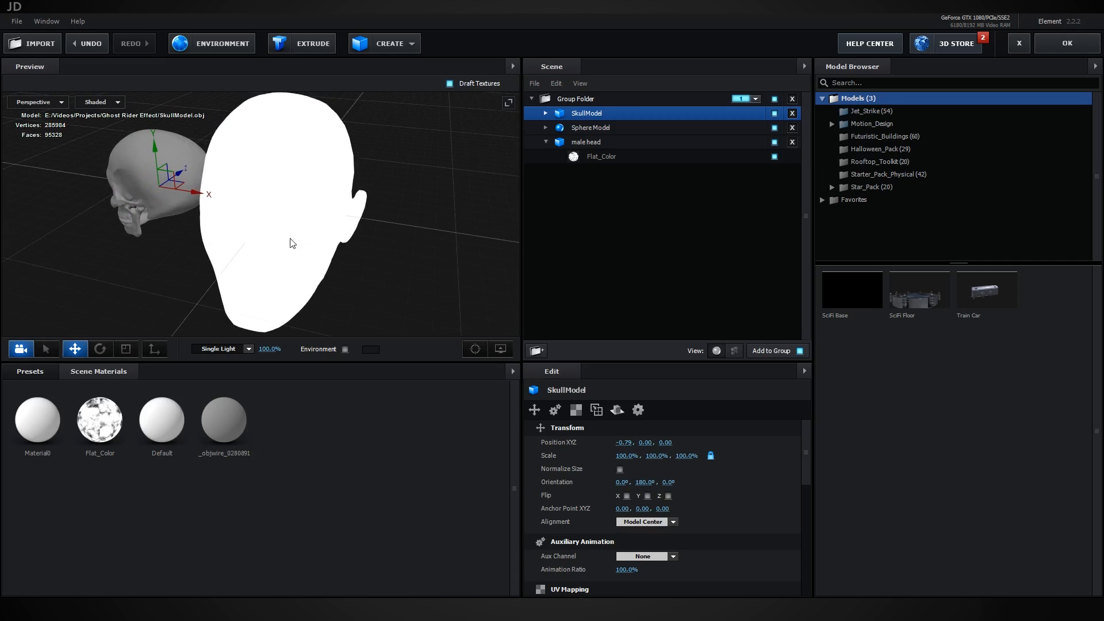
Add the Skull model from the Halloween_Pack library to the scene
{"action": "left_click", "coordinate": [879, 150]}
{"action": "left_click", "coordinate": [1061, 454]}
{"action": "scroll", "coordinate": [434, 288], "scroll_direction": "down", "scroll_amount": 5}
{"action": "left_click_drag", "start_coordinate": [375, 291], "coordinate": [403, 268]}
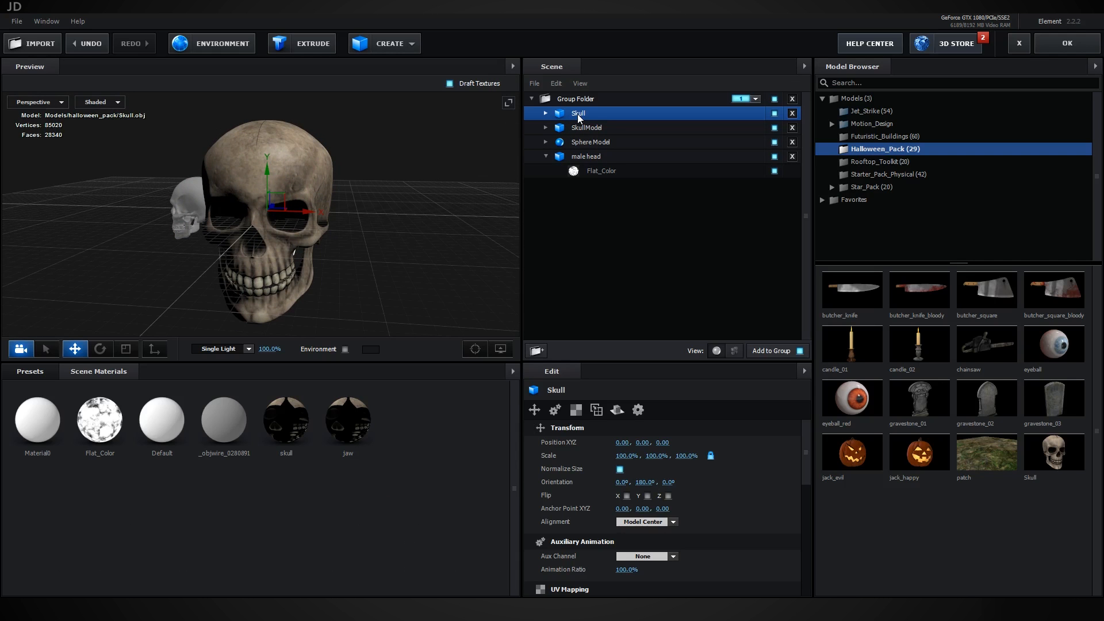
Undo adding the library Skull and the SkullModel's sideways move, and scale SkullModel up to 179.2%
{"action": "key", "text": "ctrl+z"}
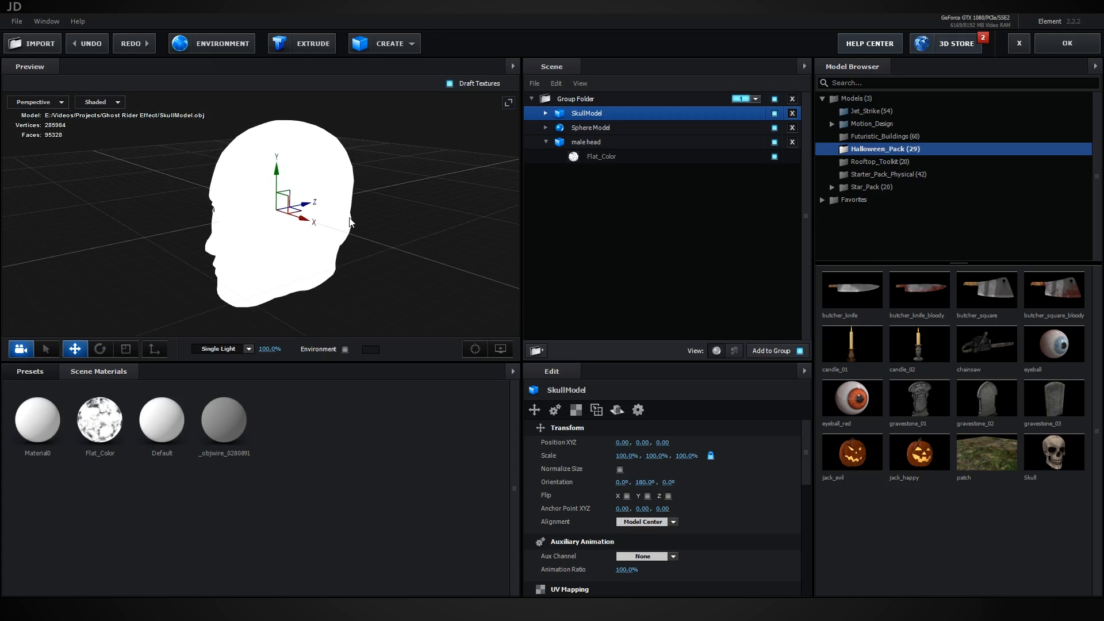
{"action": "left_click", "coordinate": [128, 354]}
{"action": "left_click_drag", "start_coordinate": [279, 205], "coordinate": [328, 145]}
{"action": "left_click_drag", "start_coordinate": [384, 279], "coordinate": [449, 280]}
Fit SkullModel to the male head with a 270° Y orientation, 154.4% scale and 0.03 Z position
{"action": "left_click", "coordinate": [100, 350]}
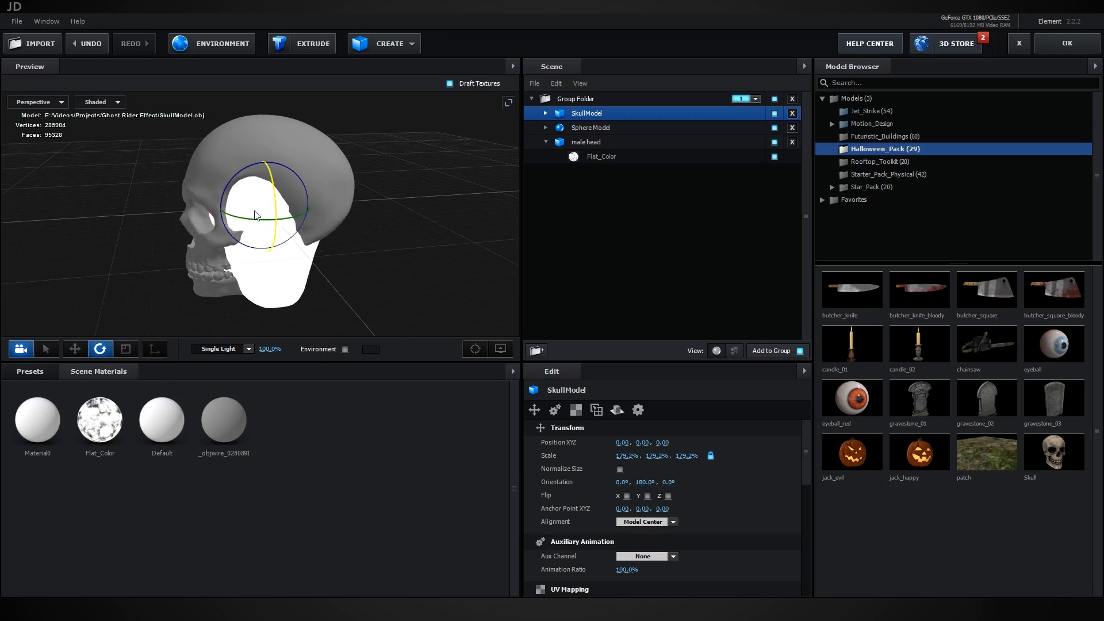
{"action": "mouse_move", "coordinate": [299, 219]}
{"action": "left_mouse_down"}
{"action": "mouse_move", "coordinate": [380, 244]}
{"action": "mouse_move", "coordinate": [305, 216]}
{"action": "left_mouse_up"}
{"action": "left_click", "coordinate": [126, 349]}
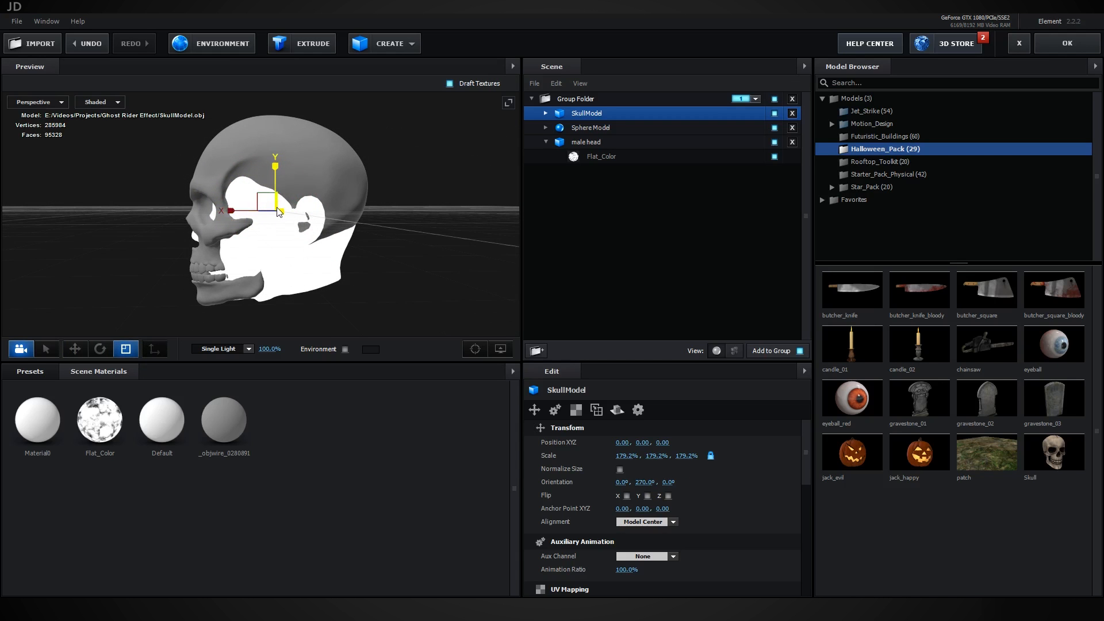
{"action": "left_click_drag", "start_coordinate": [277, 214], "coordinate": [305, 280]}
{"action": "left_click", "coordinate": [82, 352]}
{"action": "left_click_drag", "start_coordinate": [308, 209], "coordinate": [314, 211]}
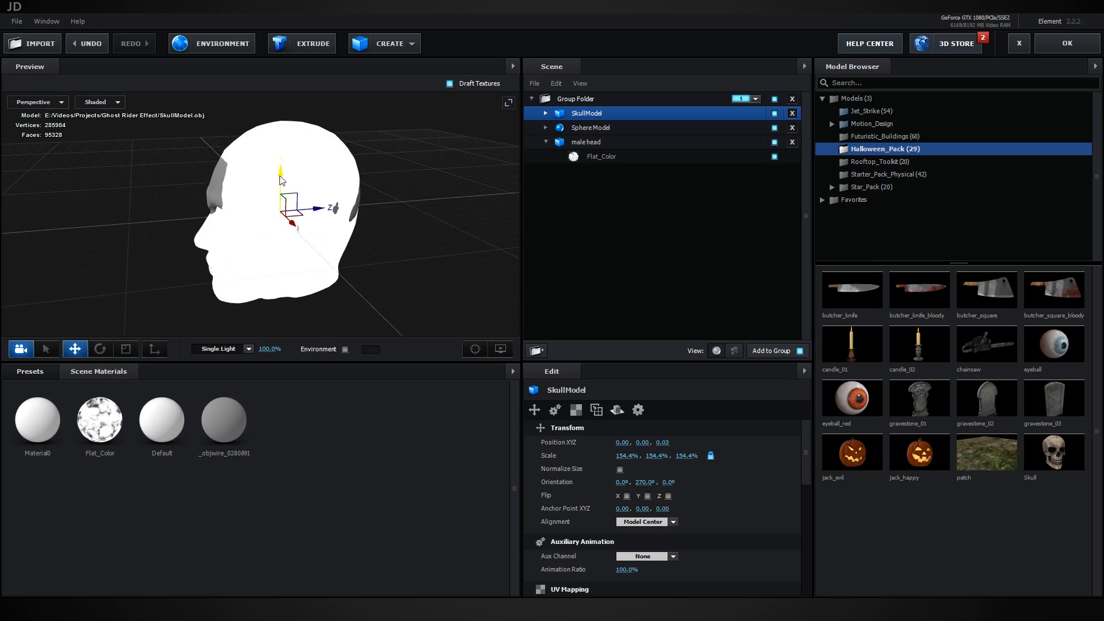
{"action": "left_click_drag", "start_coordinate": [281, 181], "coordinate": [392, 205]}
{"action": "key", "text": "ctrl+z"}
{"action": "left_click_drag", "start_coordinate": [323, 277], "coordinate": [315, 297]}
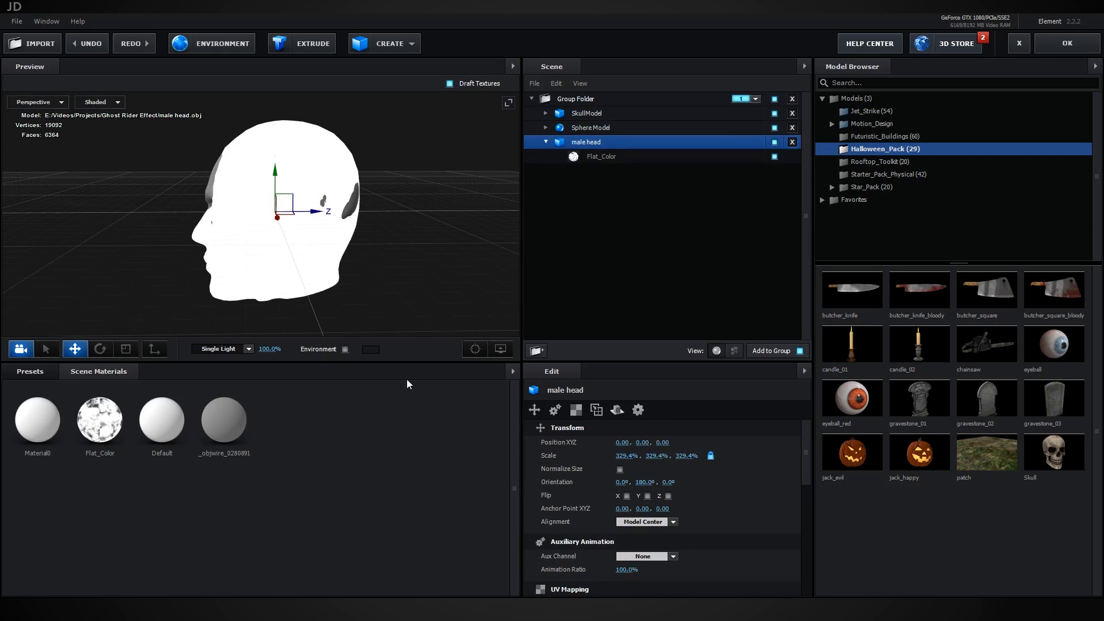
Delete the male head and Sphere Model from the scene, leaving only SkullModel
{"action": "key", "text": "Delete"}
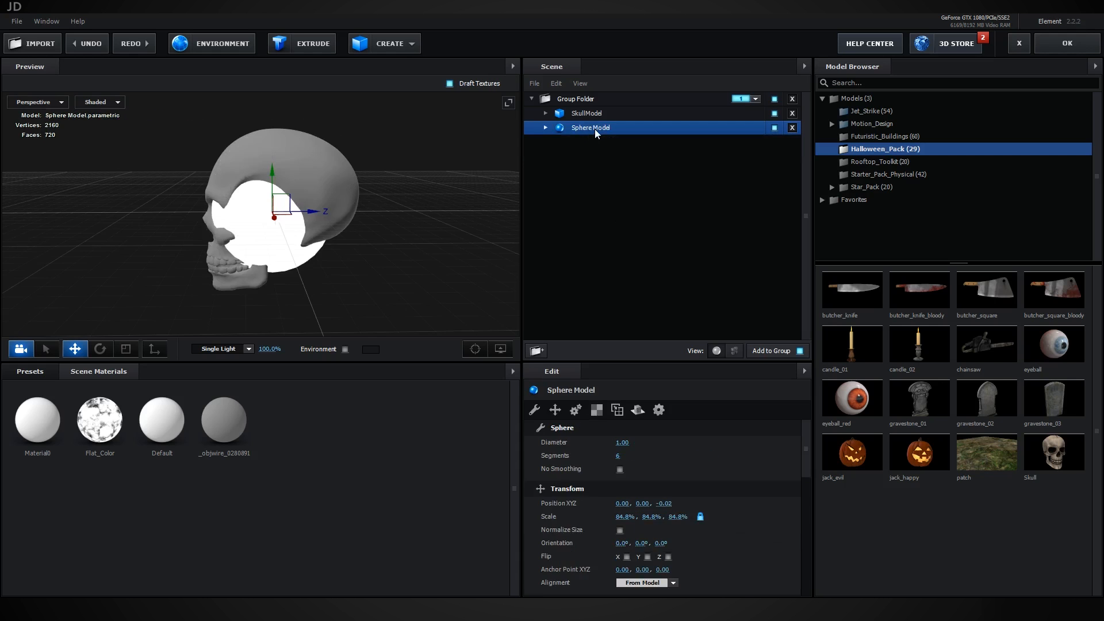
{"action": "key", "text": "Delete"}
{"action": "left_click_drag", "start_coordinate": [367, 246], "coordinate": [422, 256]}
{"action": "scroll", "coordinate": [437, 248], "scroll_direction": "up", "scroll_amount": 3}
Apply the plaster_white_02 material from Pro_Shaders_2 to SkullModel, with draft textures off, and accept the scene setup
{"action": "left_click", "coordinate": [55, 375]}
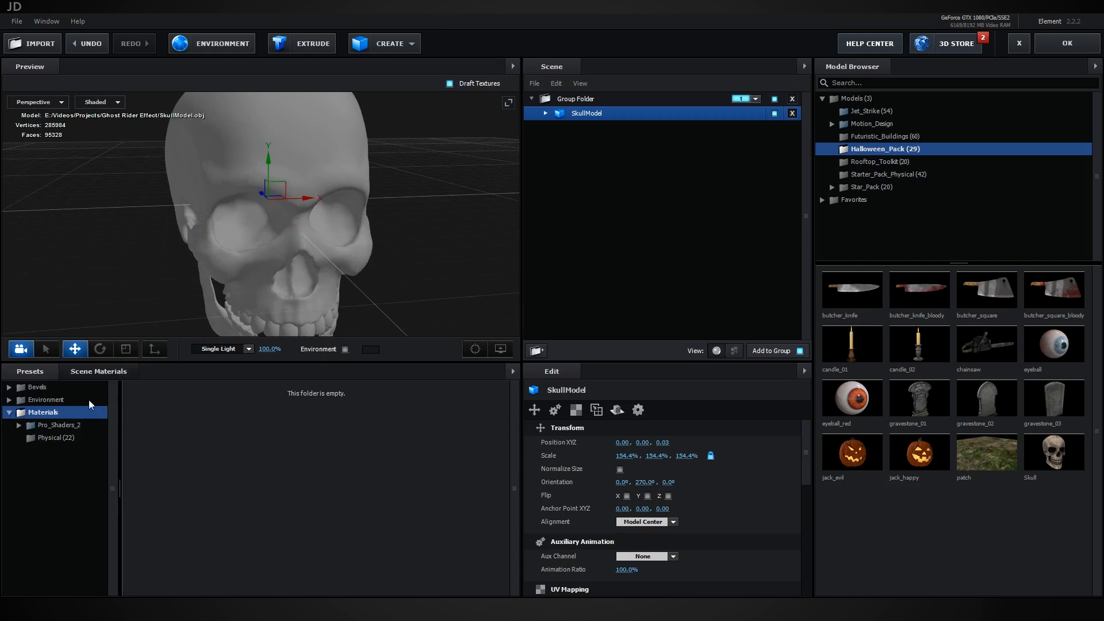
{"action": "left_click", "coordinate": [19, 426]}
{"action": "key", "text": "ctrl+z"}
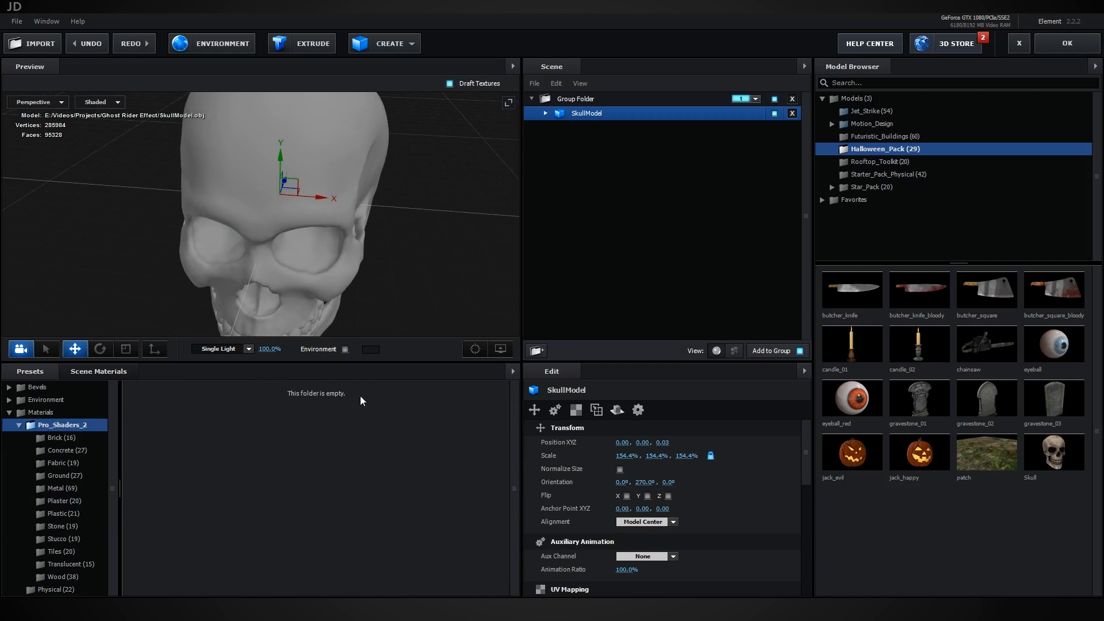
{"action": "left_click", "coordinate": [80, 502]}
{"action": "scroll", "coordinate": [254, 478], "scroll_direction": "down", "scroll_amount": 3}
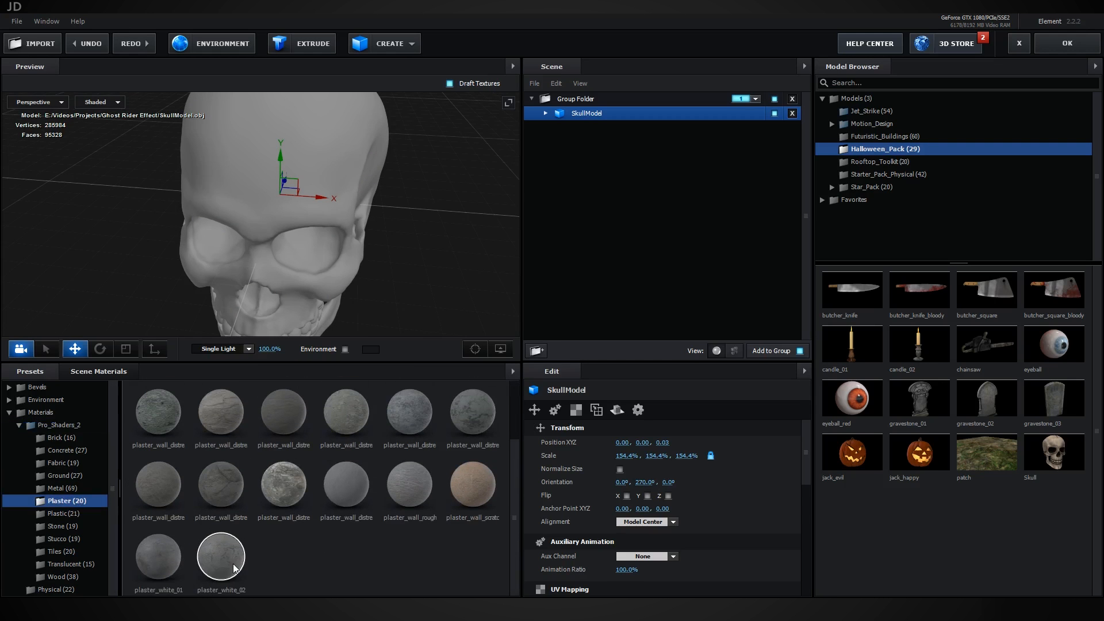
{"action": "left_click_drag", "start_coordinate": [235, 568], "coordinate": [299, 170]}
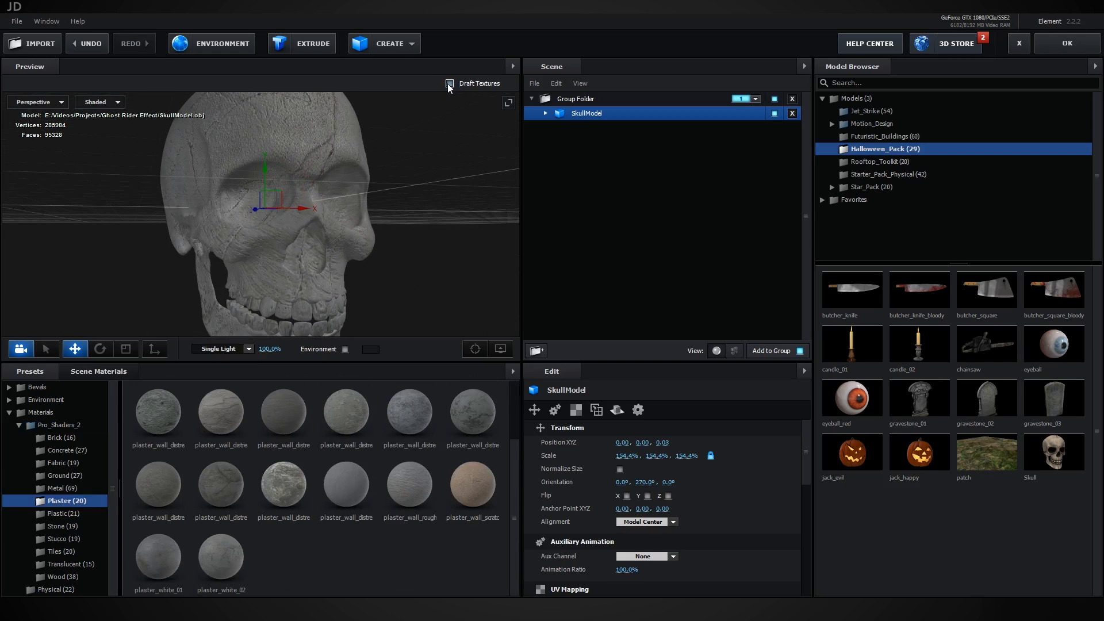
{"action": "left_click_drag", "start_coordinate": [405, 225], "coordinate": [414, 264]}
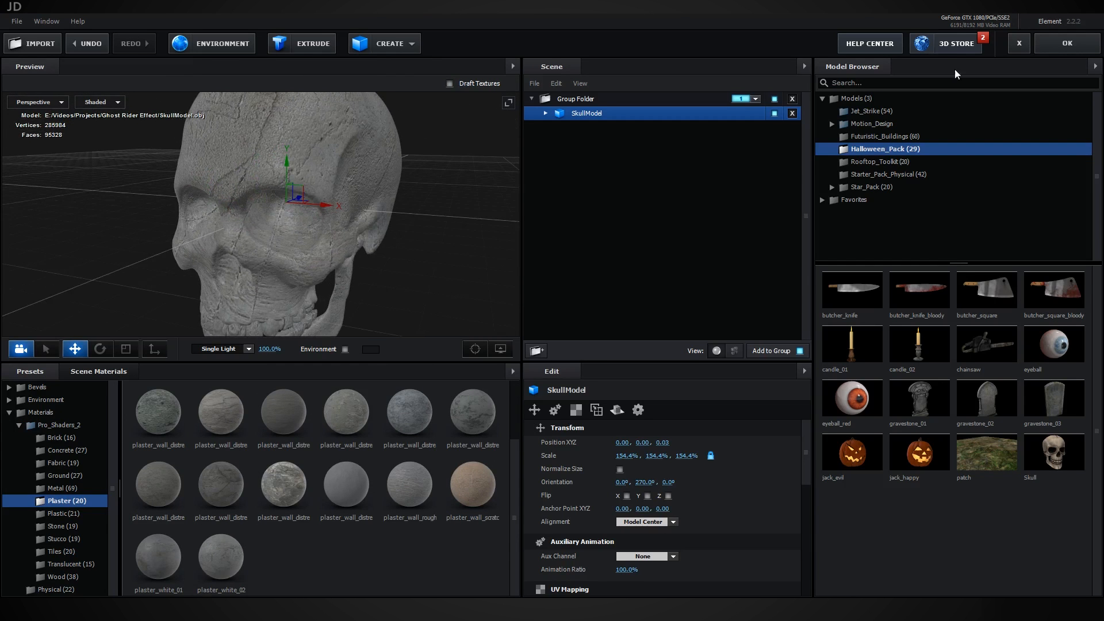
{"action": "left_click", "coordinate": [1085, 44]}
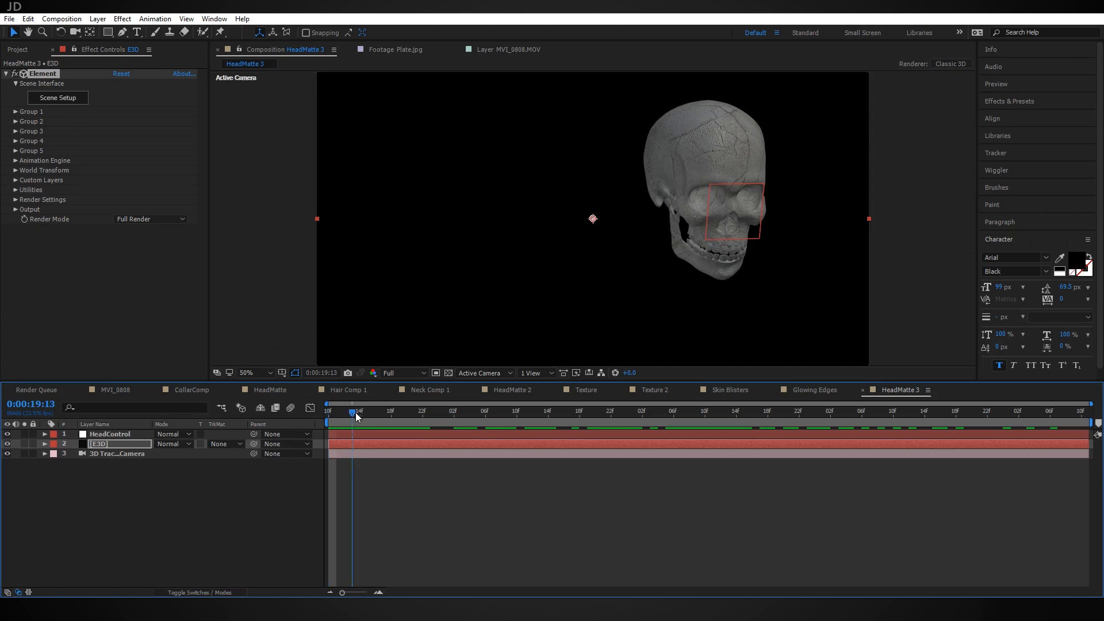
Add HeadMatte 3 to the MVI_0808 composition directly above CollarComp, and scrub through the timeline to check it
{"action": "left_click_drag", "start_coordinate": [355, 413], "coordinate": [470, 437]}
{"action": "left_click_drag", "start_coordinate": [393, 444], "coordinate": [164, 402]}
{"action": "left_click", "coordinate": [120, 392]}
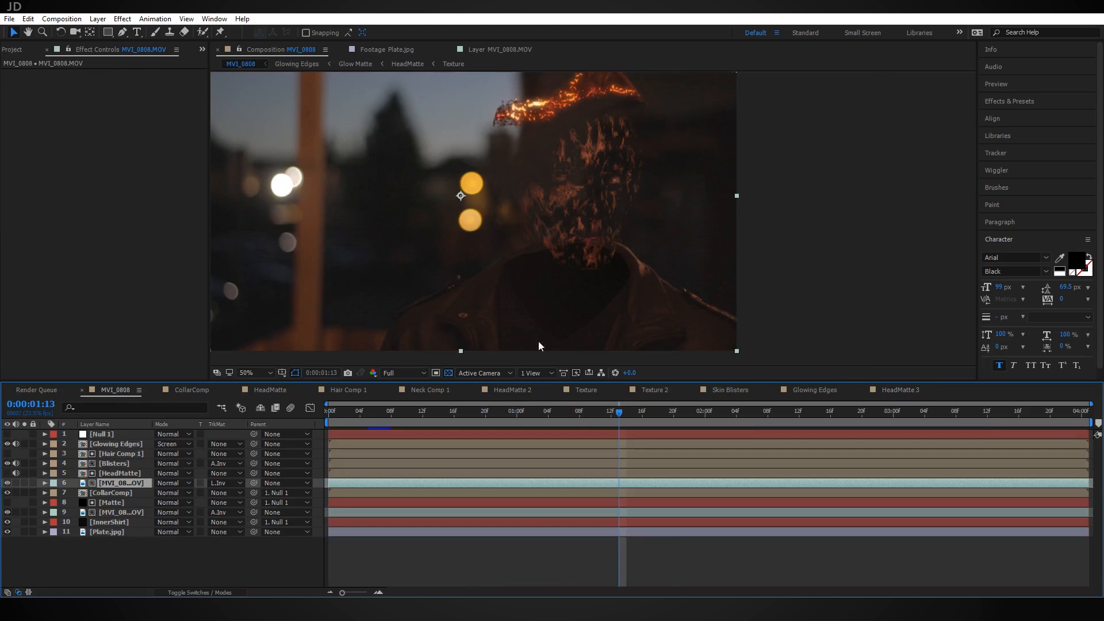
{"action": "left_click", "coordinate": [14, 50]}
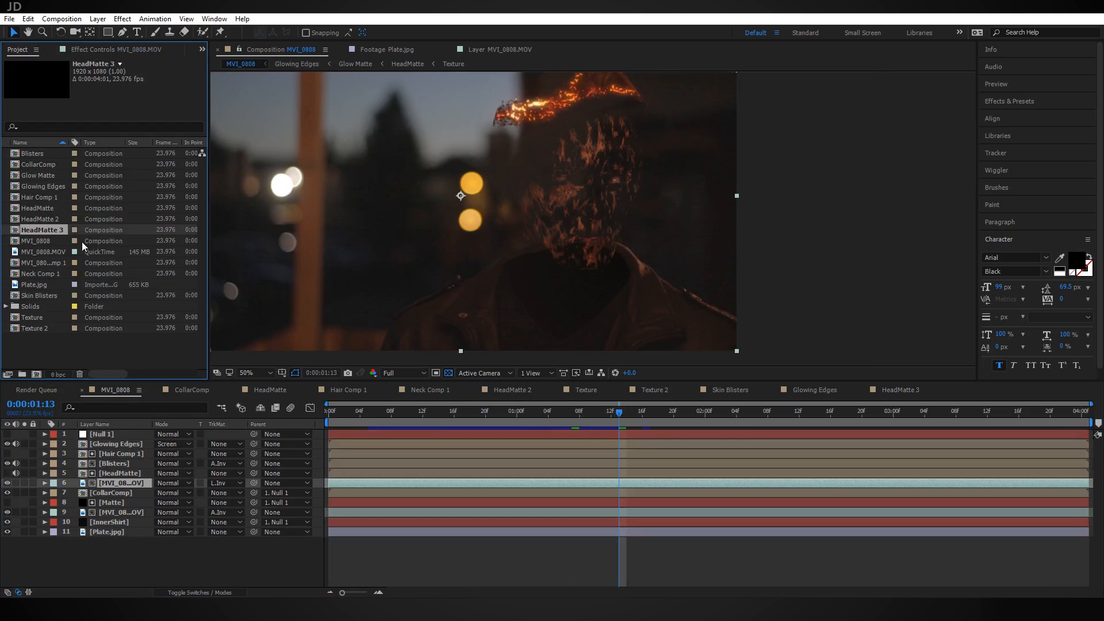
{"action": "left_click_drag", "start_coordinate": [42, 239], "coordinate": [126, 493]}
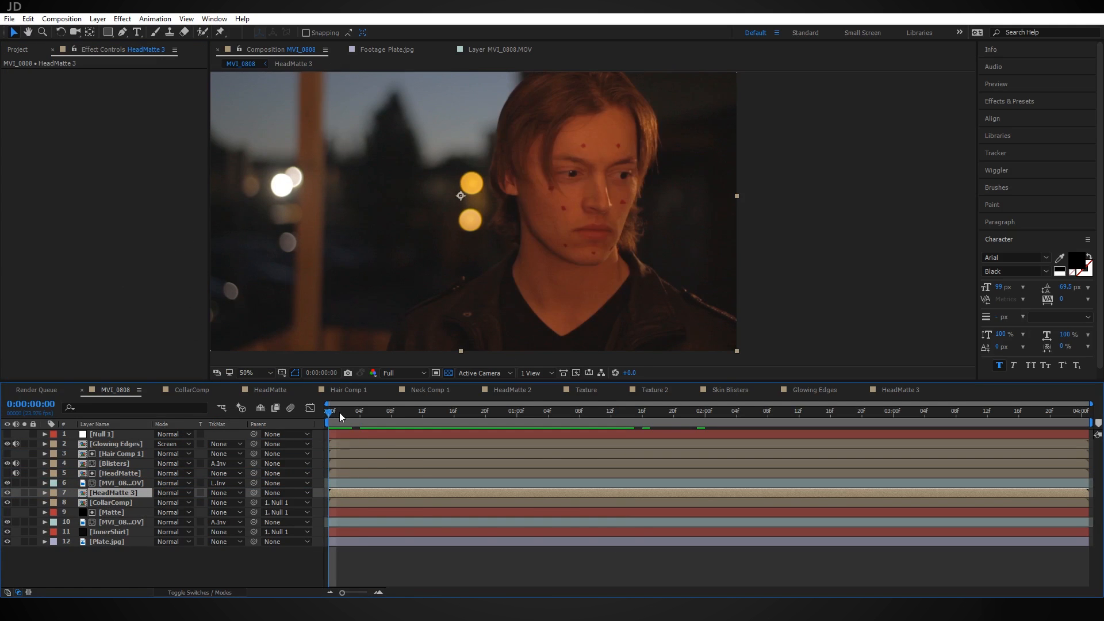
{"action": "left_click", "coordinate": [602, 412]}
{"action": "left_click_drag", "start_coordinate": [630, 410], "coordinate": [713, 410]}
{"action": "key", "text": "Home"}
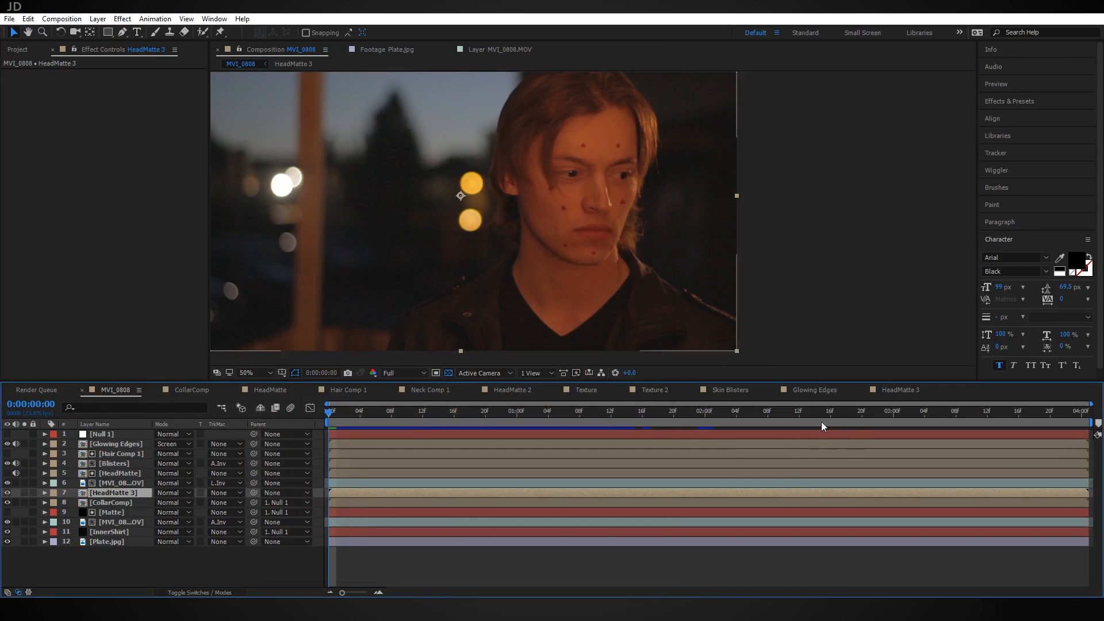
Open the HeadMatte 3 composition and start a new light layer of type Spot
{"action": "left_click", "coordinate": [901, 390]}
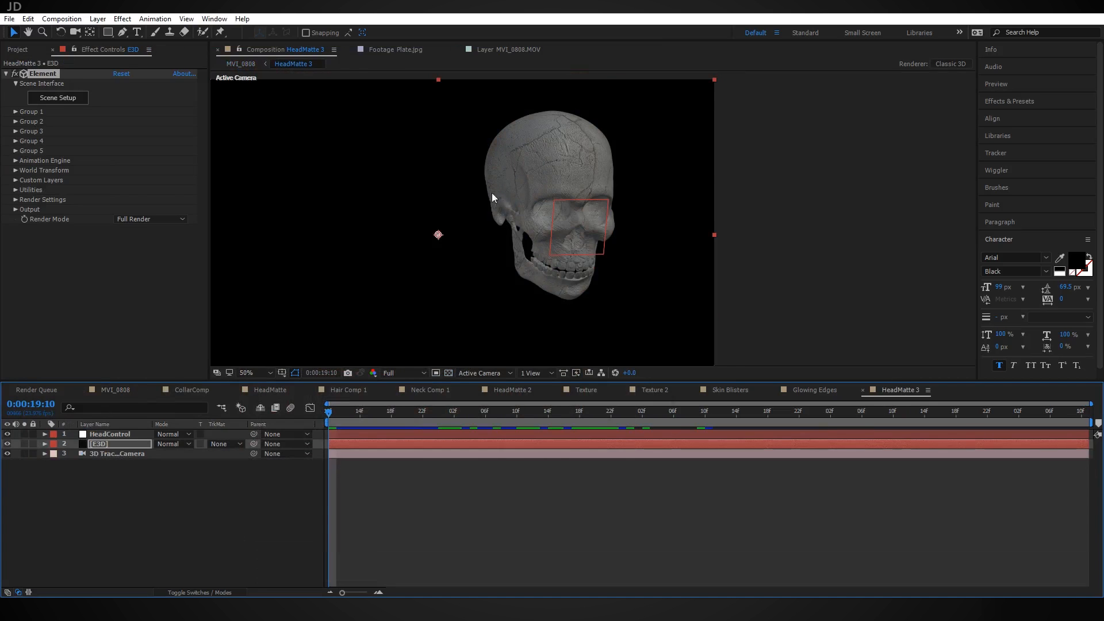
{"action": "left_click", "coordinate": [99, 19]}
{"action": "mouse_move", "coordinate": [102, 33]}
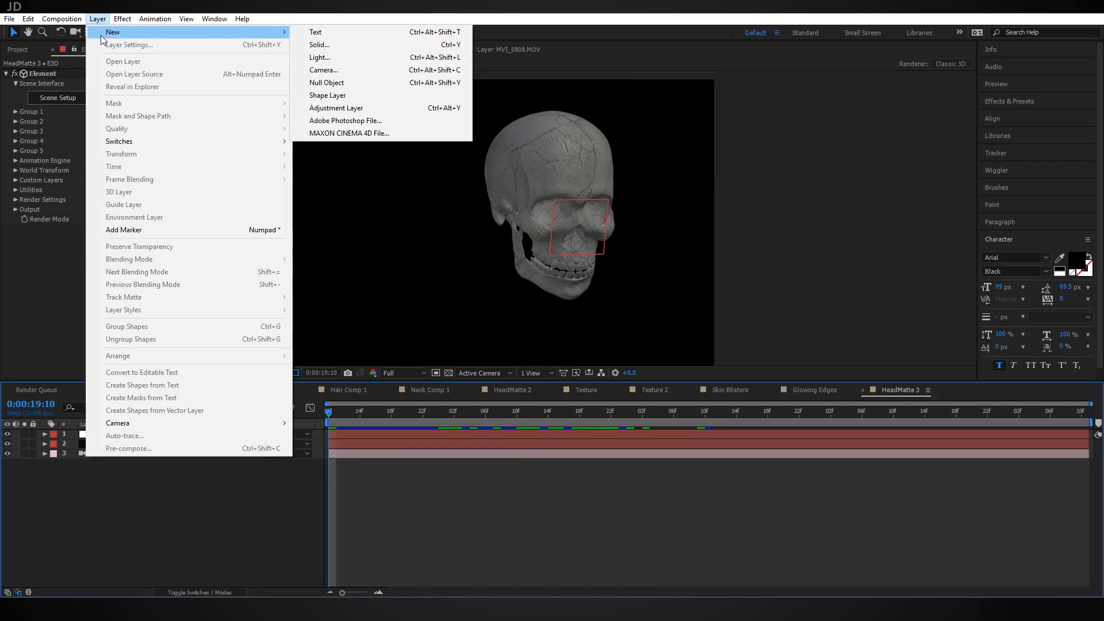
{"action": "left_click", "coordinate": [349, 57]}
{"action": "left_click", "coordinate": [223, 283]}
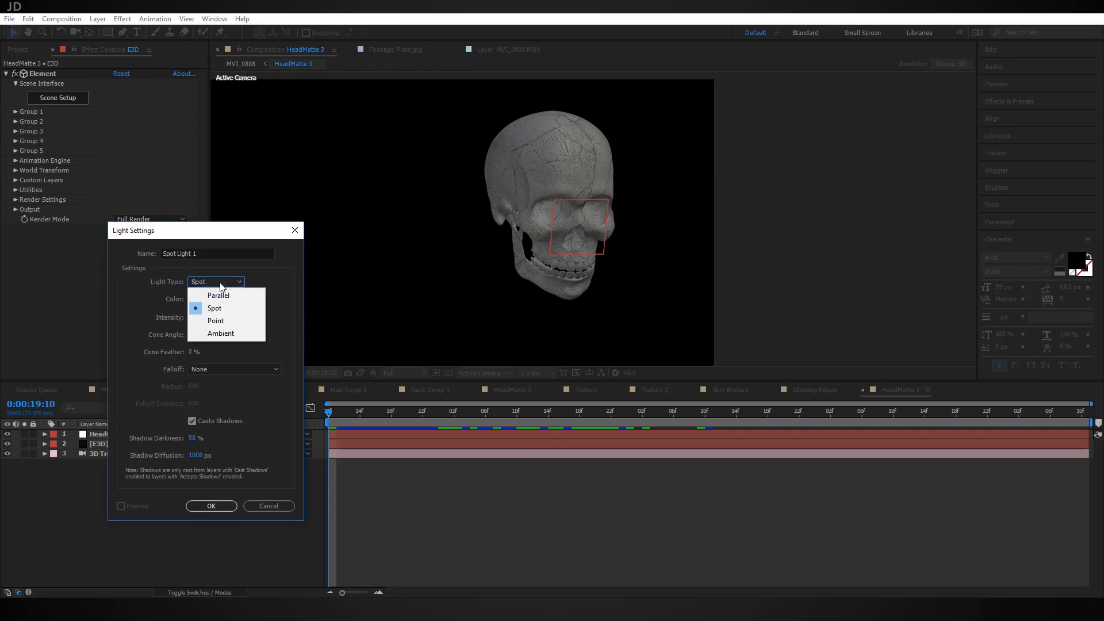
{"action": "left_click", "coordinate": [226, 312]}
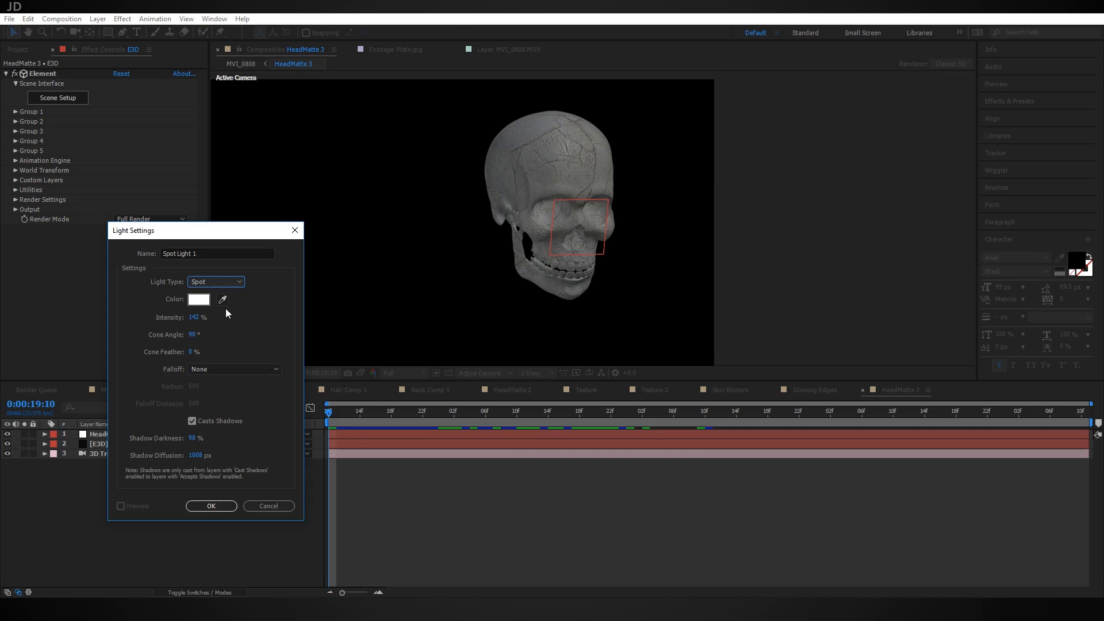
Give the spot light a pale orange color and a shadow diffusion of 335 px, and create it
{"action": "left_click", "coordinate": [206, 301]}
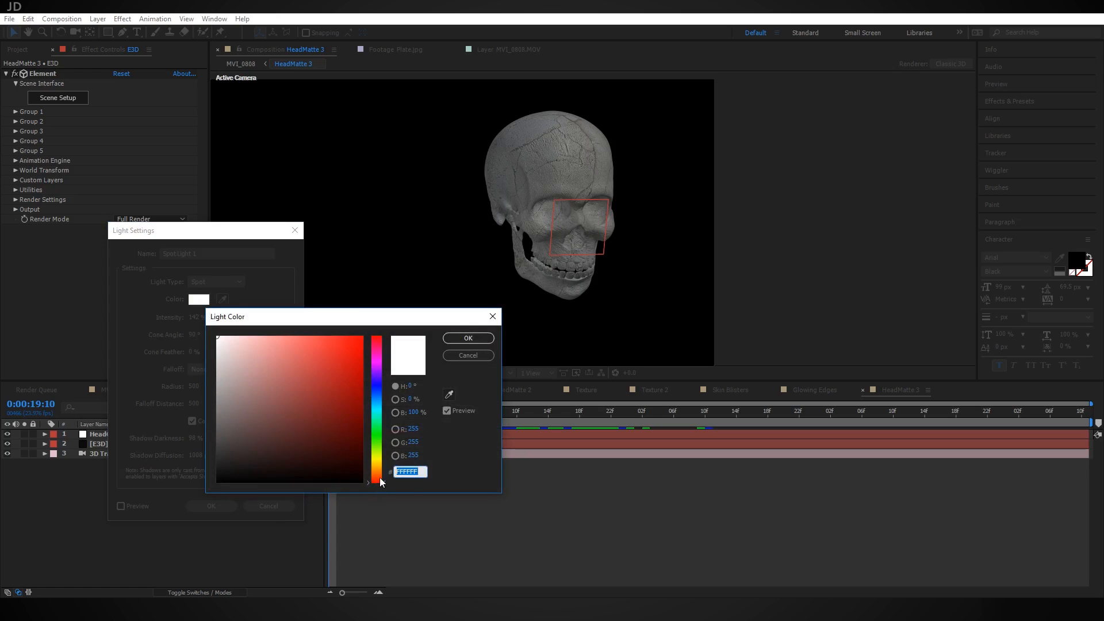
{"action": "left_click_drag", "start_coordinate": [382, 482], "coordinate": [381, 474]}
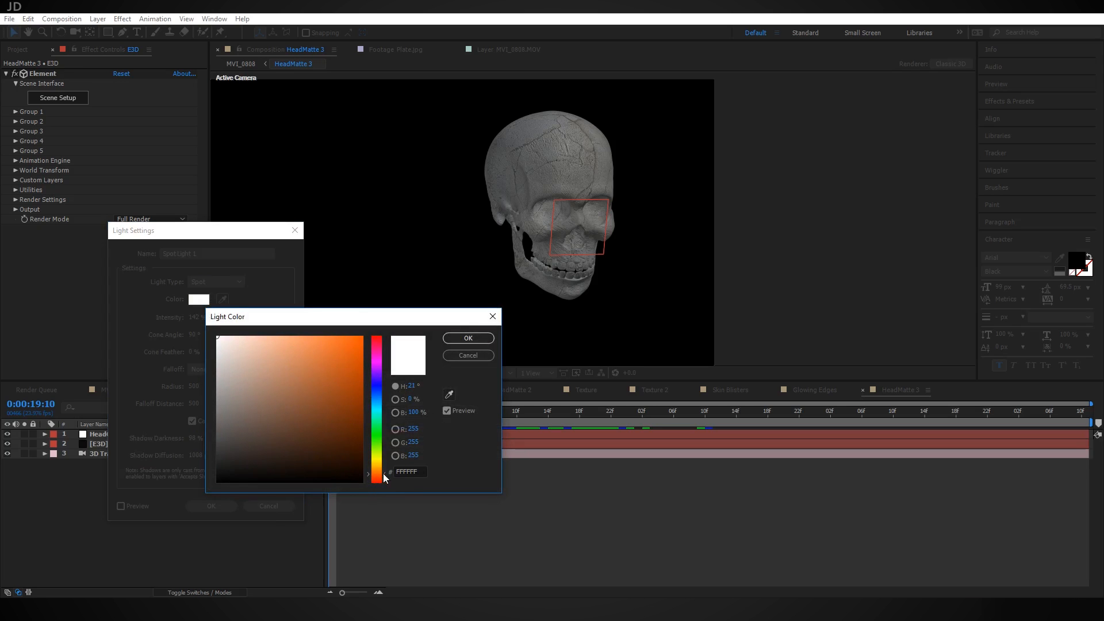
{"action": "left_click_drag", "start_coordinate": [253, 370], "coordinate": [269, 316]}
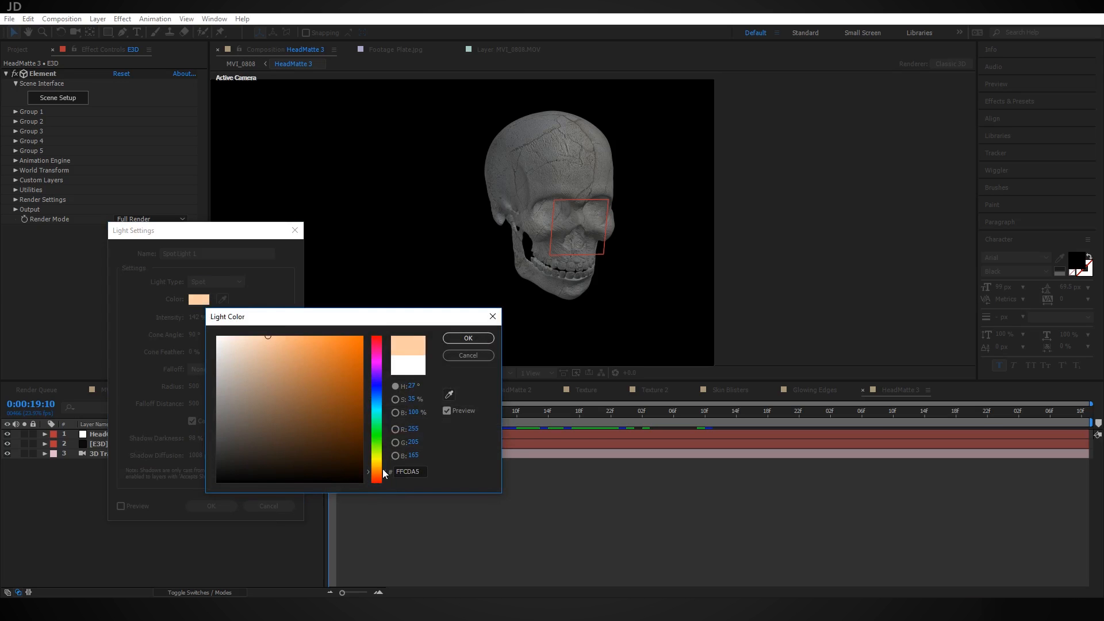
{"action": "left_click_drag", "start_coordinate": [383, 470], "coordinate": [388, 465]}
{"action": "key", "text": "Return"}
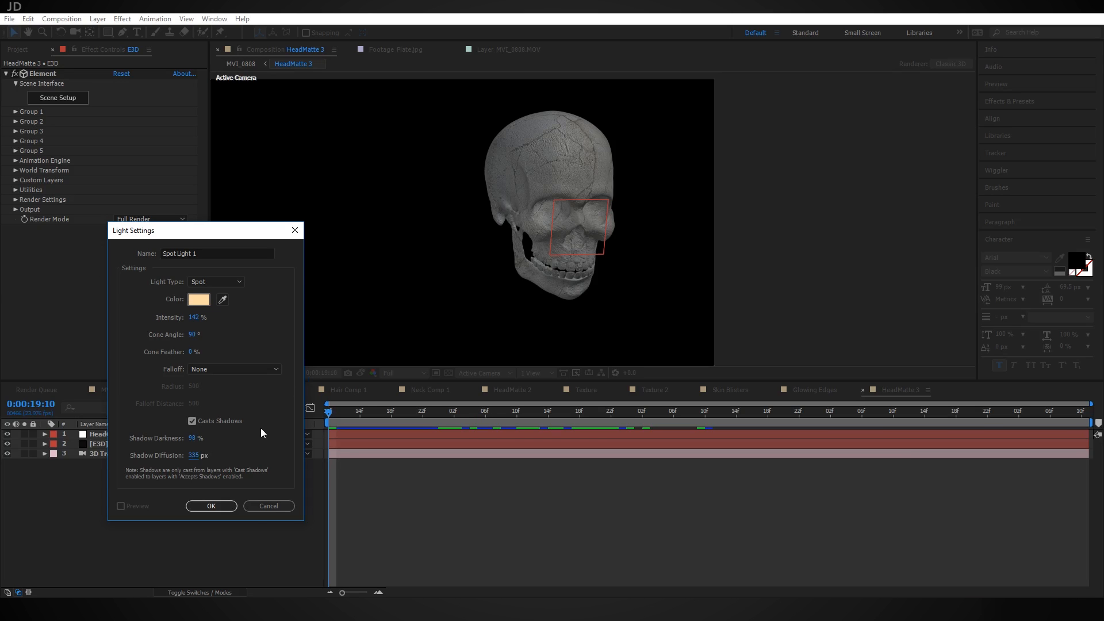
{"action": "left_click", "coordinate": [212, 506]}
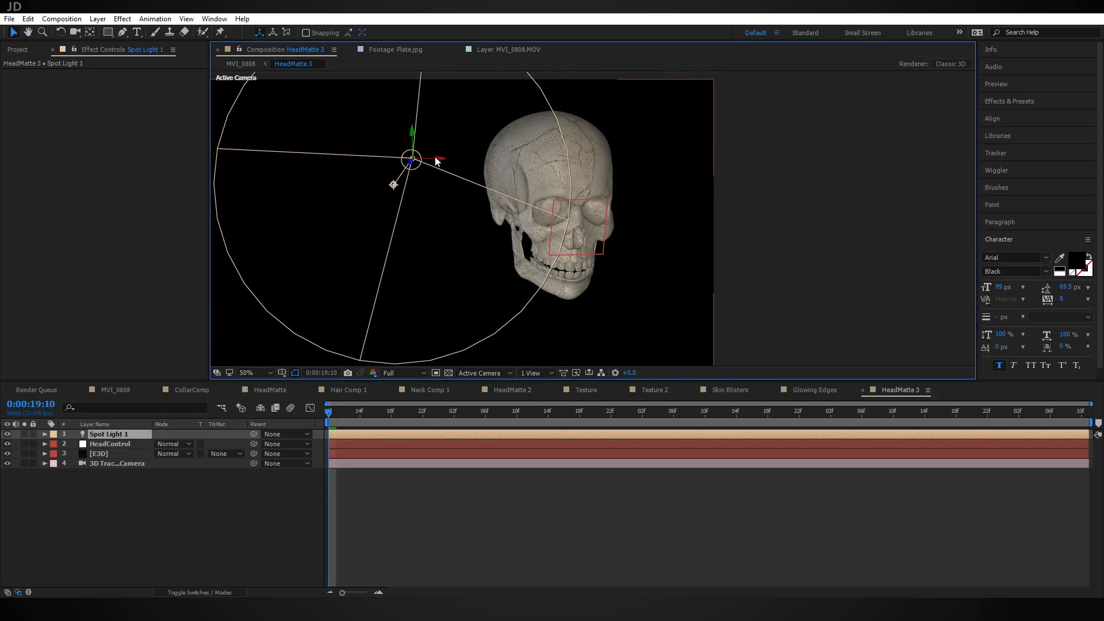
Move Spot Light 1 up and across so it shines on the skull from above
{"action": "left_click_drag", "start_coordinate": [437, 158], "coordinate": [605, 93]}
{"action": "key", "text": "comma"}
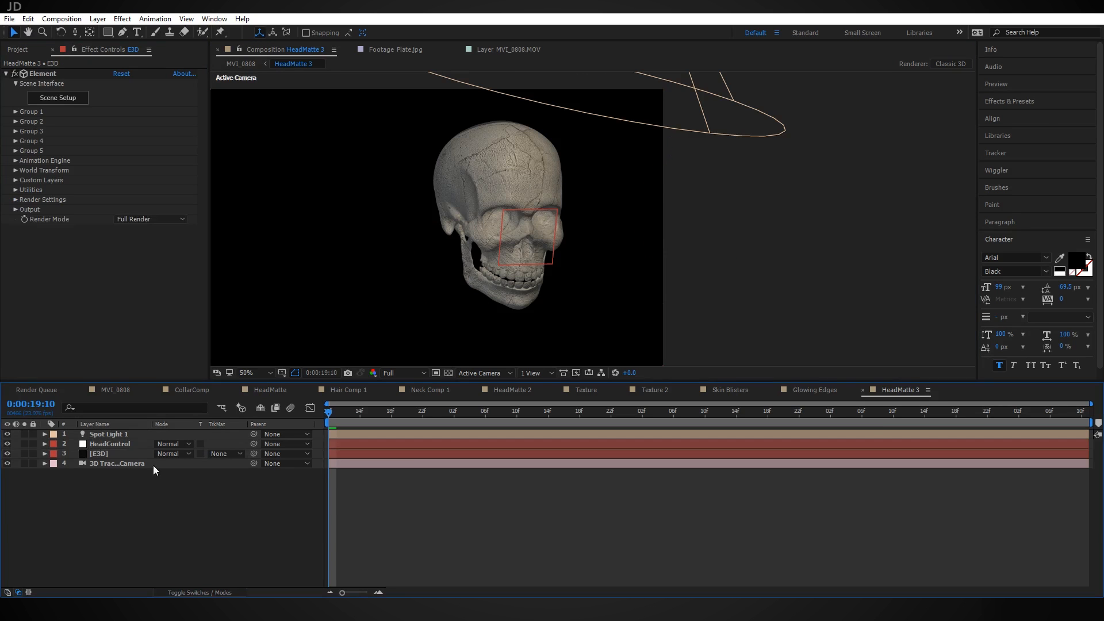
{"action": "left_click", "coordinate": [128, 437]}
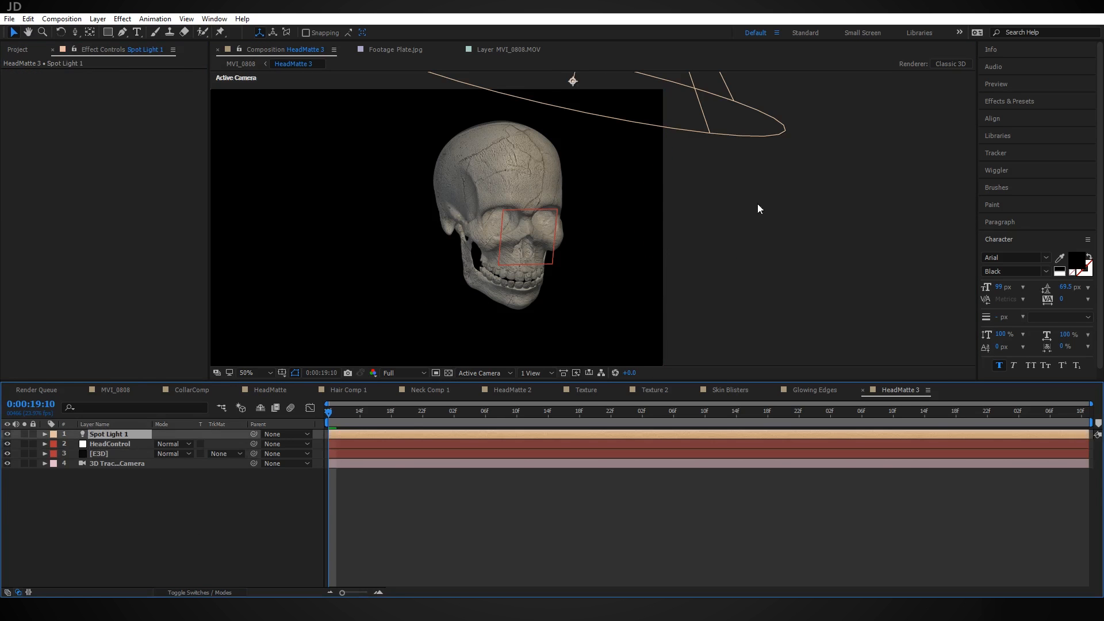
Enable shadows in the Element render settings of the E3D layer
{"action": "left_click", "coordinate": [109, 454]}
{"action": "left_click", "coordinate": [16, 200]}
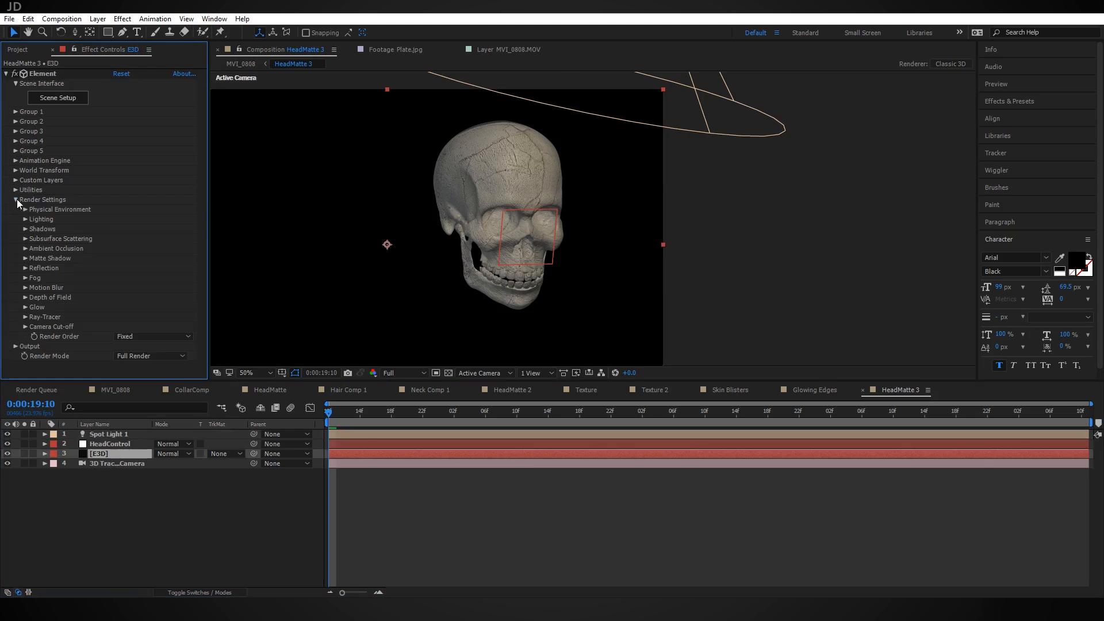
{"action": "left_click", "coordinate": [24, 229]}
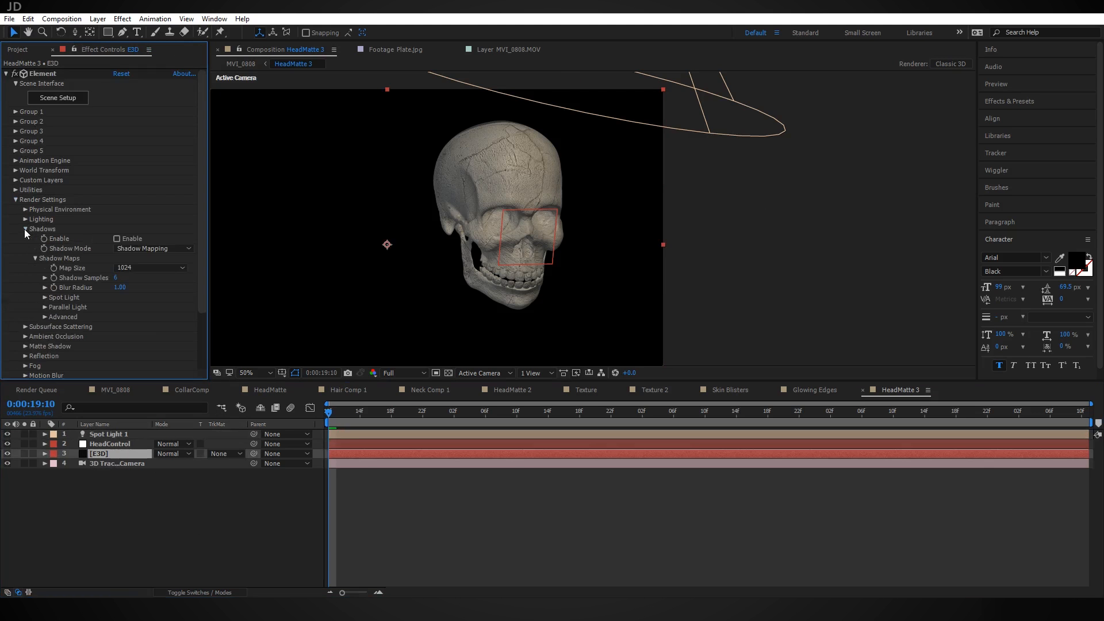
{"action": "left_click", "coordinate": [118, 239]}
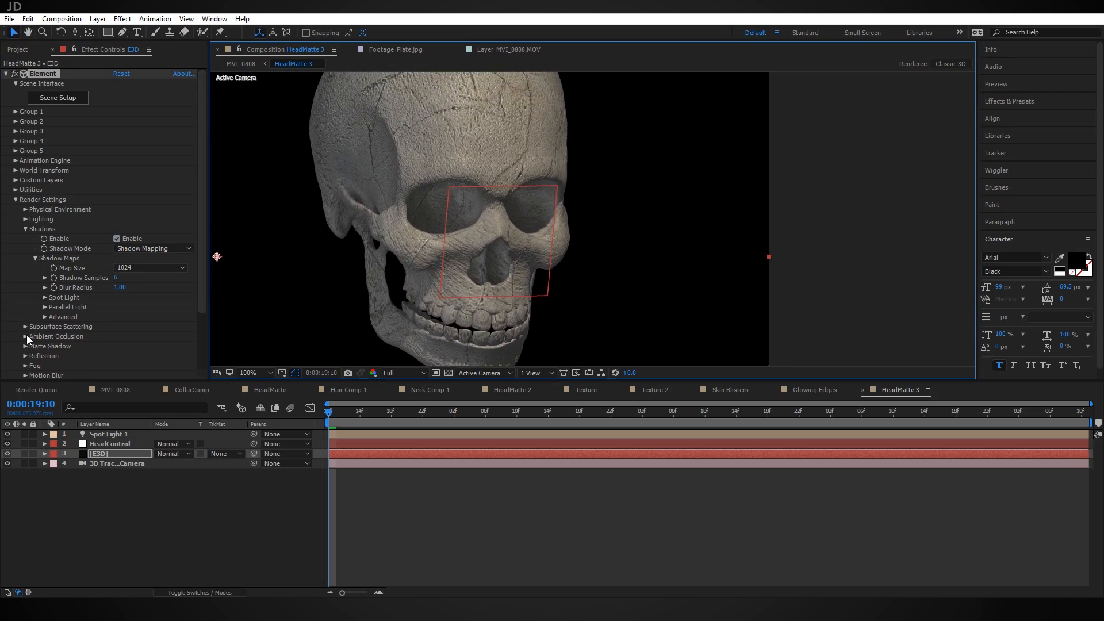
Raise the SSAO intensity of the E3D layer's ambient occlusion to 38.2, and show the layer switches
{"action": "left_click", "coordinate": [25, 336]}
{"action": "scroll", "coordinate": [122, 317], "scroll_direction": "down", "scroll_amount": 3}
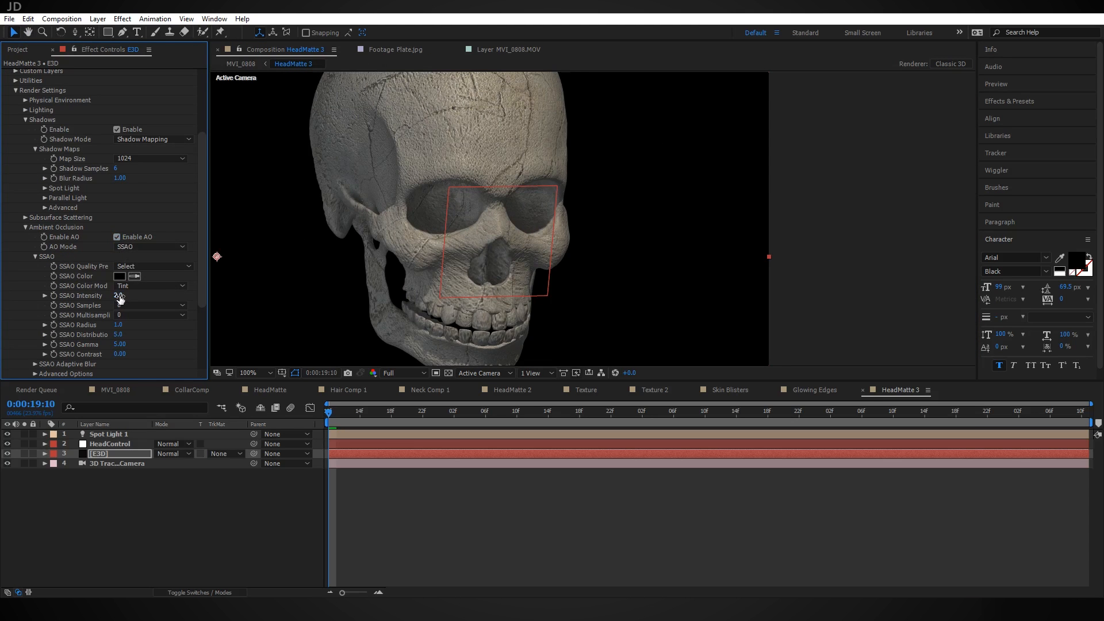
{"action": "left_click_drag", "start_coordinate": [119, 296], "coordinate": [276, 283]}
{"action": "left_click_drag", "start_coordinate": [202, 290], "coordinate": [292, 273]}
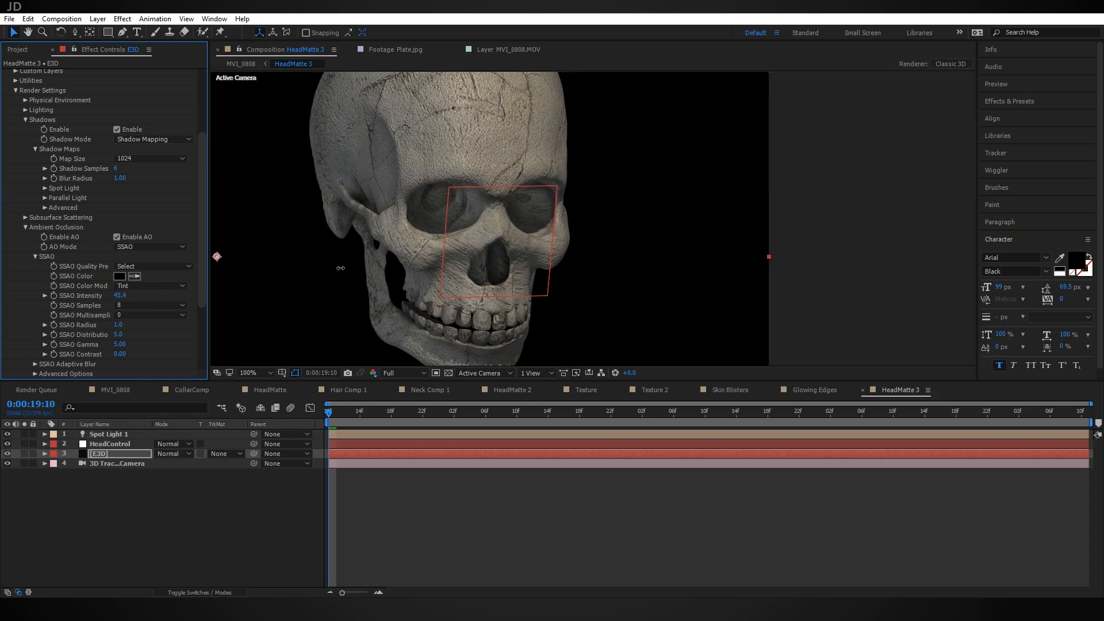
{"action": "key", "text": "comma"}
{"action": "key", "text": "F4"}
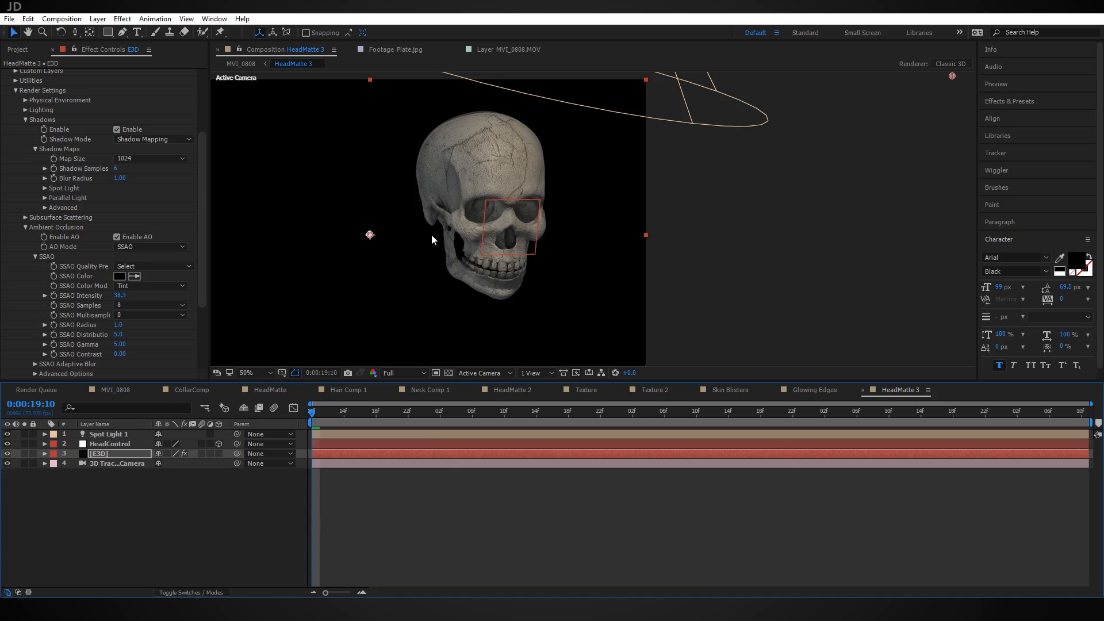
Copy the lower MVI_0808.MOV footage layer from the MVI_0808 composition into HeadMatte 3
{"action": "left_click", "coordinate": [117, 390]}
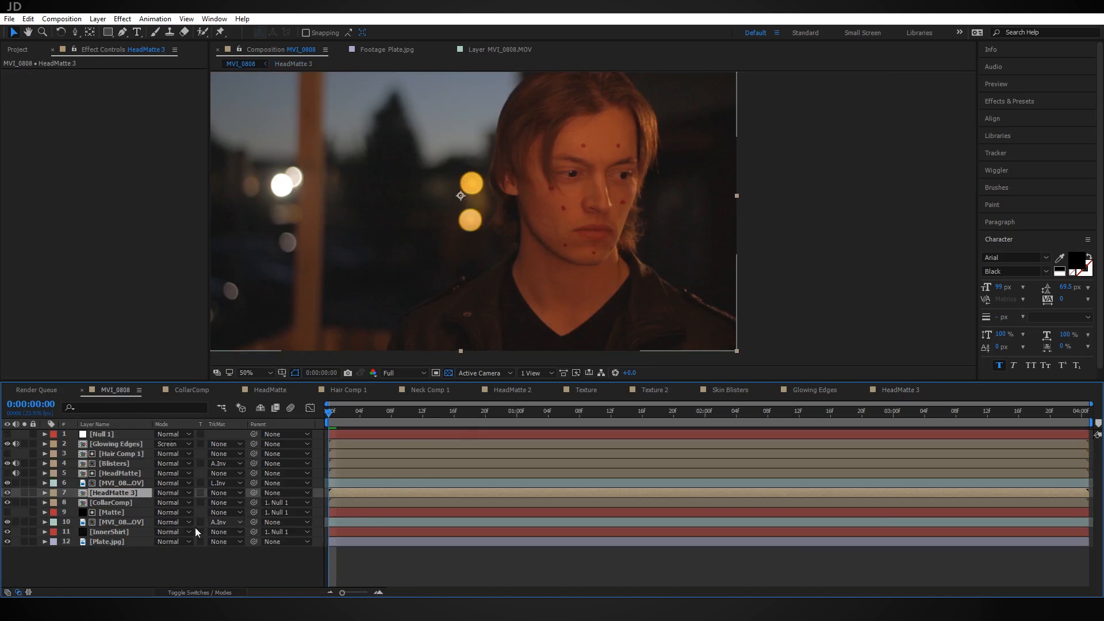
{"action": "left_click", "coordinate": [128, 521]}
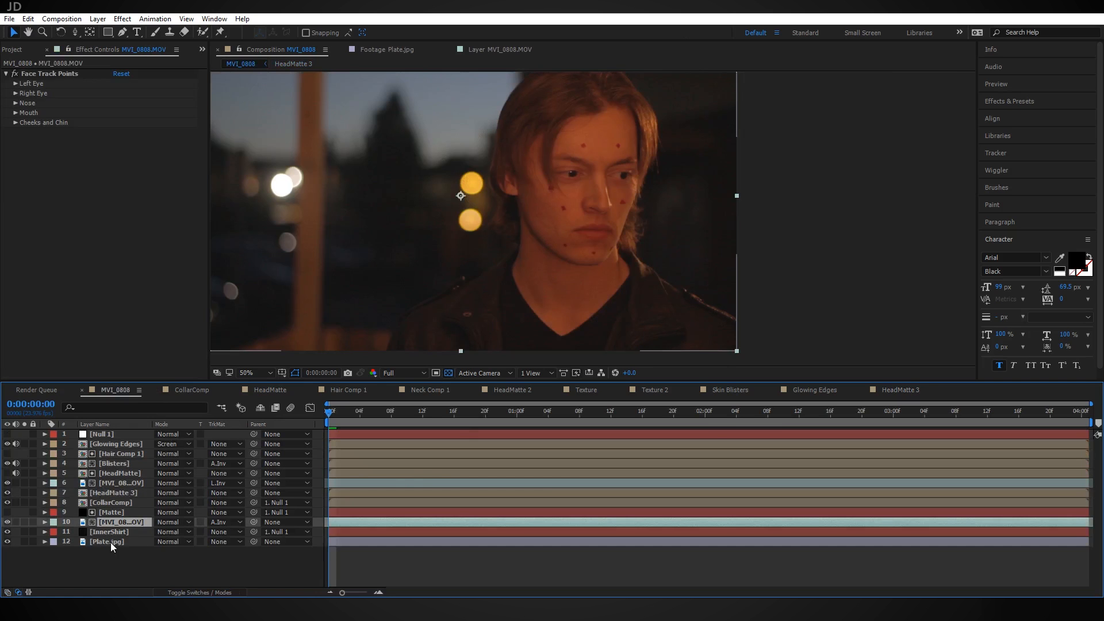
{"action": "left_click", "coordinate": [902, 390]}
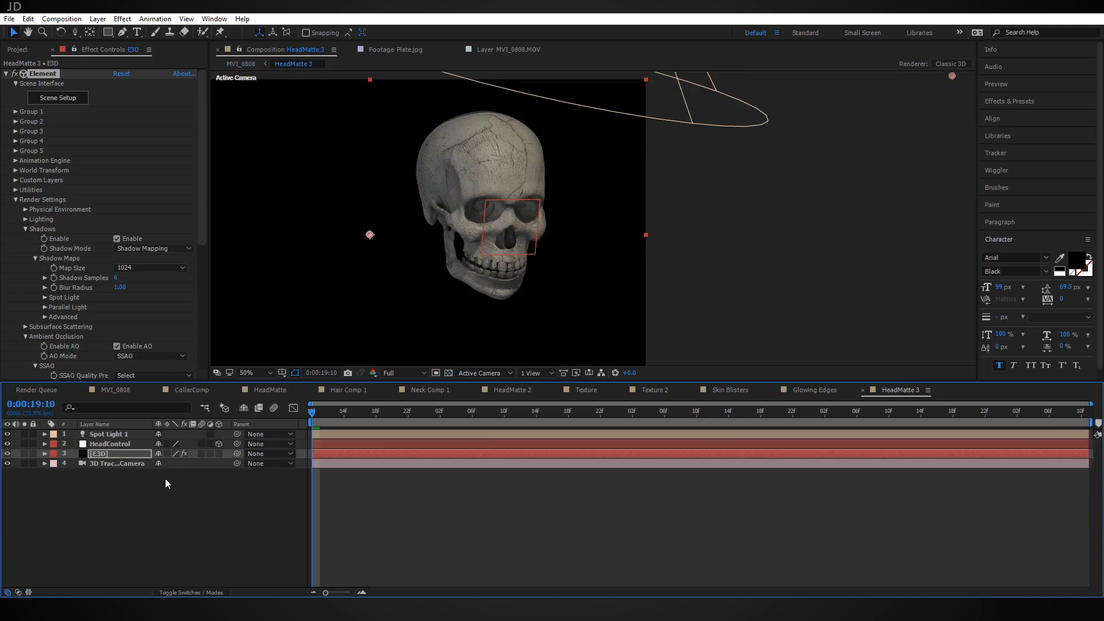
{"action": "key", "text": "ctrl+v"}
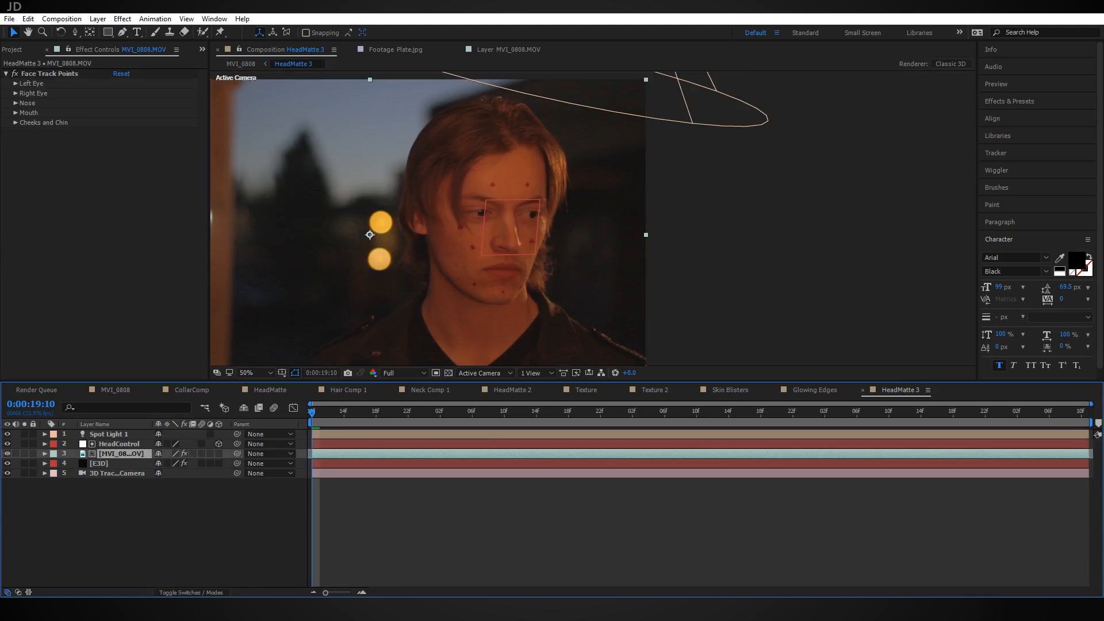
Remove the track matte from the pasted MVI_0808.MOV layer and move it beneath all other layers
{"action": "left_click", "coordinate": [209, 592]}
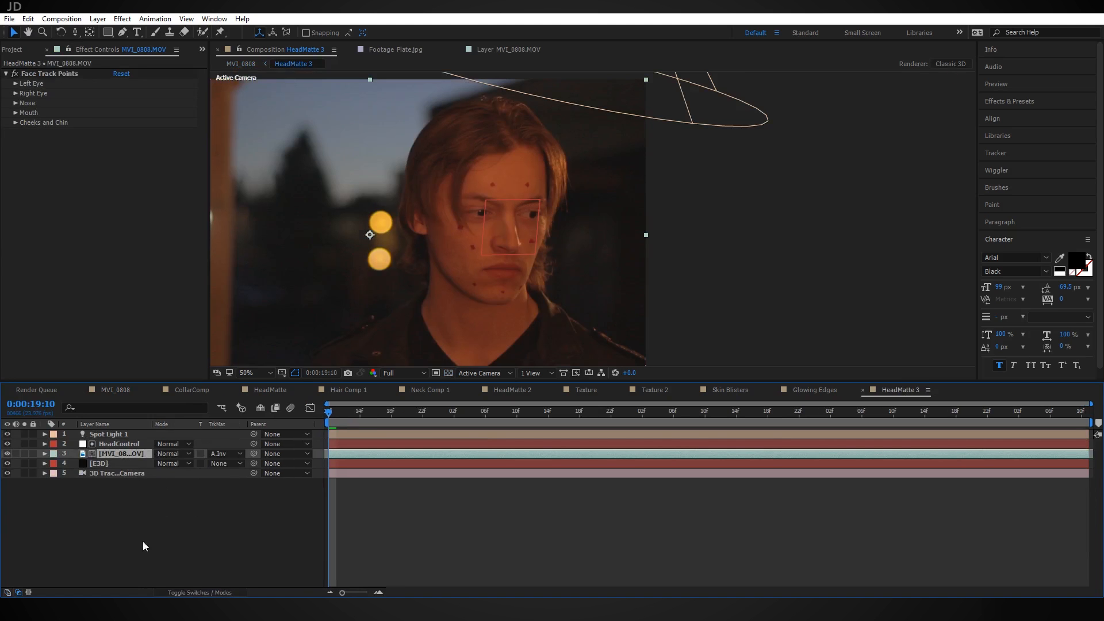
{"action": "left_click", "coordinate": [229, 454]}
{"action": "left_click", "coordinate": [266, 466]}
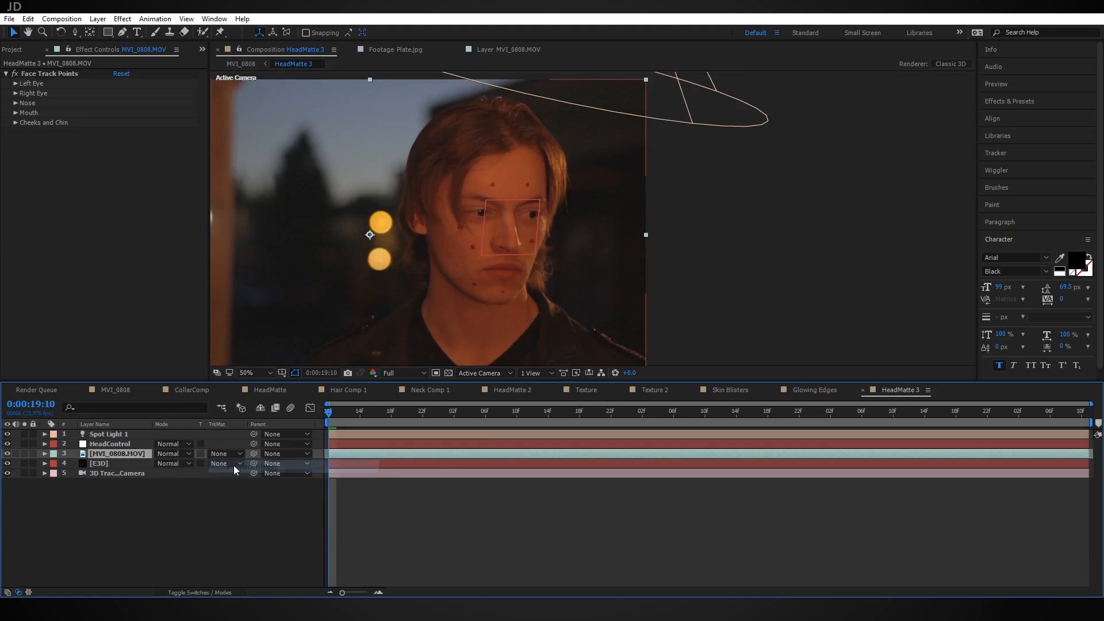
{"action": "left_click_drag", "start_coordinate": [113, 458], "coordinate": [130, 507]}
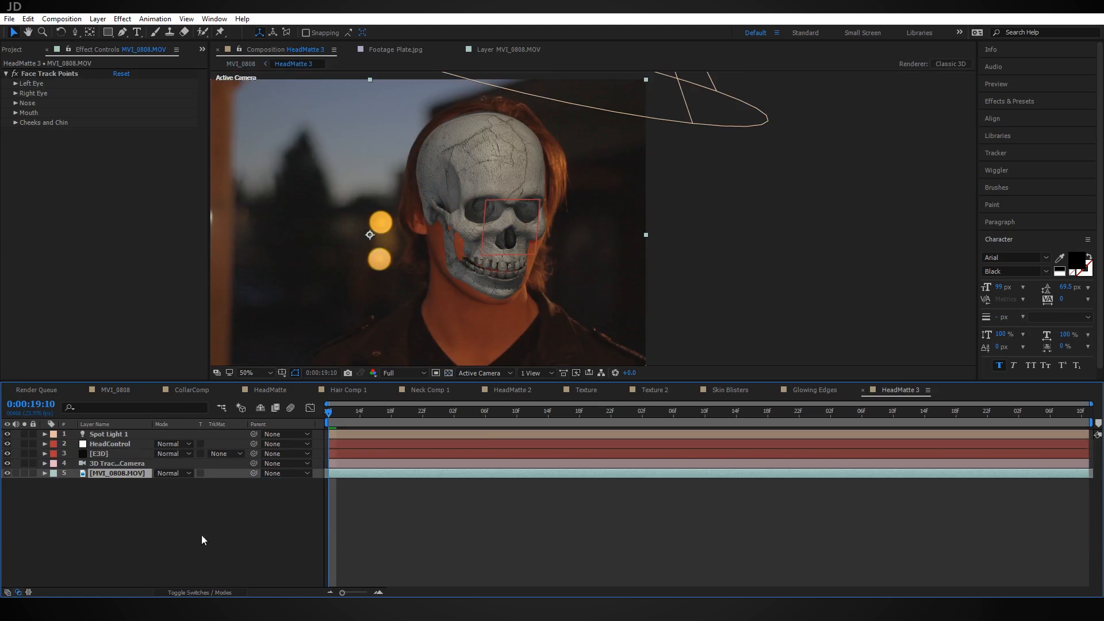
Make the MVI_0808.MOV layer in HeadMatte 3 a guide layer
{"action": "right_click", "coordinate": [126, 474]}
{"action": "left_click", "coordinate": [206, 117]}
{"action": "left_click", "coordinate": [158, 501]}
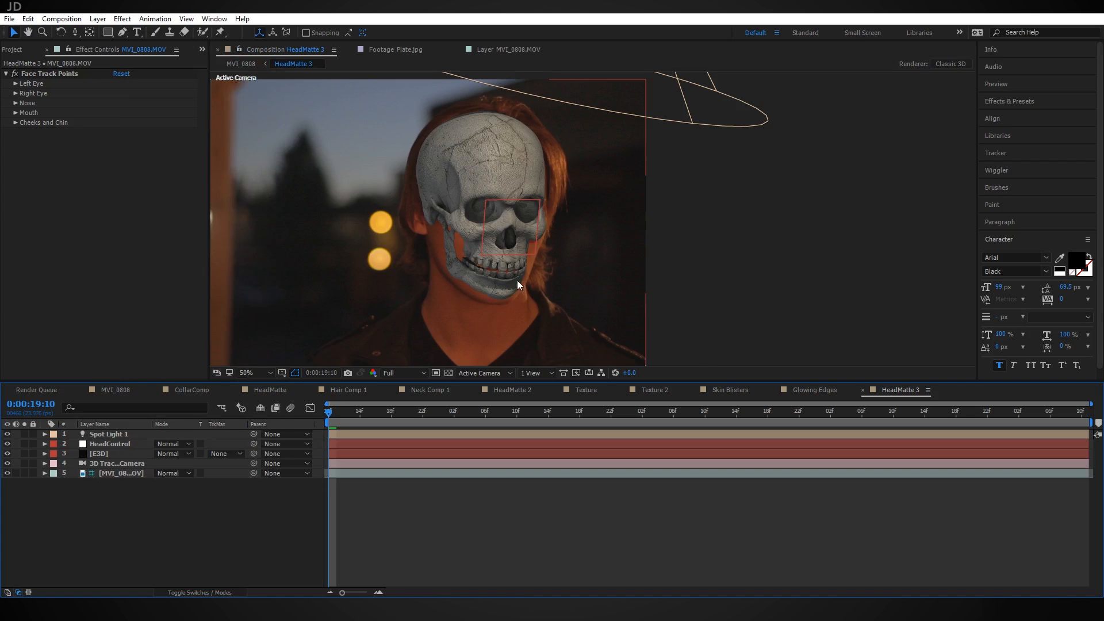
{"action": "scroll", "coordinate": [520, 282], "scroll_direction": "up", "scroll_amount": 1}
{"action": "left_click_drag", "start_coordinate": [504, 267], "coordinate": [583, 290]}
{"action": "scroll", "coordinate": [576, 307], "scroll_direction": "down", "scroll_amount": 1}
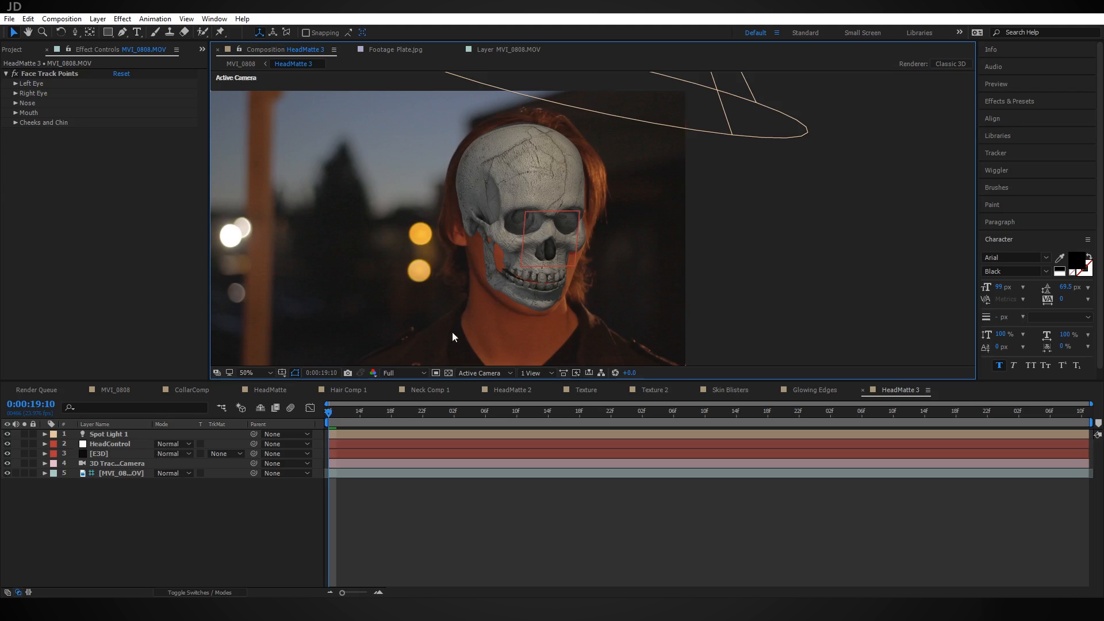
{"action": "left_click_drag", "start_coordinate": [580, 247], "coordinate": [581, 238]}
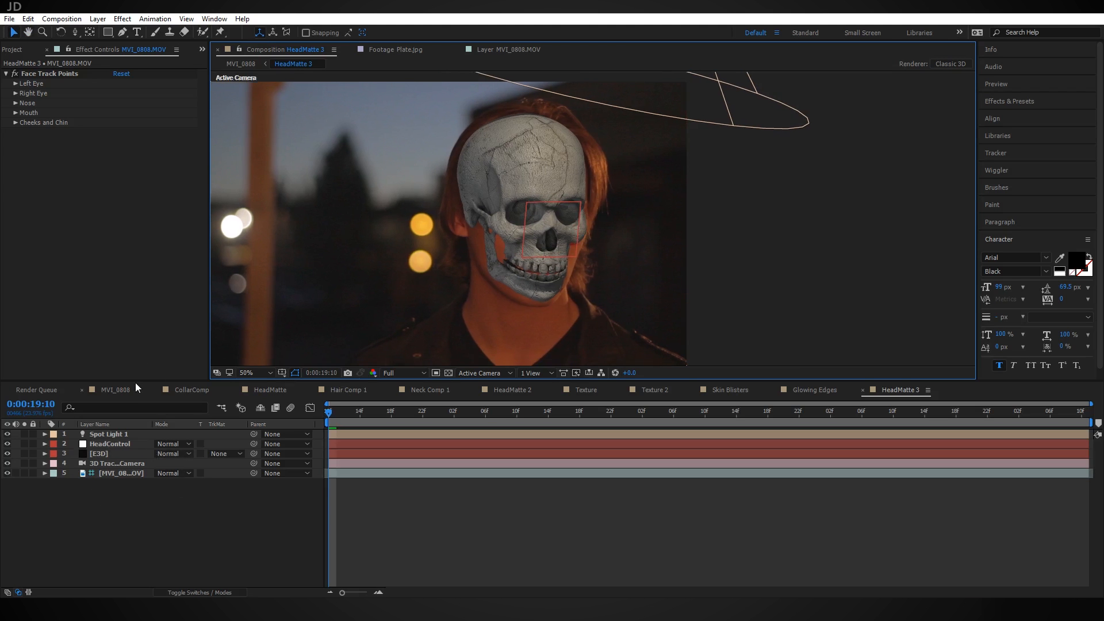
Check the HeadMatte 3 layer soloed in the MVI_0808 composition, unsolo it, and reopen HeadMatte 3
{"action": "left_click", "coordinate": [116, 390]}
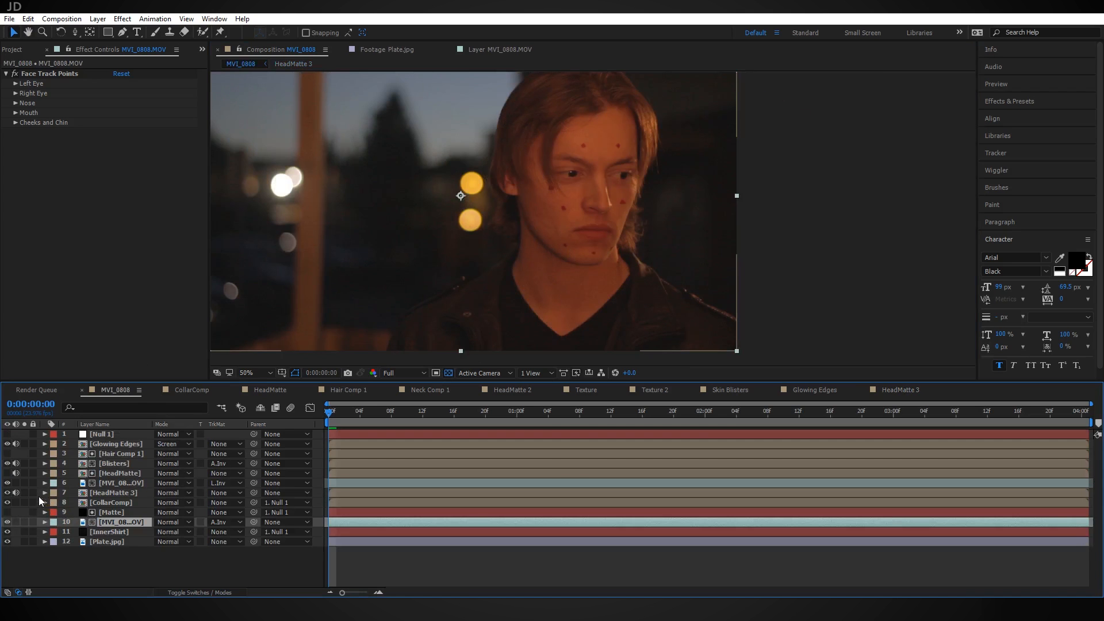
{"action": "left_click", "coordinate": [24, 492]}
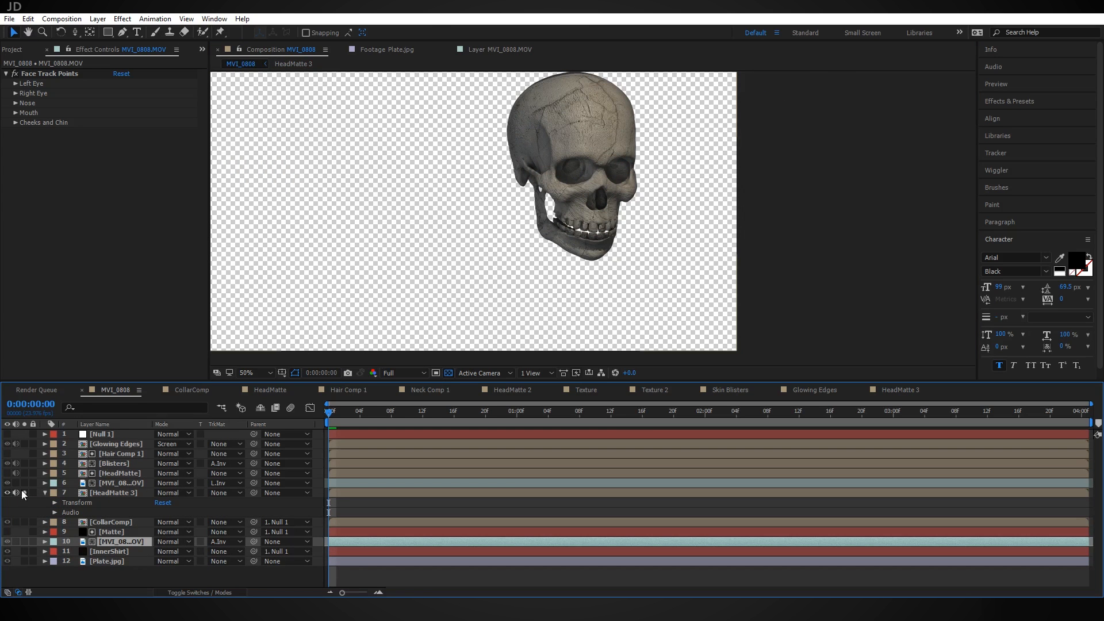
{"action": "left_click", "coordinate": [24, 493]}
{"action": "double_click", "coordinate": [113, 493]}
{"action": "left_click_drag", "start_coordinate": [616, 232], "coordinate": [679, 230]}
{"action": "key", "text": "v"}
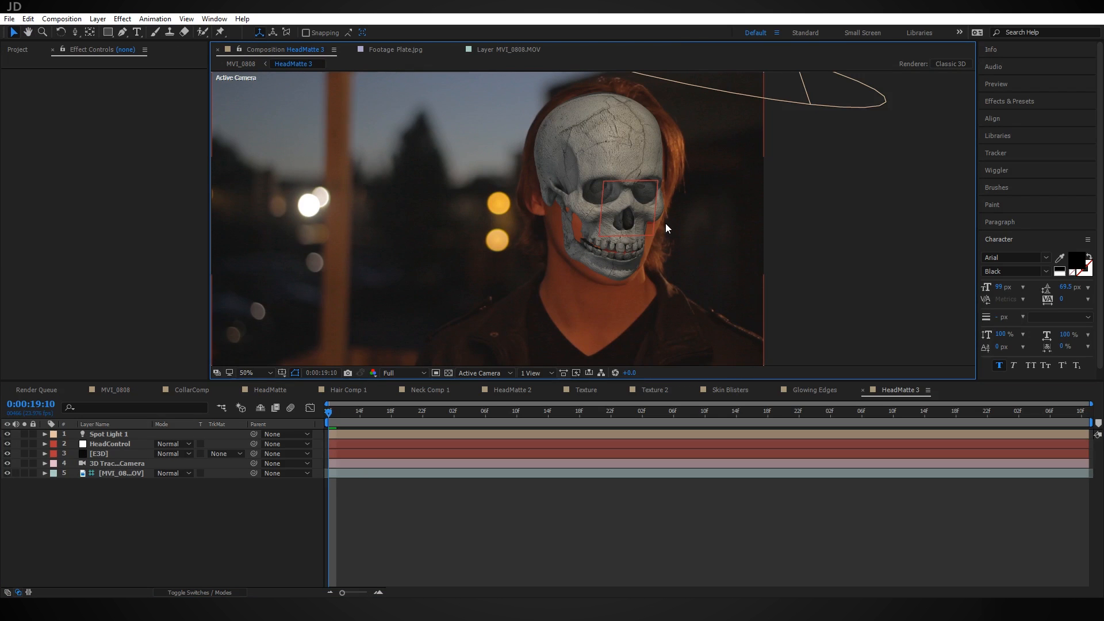
{"action": "left_click_drag", "start_coordinate": [665, 224], "coordinate": [656, 225]}
Apply the Levels effect to the E3D layer
{"action": "left_click", "coordinate": [130, 454]}
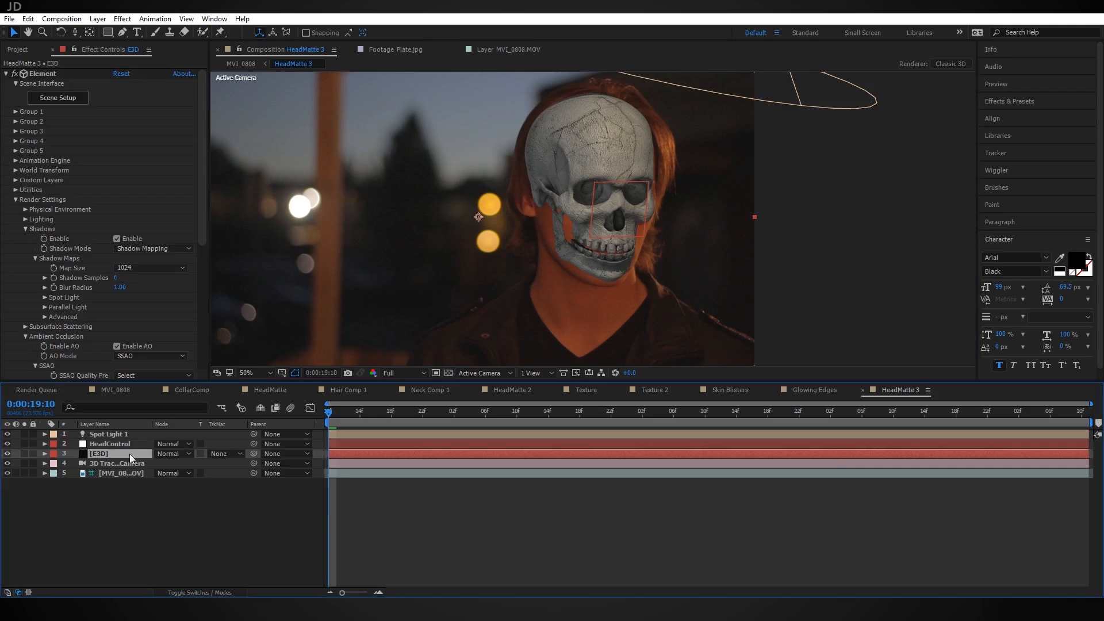
{"action": "key", "text": "ctrl+space"}
{"action": "type", "text": "level"}
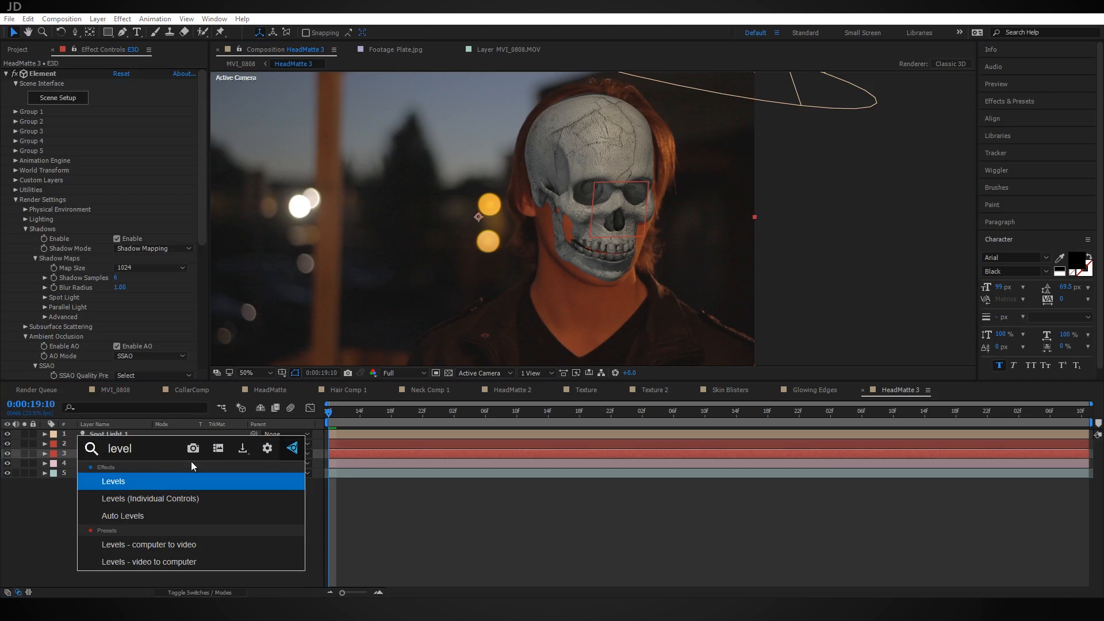
{"action": "key", "text": "Return"}
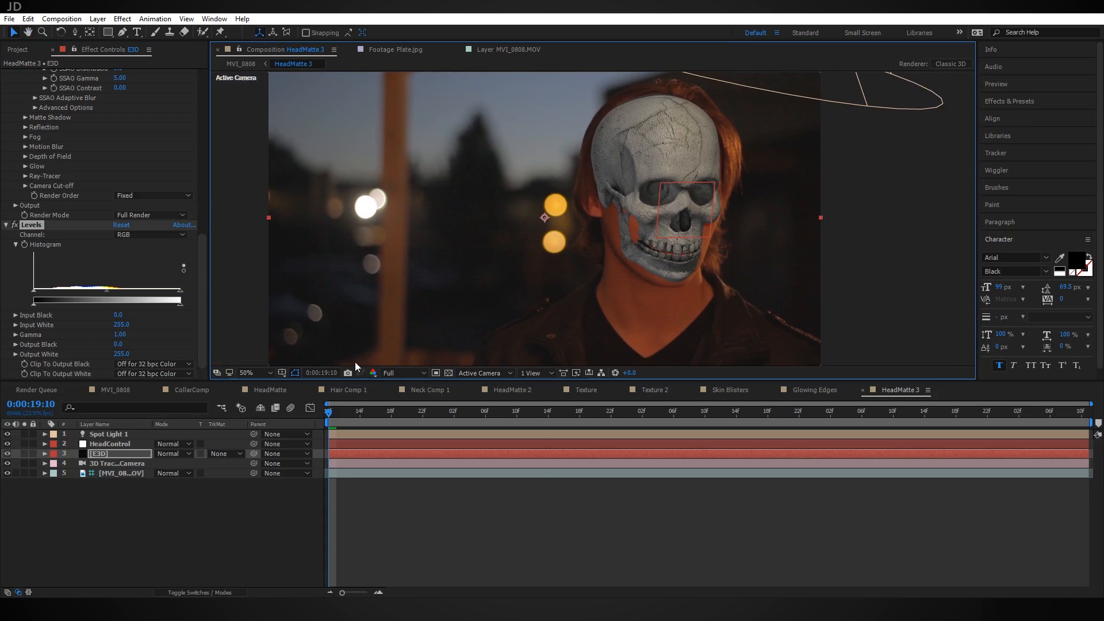
View only the red channel and set the Levels red input white to 210 and red gamma to 0.75
{"action": "left_click", "coordinate": [374, 375]}
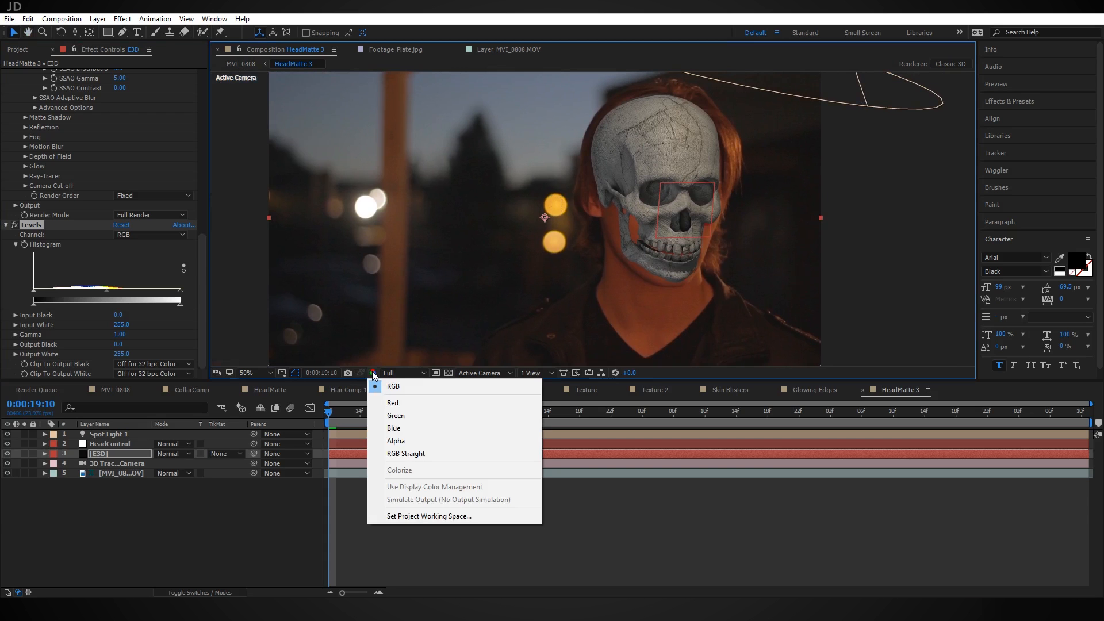
{"action": "left_click", "coordinate": [420, 406]}
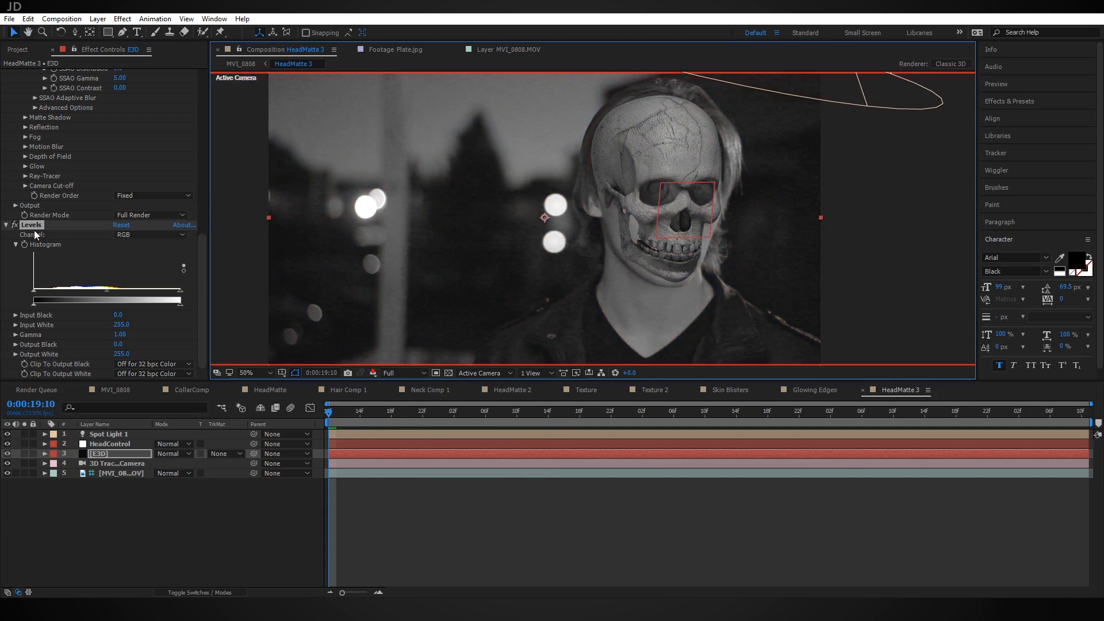
{"action": "left_click", "coordinate": [126, 237]}
{"action": "left_click", "coordinate": [167, 259]}
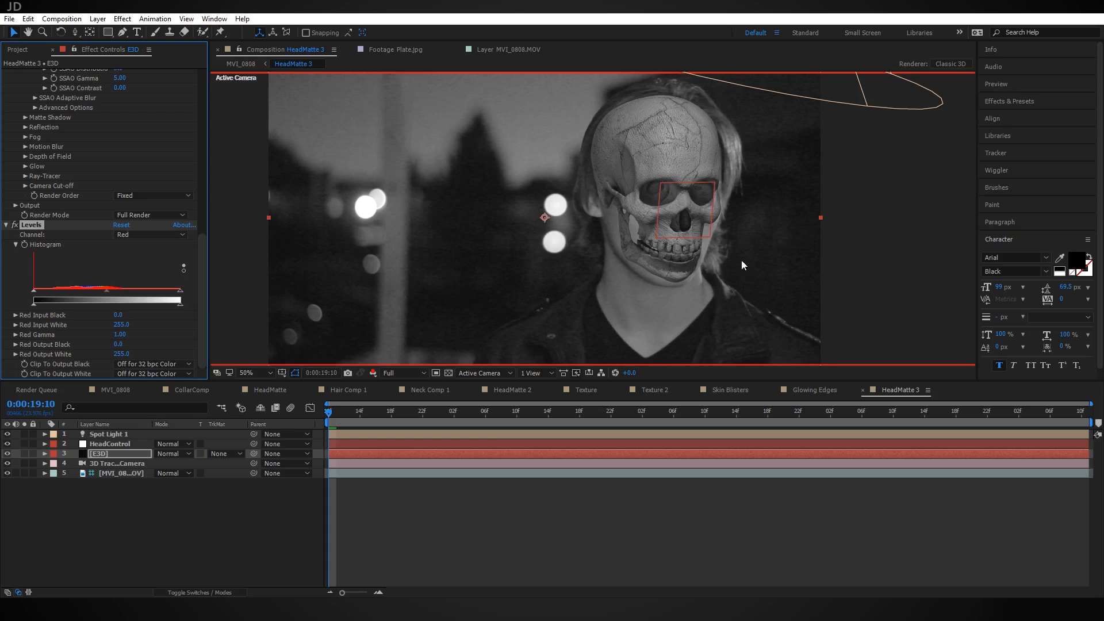
{"action": "left_click_drag", "start_coordinate": [111, 296], "coordinate": [154, 292]}
View only the green channel and lower the Levels green gamma to 0.67
{"action": "left_click", "coordinate": [373, 373]}
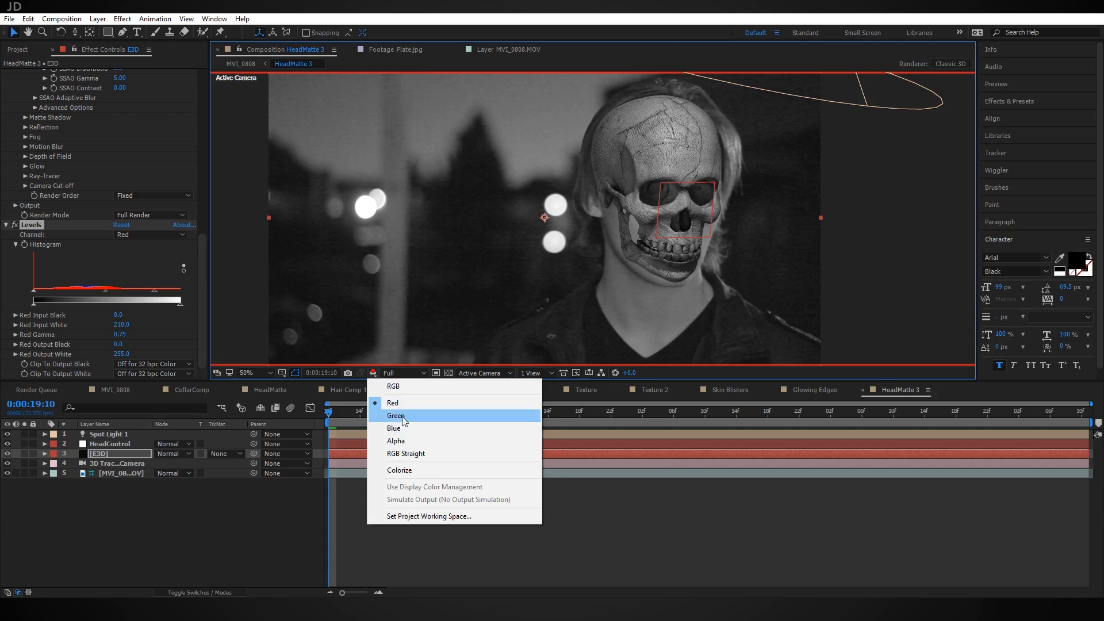
{"action": "left_click", "coordinate": [396, 415]}
{"action": "left_click", "coordinate": [171, 235]}
{"action": "left_click", "coordinate": [122, 268]}
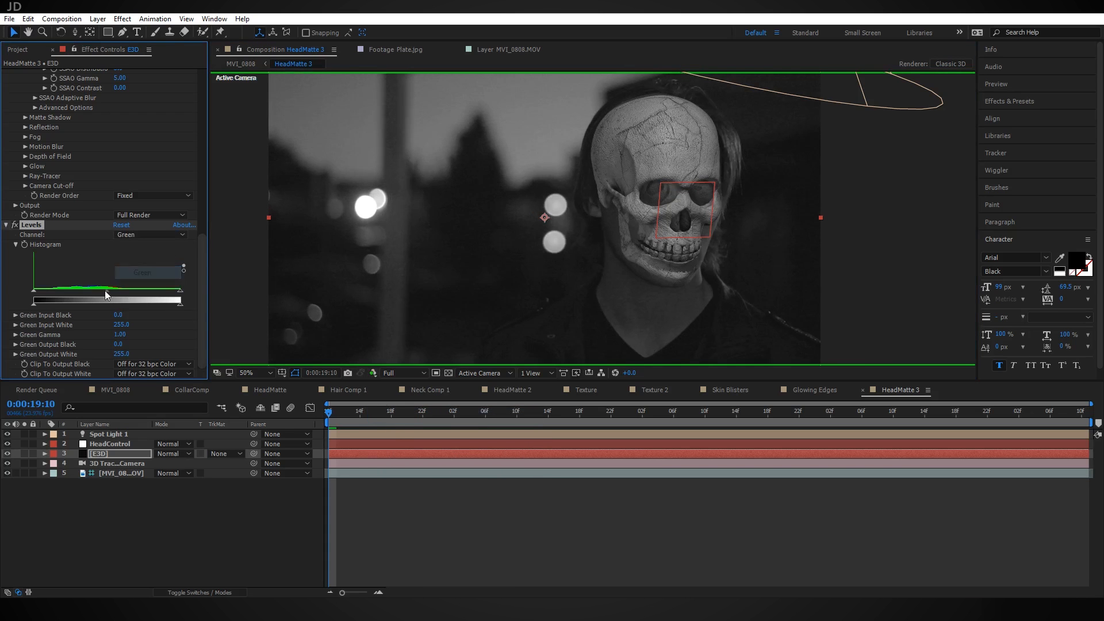
{"action": "left_click_drag", "start_coordinate": [113, 291], "coordinate": [126, 295]}
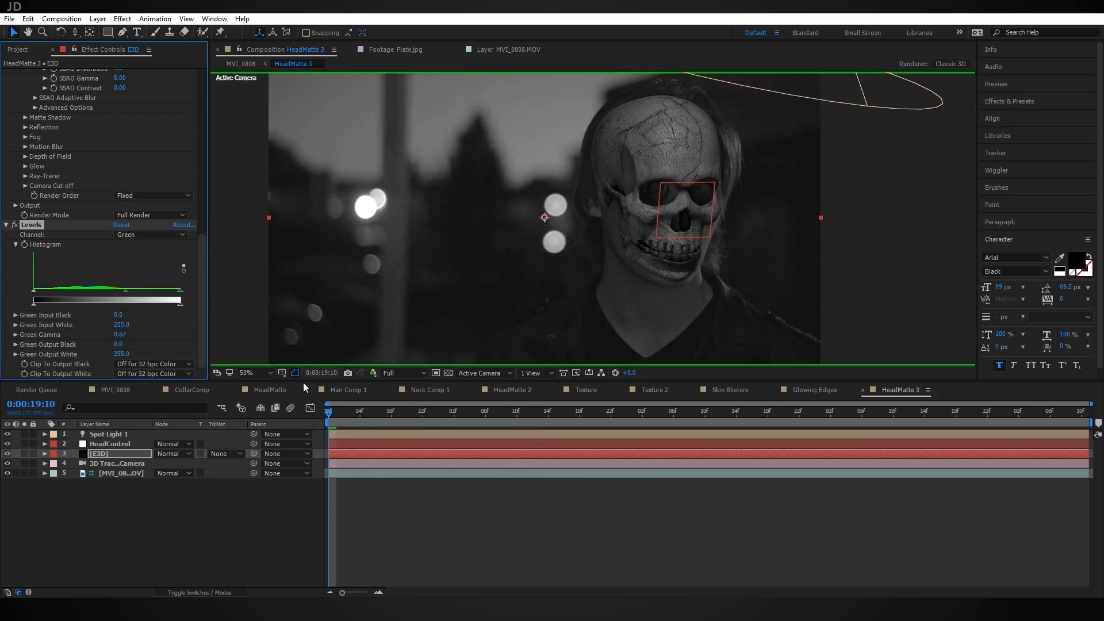
Viewing the blue channel, set Levels blue input black to 15, input white to 211 and gamma to 0.50, and restore the RGB view
{"action": "left_click", "coordinate": [372, 373]}
{"action": "left_click", "coordinate": [397, 428]}
{"action": "left_click", "coordinate": [145, 235]}
{"action": "left_click", "coordinate": [143, 285]}
{"action": "left_click_drag", "start_coordinate": [107, 291], "coordinate": [126, 292]}
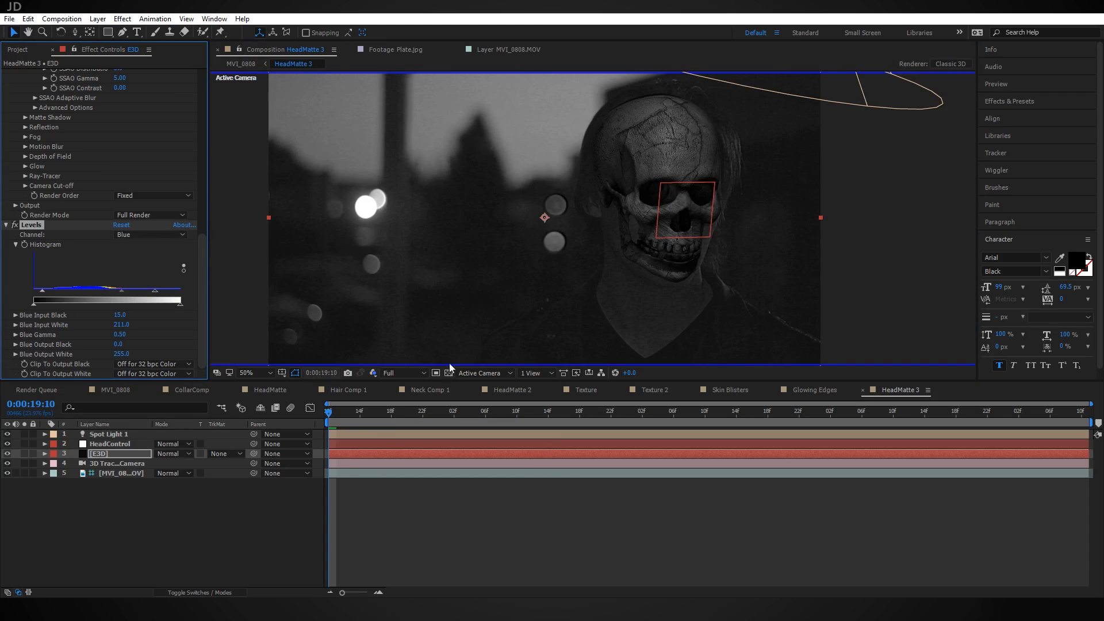
{"action": "left_click", "coordinate": [373, 374]}
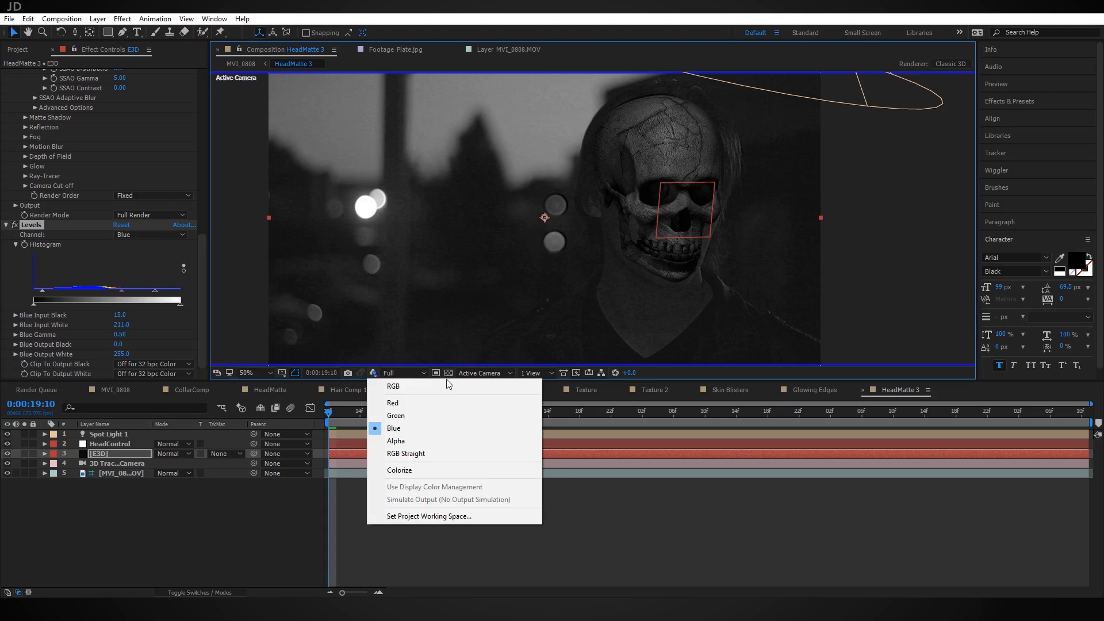
{"action": "left_click", "coordinate": [404, 386]}
Apply Fast Box Blur to the E3D layer with a blur radius of 0.4
{"action": "left_click", "coordinate": [112, 452]}
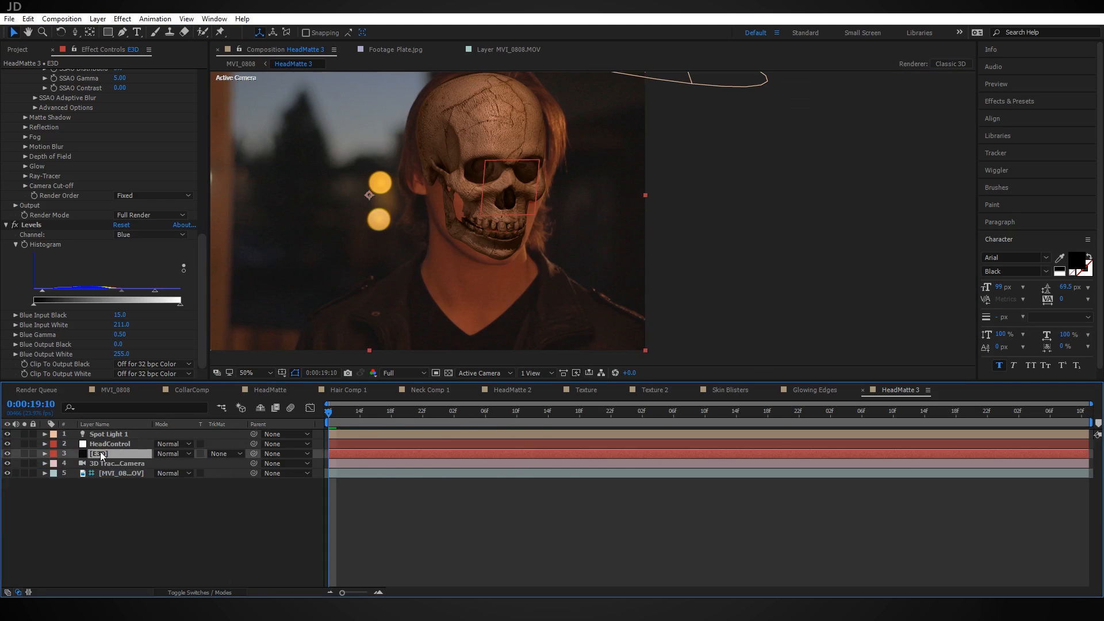
{"action": "key", "text": "ctrl+space"}
{"action": "type", "text": "box bl"}
{"action": "key", "text": "Return"}
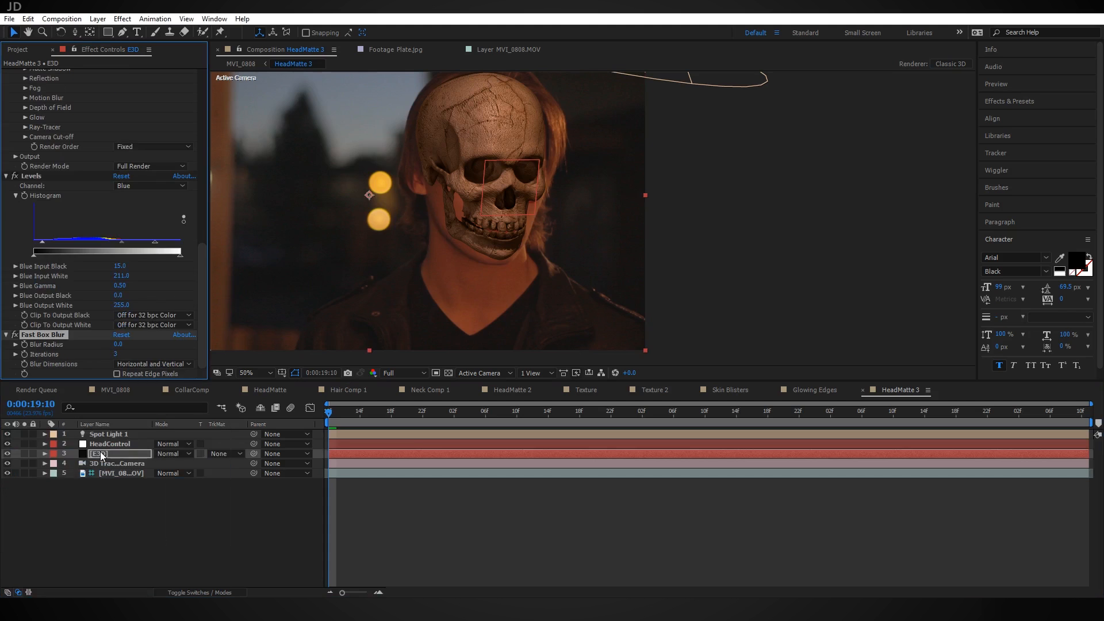
{"action": "left_click", "coordinate": [120, 344]}
{"action": "type", "text": ".5"}
{"action": "key", "text": "Return"}
Apply Add Grain to the E3D layer with Final Output viewing mode and an intensity of 0.5
{"action": "key", "text": "ctrl+space"}
{"action": "type", "text": "add grai"}
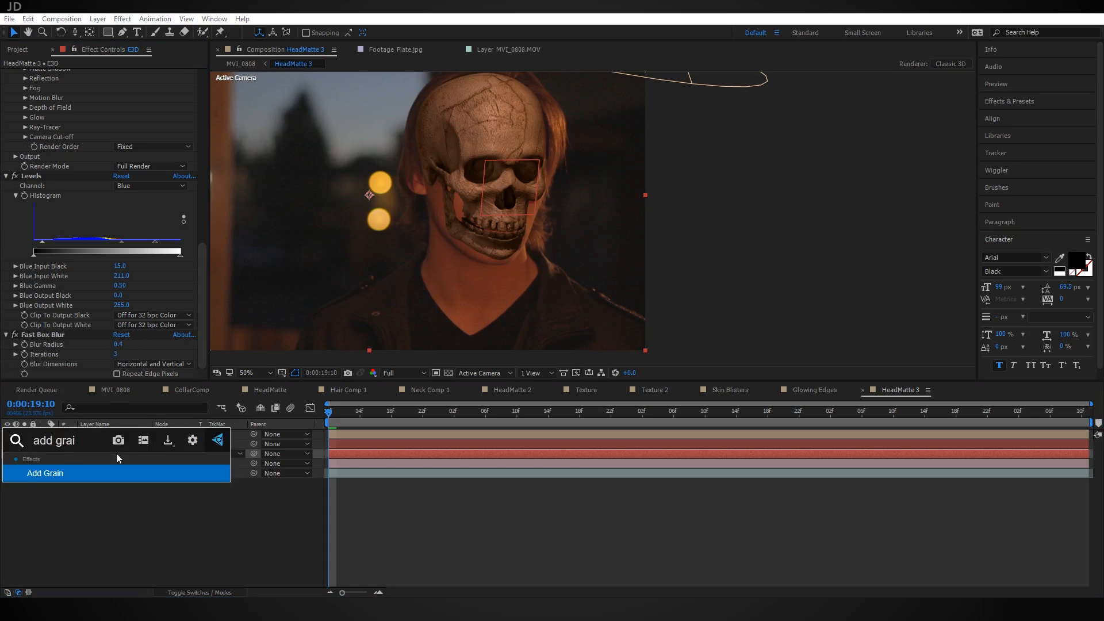
{"action": "key", "text": "Return"}
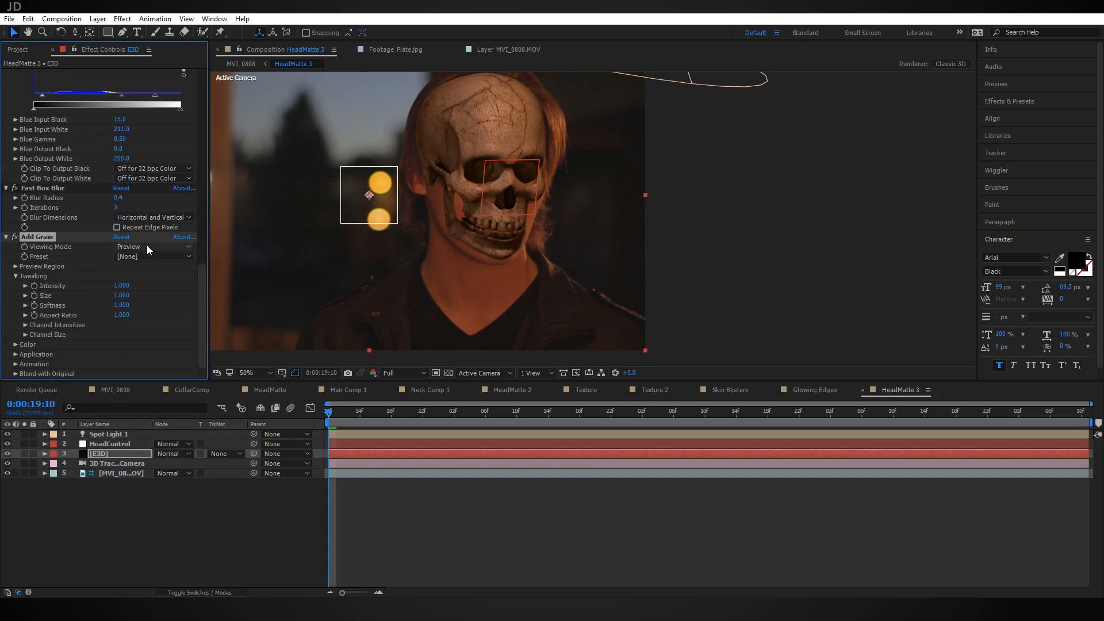
{"action": "left_click", "coordinate": [146, 248]}
{"action": "left_click", "coordinate": [181, 286]}
{"action": "left_click", "coordinate": [122, 292]}
{"action": "left_click", "coordinate": [119, 287]}
{"action": "type", "text": ".5"}
{"action": "key", "text": "Return"}
Turn on motion blur for the E3D layer and enable it for the HeadMatte 3 composition
{"action": "key", "text": "space"}
{"action": "left_click_drag", "start_coordinate": [553, 246], "coordinate": [579, 271]}
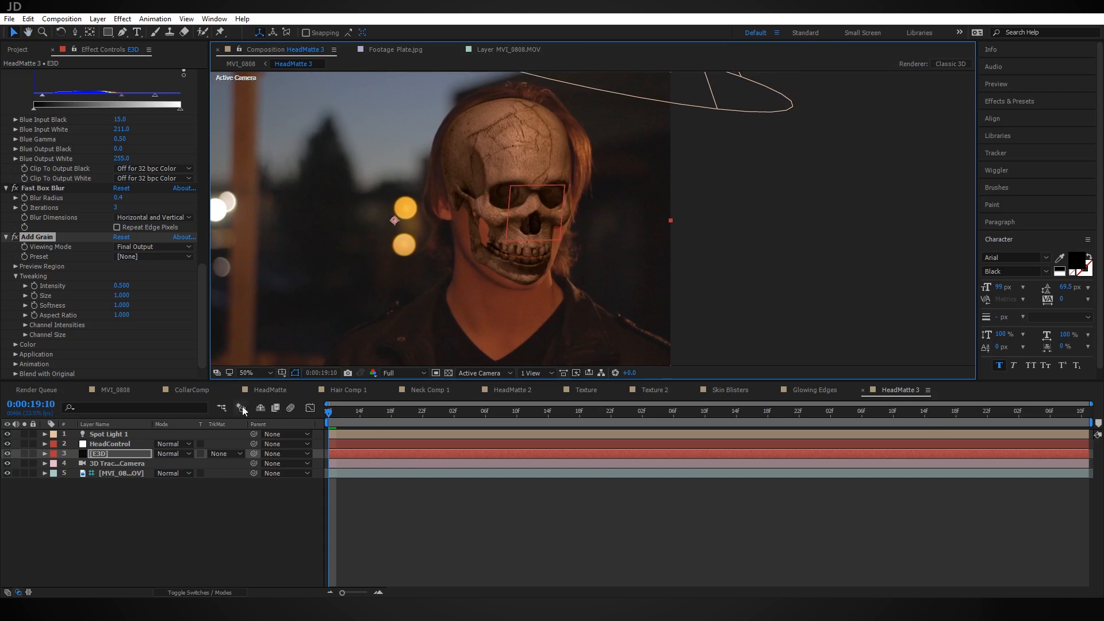
{"action": "left_click", "coordinate": [224, 591]}
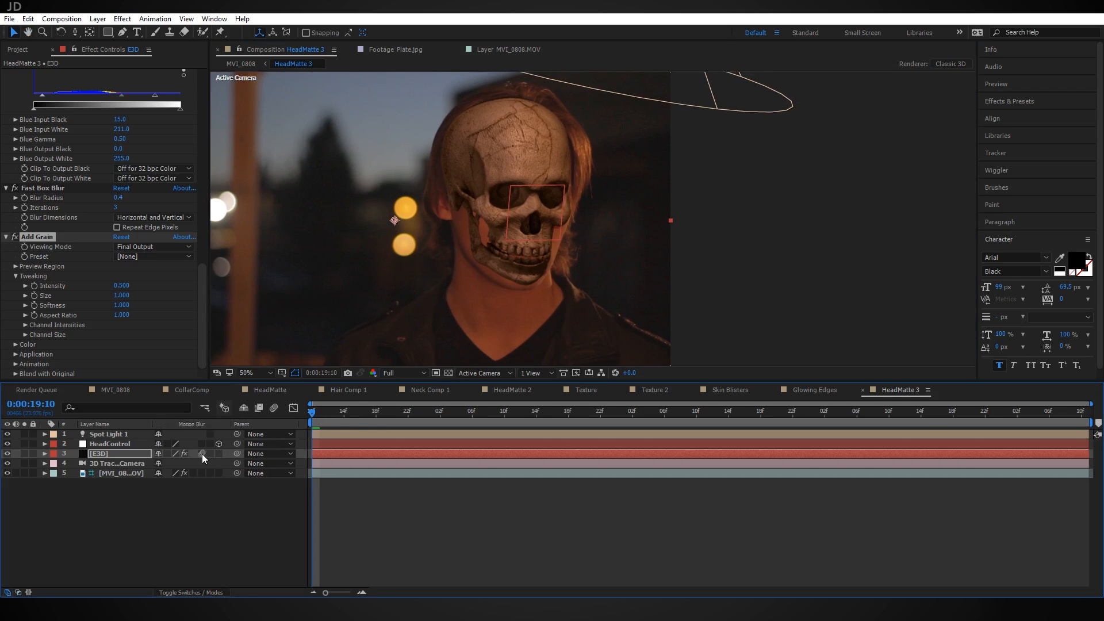
{"action": "left_click", "coordinate": [275, 408]}
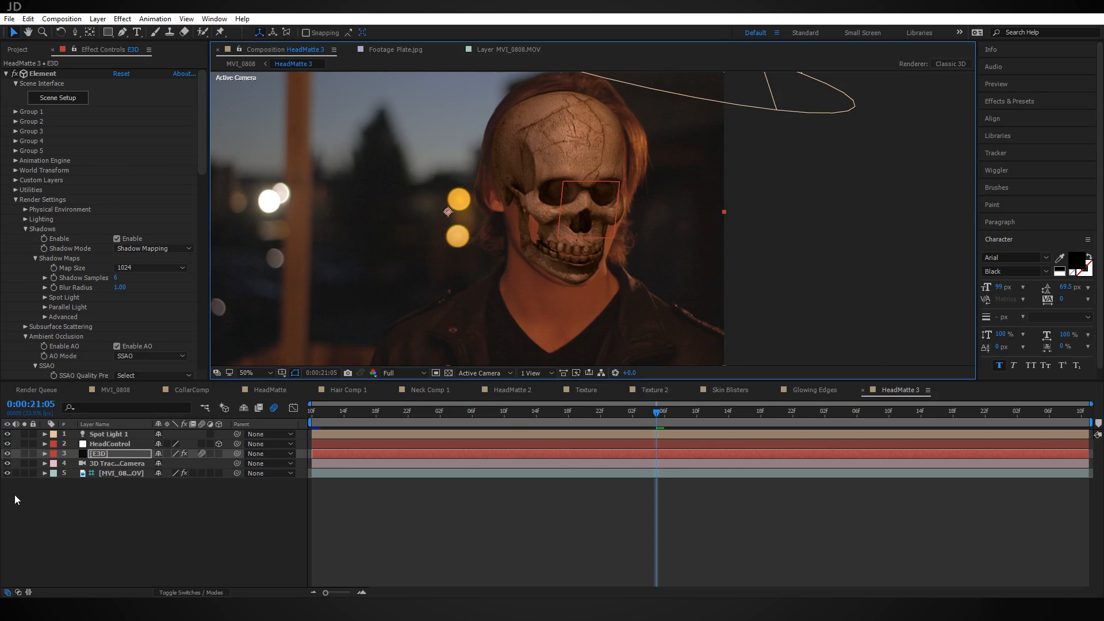
Switch the E3D layer's Levels effect to the RGB channel and lower its gamma to 0.92
{"action": "left_click", "coordinate": [114, 454]}
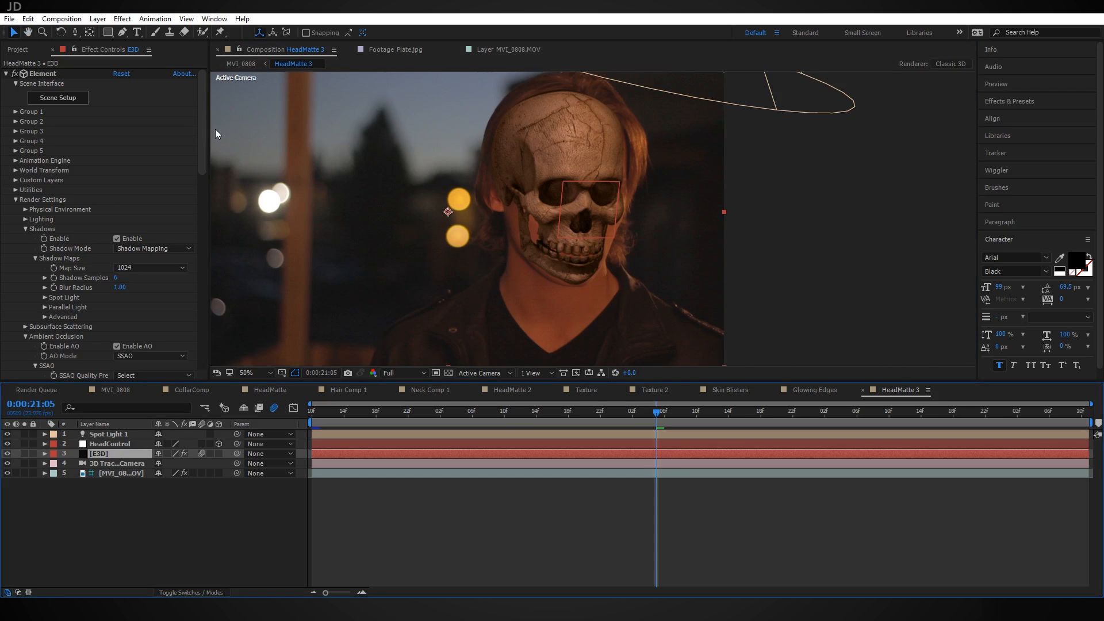
{"action": "left_click_drag", "start_coordinate": [206, 136], "coordinate": [215, 285]}
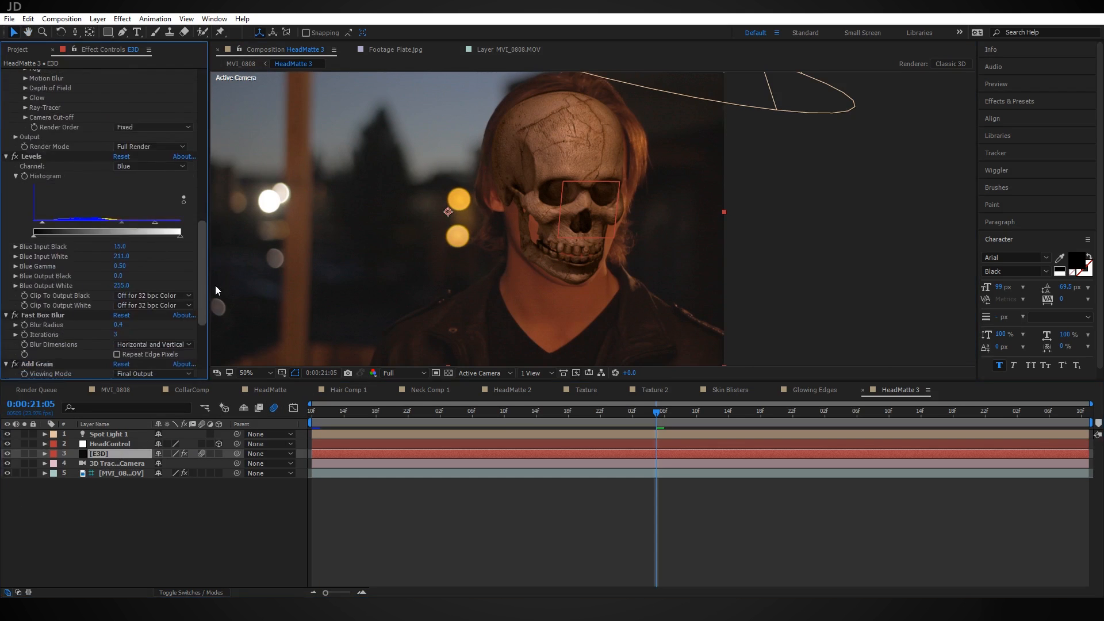
{"action": "left_click", "coordinate": [151, 166]}
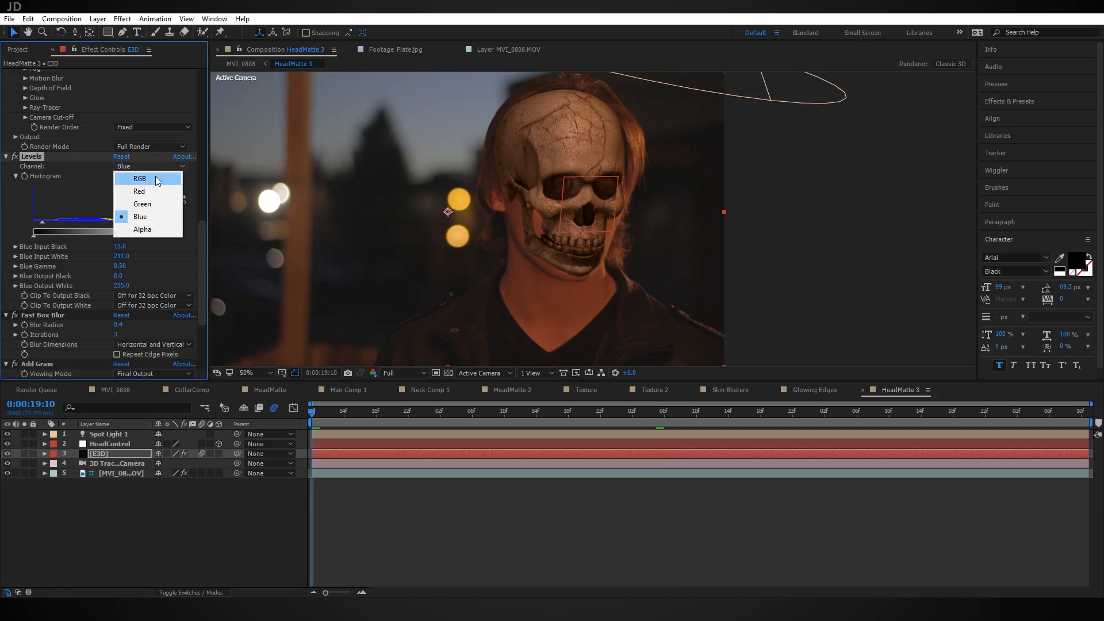
{"action": "left_click", "coordinate": [136, 175]}
{"action": "left_click_drag", "start_coordinate": [105, 223], "coordinate": [112, 223]}
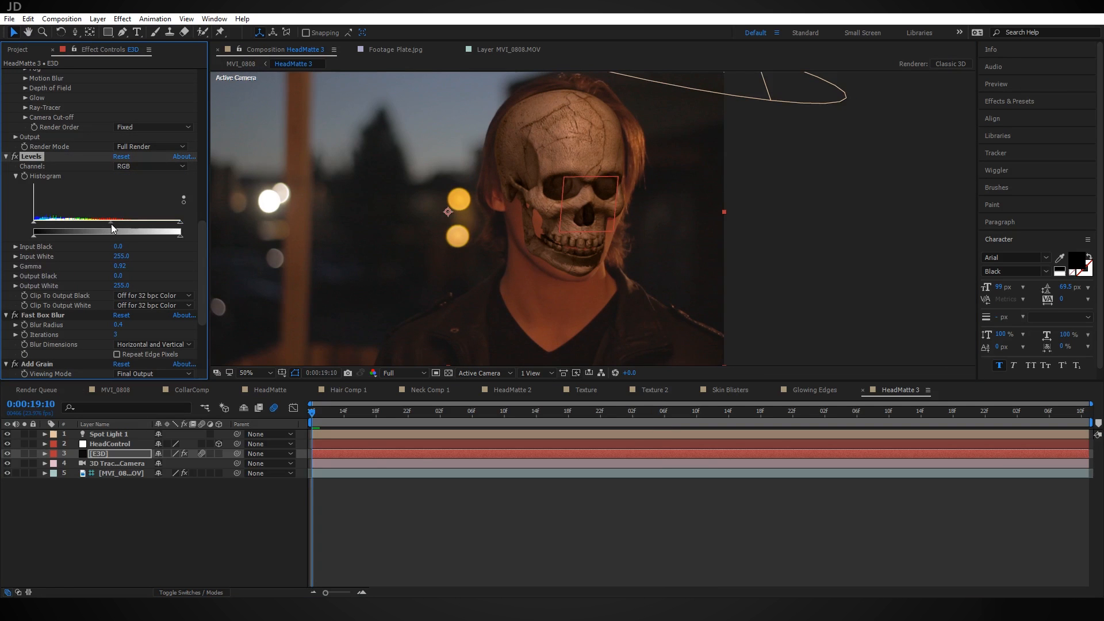
Set the E3D layer's Levels to input black 6, output black 14 and output white 232, and check the skull in MVI_0808
{"action": "left_click_drag", "start_coordinate": [33, 222], "coordinate": [36, 222]}
{"action": "left_click_drag", "start_coordinate": [180, 234], "coordinate": [168, 237]}
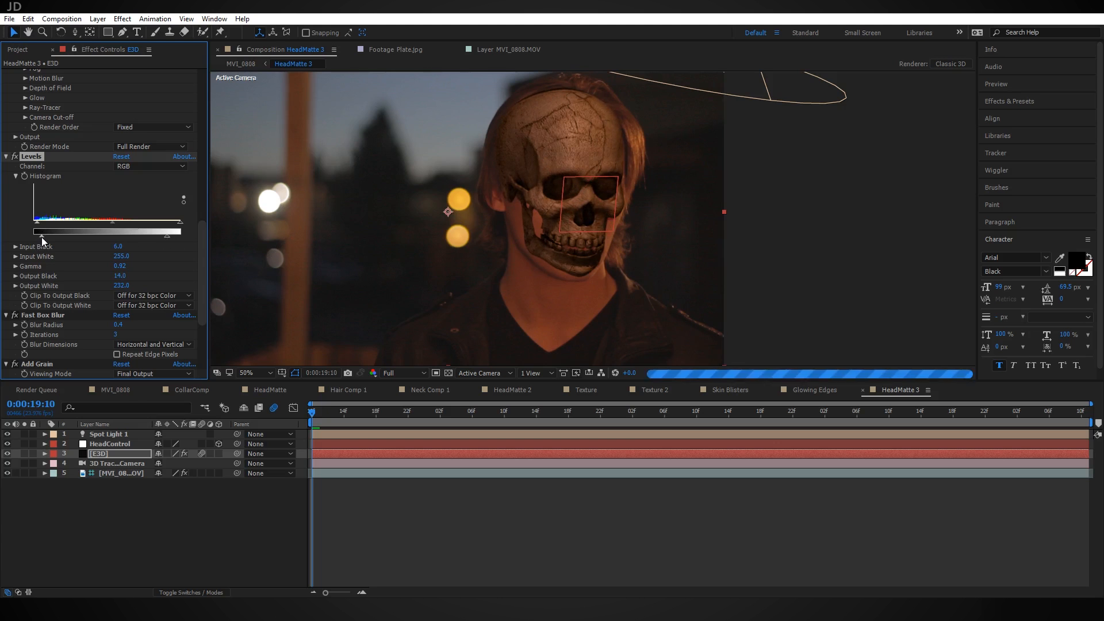
{"action": "left_click", "coordinate": [117, 390]}
{"action": "left_click_drag", "start_coordinate": [619, 206], "coordinate": [604, 260]}
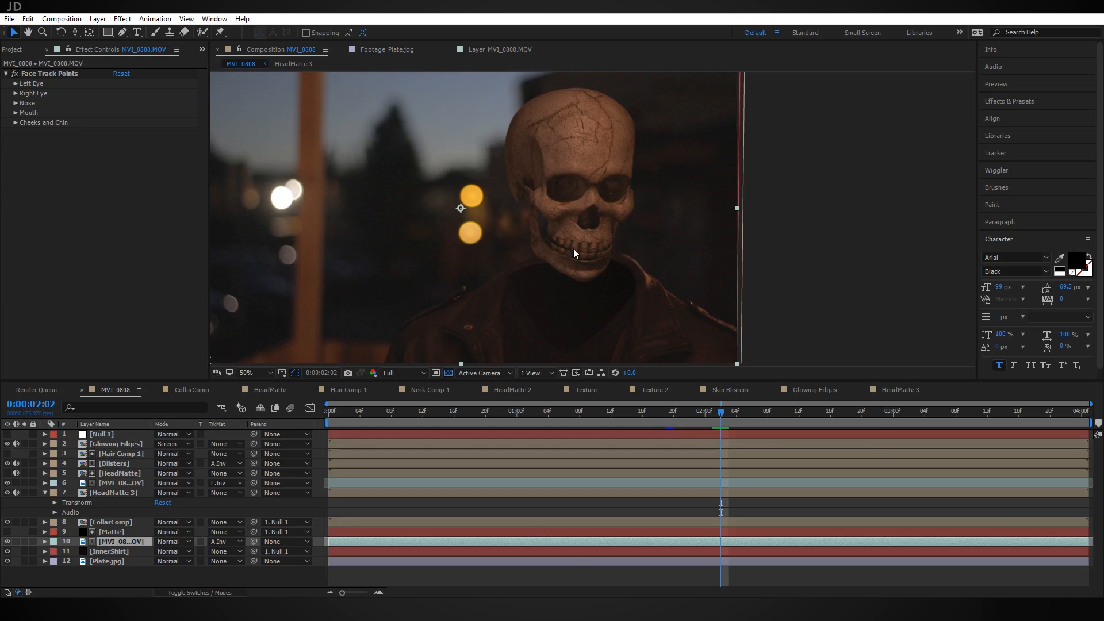
Duplicate the HeadMatte 3 composition in the project
{"action": "left_click", "coordinate": [15, 50]}
{"action": "left_click", "coordinate": [50, 242]}
{"action": "left_click", "coordinate": [51, 231]}
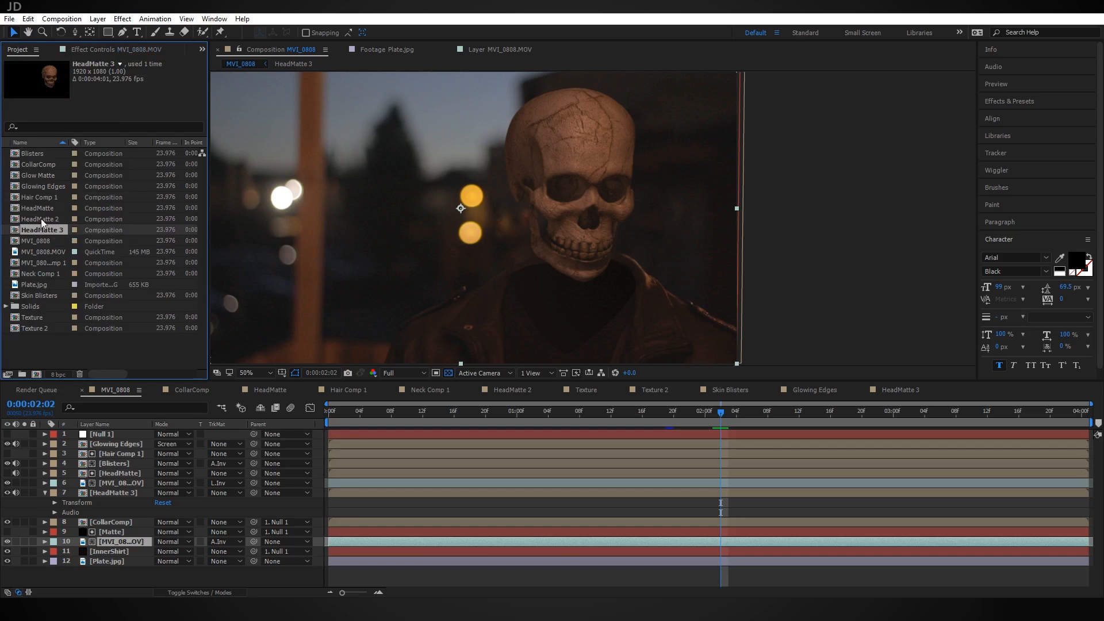
{"action": "key", "text": "ctrl+d"}
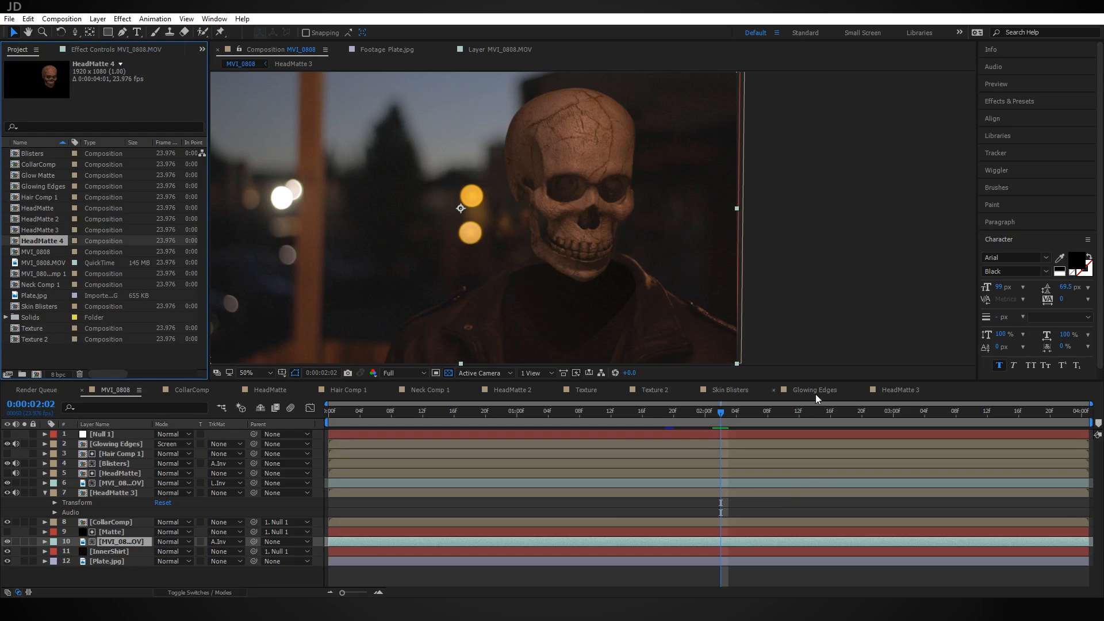
Rename the HeadMatte 3 composition as Skull in its composition settings
{"action": "left_click", "coordinate": [894, 387]}
{"action": "right_click", "coordinate": [894, 386]}
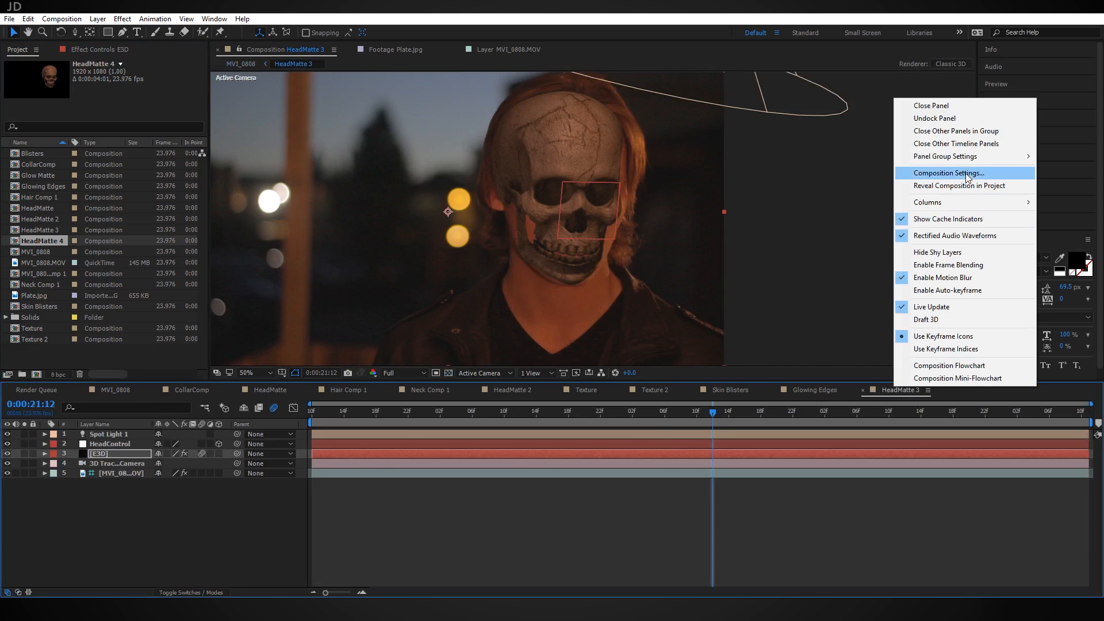
{"action": "left_click", "coordinate": [969, 173]}
{"action": "type", "text": "Skull"}
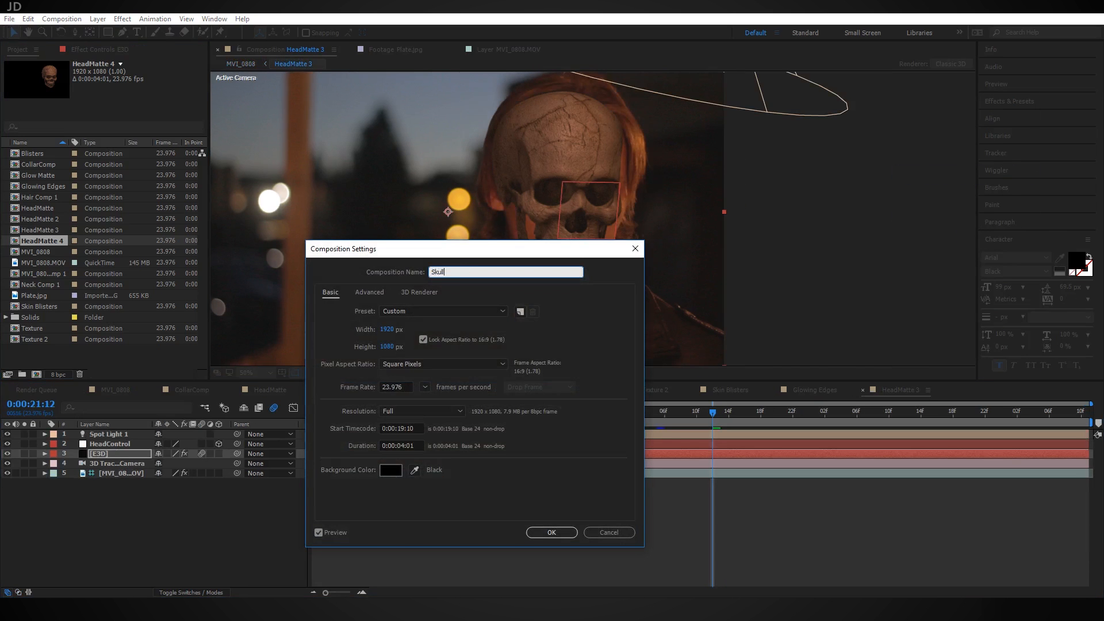
{"action": "key", "text": "Return"}
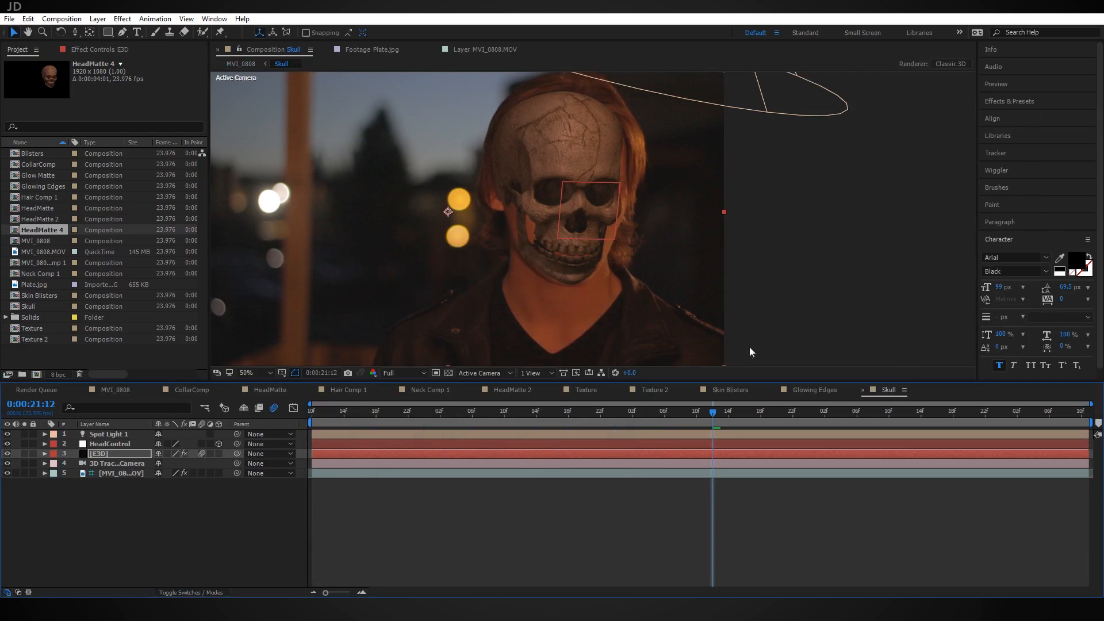
Open the duplicate composition HeadMatte 4 and rename it as Spine in its composition settings
{"action": "double_click", "coordinate": [53, 227]}
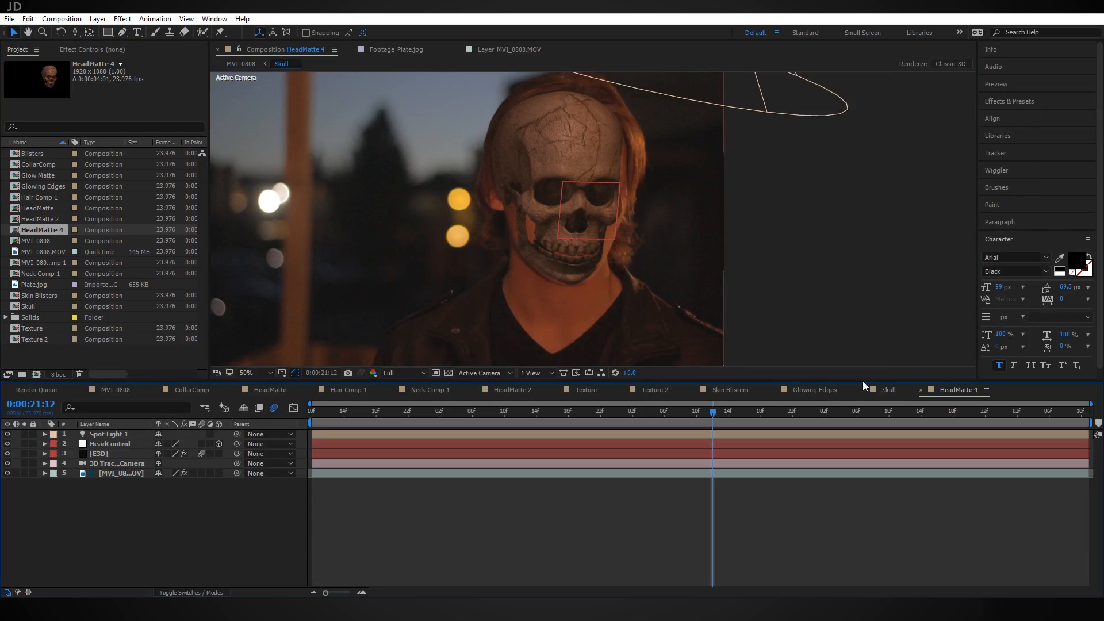
{"action": "right_click", "coordinate": [970, 393]}
{"action": "left_click", "coordinate": [1017, 181]}
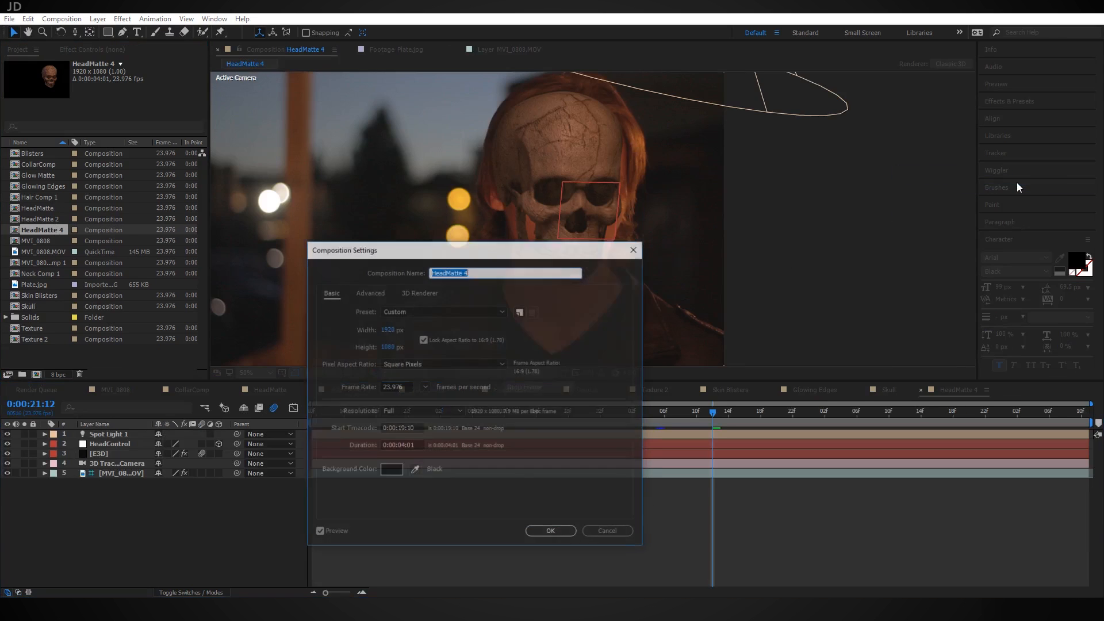
{"action": "type", "text": "Spine"}
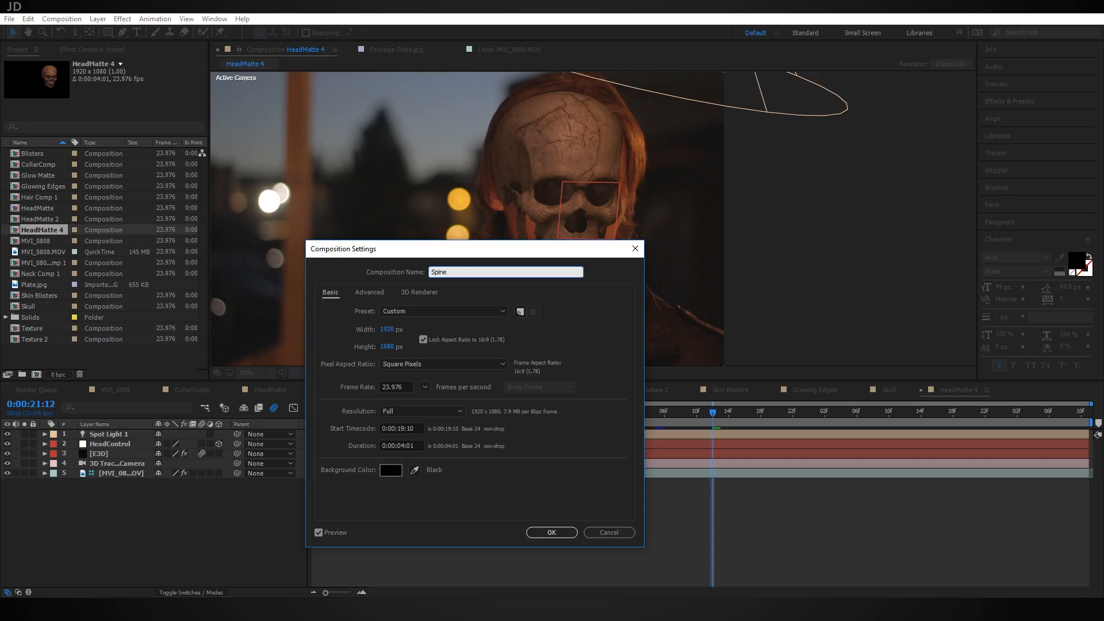
{"action": "key", "text": "Return"}
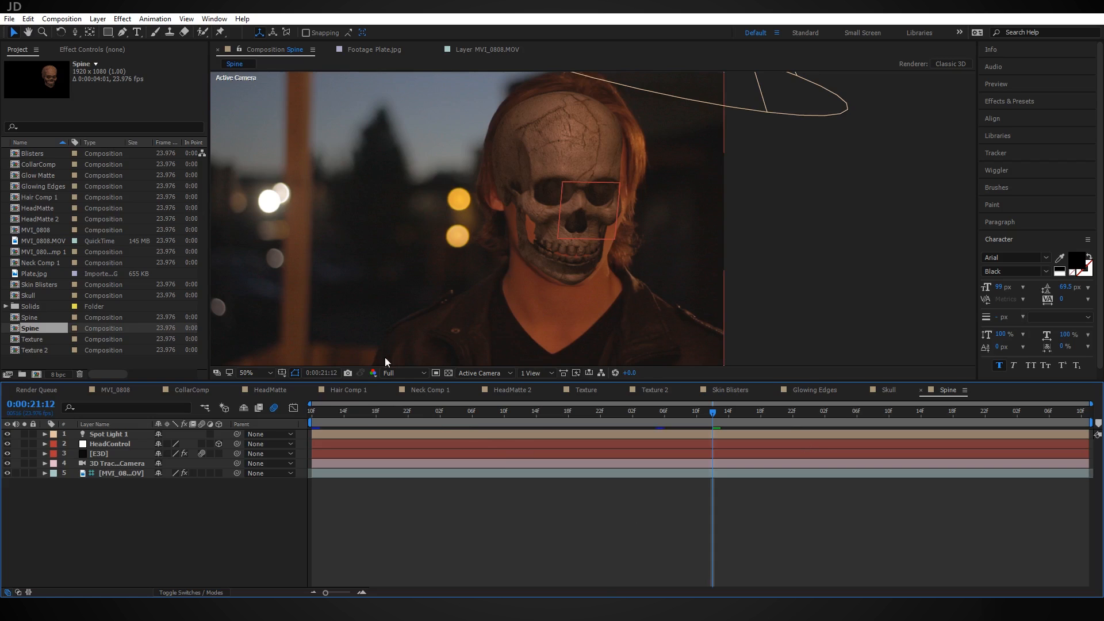
At the first frame of Spine, remove all Position and Orientation keyframes from the 3D Tracker Camera layer
{"action": "left_click", "coordinate": [122, 445]}
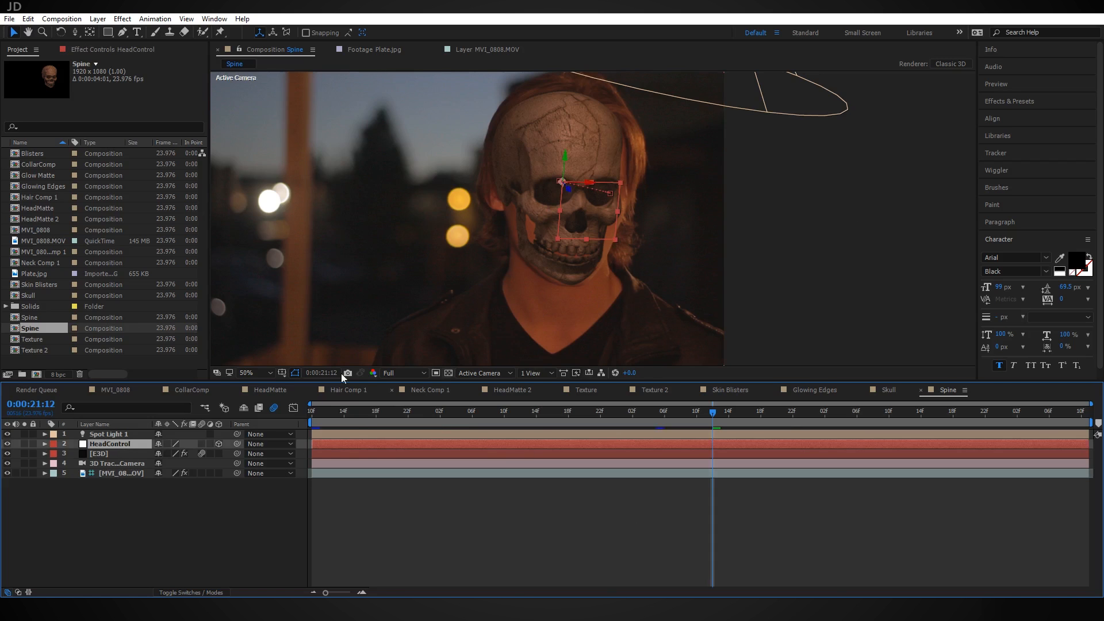
{"action": "left_click", "coordinate": [136, 464]}
{"action": "left_click_drag", "start_coordinate": [713, 413], "coordinate": [352, 428]}
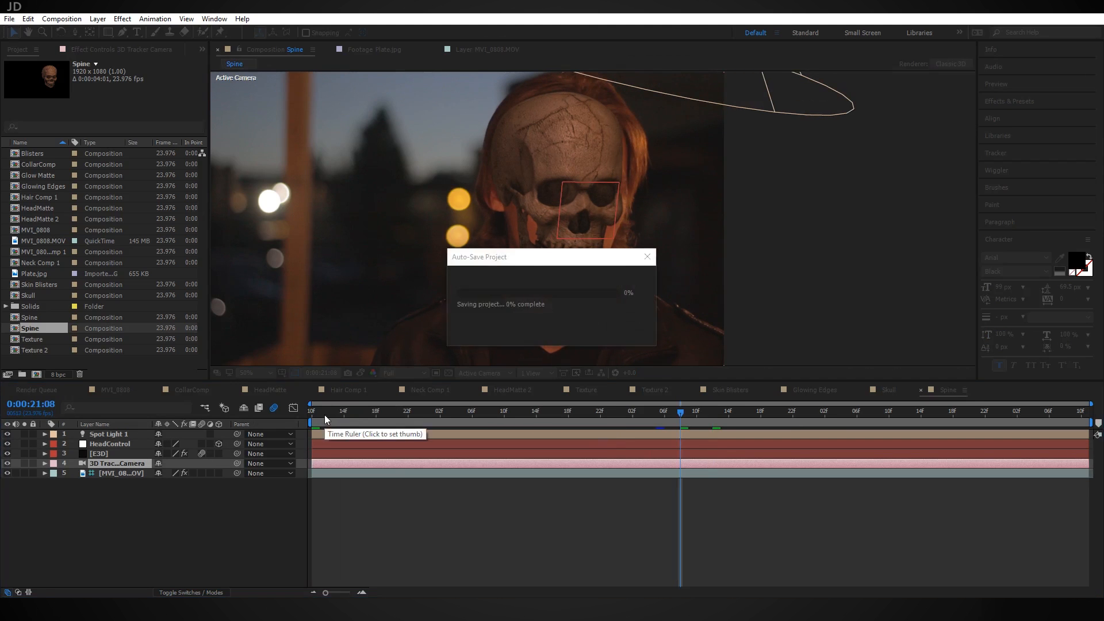
{"action": "key", "text": "Home"}
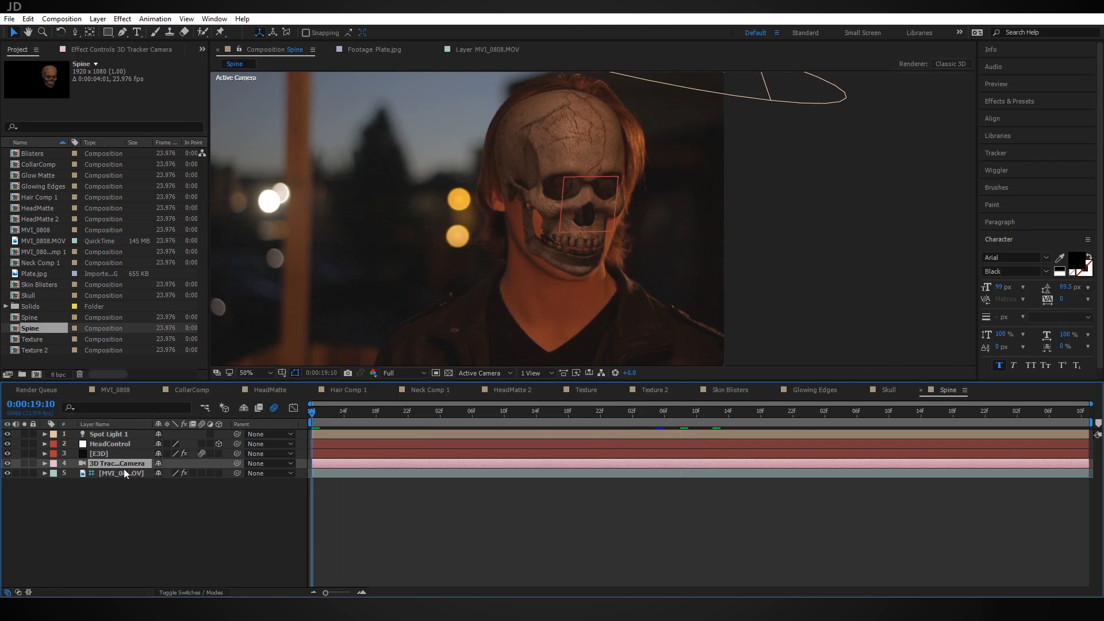
{"action": "key", "text": "u"}
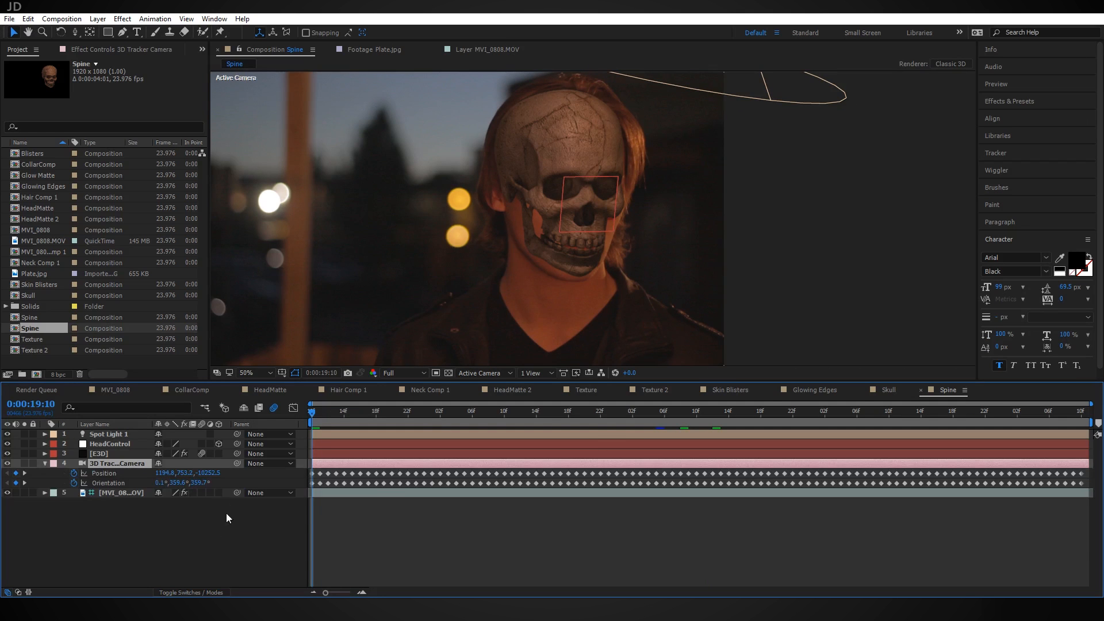
{"action": "left_click", "coordinate": [74, 473]}
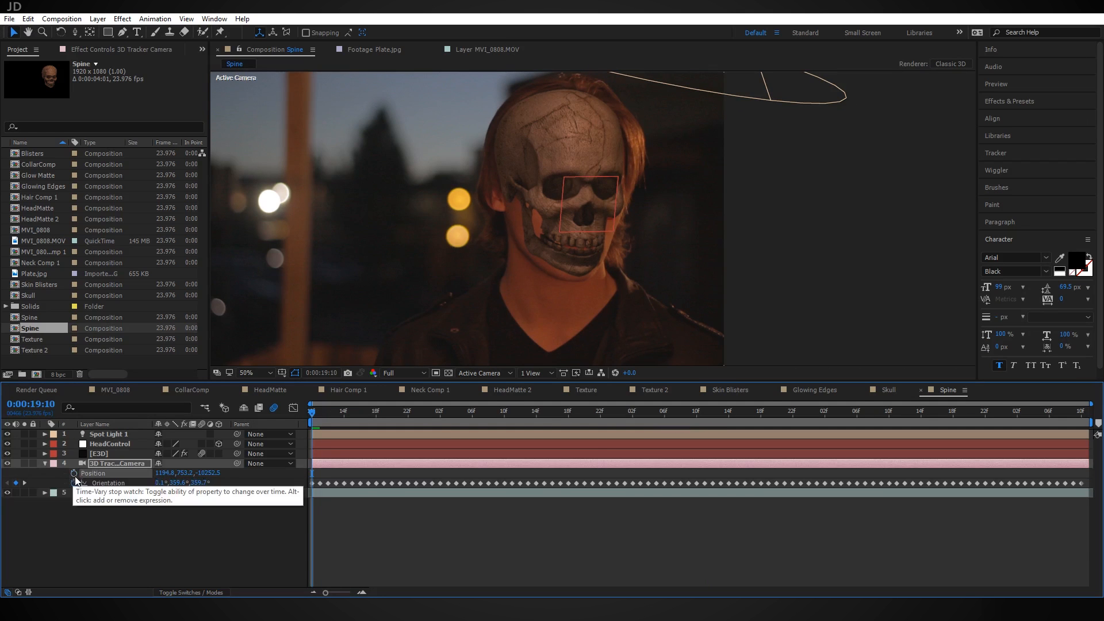
{"action": "left_click", "coordinate": [75, 483]}
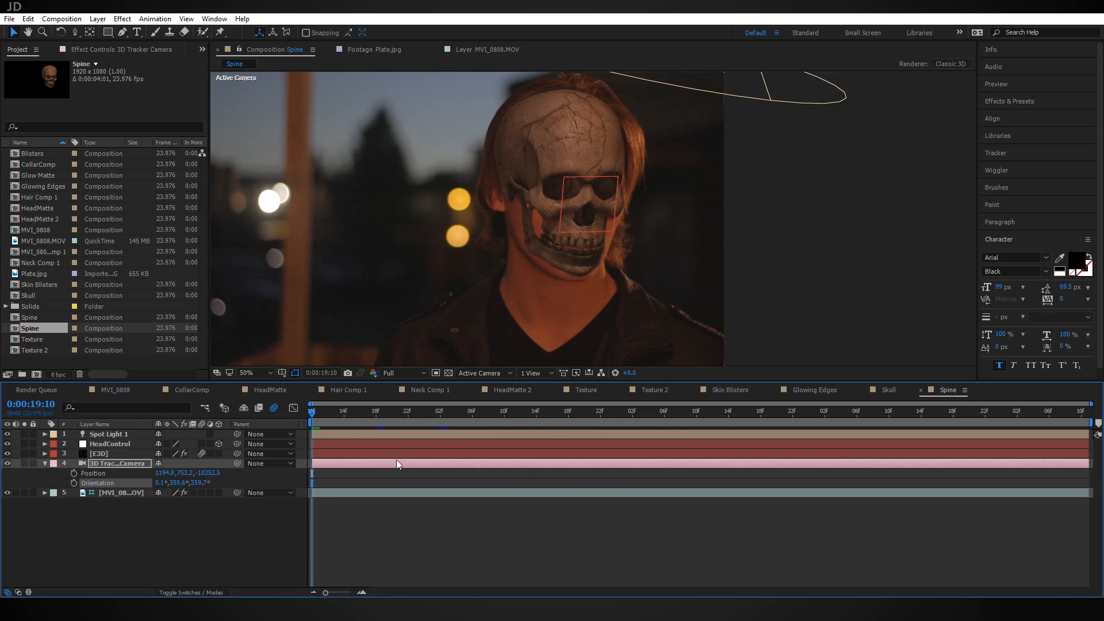
{"action": "left_click", "coordinate": [44, 463]}
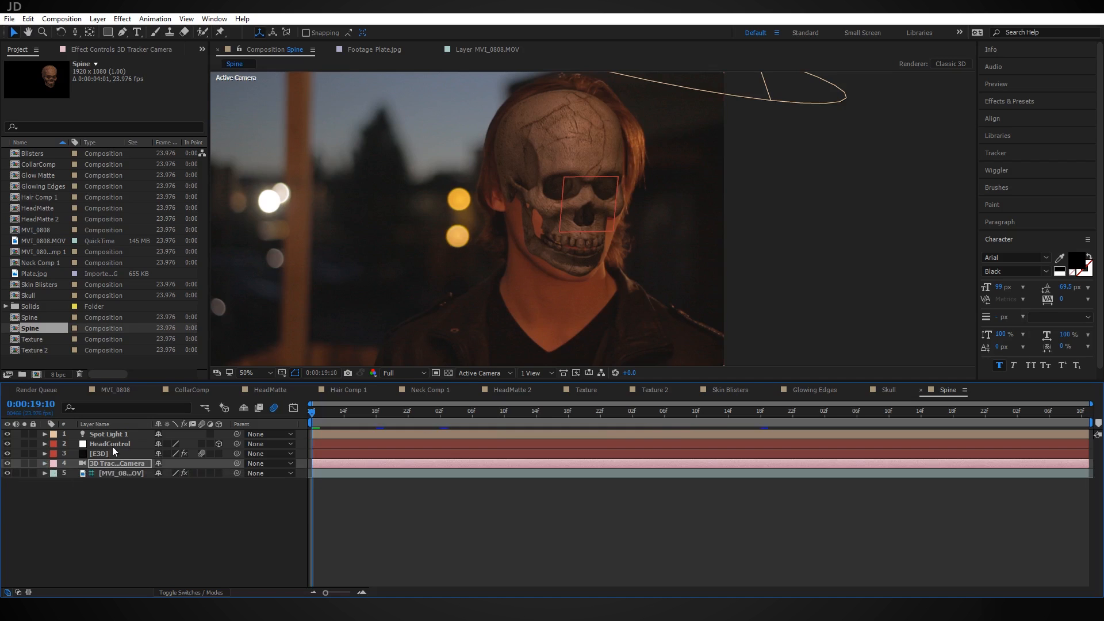
Remove all Position and Orientation keyframes from the HeadControl layer in the Spine composition
{"action": "left_click", "coordinate": [112, 446]}
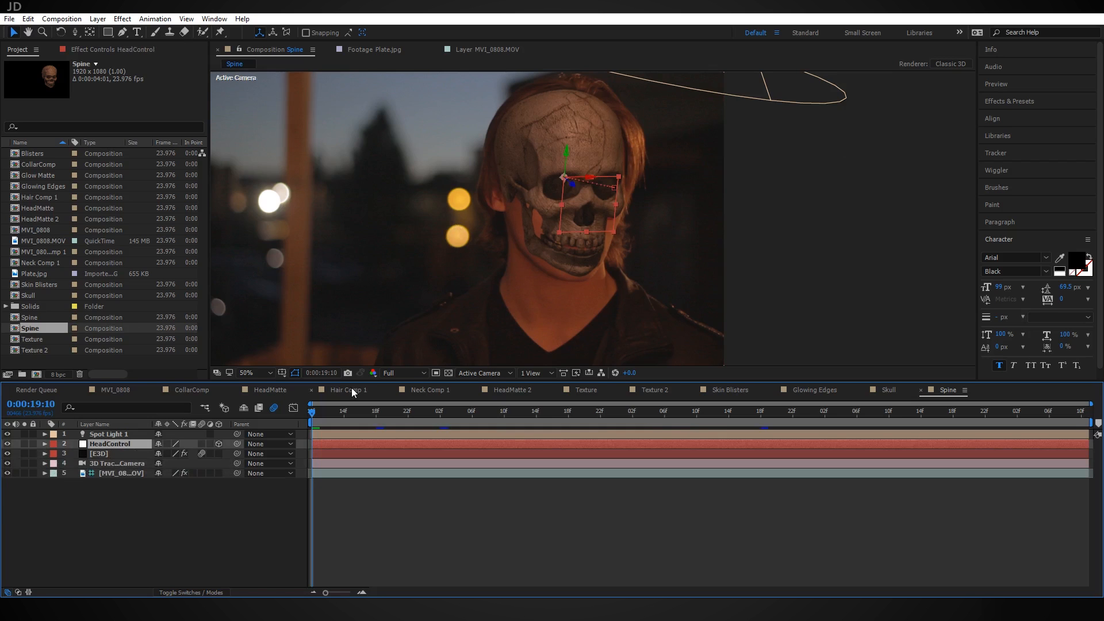
{"action": "key", "text": "u"}
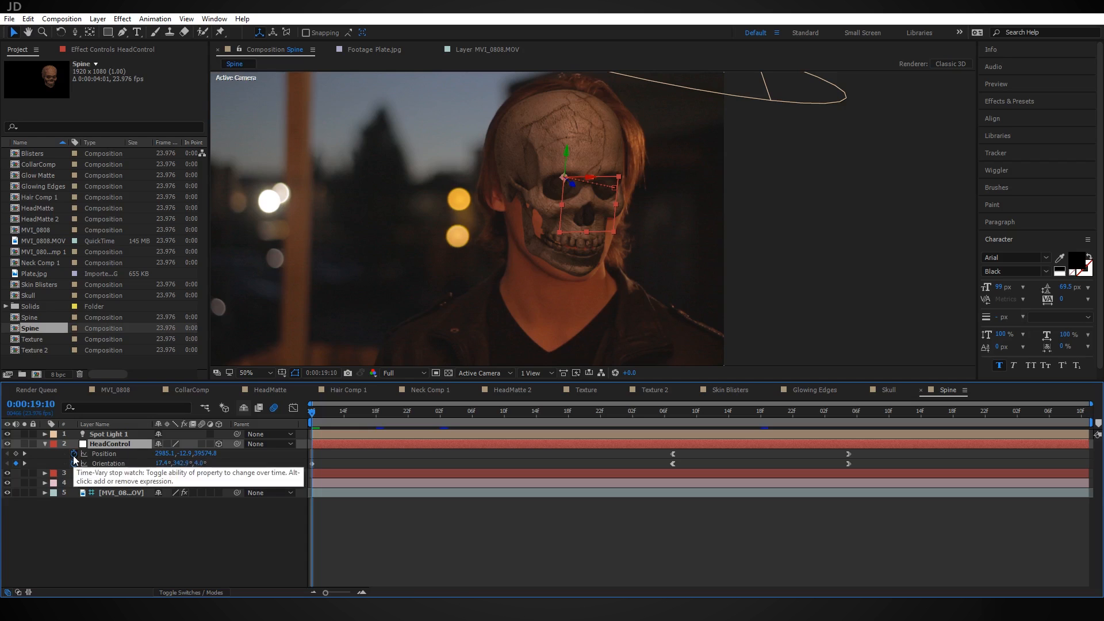
{"action": "left_click", "coordinate": [74, 454]}
{"action": "left_click", "coordinate": [74, 463]}
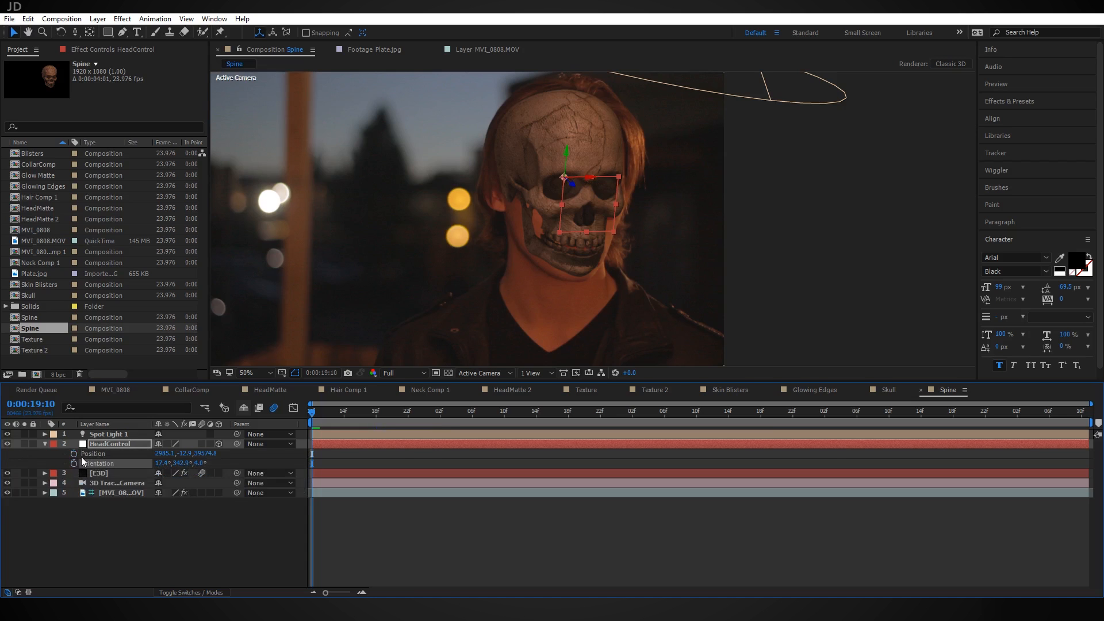
{"action": "left_click", "coordinate": [45, 444]}
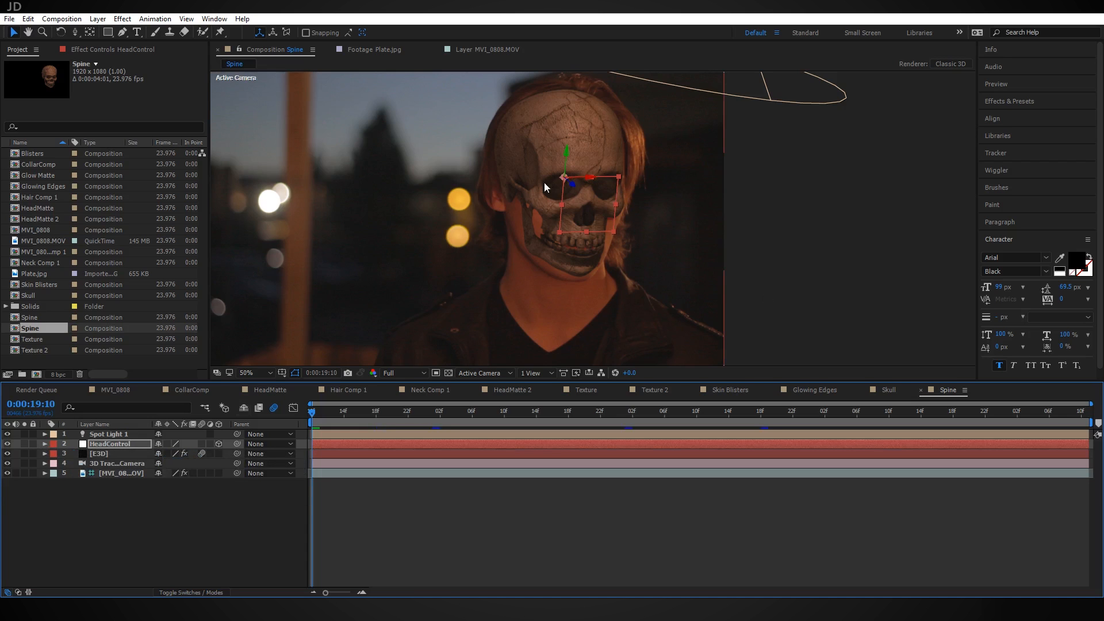
Open the Element scene setup of Spine's E3D layer and import the Vertebra OBJ model with the default import preferences
{"action": "left_click_drag", "start_coordinate": [337, 412], "coordinate": [311, 423]}
{"action": "left_click", "coordinate": [139, 454]}
{"action": "left_click", "coordinate": [107, 49]}
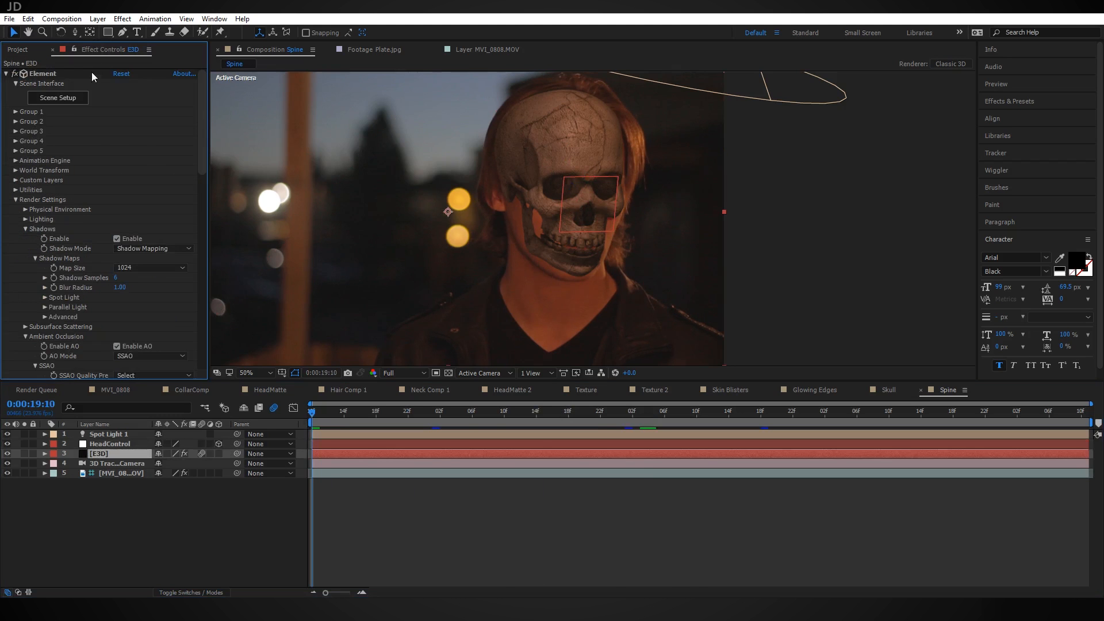
{"action": "left_click", "coordinate": [73, 102]}
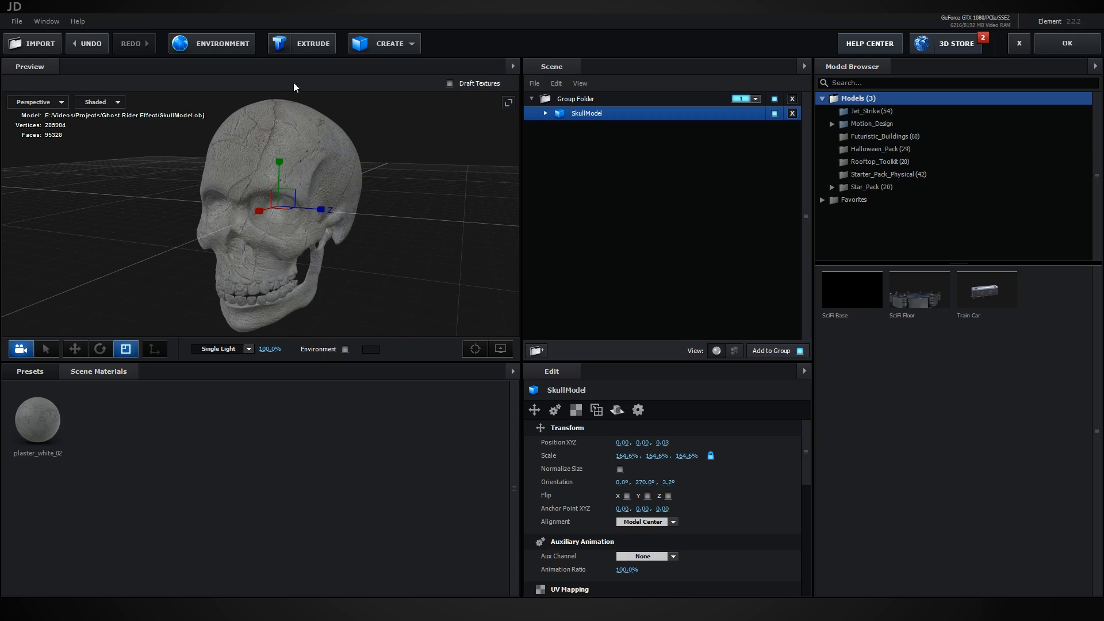
{"action": "left_click", "coordinate": [26, 43]}
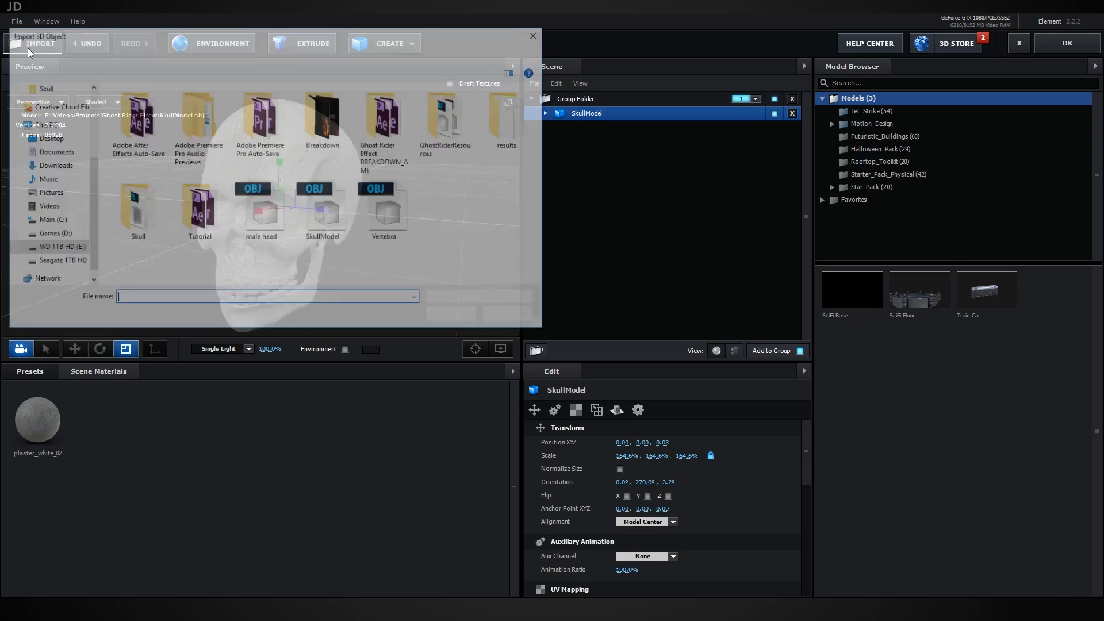
{"action": "left_click", "coordinate": [397, 223]}
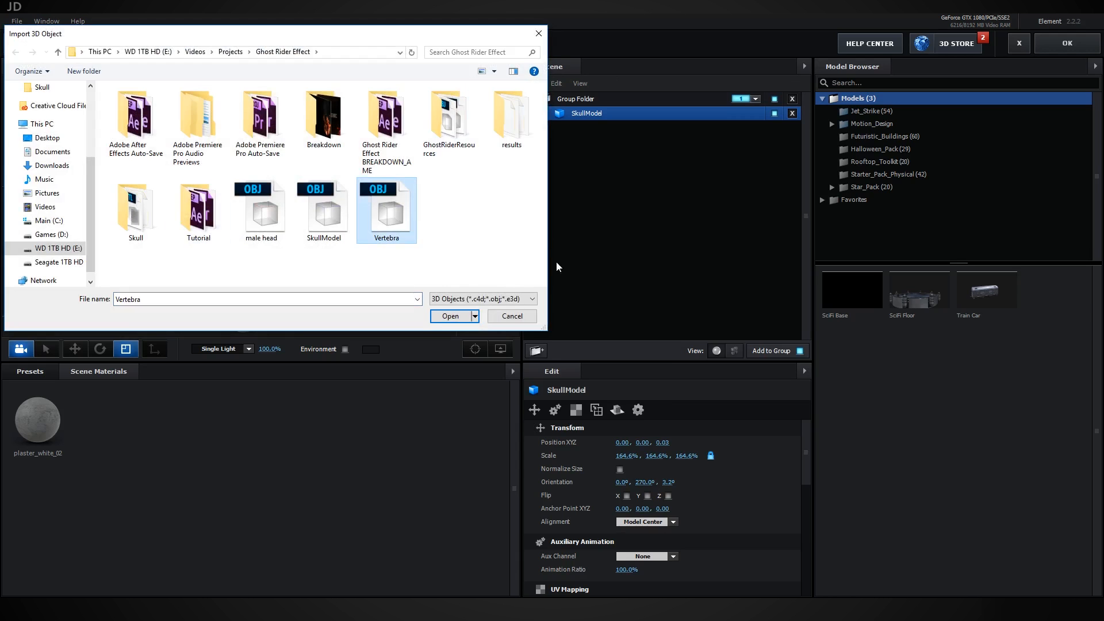
{"action": "left_click", "coordinate": [450, 316]}
{"action": "left_click", "coordinate": [632, 413]}
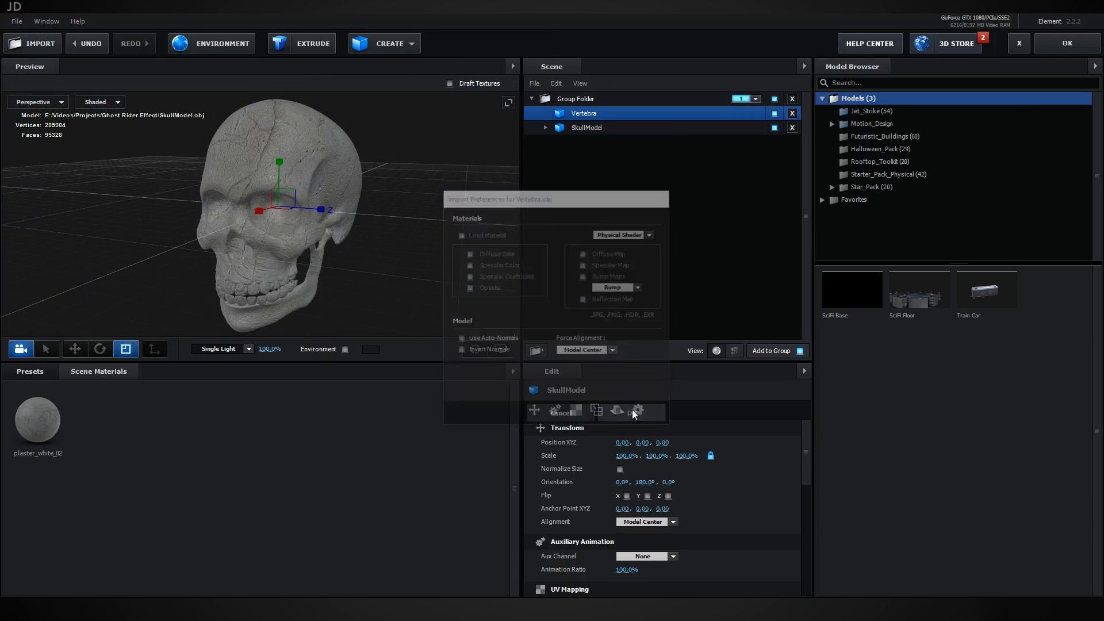
Move the vertebra away from the skull to X -1.12 and rotate it upright to an orientation of about 233.8°, 347.3°, 144.7°
{"action": "left_click_drag", "start_coordinate": [291, 199], "coordinate": [106, 227]}
{"action": "left_click_drag", "start_coordinate": [209, 232], "coordinate": [239, 289]}
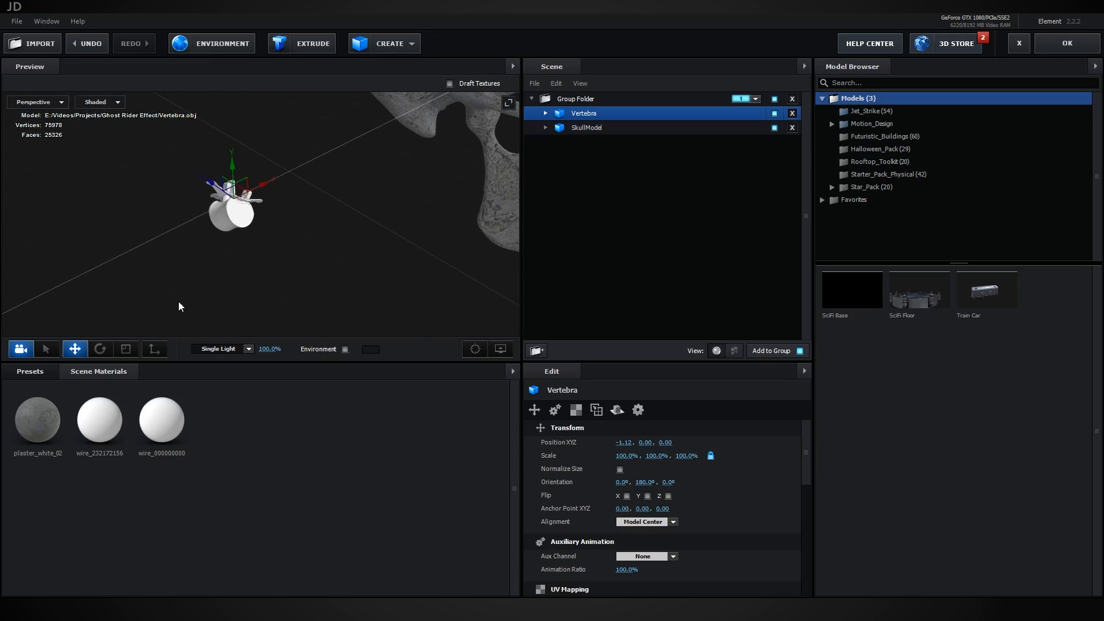
{"action": "left_click", "coordinate": [100, 349]}
{"action": "left_click_drag", "start_coordinate": [214, 188], "coordinate": [241, 163]}
{"action": "left_click_drag", "start_coordinate": [343, 178], "coordinate": [340, 237]}
{"action": "left_click_drag", "start_coordinate": [172, 167], "coordinate": [195, 167]}
{"action": "left_click_drag", "start_coordinate": [321, 217], "coordinate": [384, 228]}
{"action": "left_click_drag", "start_coordinate": [437, 253], "coordinate": [267, 254]}
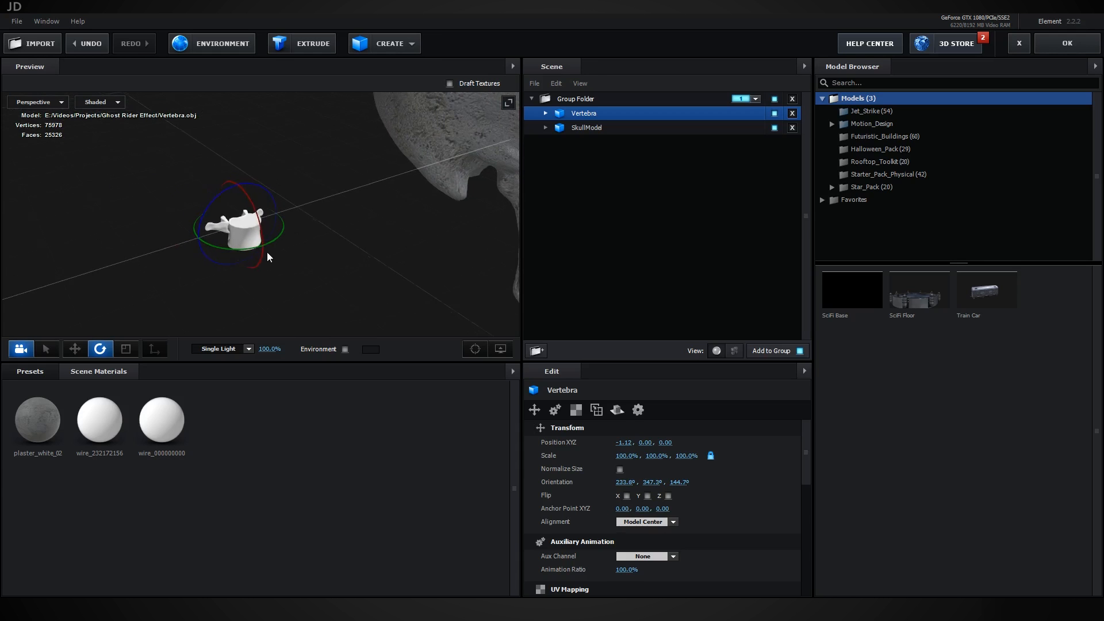
Duplicate the vertebra repeatedly and stack the copies upward into a column of five, with the top one at Y 0.18
{"action": "left_click", "coordinate": [75, 349]}
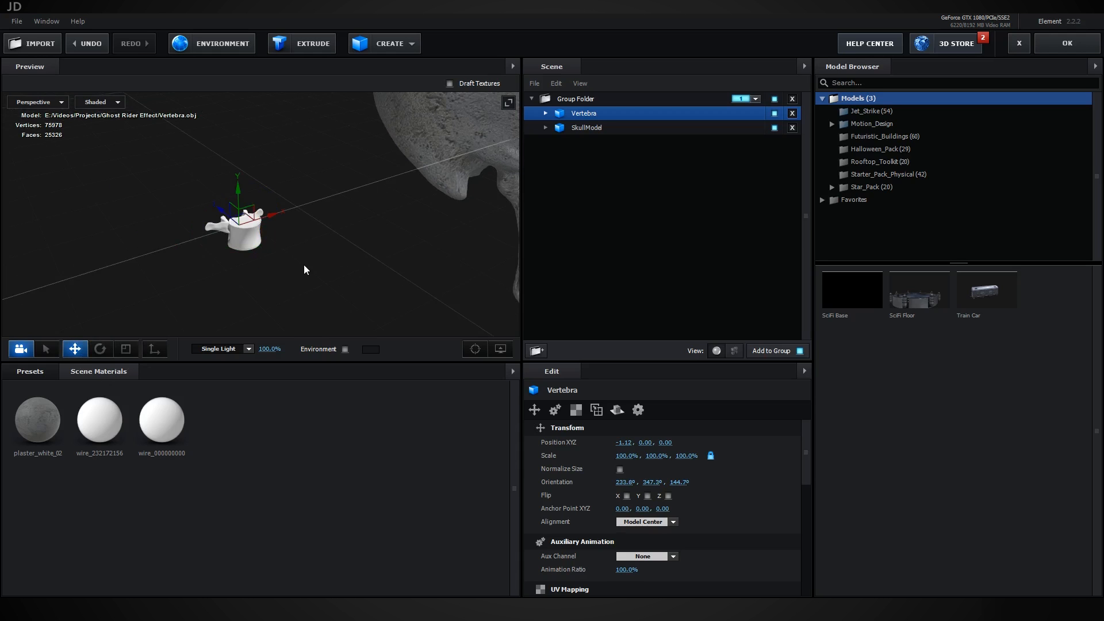
{"action": "left_click_drag", "start_coordinate": [304, 270], "coordinate": [299, 285]}
{"action": "key", "text": "ctrl+d"}
{"action": "left_click_drag", "start_coordinate": [247, 225], "coordinate": [262, 200]}
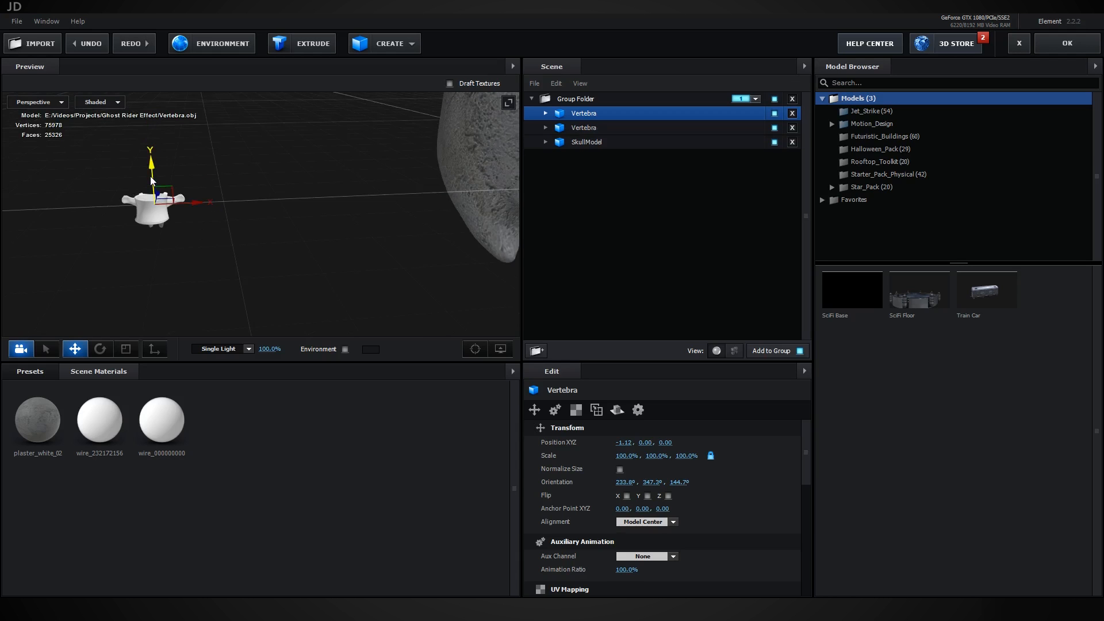
{"action": "left_click_drag", "start_coordinate": [152, 178], "coordinate": [272, 249]}
{"action": "key", "text": "ctrl+d"}
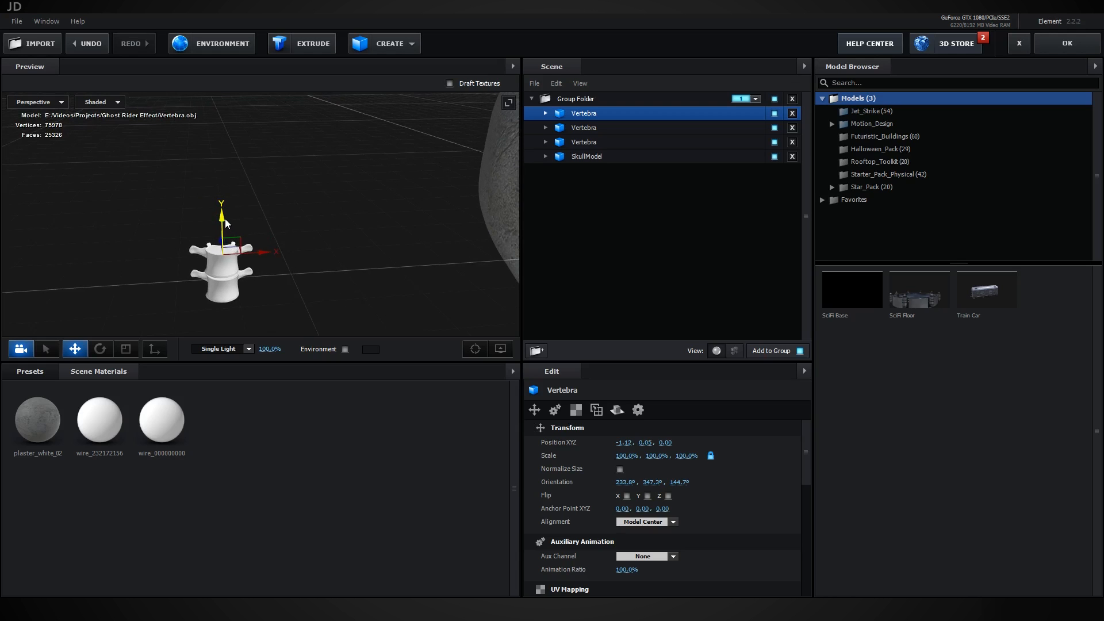
{"action": "left_click_drag", "start_coordinate": [225, 220], "coordinate": [223, 208]}
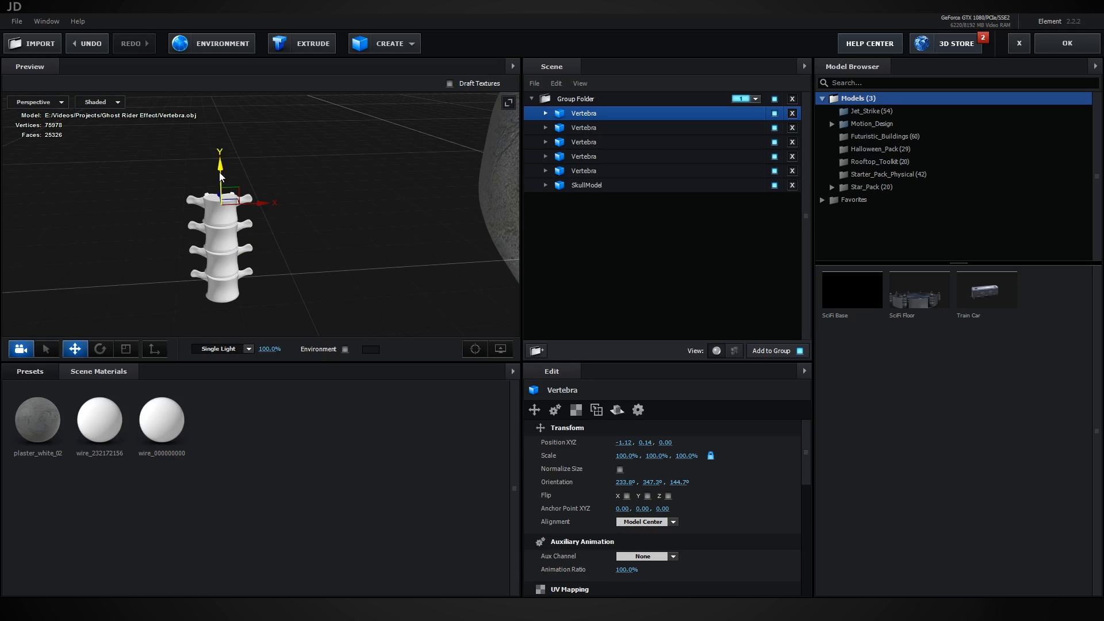
{"action": "left_click_drag", "start_coordinate": [222, 172], "coordinate": [222, 146]}
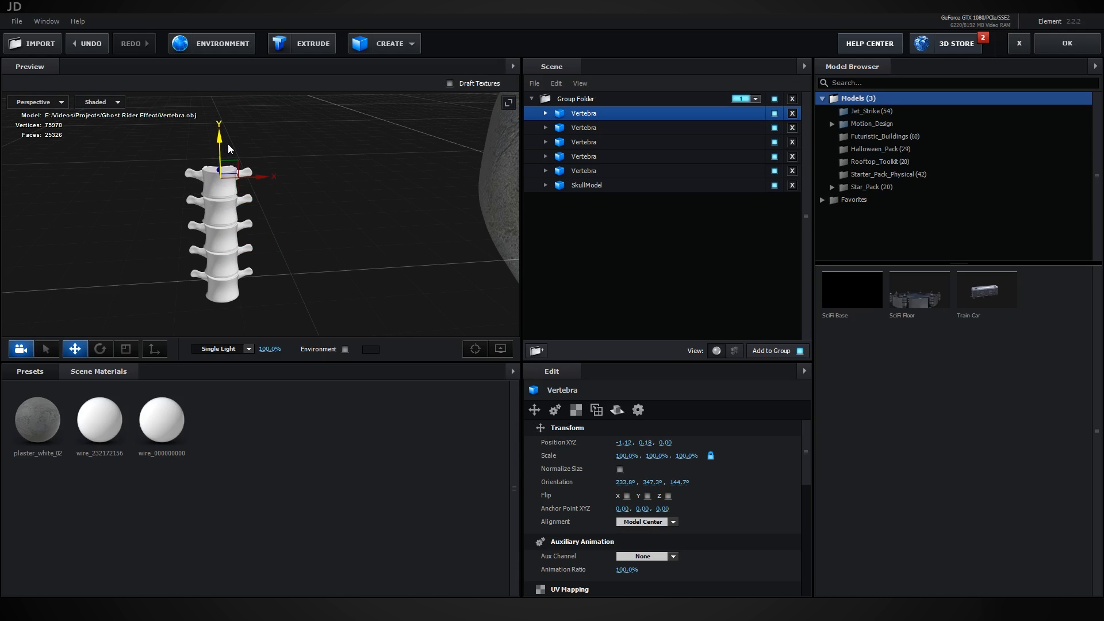
{"action": "left_click_drag", "start_coordinate": [276, 230], "coordinate": [266, 254]}
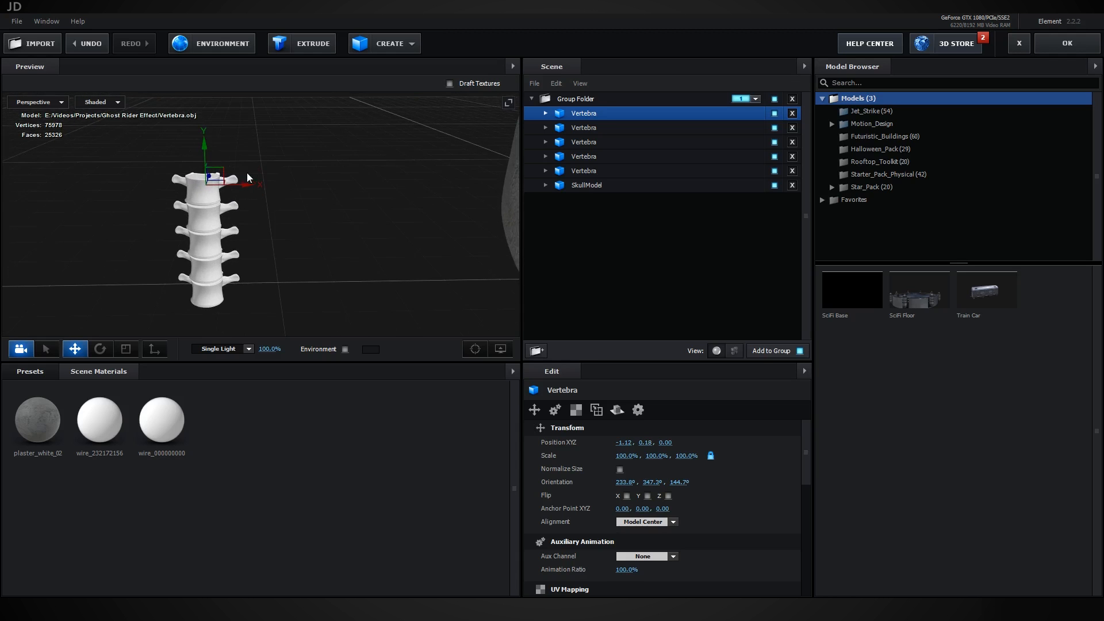
Duplicate the top vertebra twice more and stack the copies upward, with the uppermost one at Y 0.27
{"action": "key", "text": "ctrl+d"}
{"action": "left_click_drag", "start_coordinate": [204, 154], "coordinate": [205, 118]}
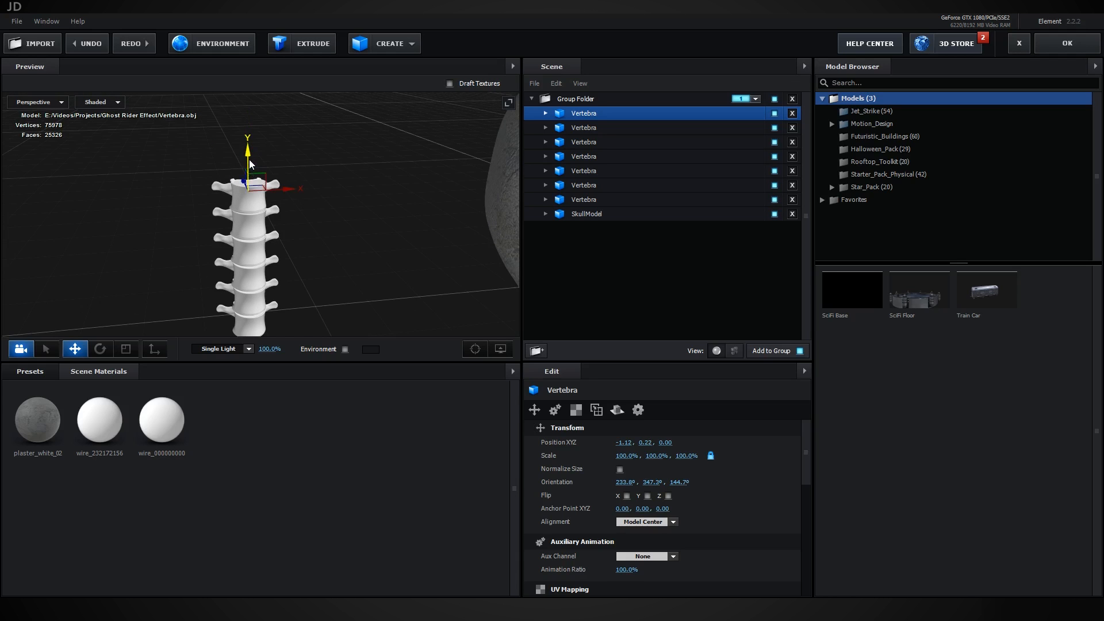
{"action": "left_click_drag", "start_coordinate": [251, 164], "coordinate": [251, 135]}
{"action": "left_click_drag", "start_coordinate": [281, 181], "coordinate": [313, 267]}
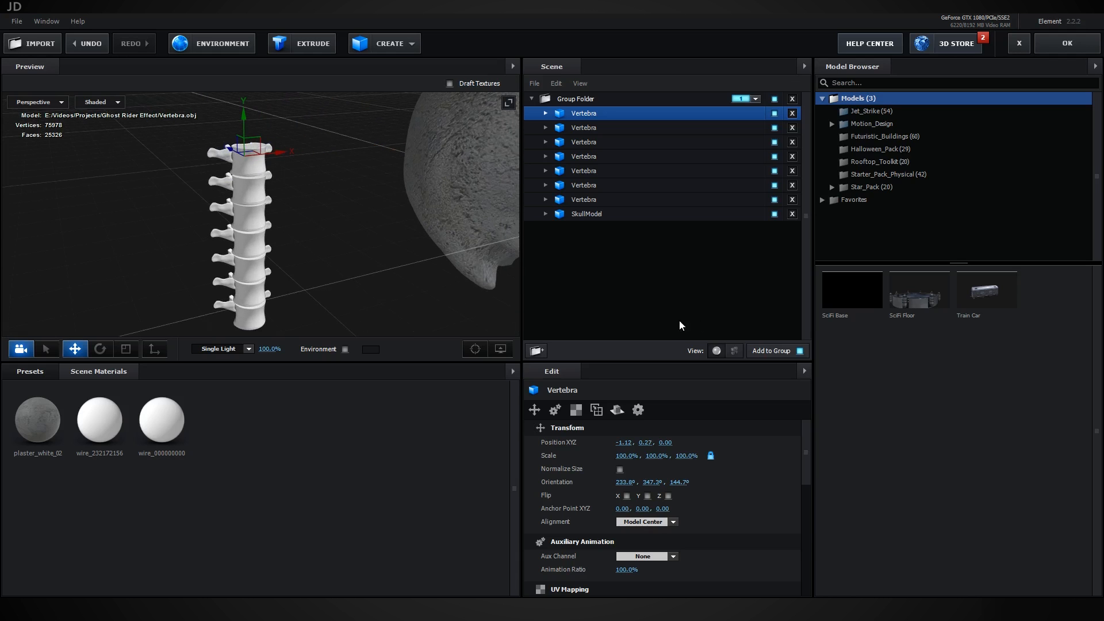
Create a group folder inside the existing one and move all seven vertebrae into it
{"action": "left_click", "coordinate": [527, 358]}
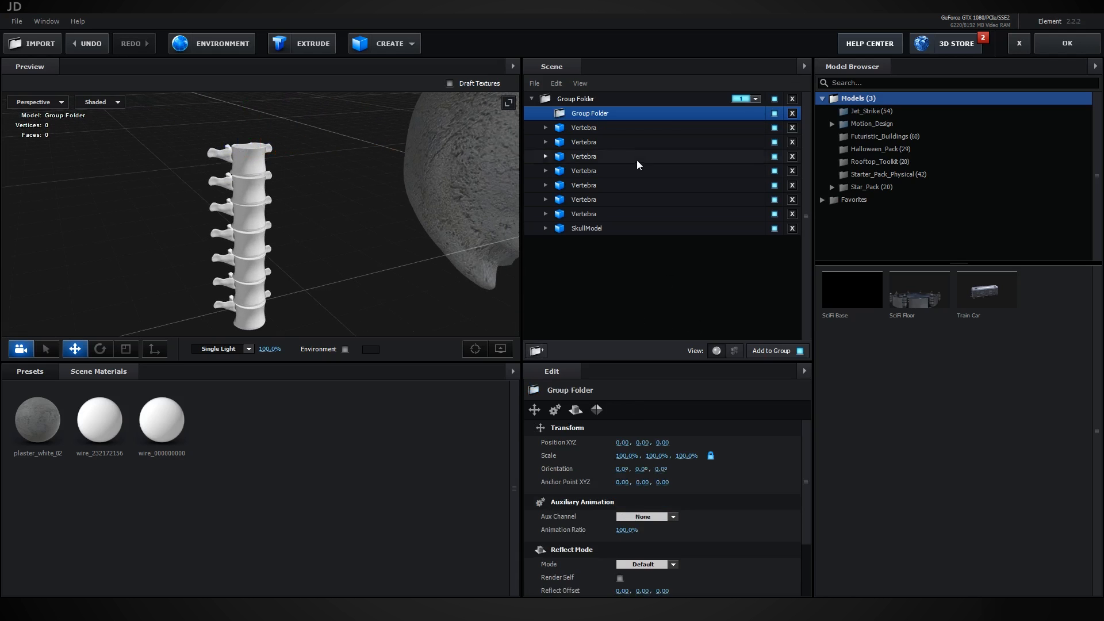
{"action": "left_click", "coordinate": [610, 127]}
{"action": "left_click", "coordinate": [602, 141], "text": "ctrl"}
{"action": "left_click", "coordinate": [604, 156], "text": "ctrl"}
{"action": "left_click", "coordinate": [606, 170], "text": "ctrl"}
{"action": "left_click", "coordinate": [598, 186], "text": "ctrl"}
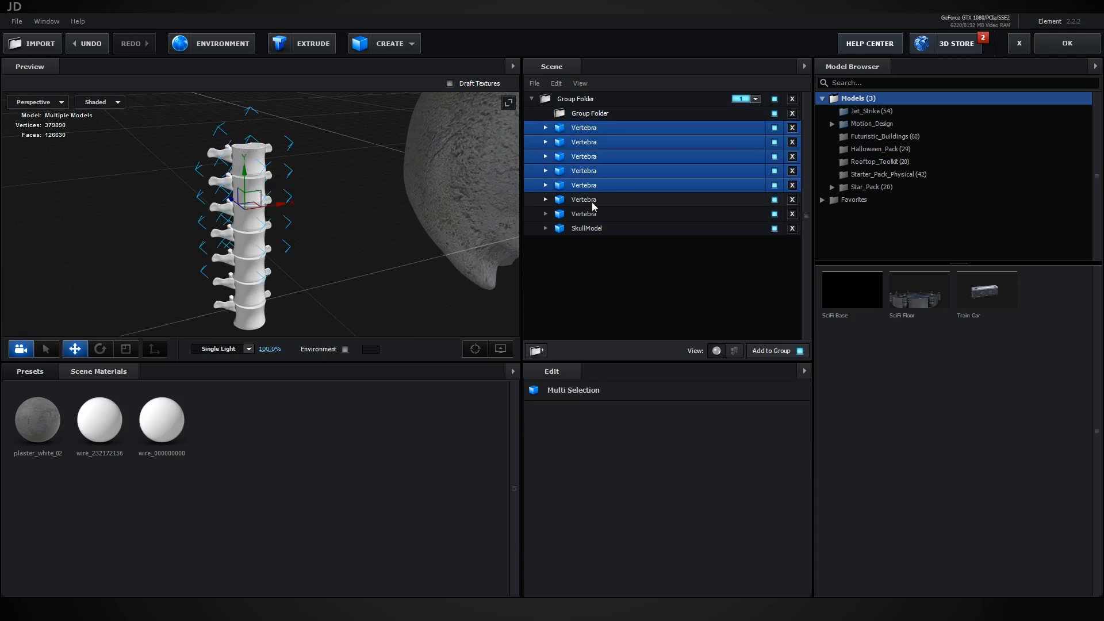
{"action": "left_click", "coordinate": [592, 199], "text": "ctrl"}
{"action": "left_click", "coordinate": [592, 214], "text": "ctrl"}
{"action": "left_click_drag", "start_coordinate": [595, 137], "coordinate": [609, 112]}
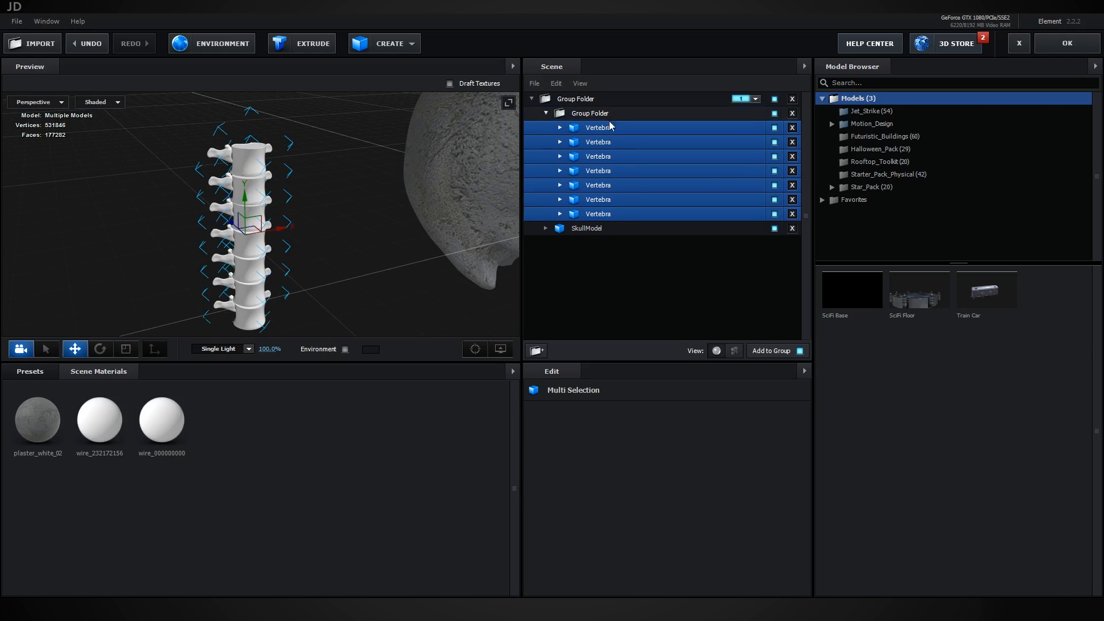
Collapse the new group folder and rename it Vertebra
{"action": "left_click", "coordinate": [549, 113]}
{"action": "double_click", "coordinate": [599, 113]}
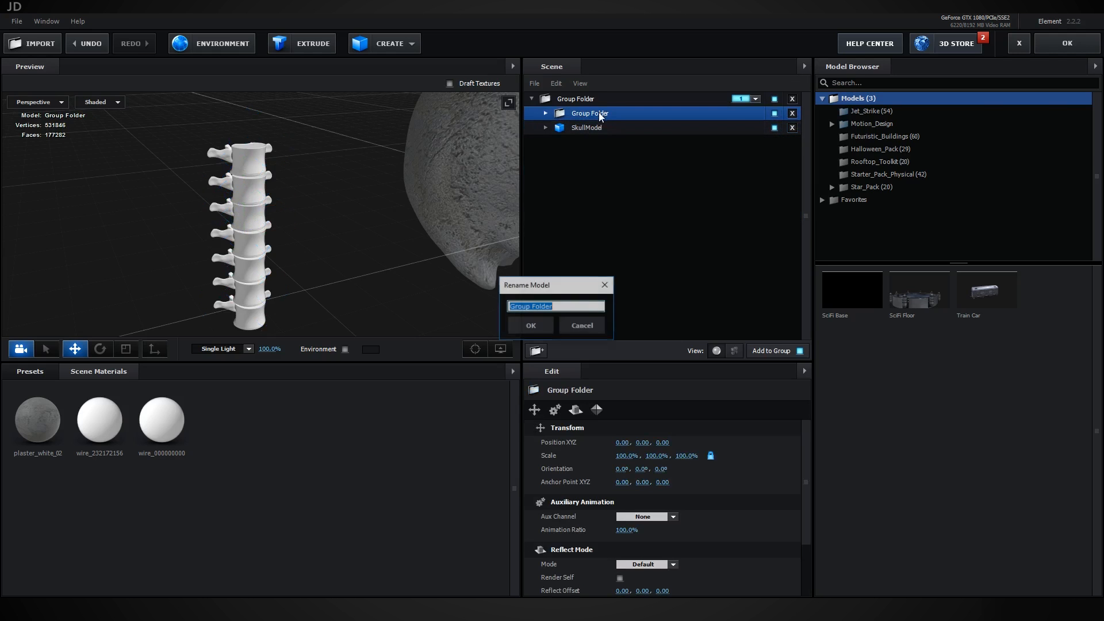
{"action": "type", "text": "Vertebr"}
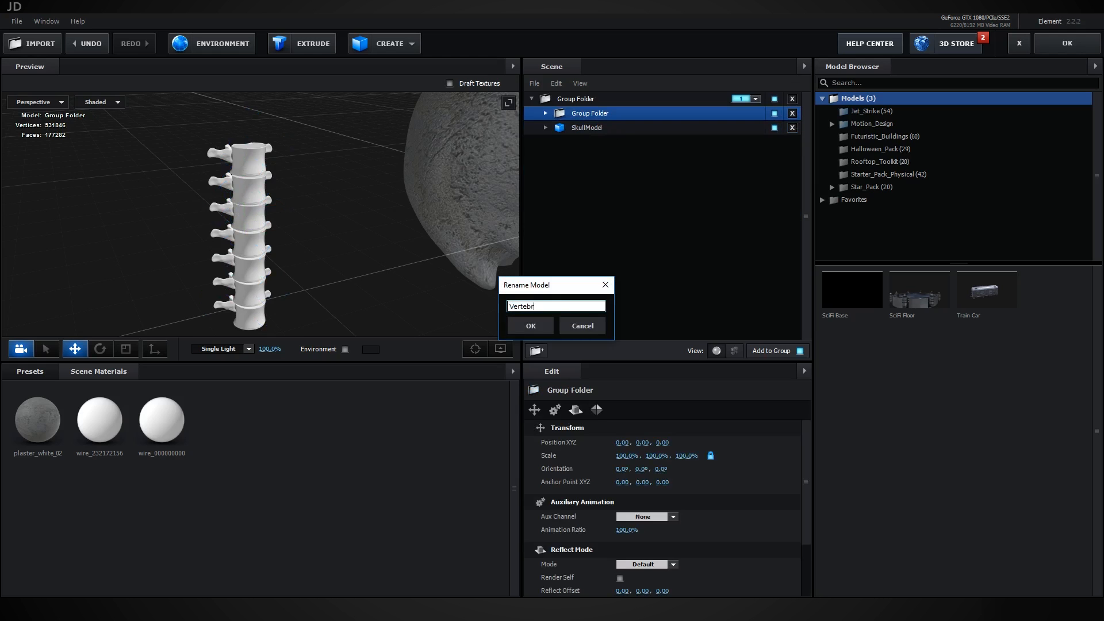
{"action": "type", "text": "a"}
{"action": "key", "text": "Return"}
Move only the anchor point of the Vertebra folder to X -1.11 so it sits on the spine column
{"action": "left_click", "coordinate": [153, 352]}
{"action": "left_click_drag", "start_coordinate": [397, 246], "coordinate": [210, 270]}
{"action": "left_click", "coordinate": [47, 350]}
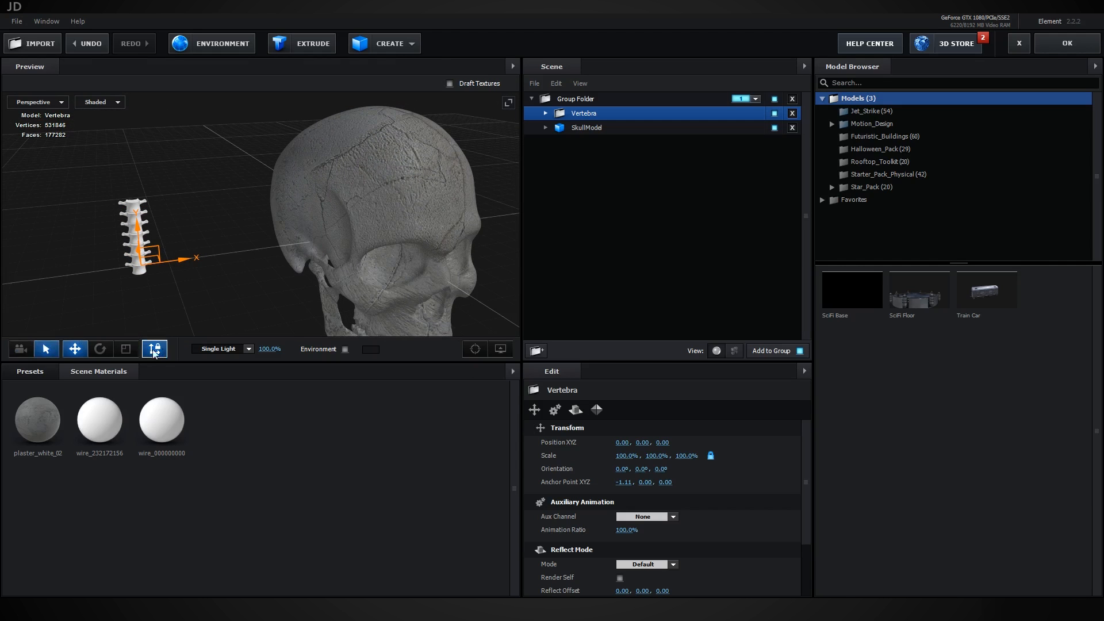
{"action": "left_click", "coordinate": [156, 349]}
Move the Vertebra folder across to the skull and down behind the jaw, to about X 0.99, Y -0.55
{"action": "left_click_drag", "start_coordinate": [185, 259], "coordinate": [384, 233]}
{"action": "key", "text": "ctrl+z"}
{"action": "left_click_drag", "start_coordinate": [352, 202], "coordinate": [347, 273]}
{"action": "left_click", "coordinate": [451, 271]}
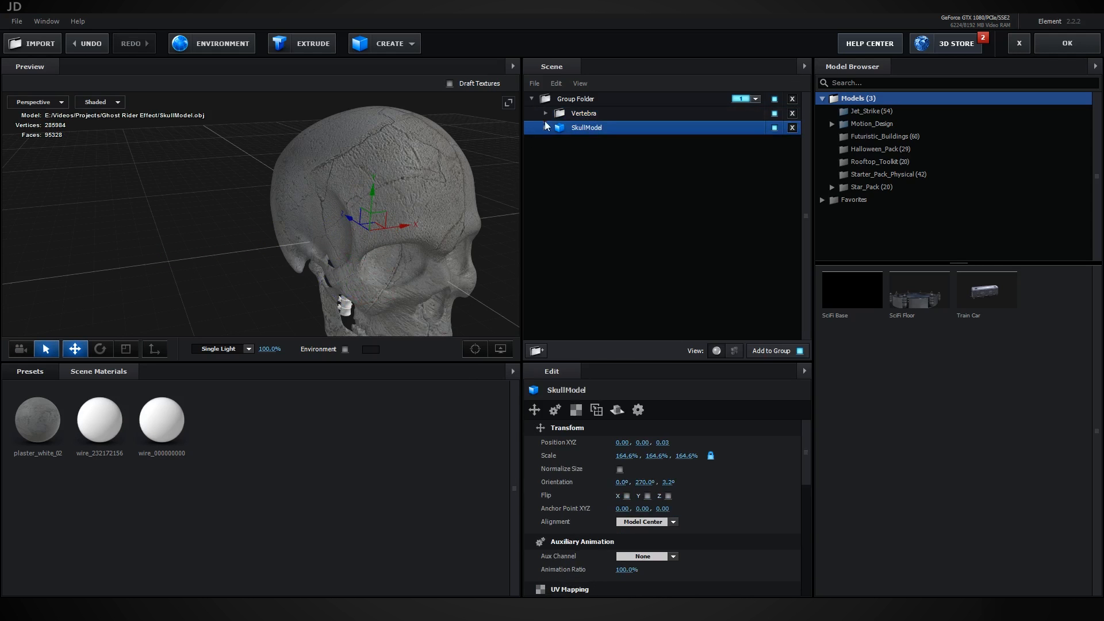
{"action": "left_click", "coordinate": [575, 114]}
Scale the Vertebra folder to 321.5% and lower it beneath the skull to position 1.16, -1.17, 0.13
{"action": "left_click", "coordinate": [20, 349]}
{"action": "left_click_drag", "start_coordinate": [366, 247], "coordinate": [438, 216]}
{"action": "scroll", "coordinate": [395, 257], "scroll_direction": "up", "scroll_amount": 5}
{"action": "left_click_drag", "start_coordinate": [370, 239], "coordinate": [223, 252]}
{"action": "left_click_drag", "start_coordinate": [300, 257], "coordinate": [283, 275]}
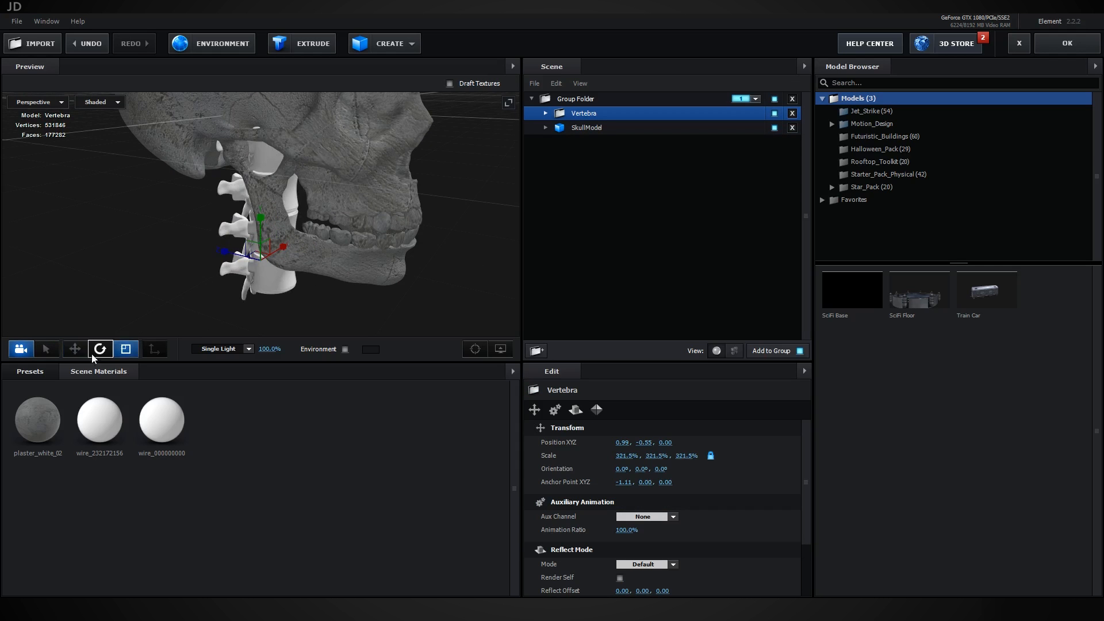
{"action": "left_click", "coordinate": [76, 350]}
{"action": "left_click_drag", "start_coordinate": [260, 230], "coordinate": [259, 323]}
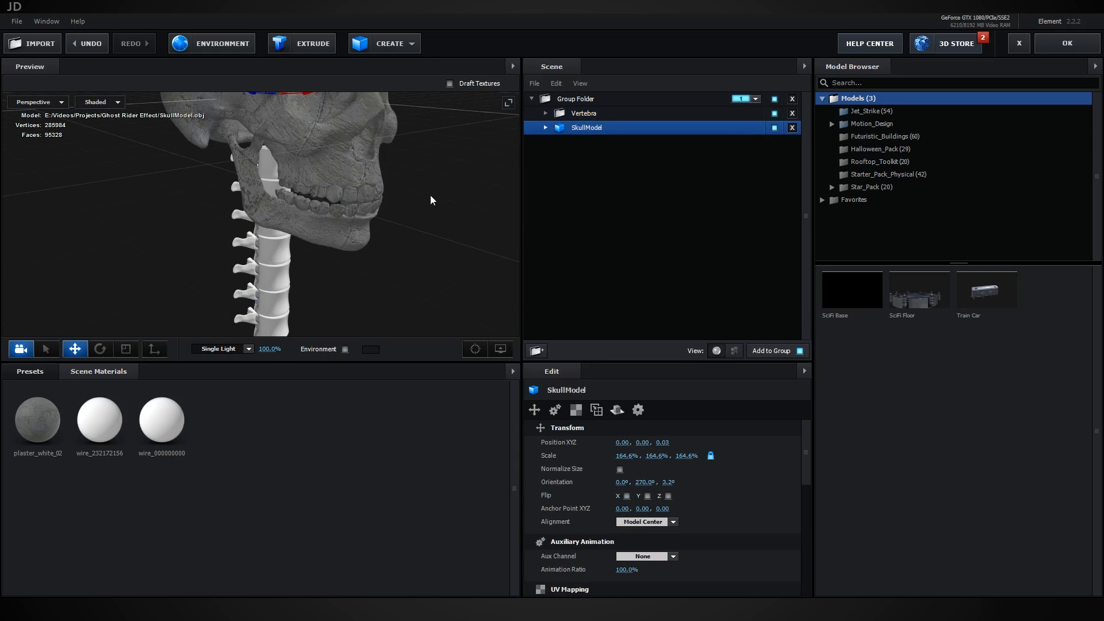
Hide SkullModel and apply the plaster_white_02 material to the whole Vertebra folder
{"action": "left_click", "coordinate": [775, 127]}
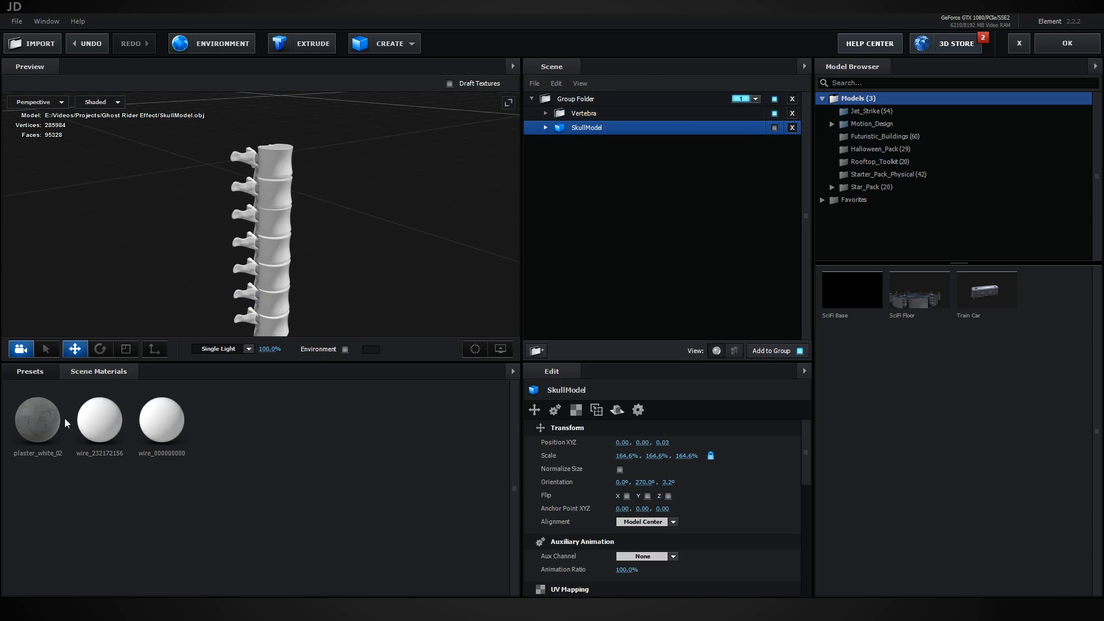
{"action": "left_click_drag", "start_coordinate": [35, 426], "coordinate": [583, 111]}
{"action": "left_click_drag", "start_coordinate": [438, 250], "coordinate": [367, 241]}
Expand the Vertebra folder and set the texture mapping of its first three vertebrae to Box
{"action": "left_click", "coordinate": [587, 114]}
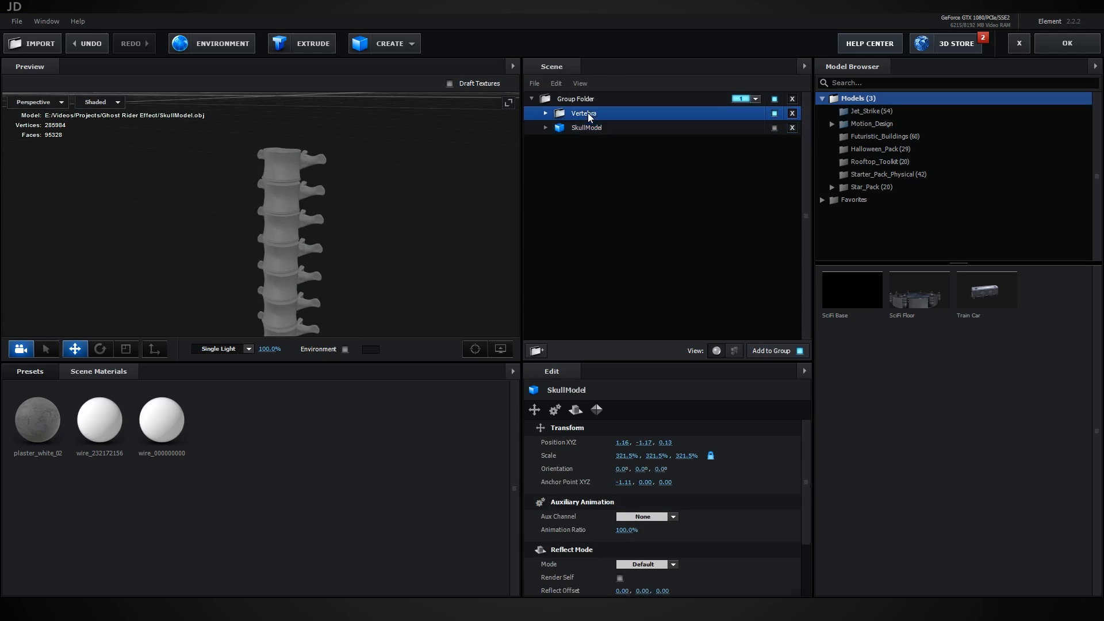
{"action": "left_click", "coordinate": [546, 113]}
{"action": "left_click", "coordinate": [593, 129]}
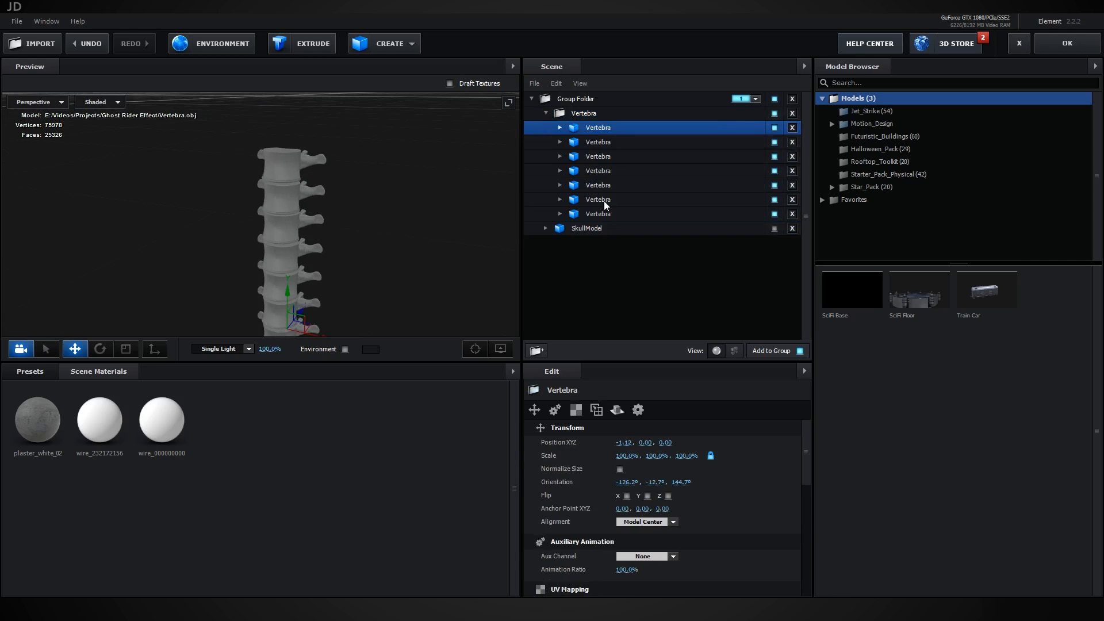
{"action": "left_click", "coordinate": [583, 410]}
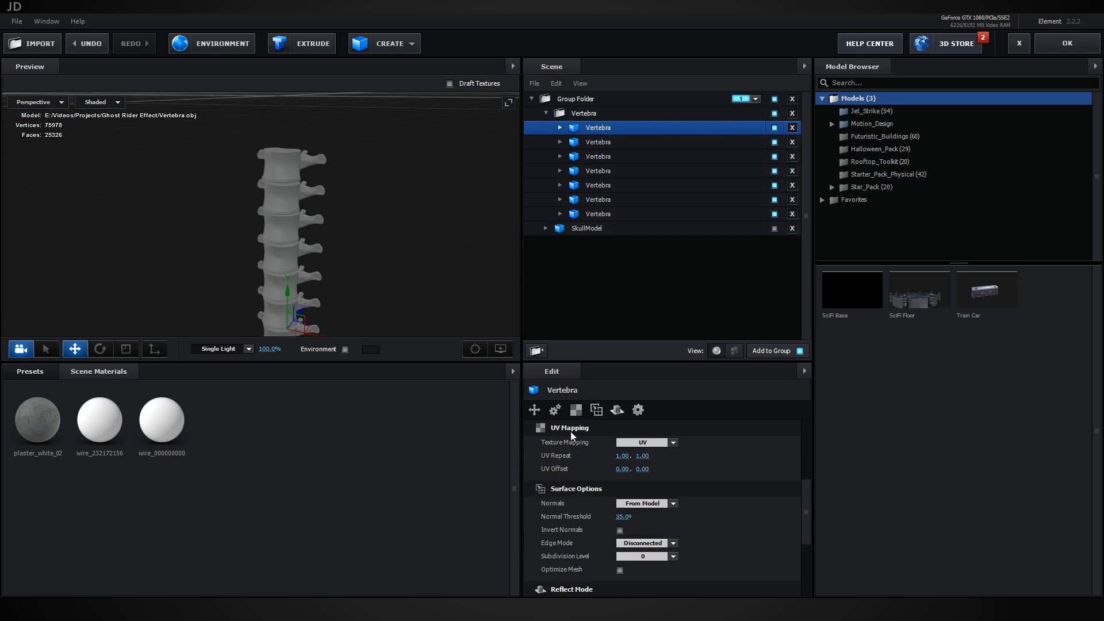
{"action": "left_click", "coordinate": [640, 443]}
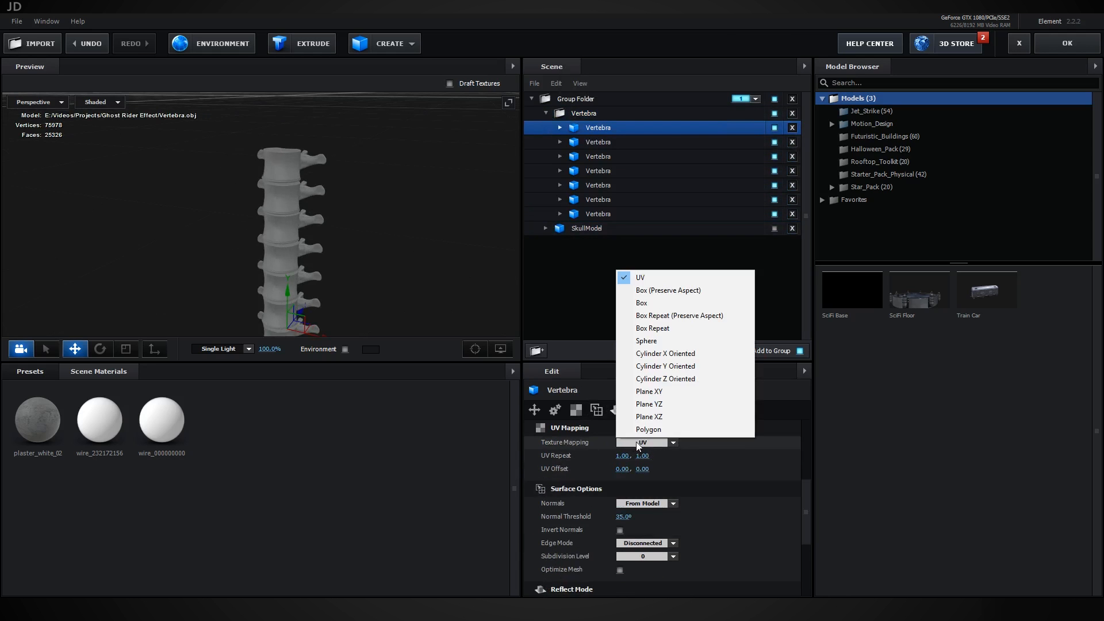
{"action": "left_click", "coordinate": [649, 303]}
{"action": "left_click", "coordinate": [609, 144]}
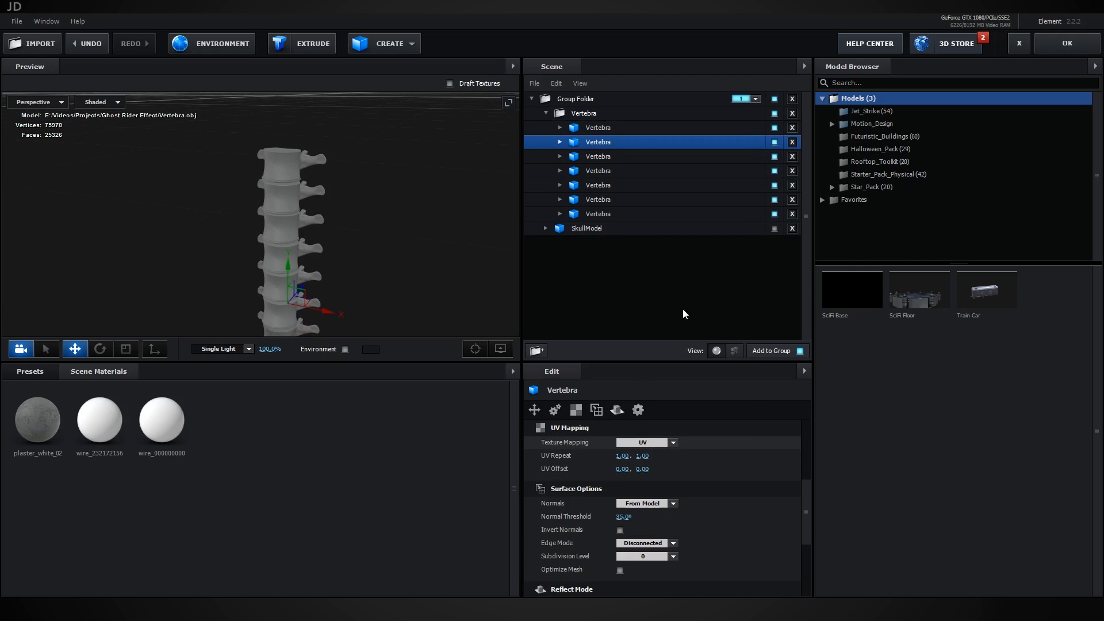
{"action": "left_click", "coordinate": [657, 445]}
{"action": "left_click", "coordinate": [647, 304]}
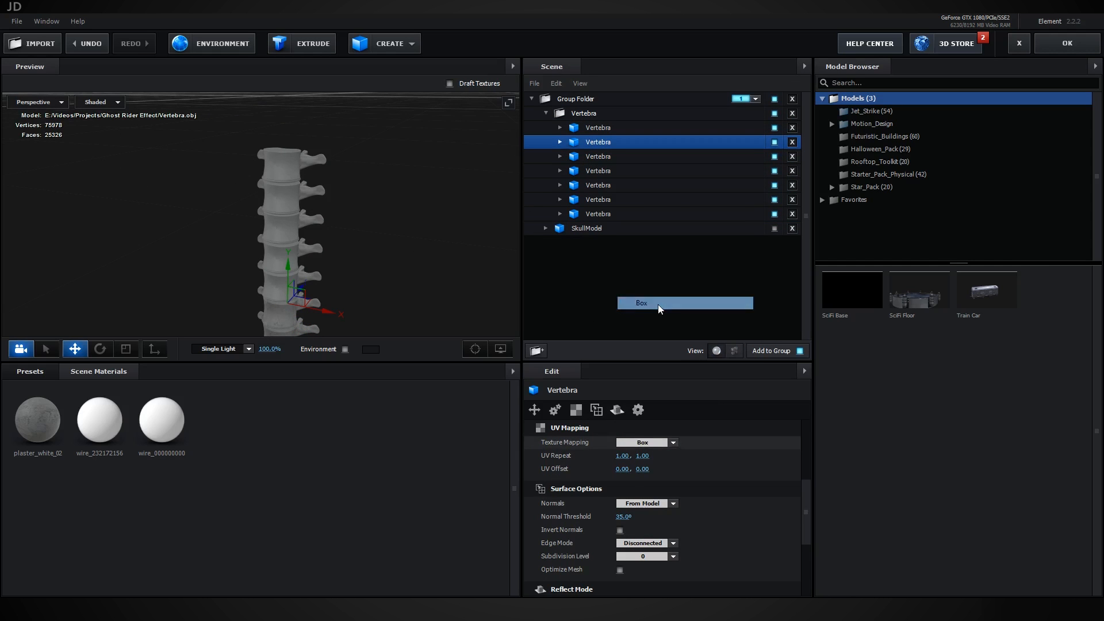
{"action": "left_click", "coordinate": [598, 157]}
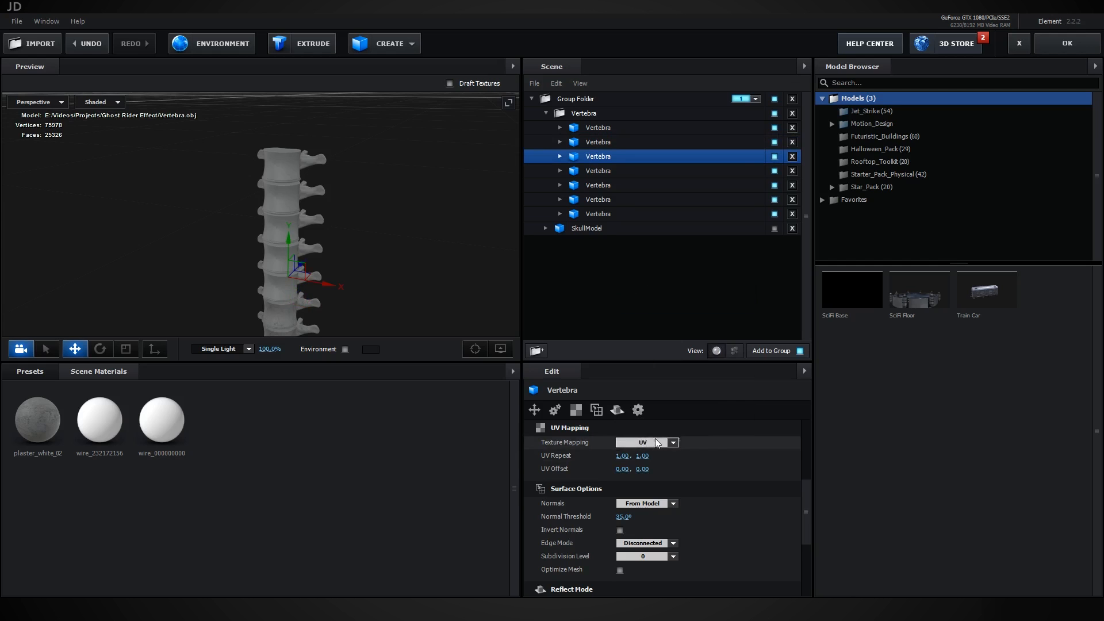
{"action": "left_click", "coordinate": [657, 443]}
{"action": "left_click", "coordinate": [642, 303]}
{"action": "mouse_move", "coordinate": [355, 224]}
{"action": "left_mouse_down"}
{"action": "mouse_move", "coordinate": [474, 268]}
{"action": "mouse_move", "coordinate": [506, 236]}
{"action": "mouse_move", "coordinate": [372, 237]}
{"action": "left_mouse_up"}
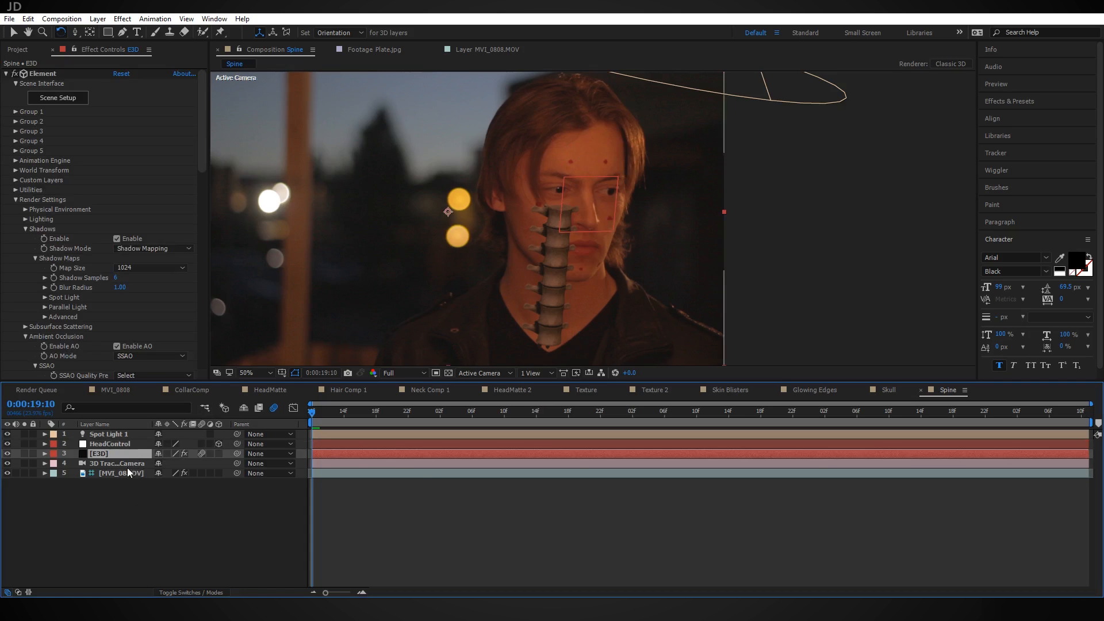
Rotate the HeadControl null in the Spine composition to turn the vertebra column toward the camera
{"action": "left_click", "coordinate": [118, 444]}
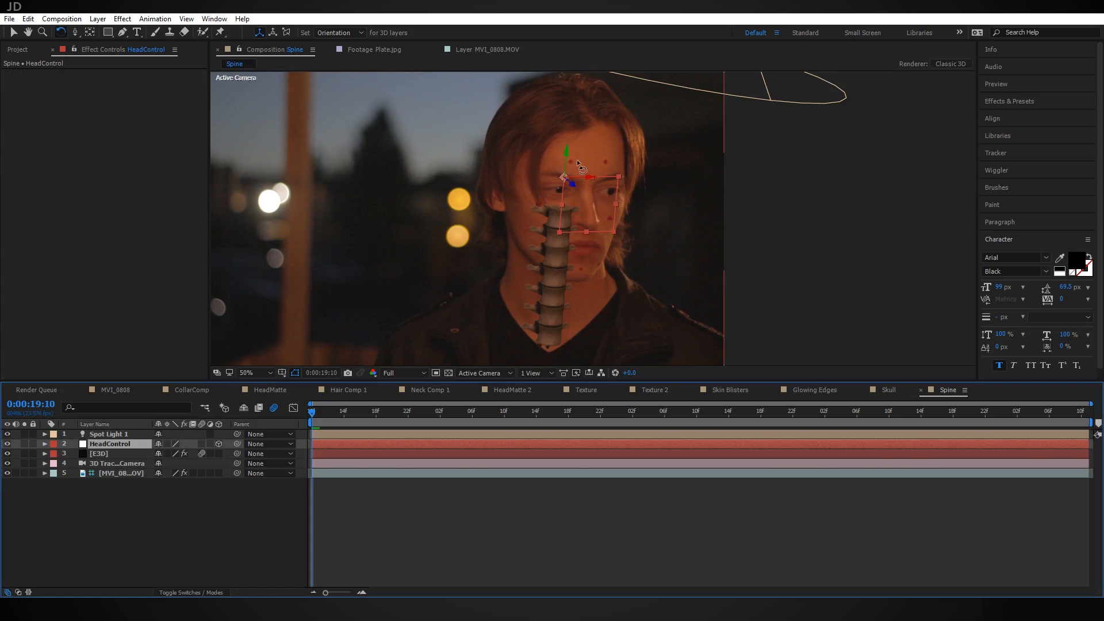
{"action": "left_click_drag", "start_coordinate": [566, 151], "coordinate": [560, 151]}
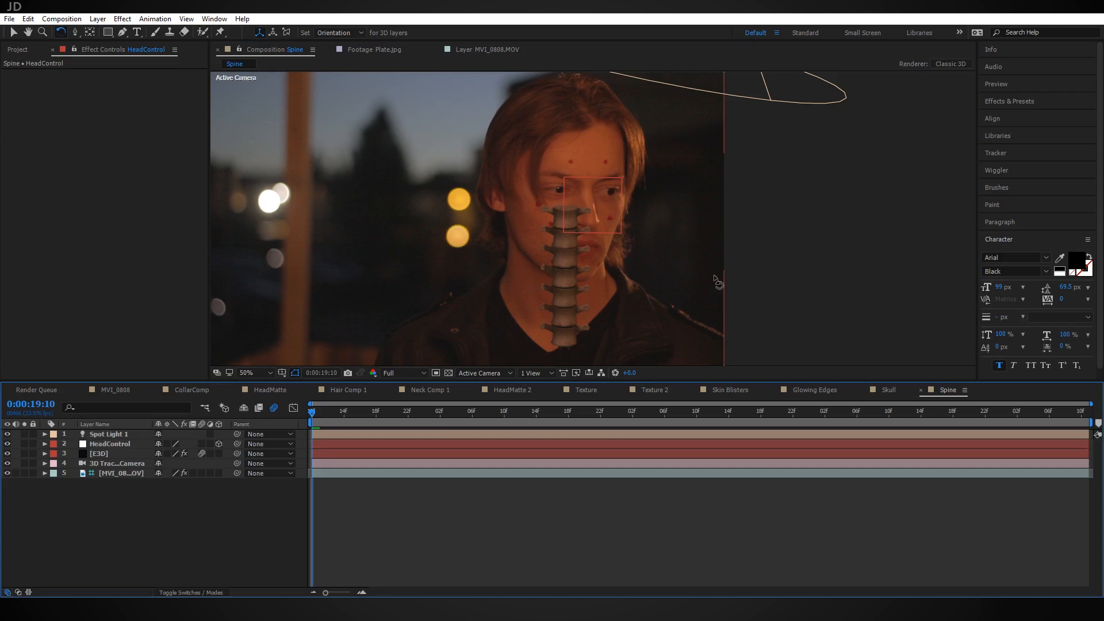
Return to the MVI_0808 composition and add the Spine composition as a layer directly below the Skull layer
{"action": "left_click", "coordinate": [115, 394]}
{"action": "left_click", "coordinate": [16, 34]}
{"action": "left_click", "coordinate": [70, 88]}
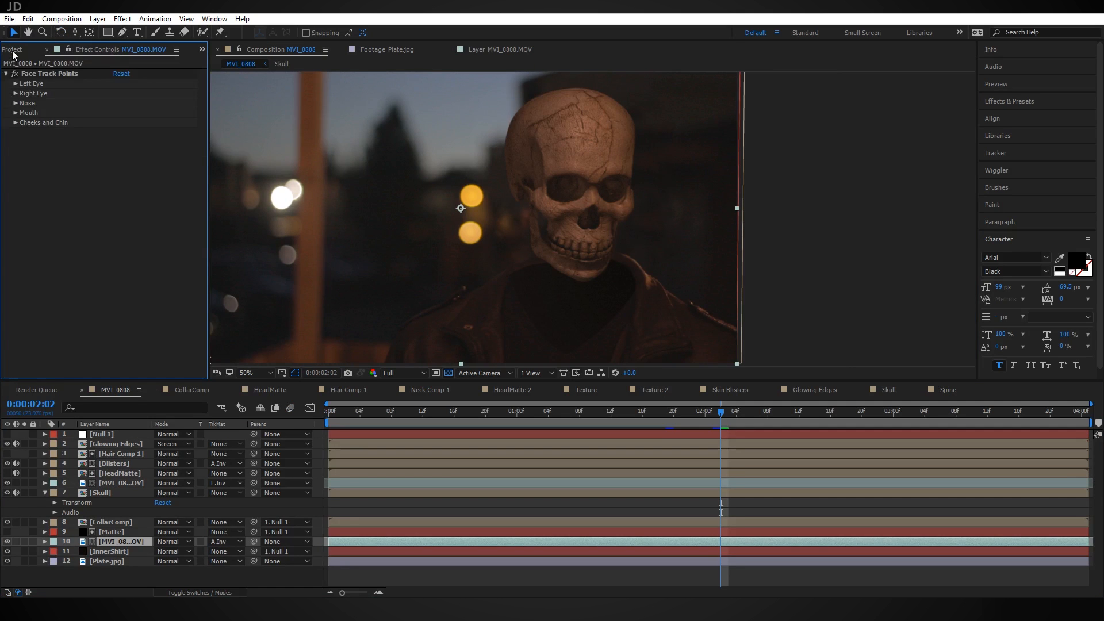
{"action": "left_click", "coordinate": [13, 50]}
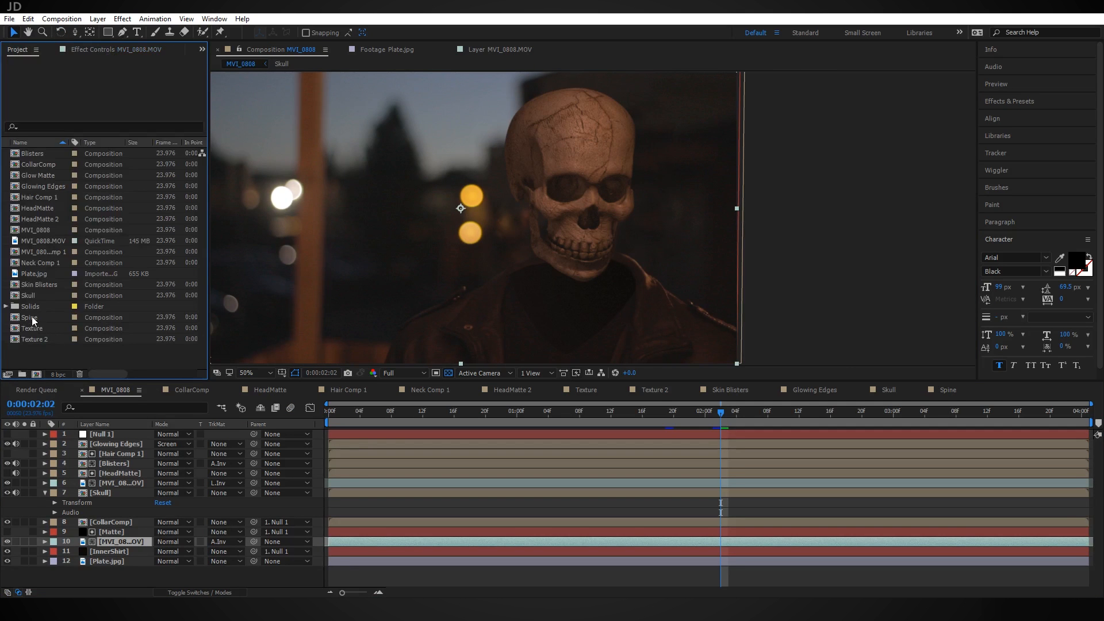
{"action": "left_click_drag", "start_coordinate": [32, 319], "coordinate": [132, 506]}
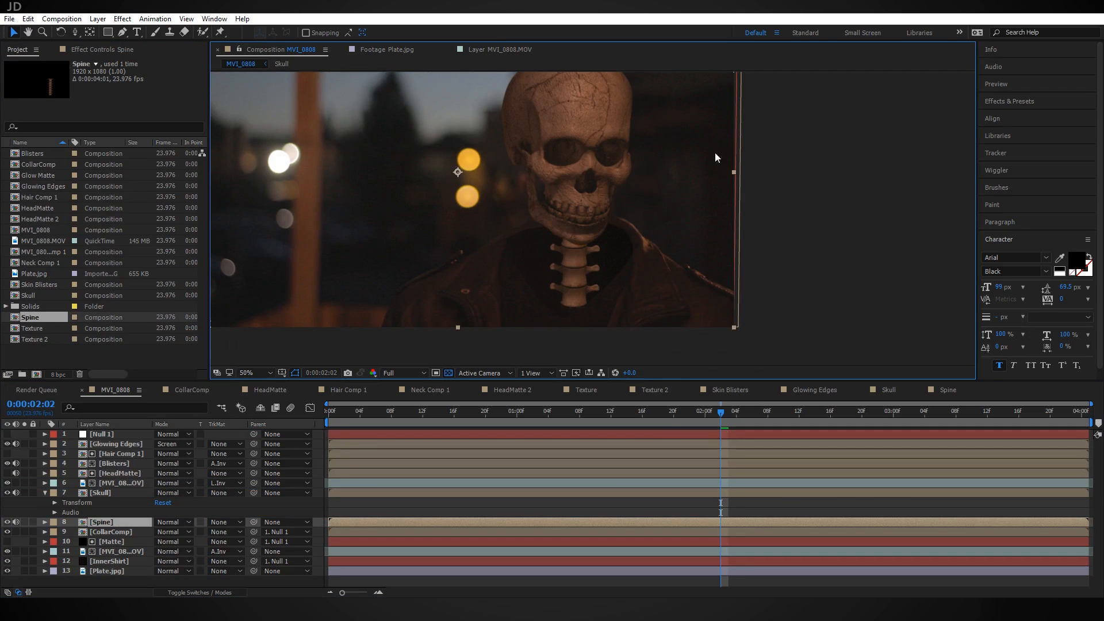
Shift the Spine layer down under the skull's jaw, parent it to Null 1 and preview the motion
{"action": "left_click_drag", "start_coordinate": [685, 207], "coordinate": [676, 231]}
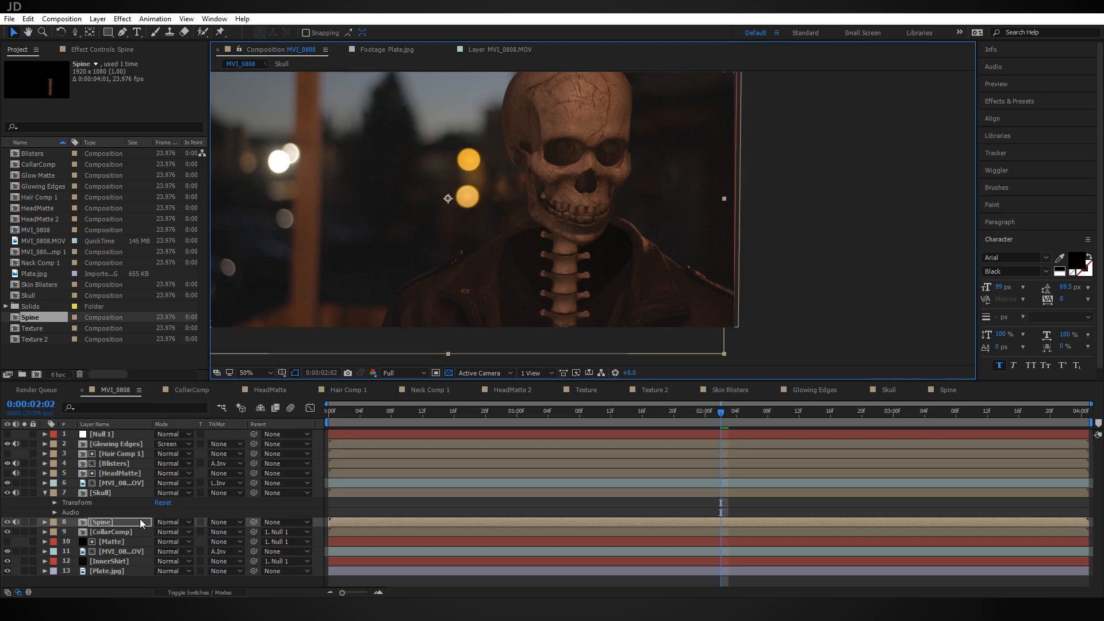
{"action": "left_click_drag", "start_coordinate": [254, 522], "coordinate": [137, 434]}
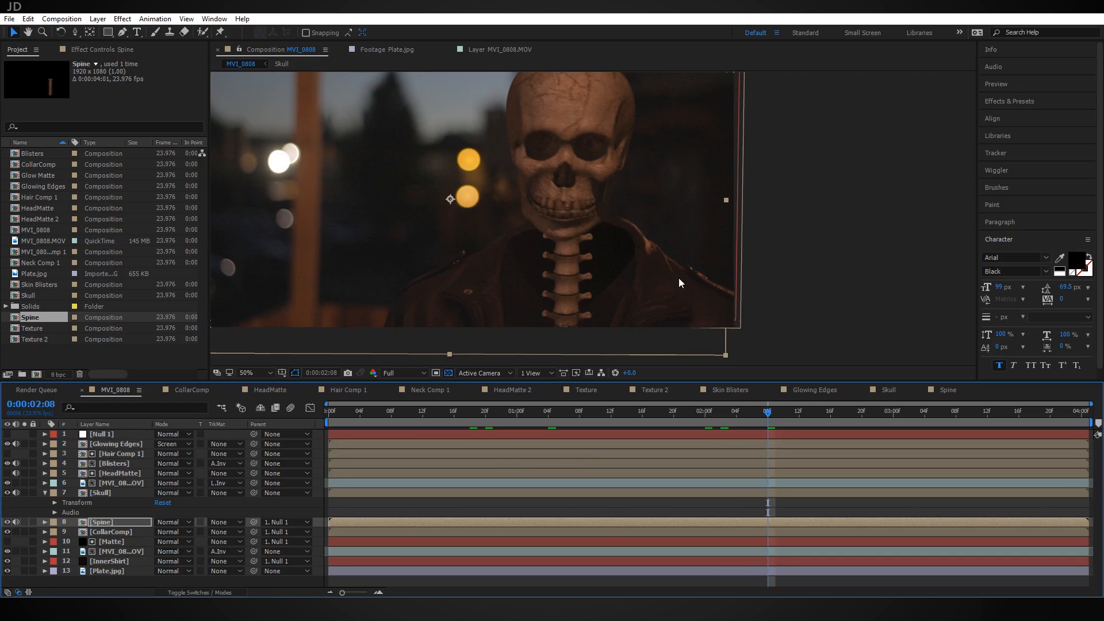
{"action": "key", "text": "space"}
Copy the MVI_0808.MOV layer from the Glow Matte composition into MVI_0808, directly above the Spine layer
{"action": "left_click_drag", "start_coordinate": [688, 268], "coordinate": [699, 209]}
{"action": "scroll", "coordinate": [543, 231], "scroll_direction": "up", "scroll_amount": 1}
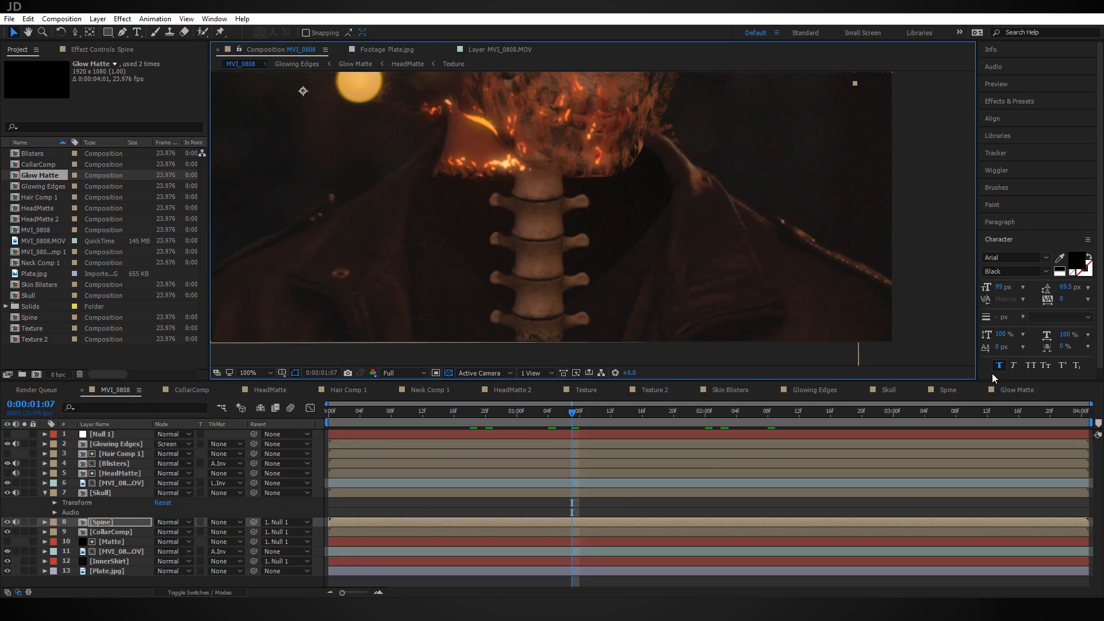
{"action": "left_click", "coordinate": [1016, 391]}
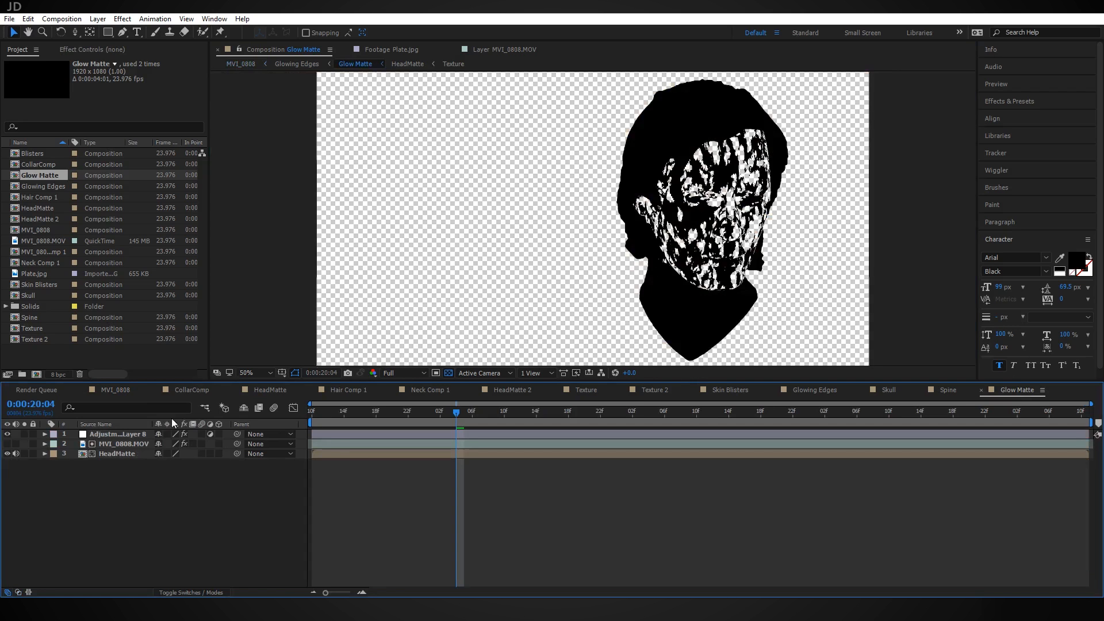
{"action": "left_click", "coordinate": [136, 443]}
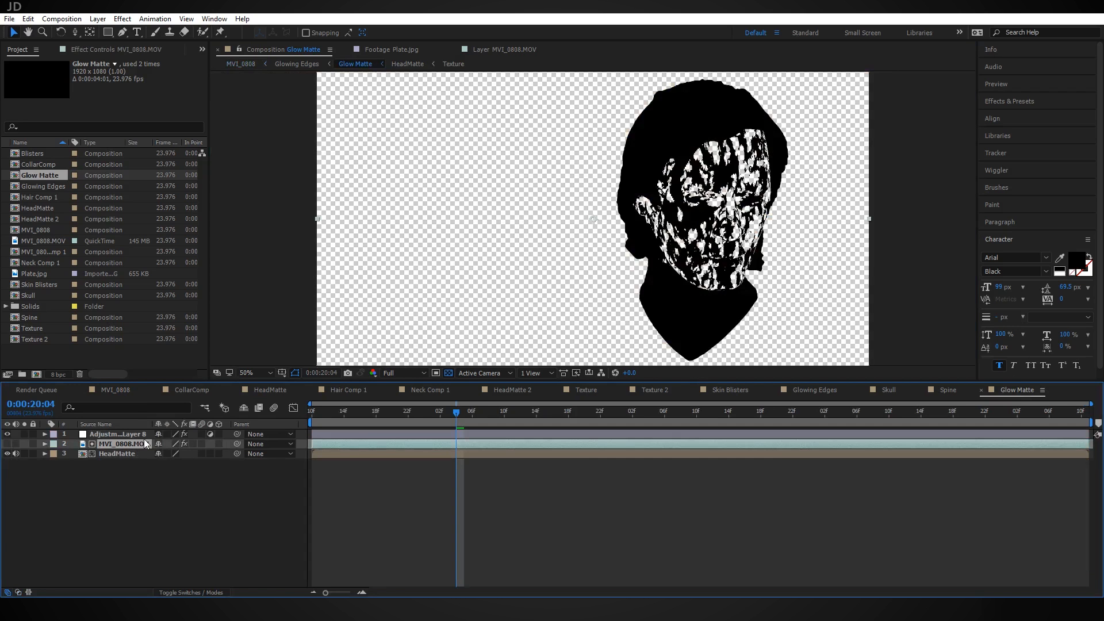
{"action": "left_click", "coordinate": [117, 389]}
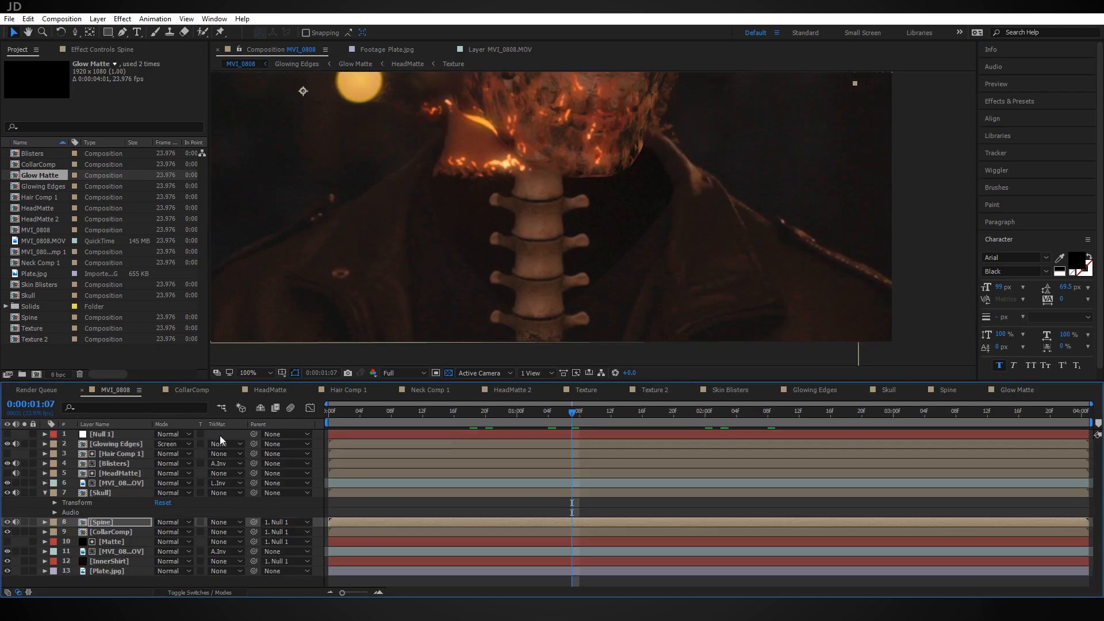
{"action": "key", "text": "ctrl+v"}
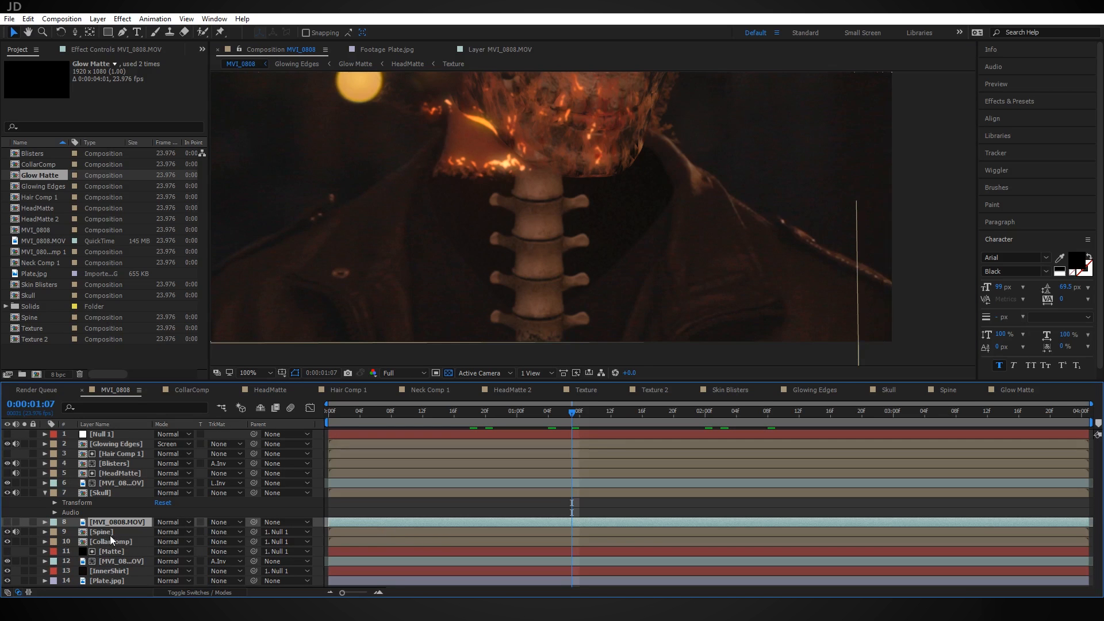
Set the Spine layer's track matte to Alpha, using the pasted MVI_0808.MOV layer above it
{"action": "left_click", "coordinate": [105, 534]}
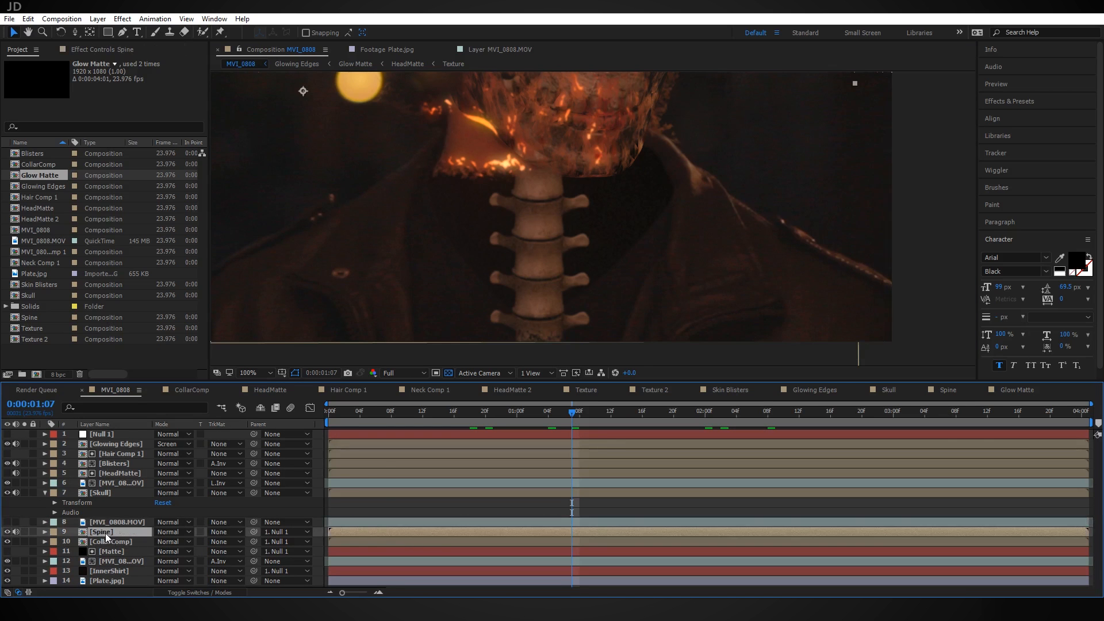
{"action": "left_click", "coordinate": [230, 532]}
{"action": "left_click", "coordinate": [257, 488]}
{"action": "scroll", "coordinate": [722, 248], "scroll_direction": "down", "scroll_amount": 2}
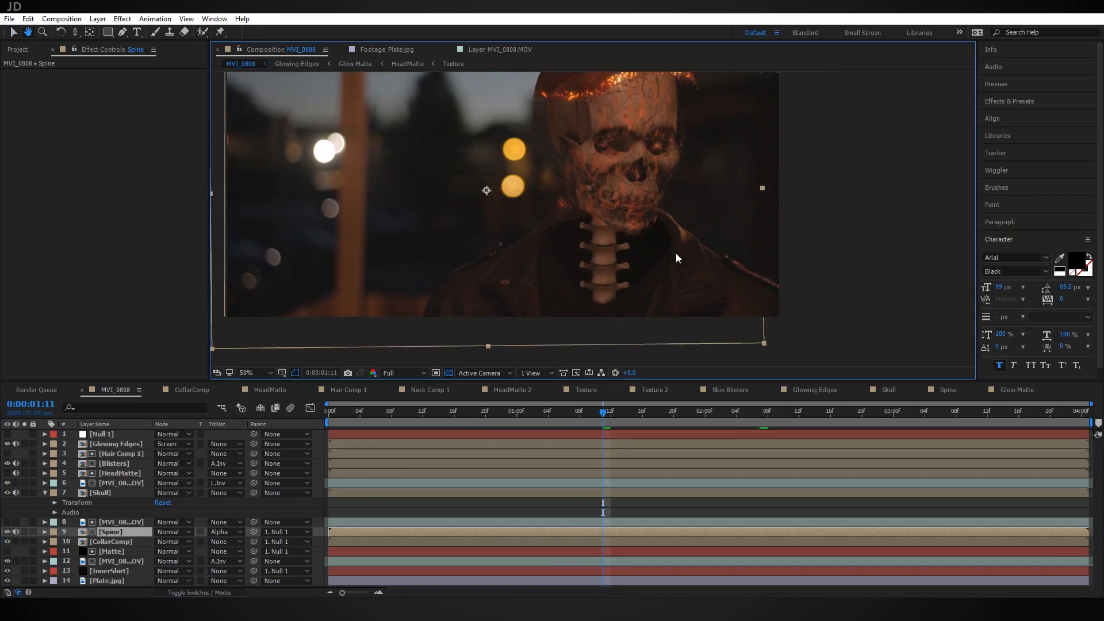
Apply the Curves effect to the Spine layer
{"action": "key", "text": "ctrl+space"}
{"action": "type", "text": "curves"}
{"action": "key", "text": "Return"}
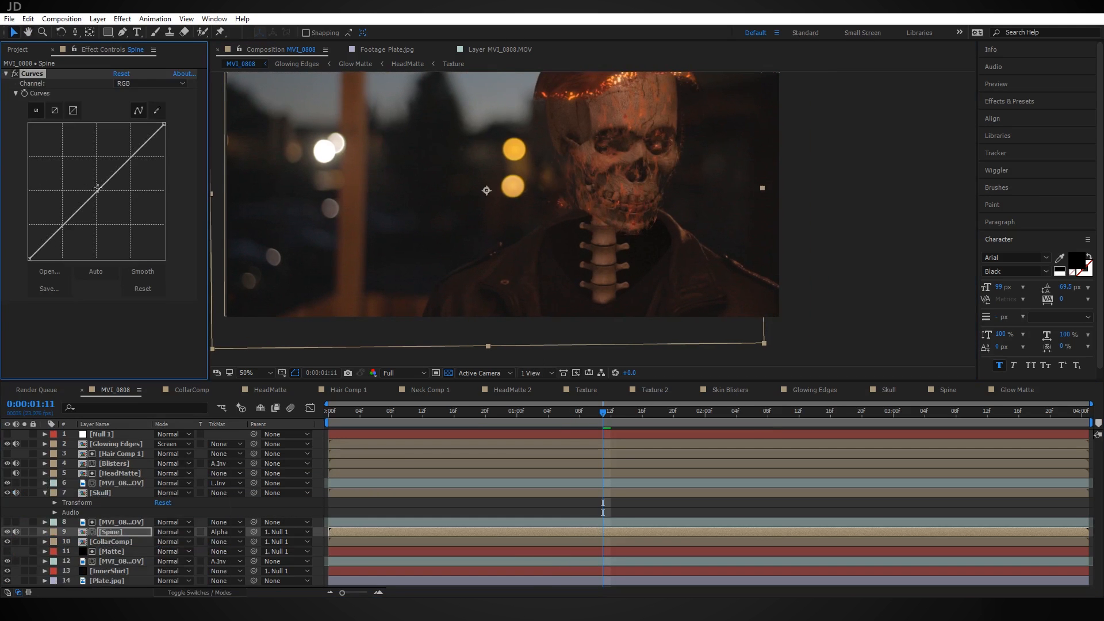
Darken the Spine layer's midtones and slightly lower its white point on the RGB curve, and display the timeline's layer switches
{"action": "left_click_drag", "start_coordinate": [102, 194], "coordinate": [100, 195]}
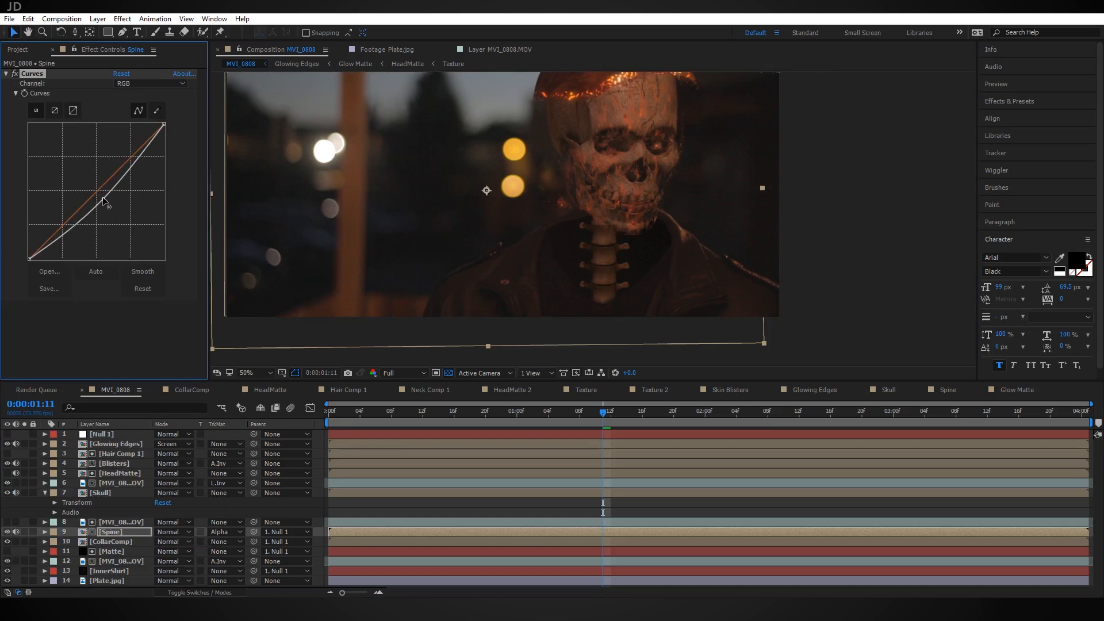
{"action": "left_click_drag", "start_coordinate": [165, 124], "coordinate": [166, 128]}
{"action": "left_click_drag", "start_coordinate": [103, 197], "coordinate": [106, 196]}
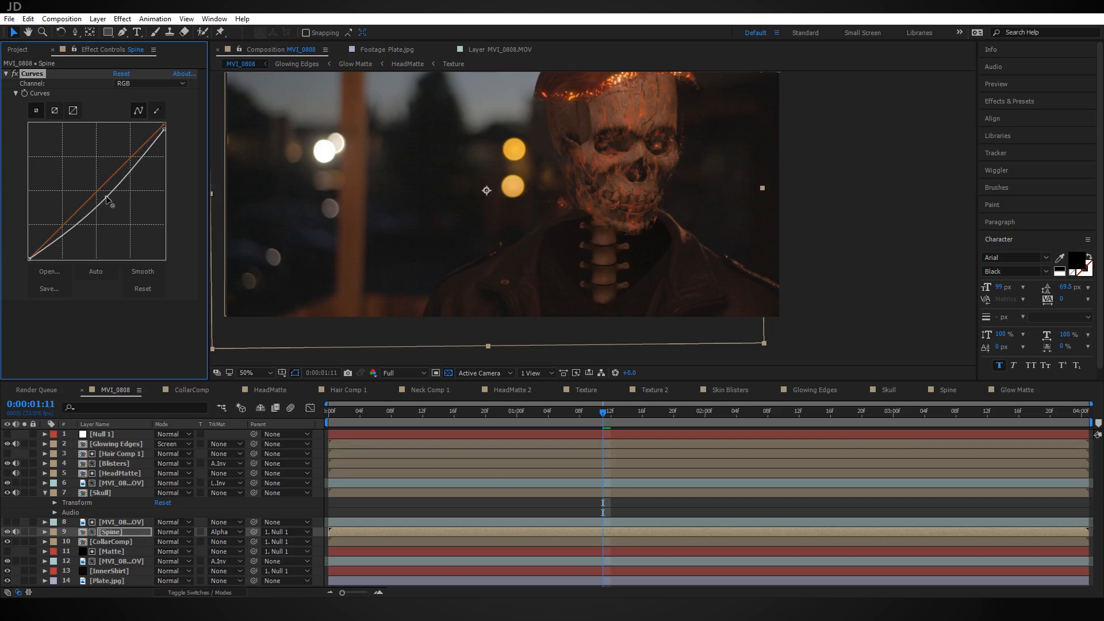
{"action": "left_click", "coordinate": [235, 592]}
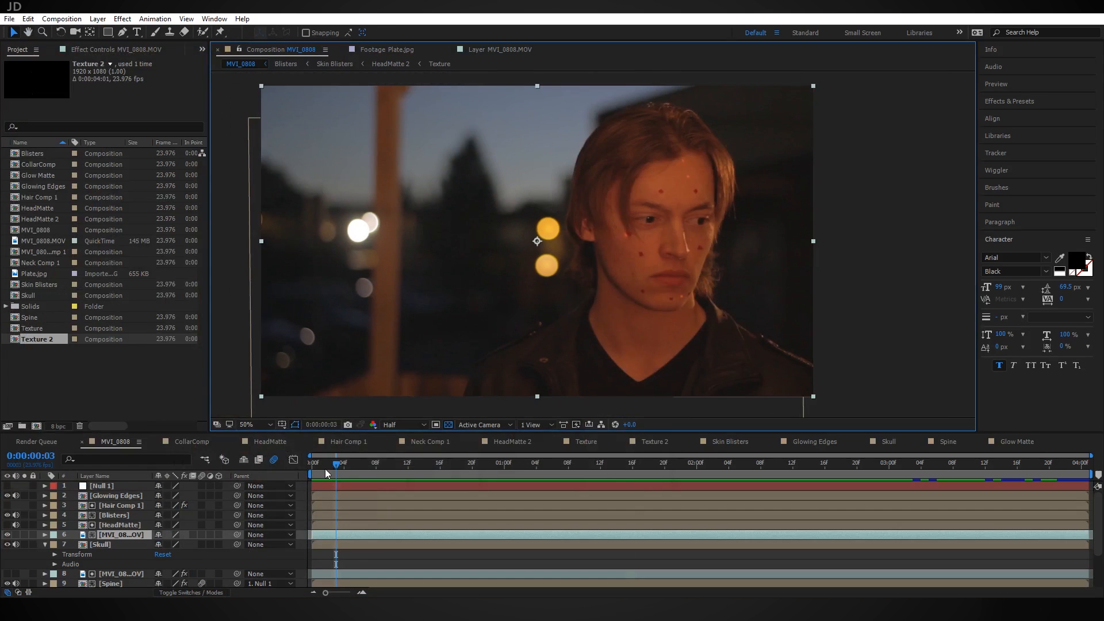
Examine the tracking markers and glowing burn spots on the face up close at 0:00:00:08
{"action": "mouse_move", "coordinate": [385, 478]}
{"action": "left_mouse_down"}
{"action": "mouse_move", "coordinate": [443, 477]}
{"action": "mouse_move", "coordinate": [370, 491]}
{"action": "mouse_move", "coordinate": [737, 495]}
{"action": "mouse_move", "coordinate": [341, 501]}
{"action": "mouse_move", "coordinate": [376, 493]}
{"action": "left_mouse_up"}
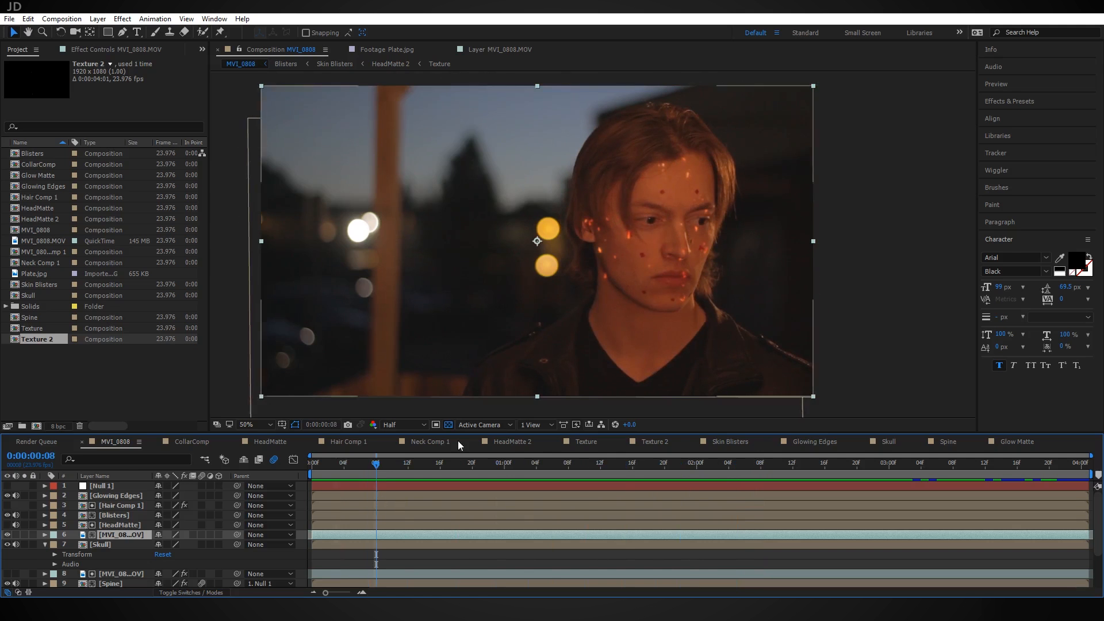
{"action": "scroll", "coordinate": [613, 235], "scroll_direction": "up", "scroll_amount": 2}
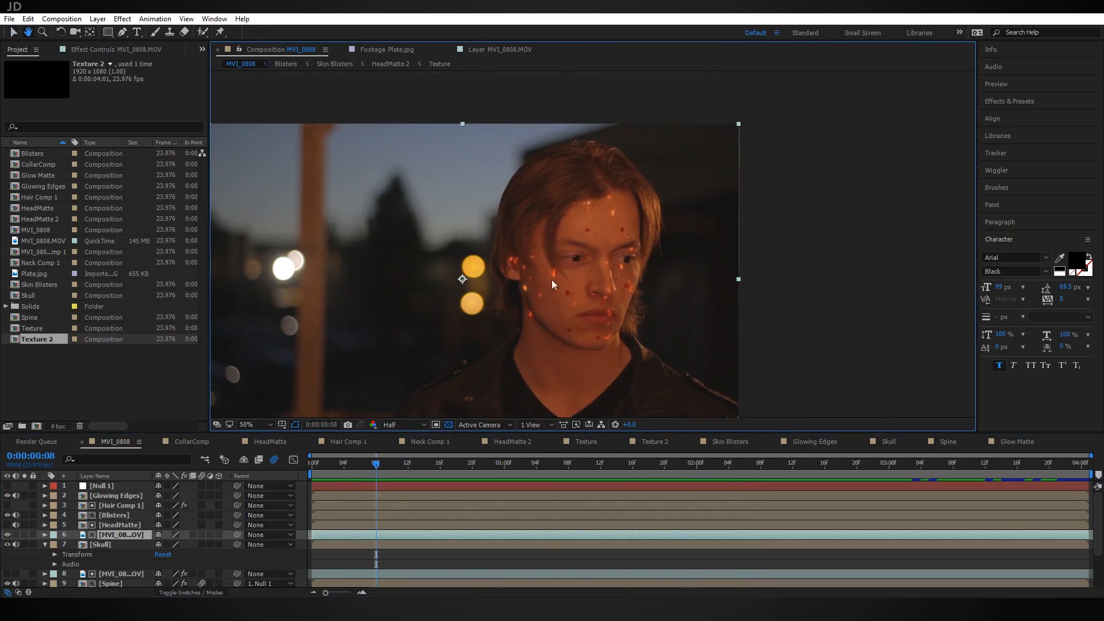
{"action": "left_click_drag", "start_coordinate": [619, 274], "coordinate": [539, 294]}
{"action": "scroll", "coordinate": [628, 283], "scroll_direction": "up", "scroll_amount": 2}
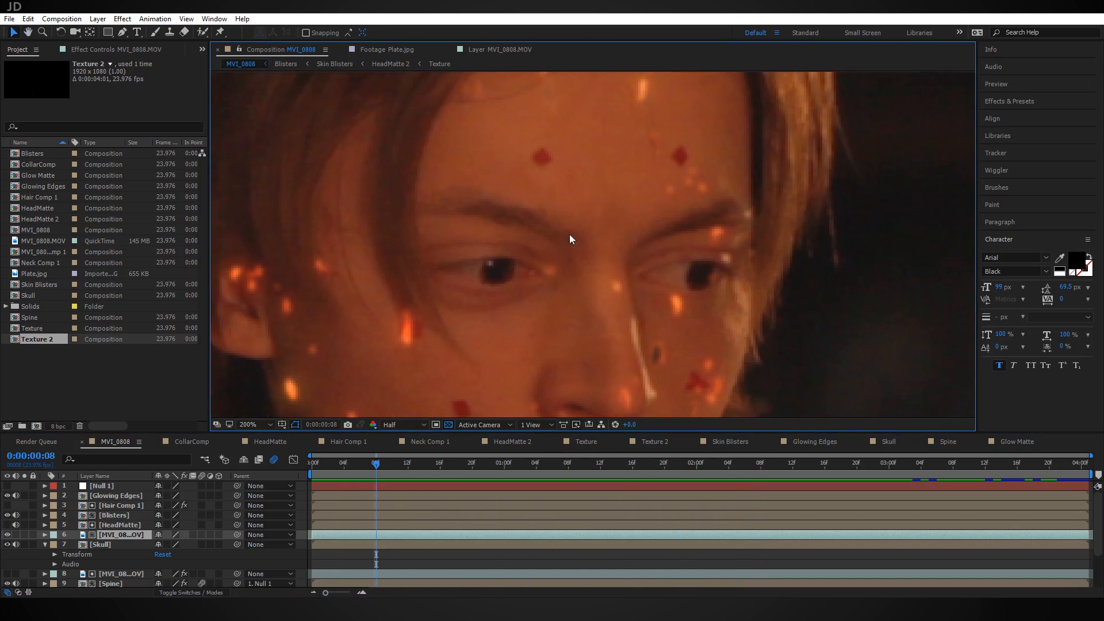
{"action": "scroll", "coordinate": [604, 231], "scroll_direction": "down", "scroll_amount": 3}
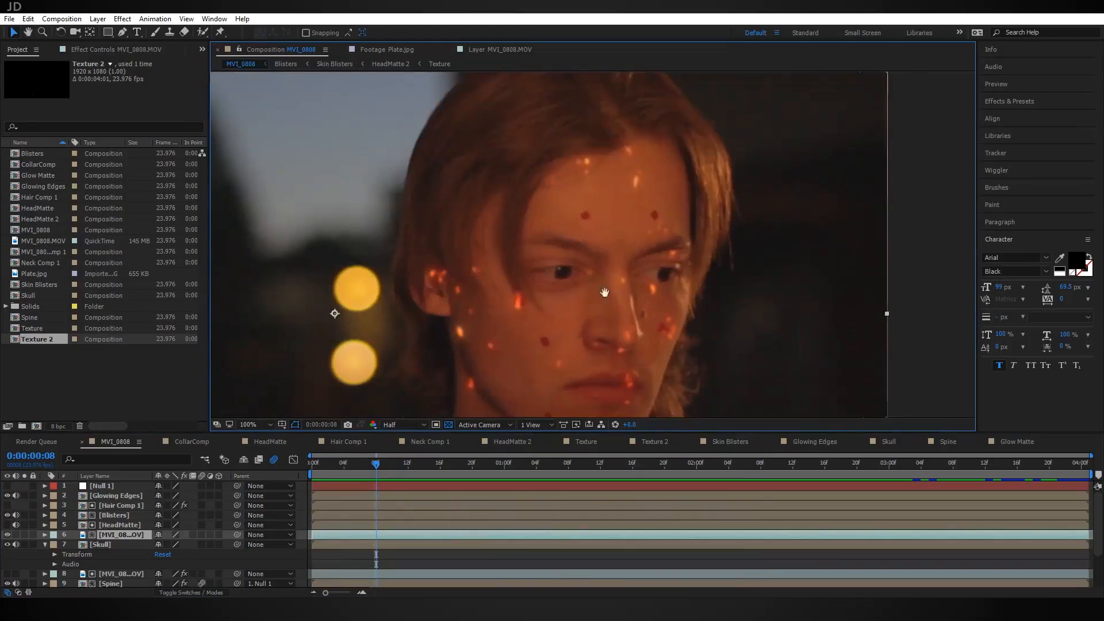
{"action": "scroll", "coordinate": [637, 281], "scroll_direction": "up", "scroll_amount": 1}
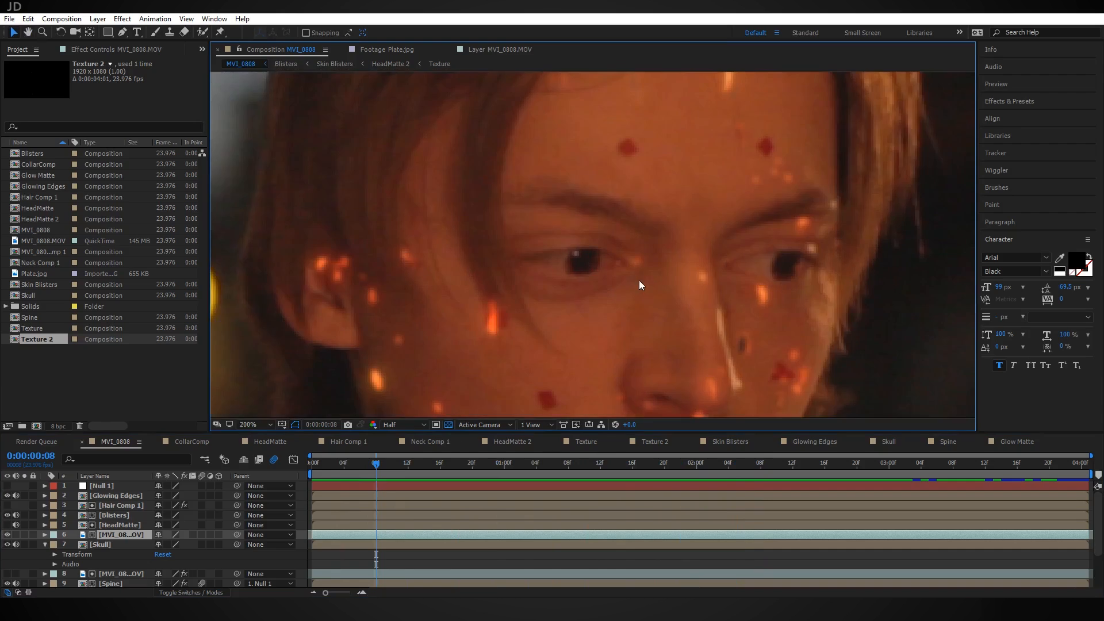
{"action": "left_click_drag", "start_coordinate": [640, 281], "coordinate": [547, 269]}
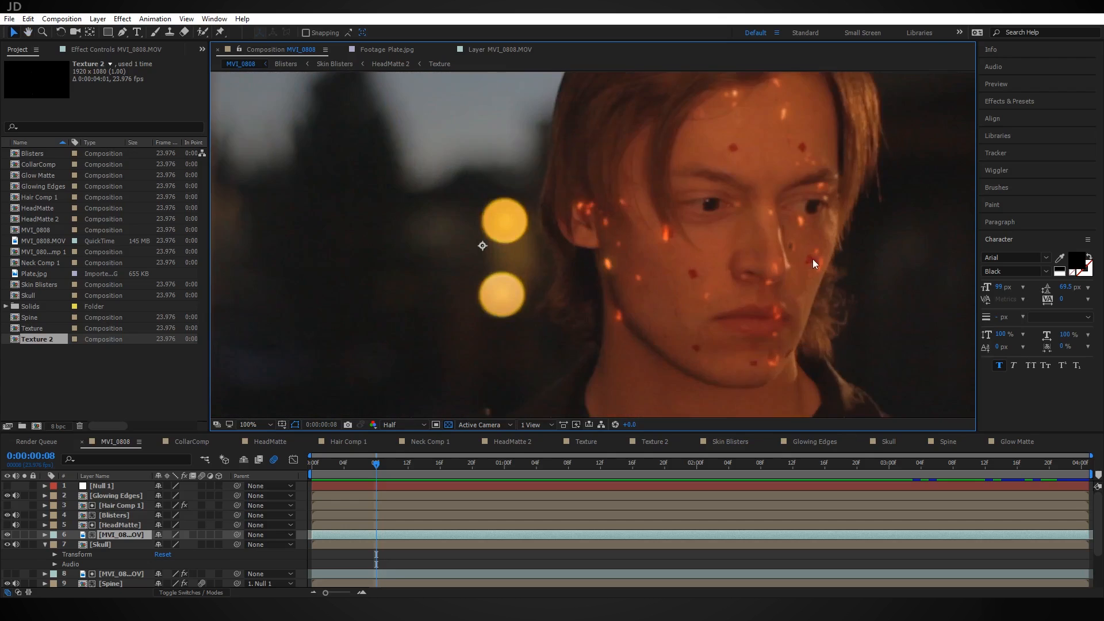
{"action": "left_click_drag", "start_coordinate": [813, 259], "coordinate": [722, 294]}
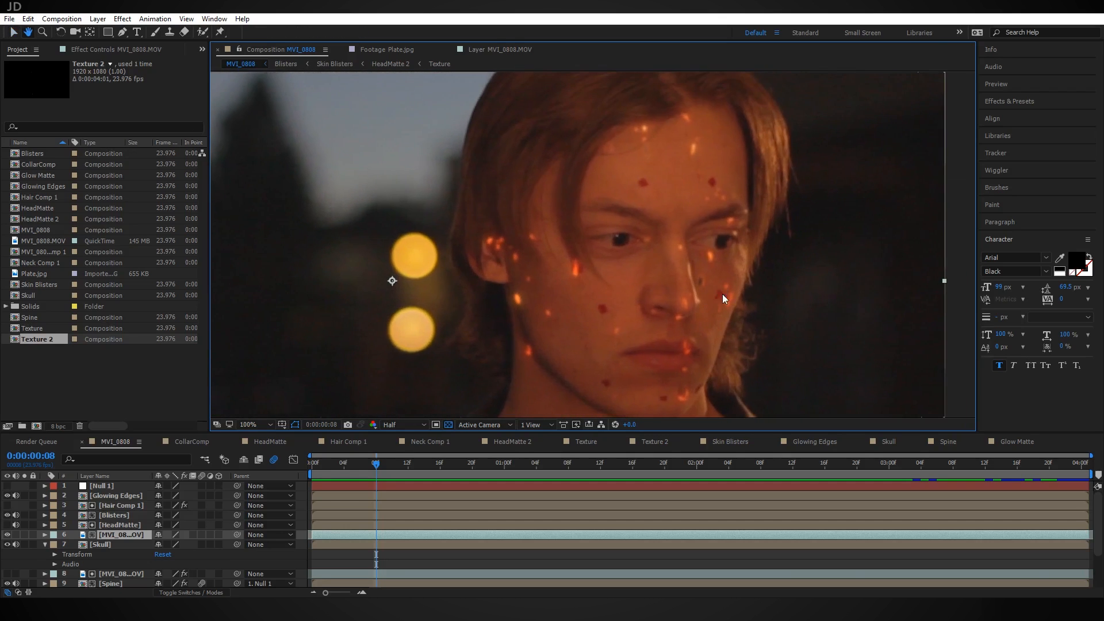